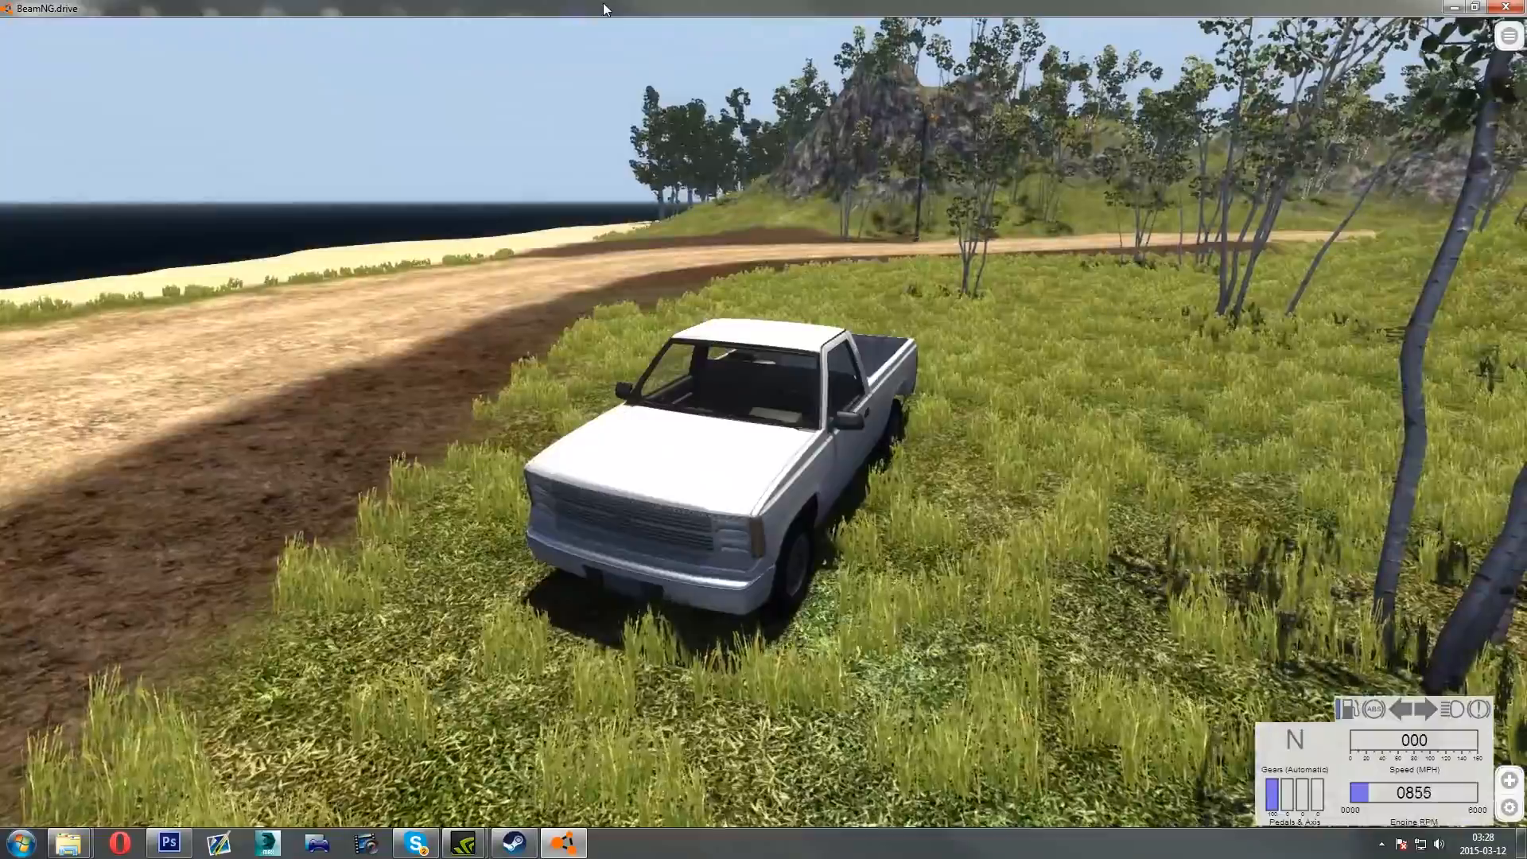
Open the world editor and paint a mud patch with the Terrain Painter on the grass in front of and beside the truck
{"action": "key", "text": "Down"}
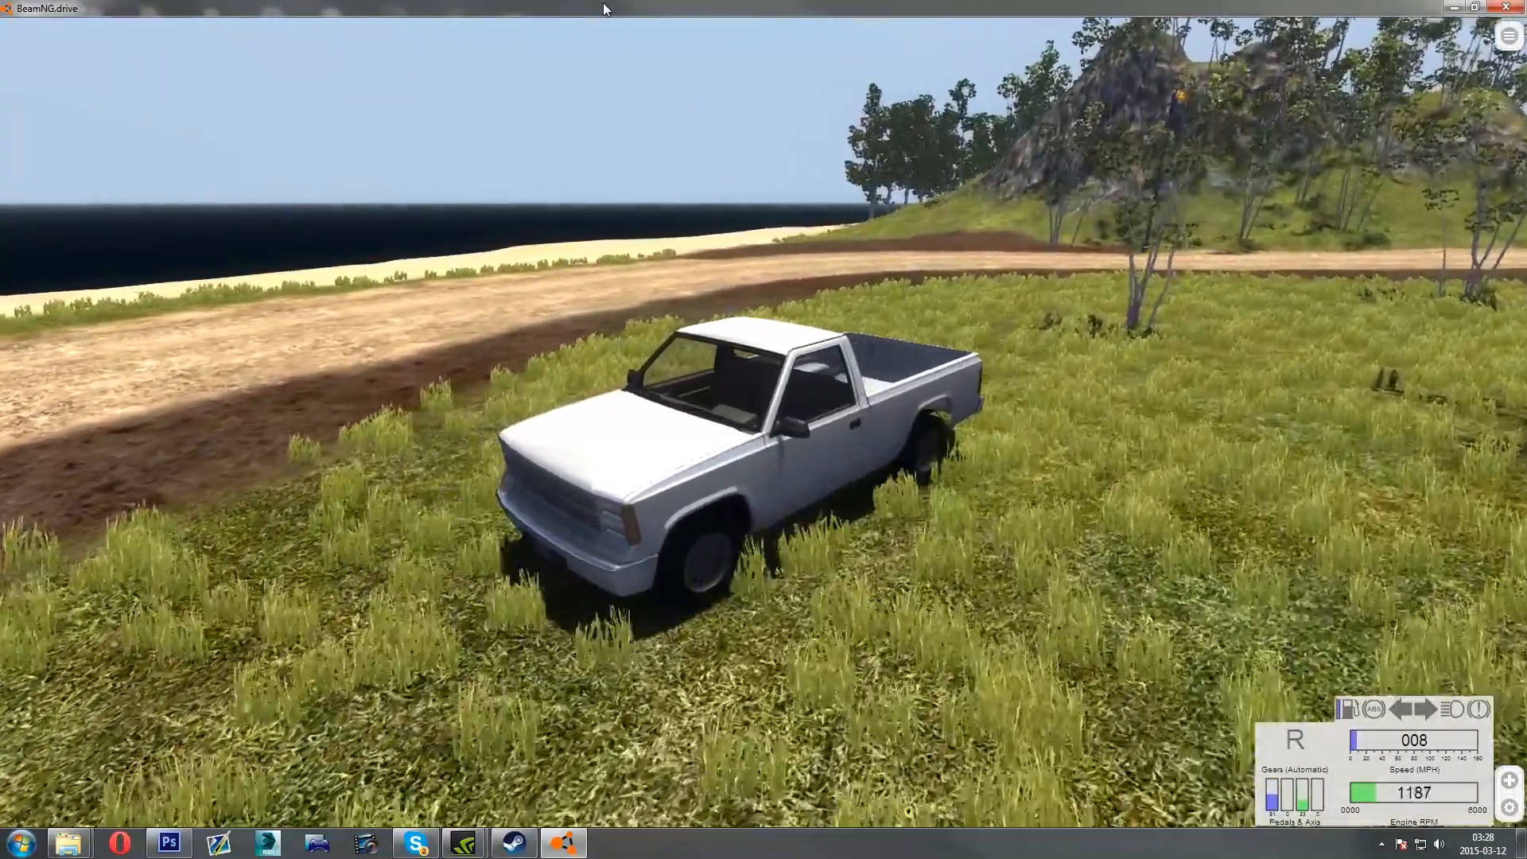
{"action": "key", "text": "Up"}
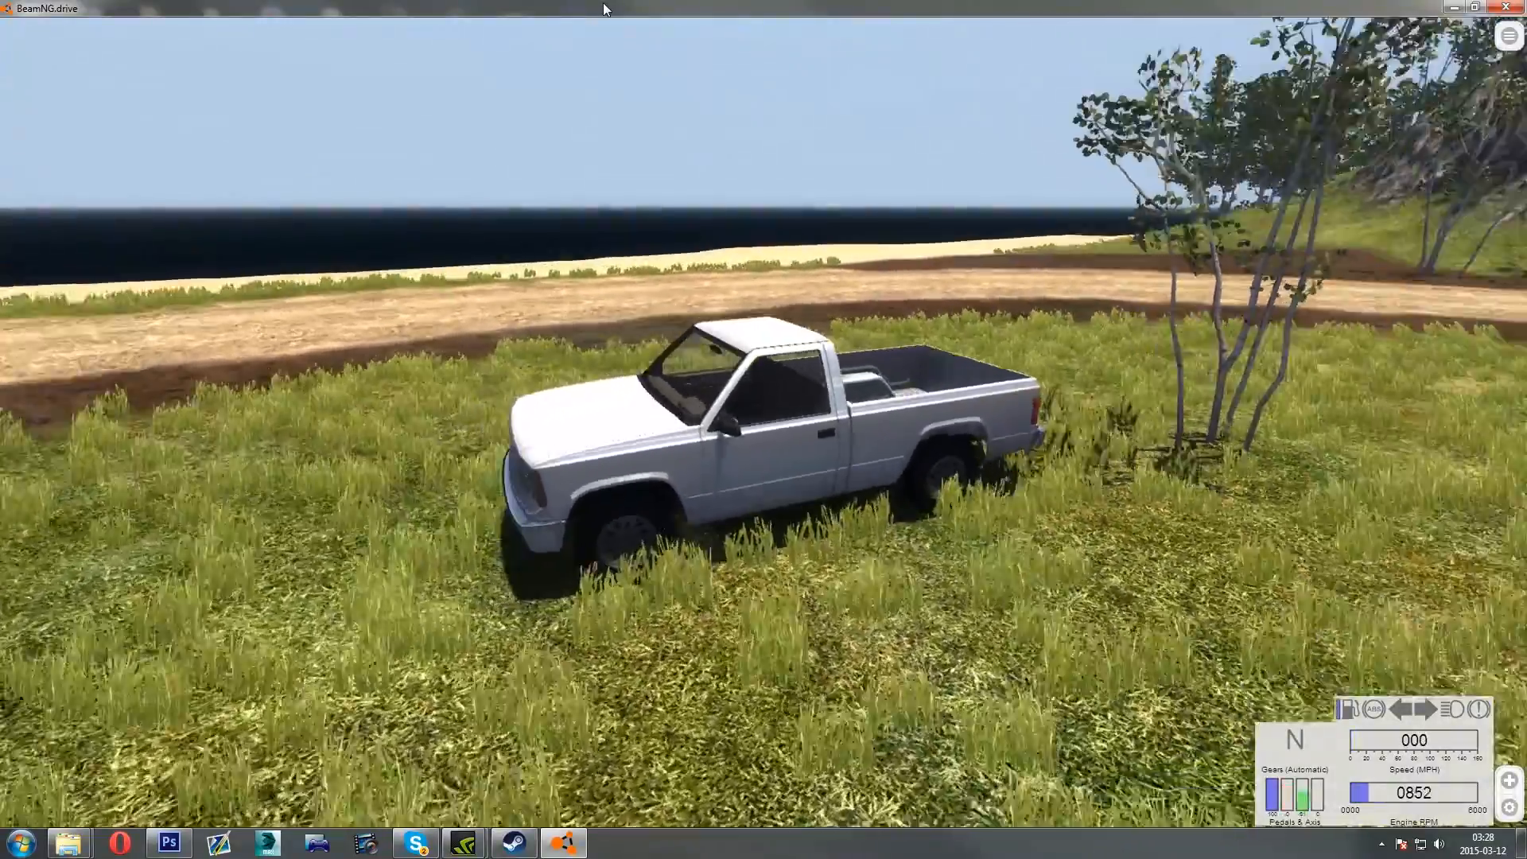
{"action": "key", "text": "Escape"}
{"action": "key", "text": "Escape"}
{"action": "key", "text": "F11"}
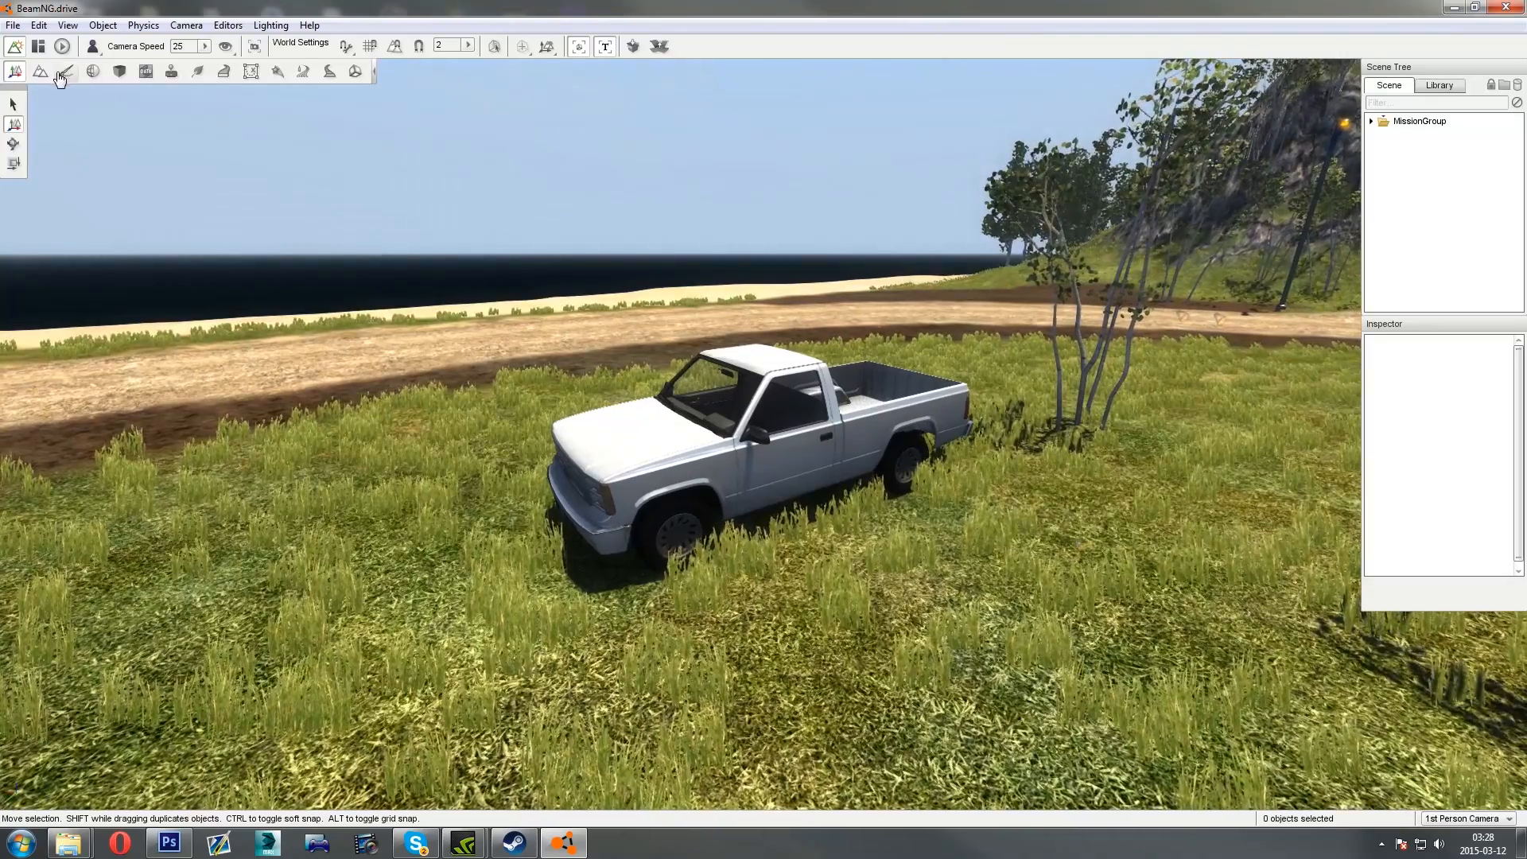
{"action": "left_click", "coordinate": [66, 72]}
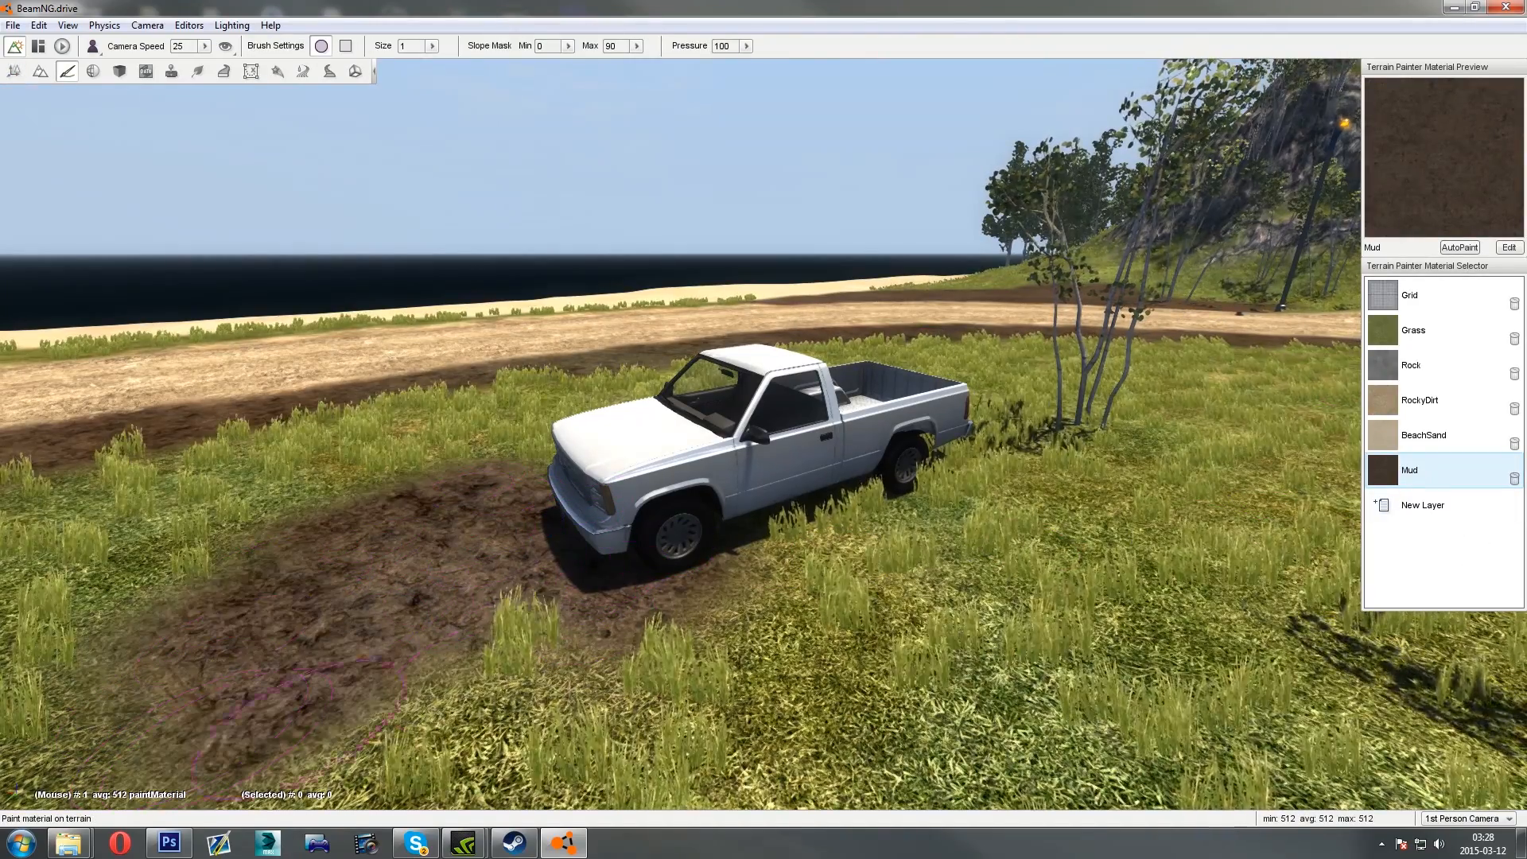
{"action": "left_click_drag", "start_coordinate": [298, 720], "coordinate": [766, 595]}
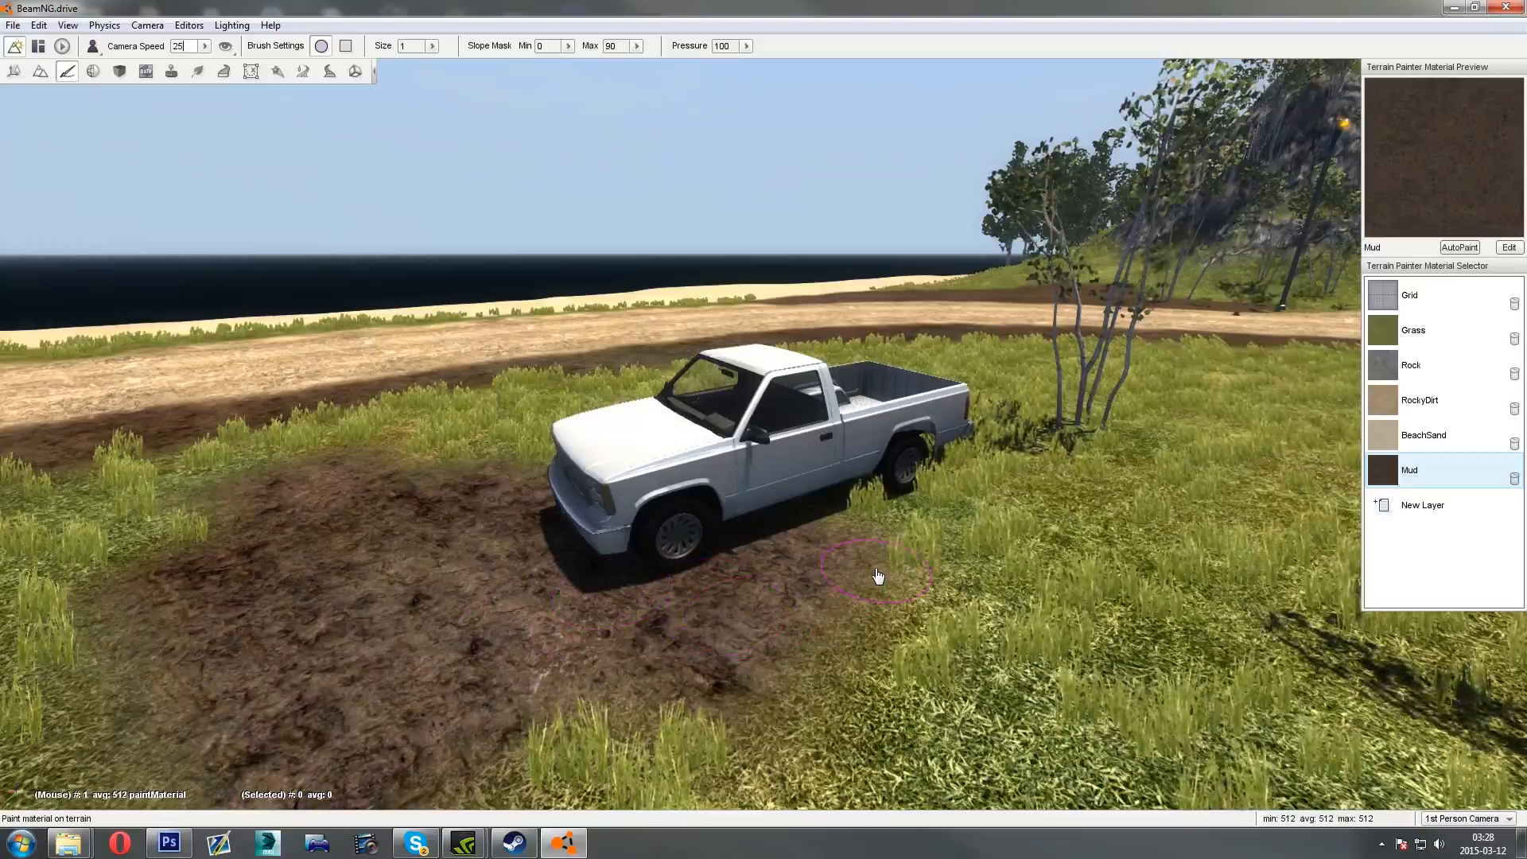
Leave the world editor and drive the pickup truck back and forth across the painted mud patch
{"action": "key", "text": "F11"}
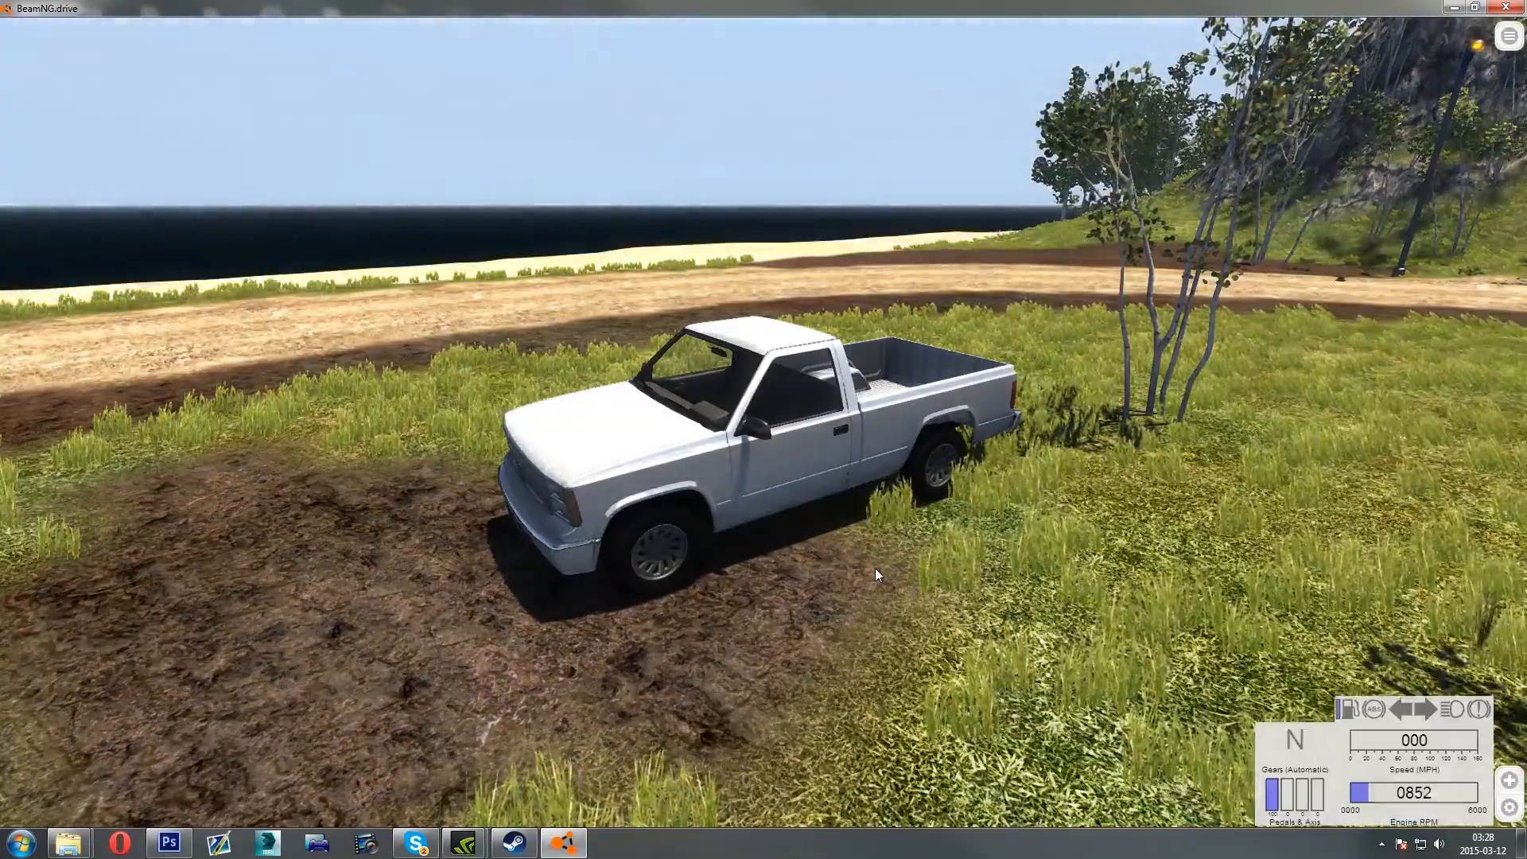
{"action": "key", "text": "Up"}
{"action": "key", "text": "Down"}
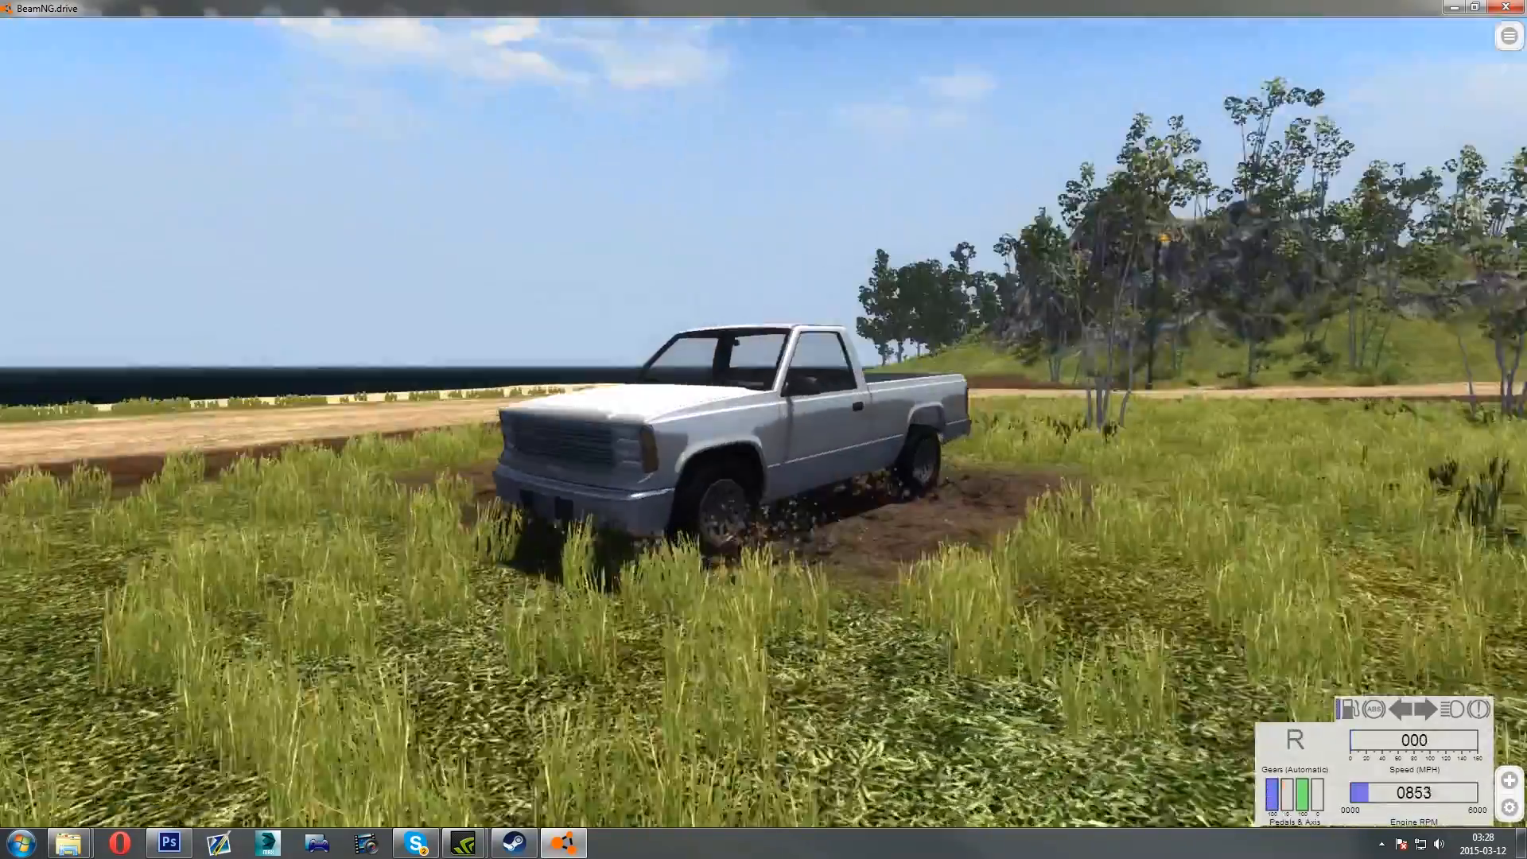
{"action": "key", "text": "Up"}
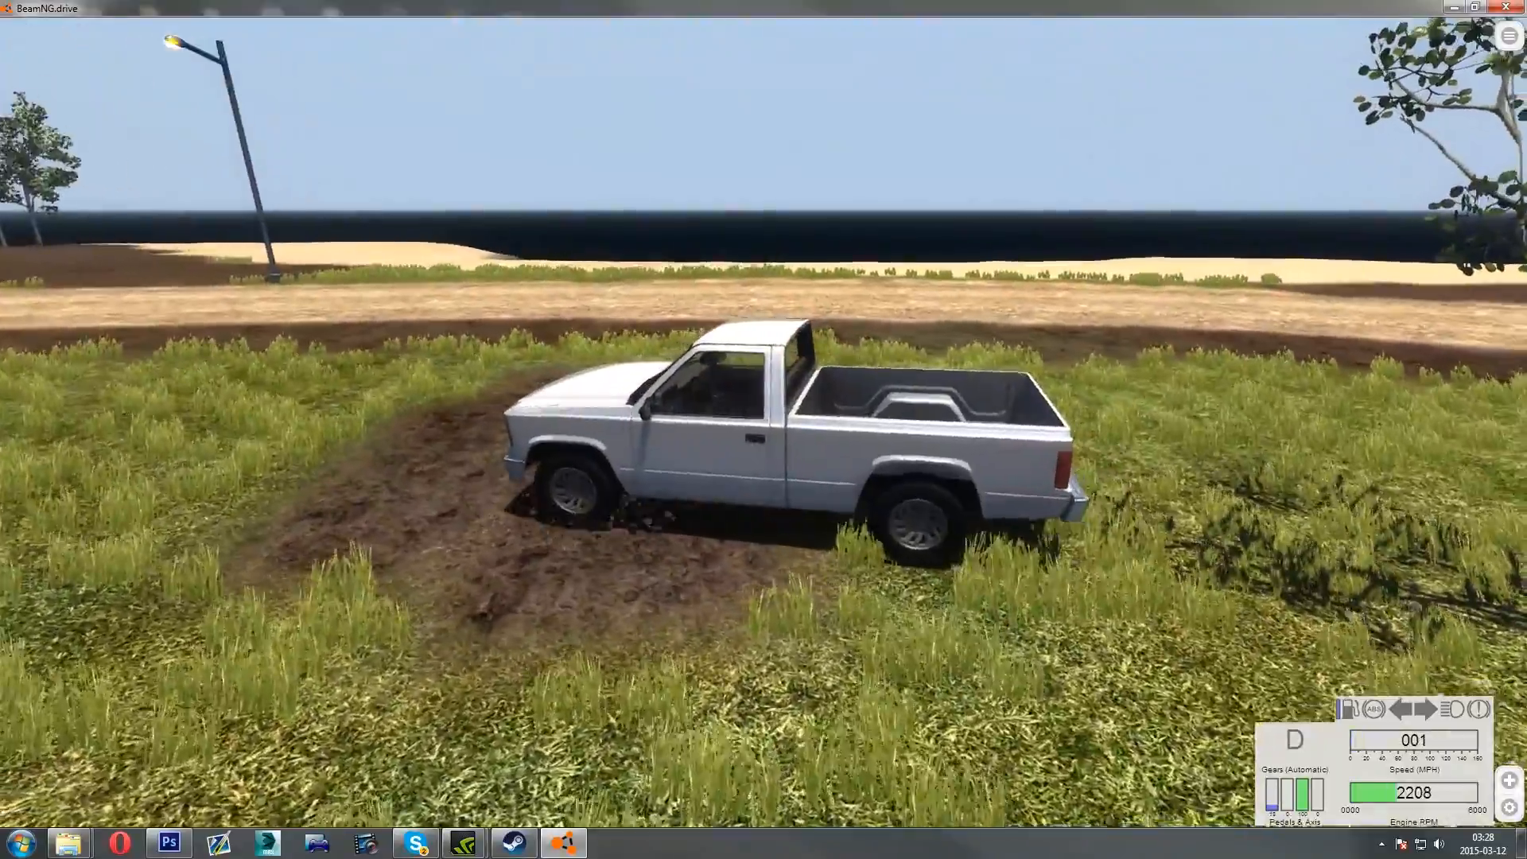
{"action": "key", "text": "Down"}
{"action": "key", "text": "Down"}
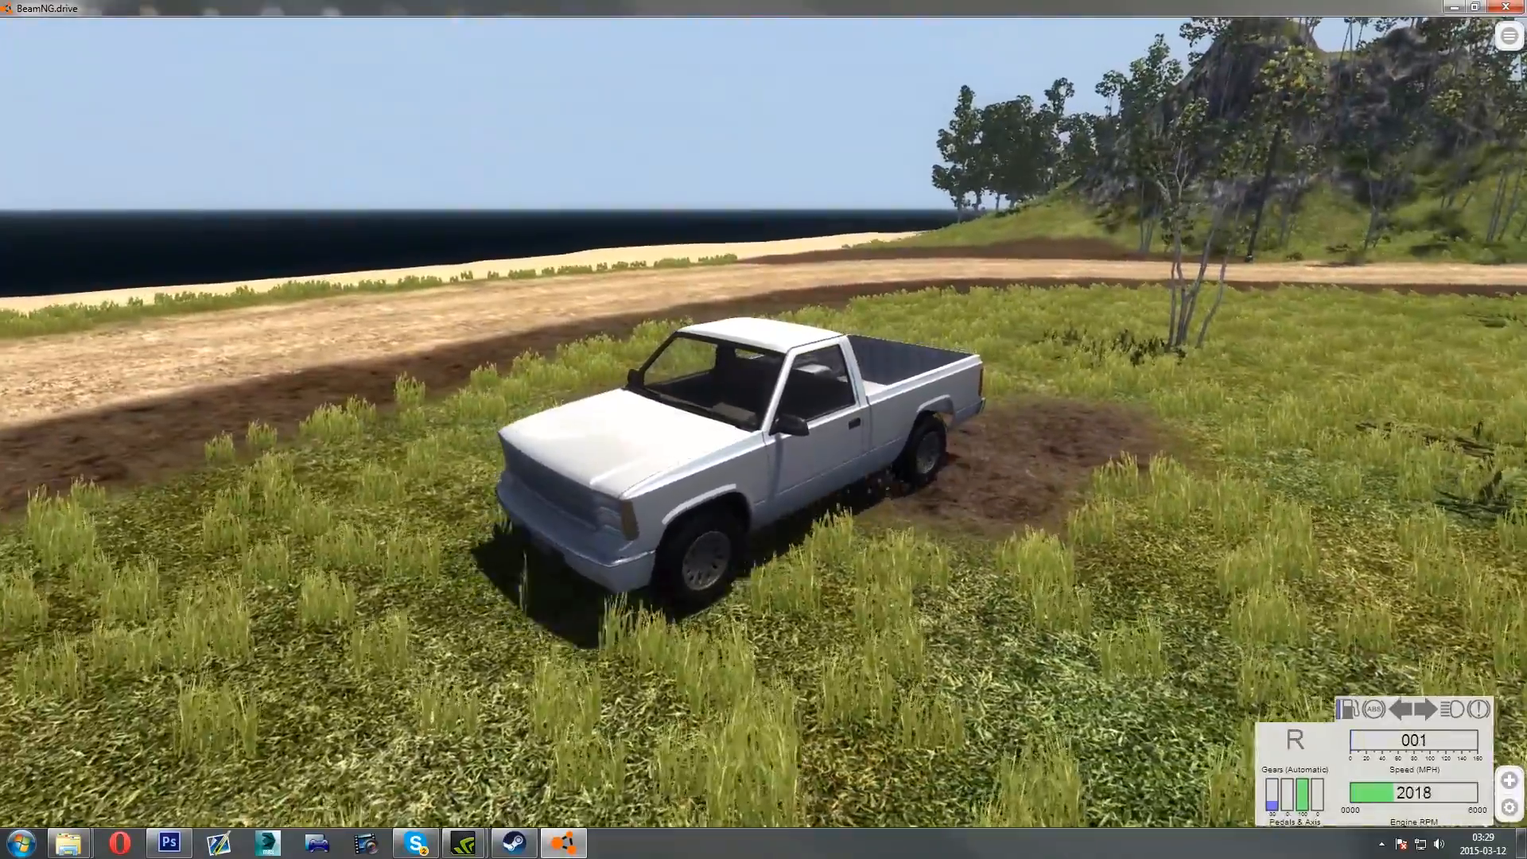
{"action": "key", "text": "Up"}
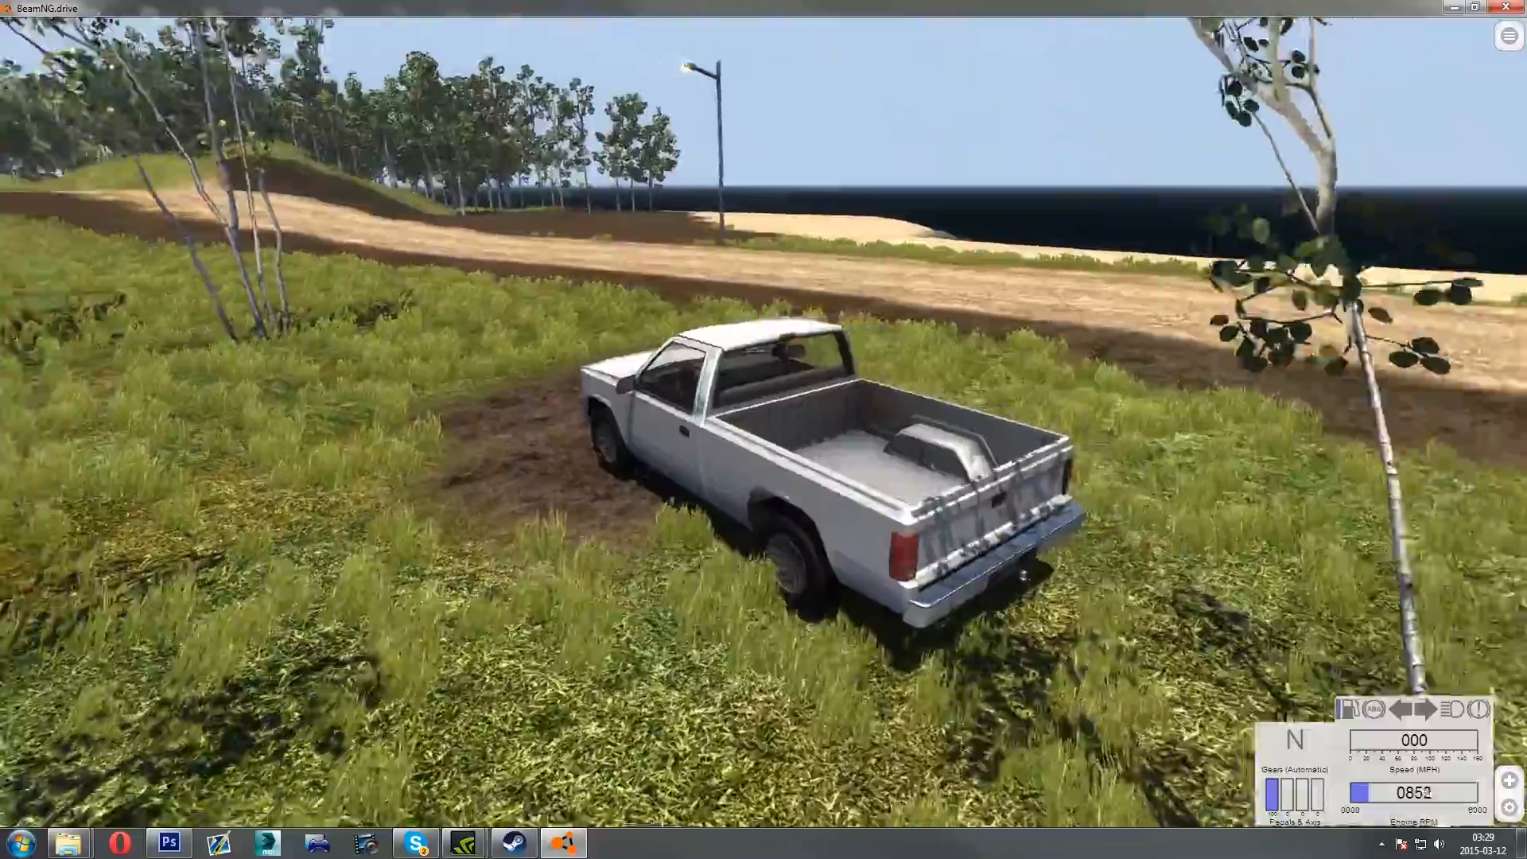
Drive the truck out of the mud onto the dirt road and follow it uphill toward the gas station
{"action": "right_click_drag", "start_coordinate": [763, 429], "coordinate": [604, 446]}
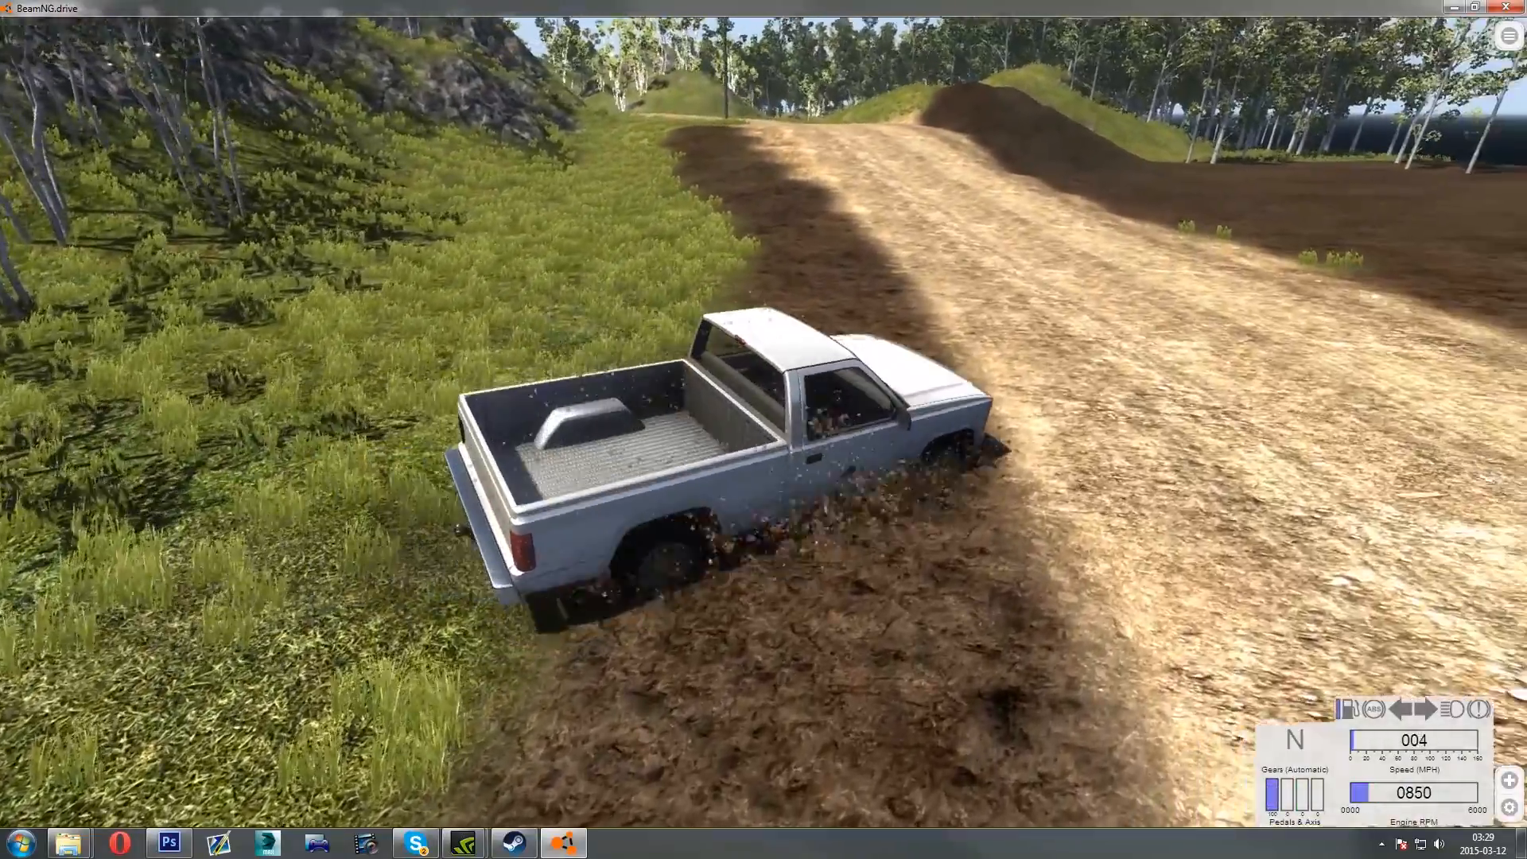
{"action": "key", "text": "Up"}
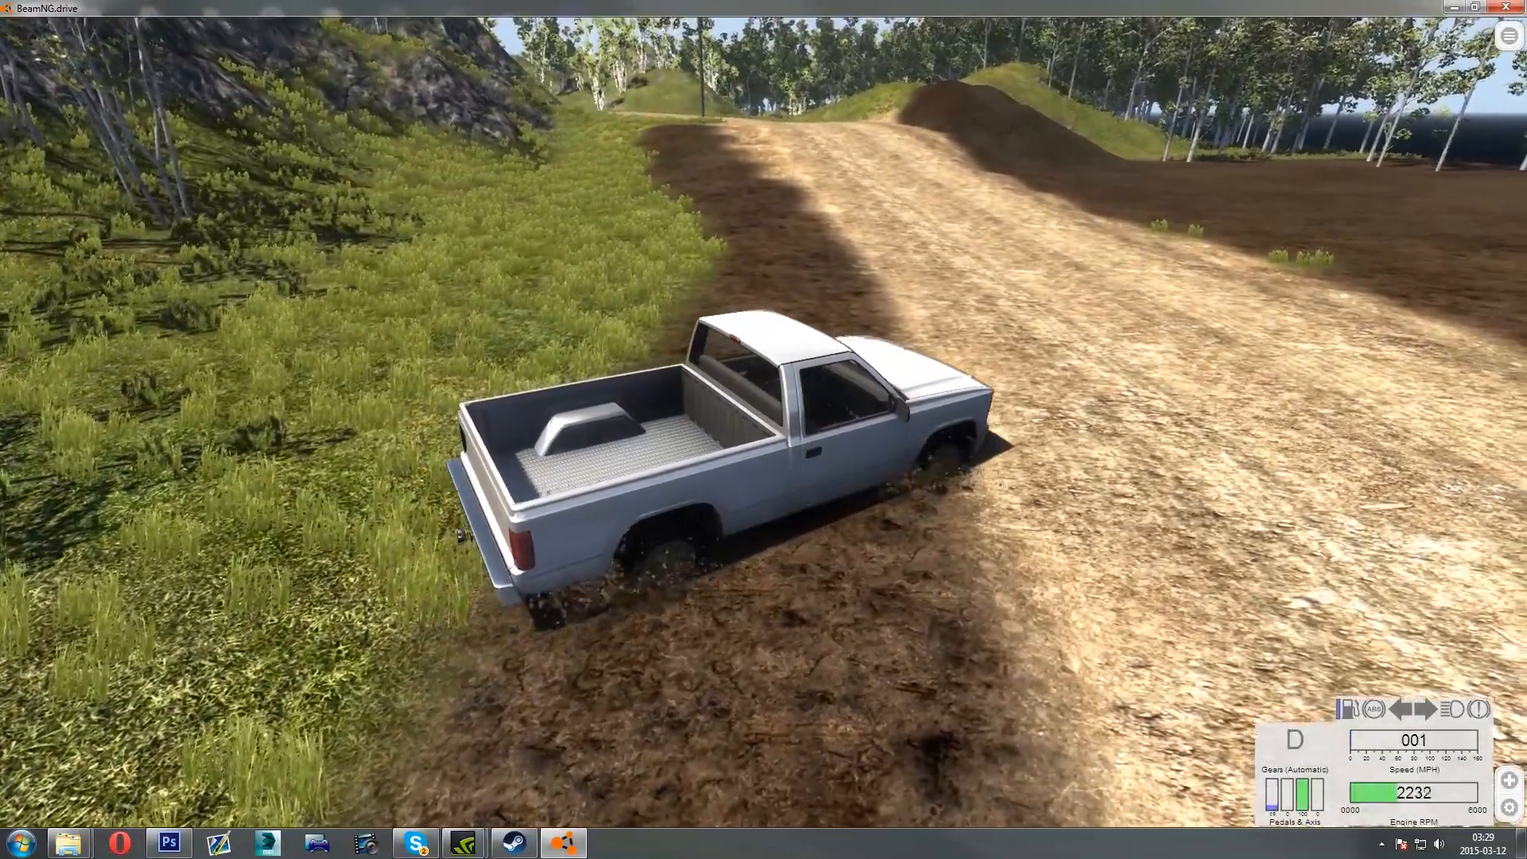
{"action": "key", "text": "Left"}
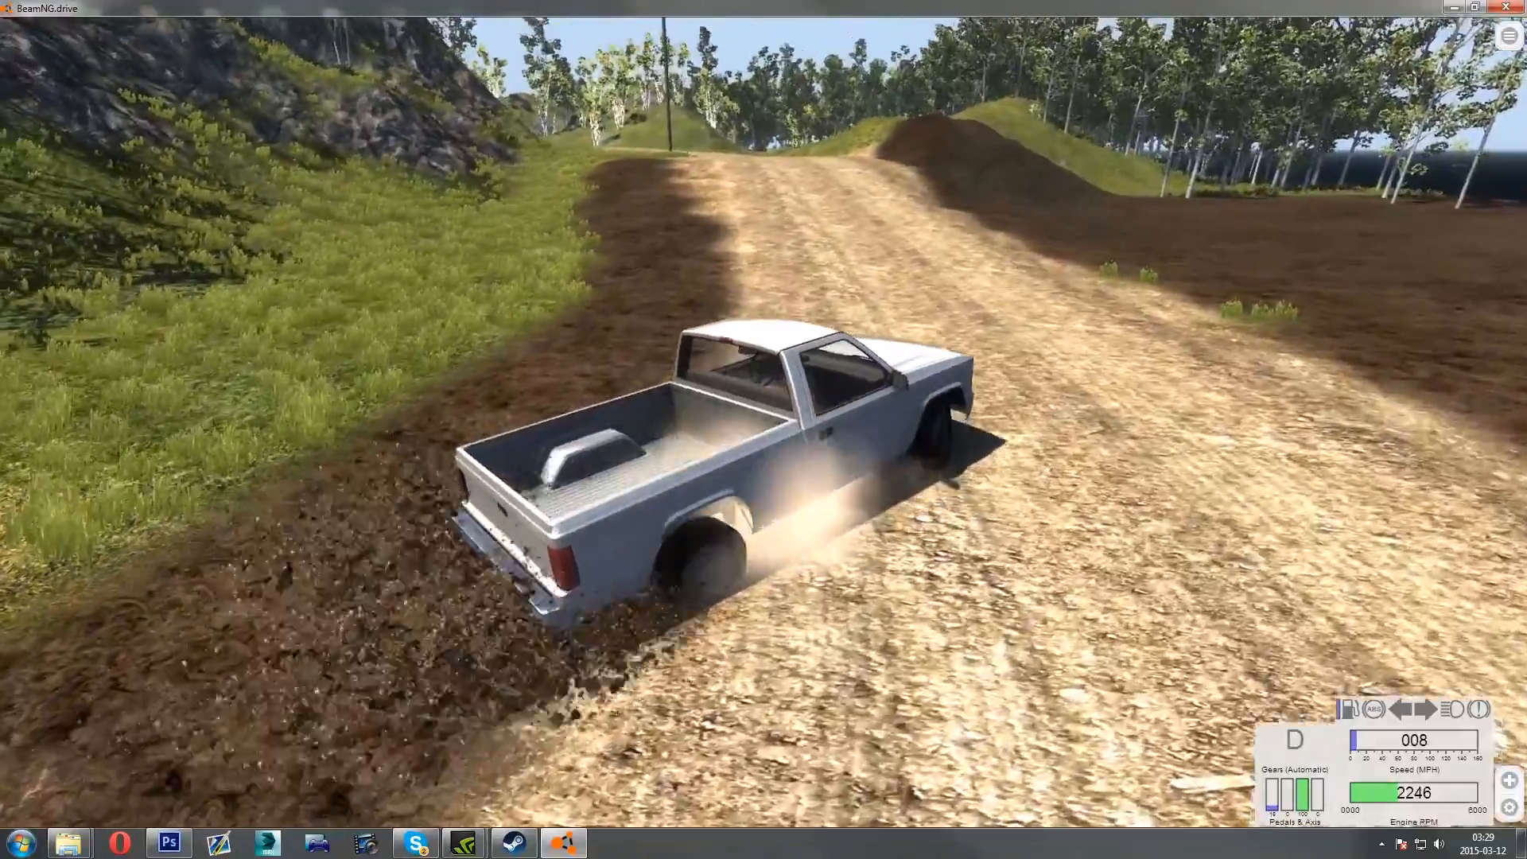
{"action": "key", "text": "Left"}
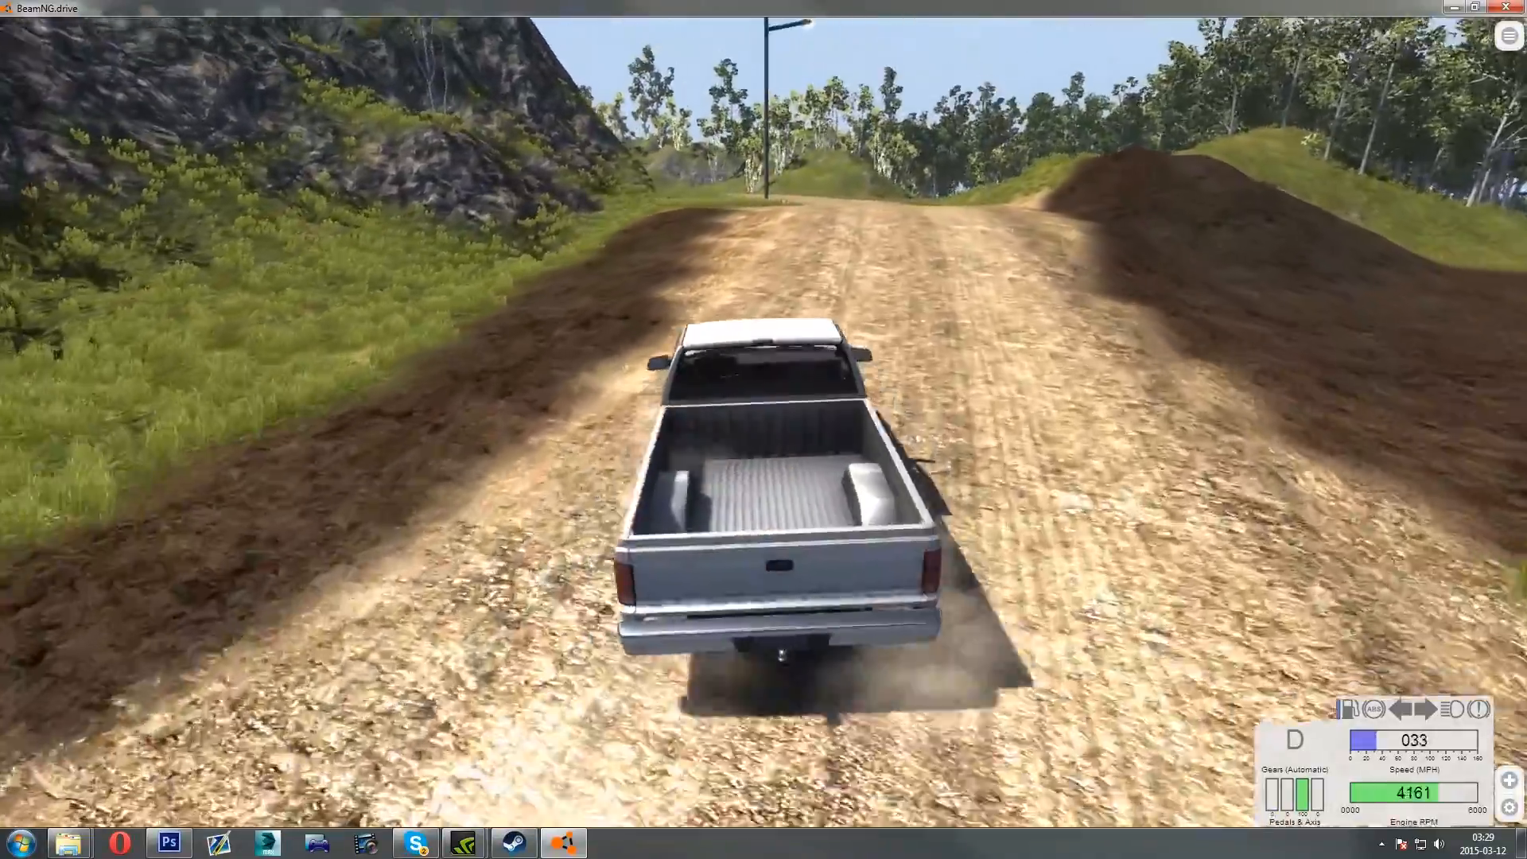
{"action": "key", "text": "Right"}
{"action": "key", "text": "Up"}
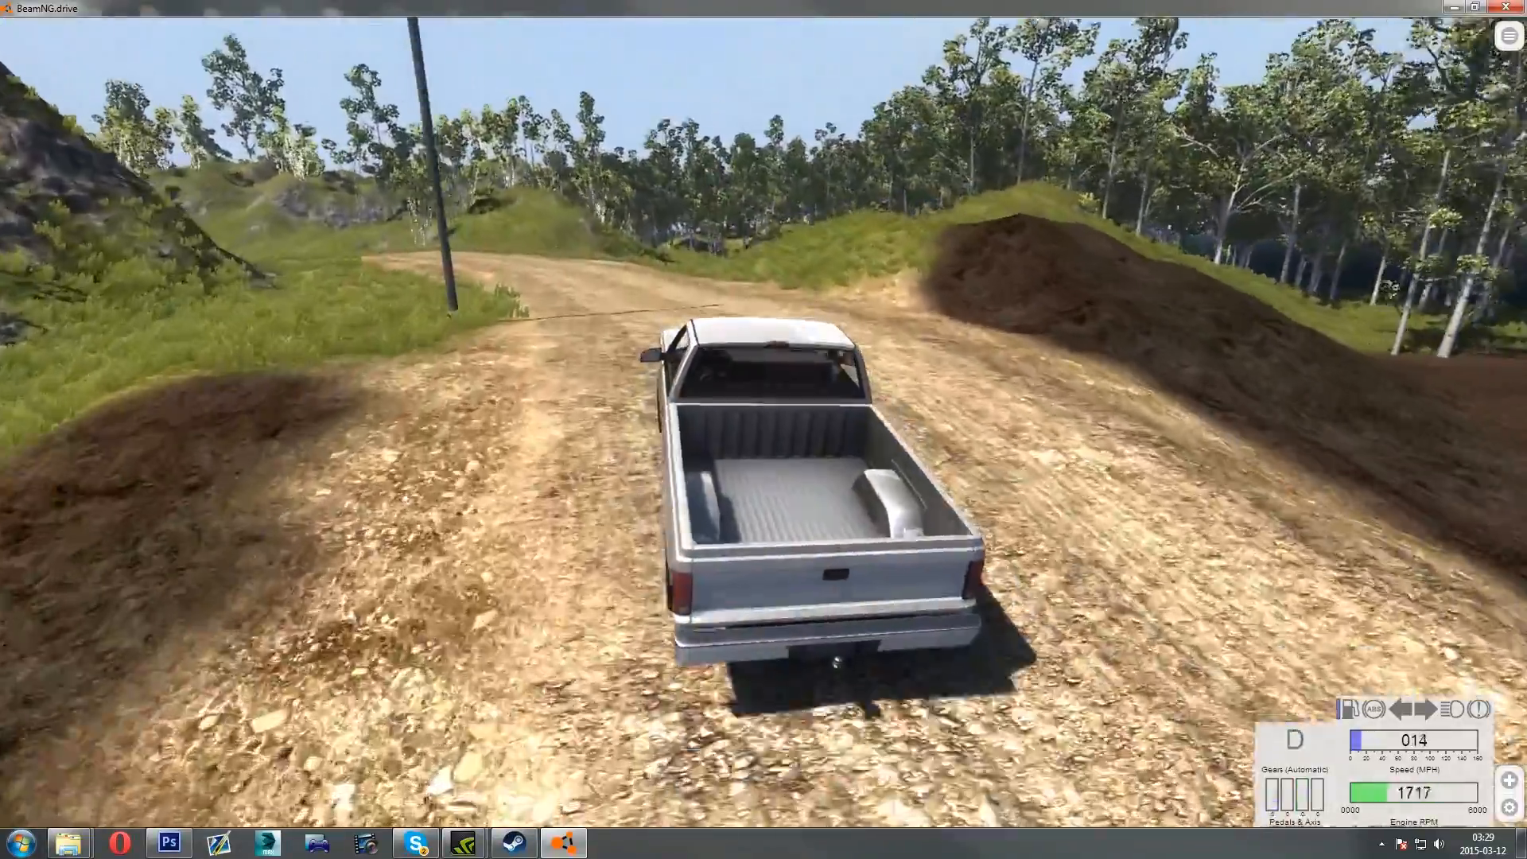
{"action": "key", "text": "Left"}
{"action": "key", "text": "Up"}
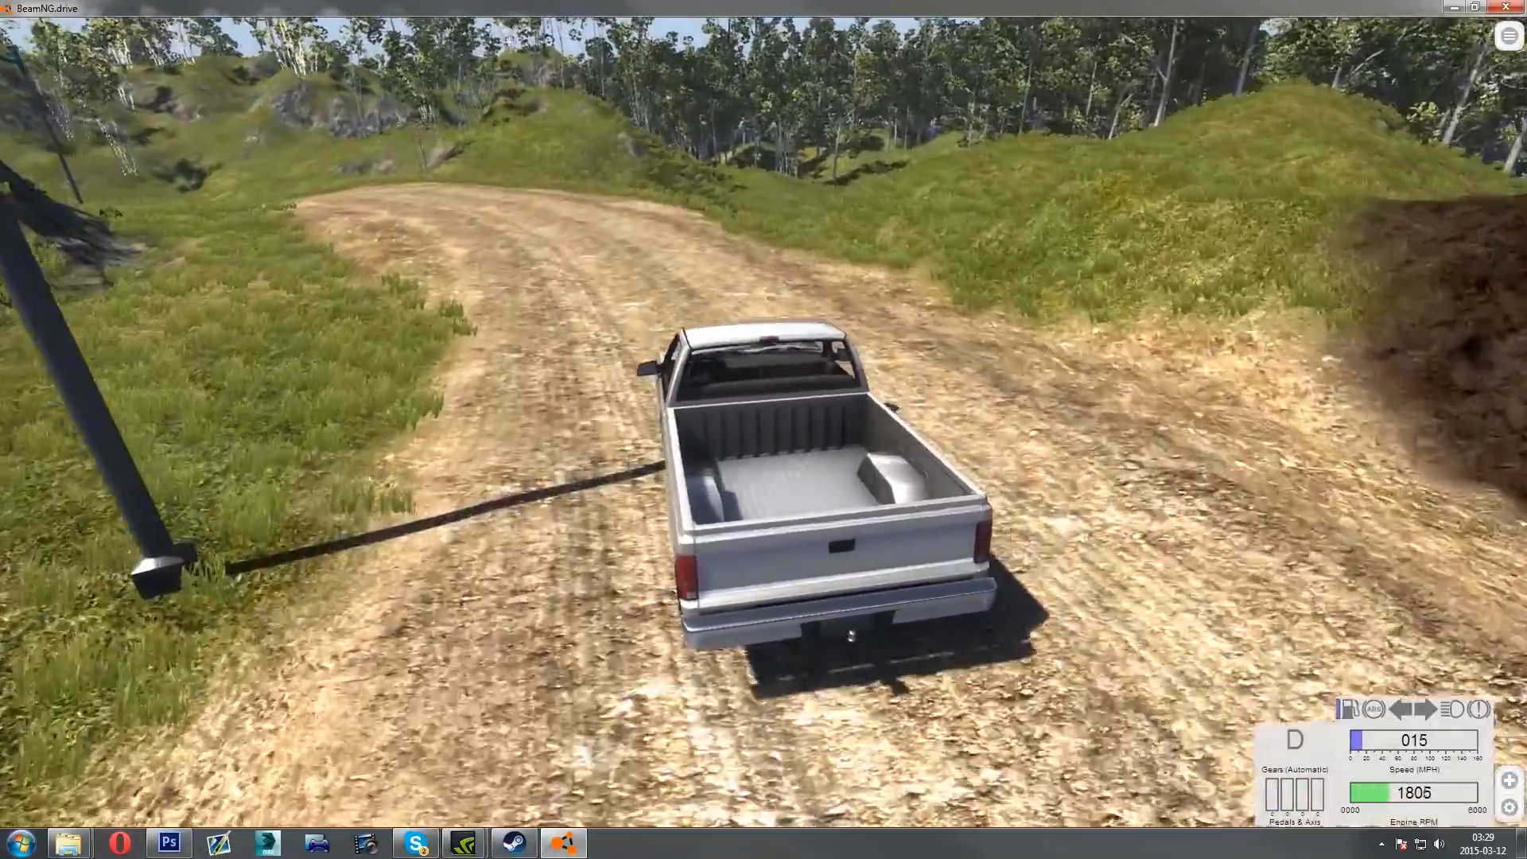
{"action": "key", "text": "Up"}
{"action": "key", "text": "Left"}
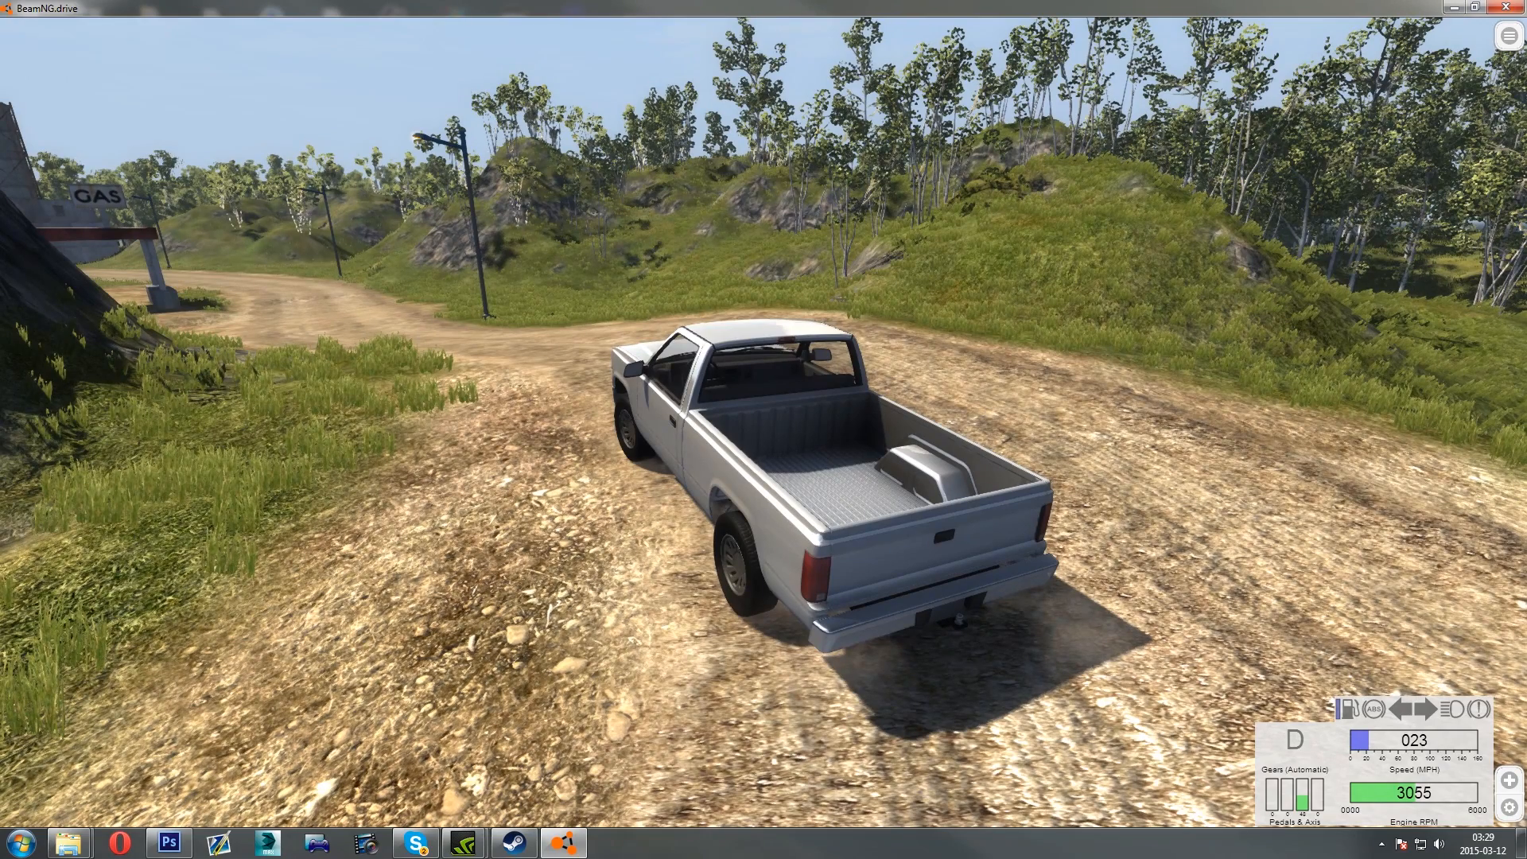
{"action": "key", "text": "ctrl+alt+Delete"}
{"action": "left_click", "coordinate": [761, 530]}
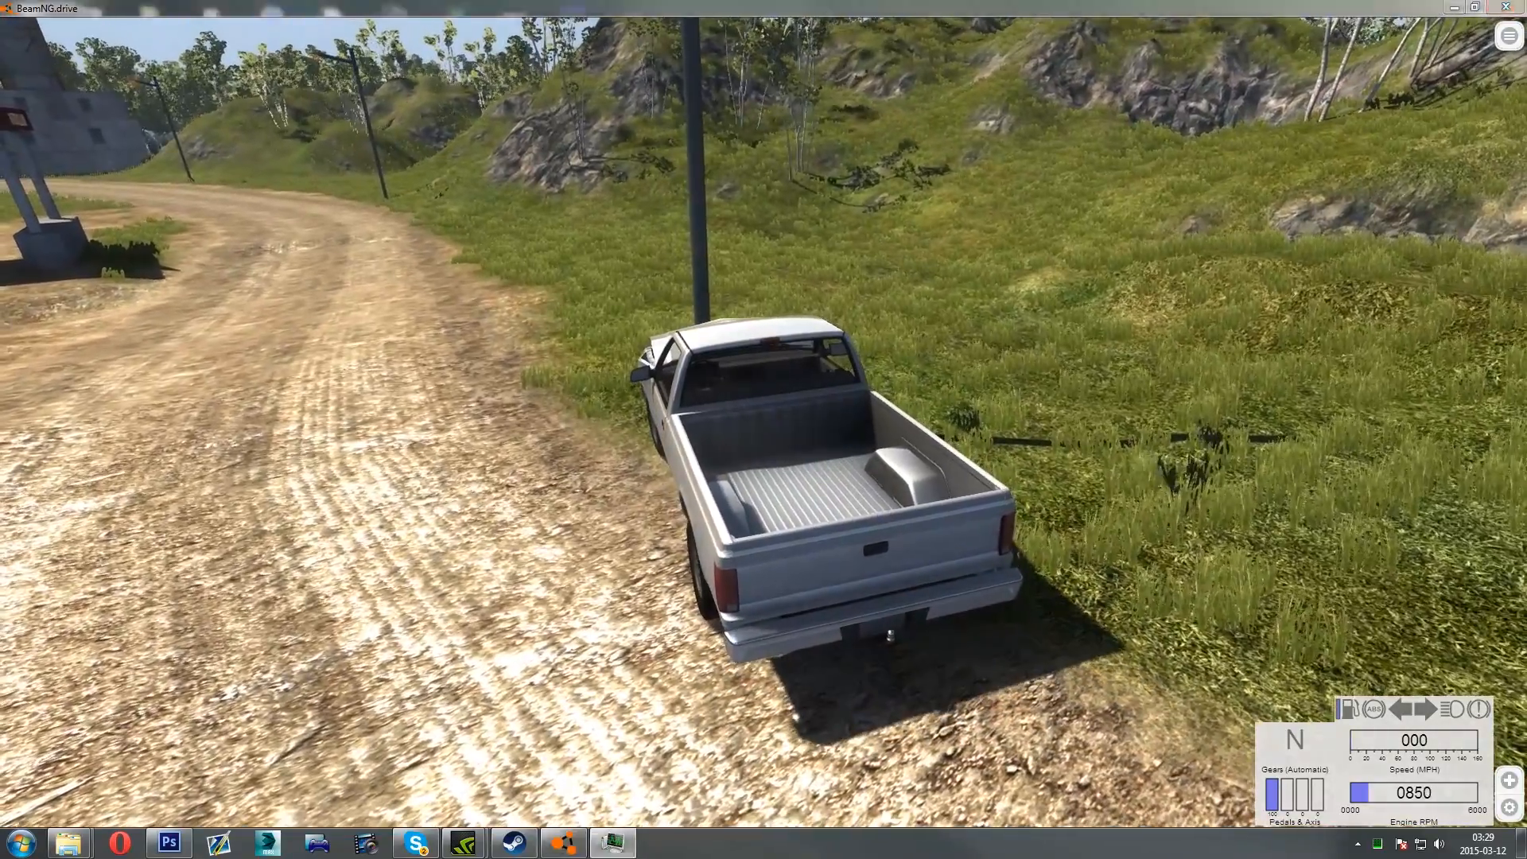
{"action": "left_click", "coordinate": [1357, 463]}
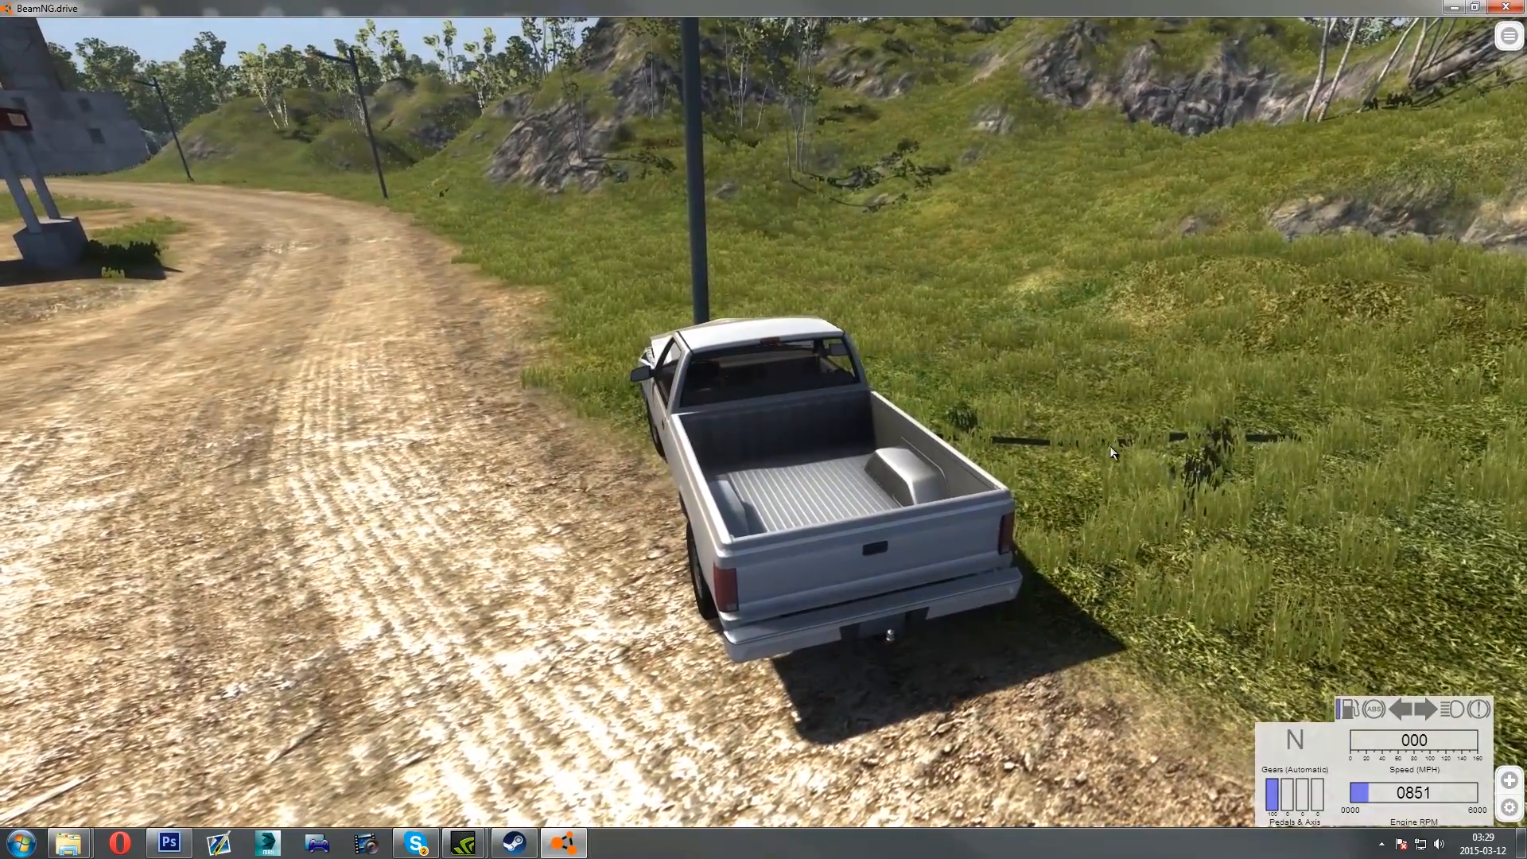
Back the truck away from the lamp post and continue along the dirt road past the gas station
{"action": "key", "text": "Down"}
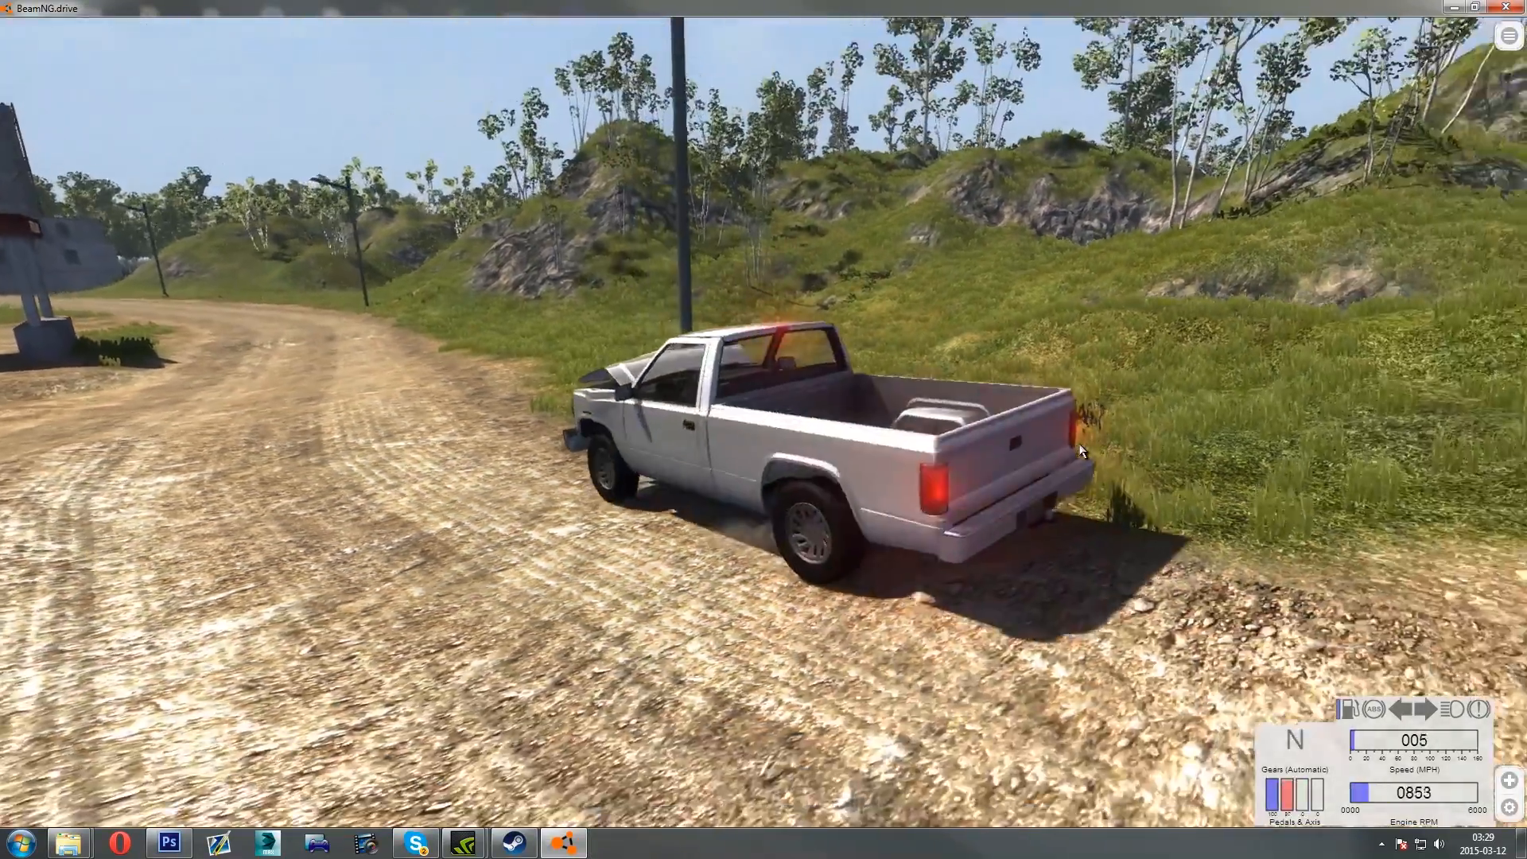
{"action": "key", "text": "Up"}
{"action": "key", "text": "Left"}
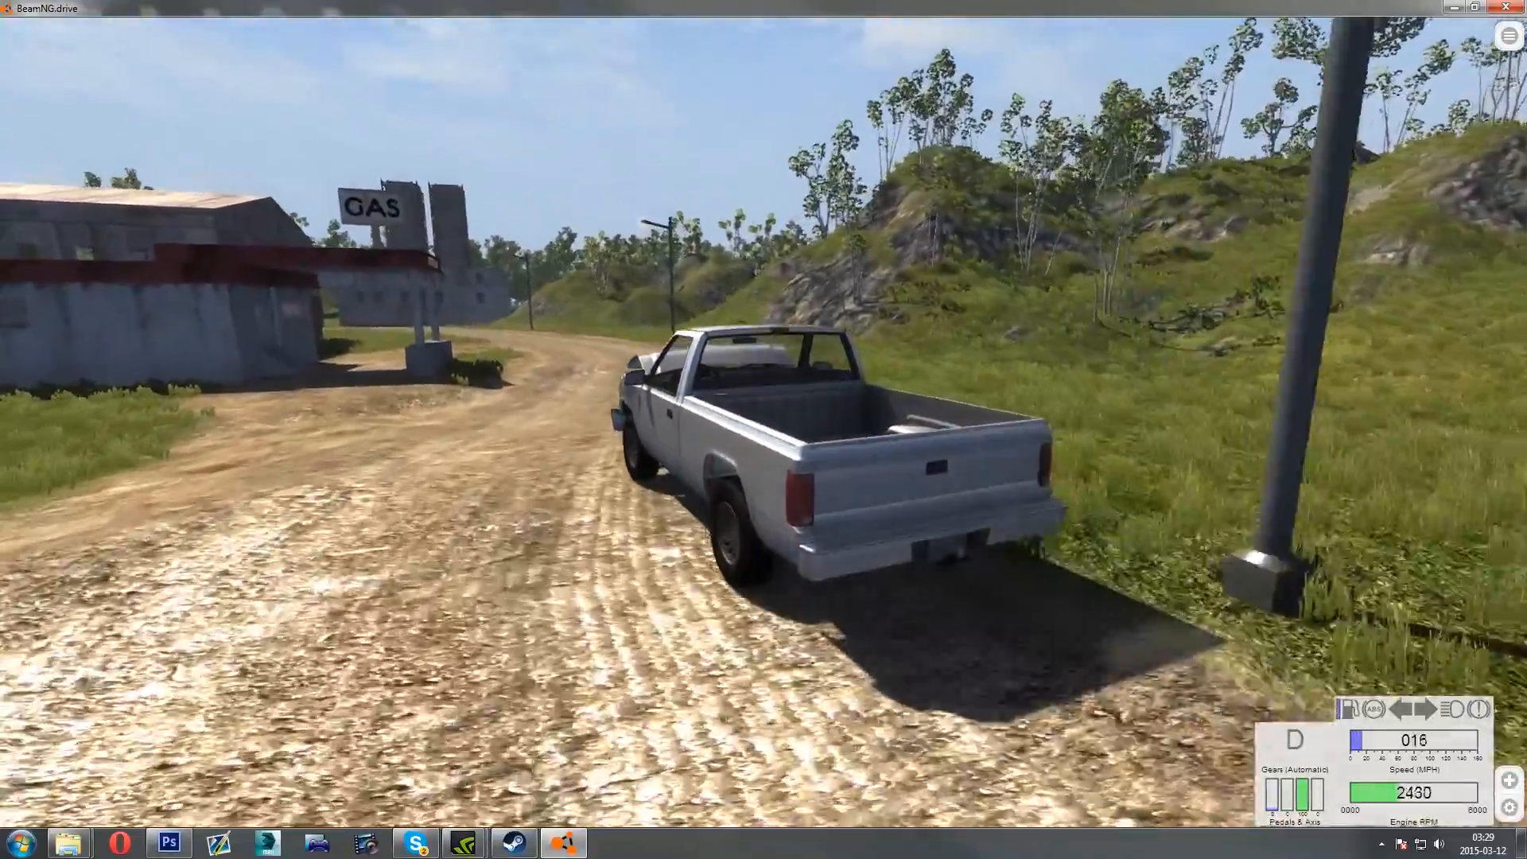
{"action": "key", "text": "Up"}
{"action": "key", "text": "Left"}
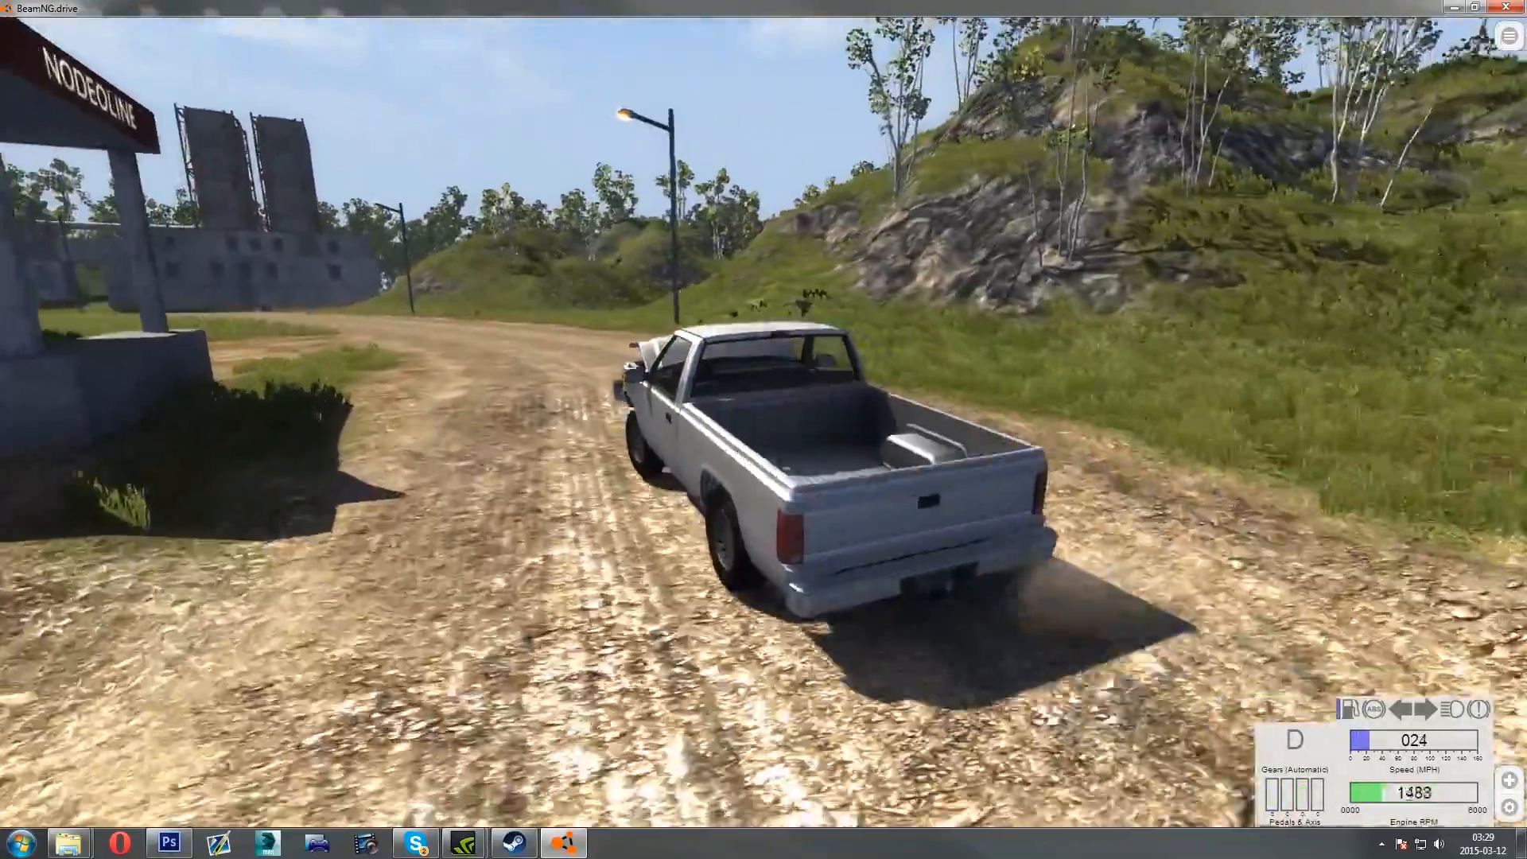
Drive the truck around the bend by the concrete building, pass under the steel structure, and slow down on the road
{"action": "key", "text": "Up"}
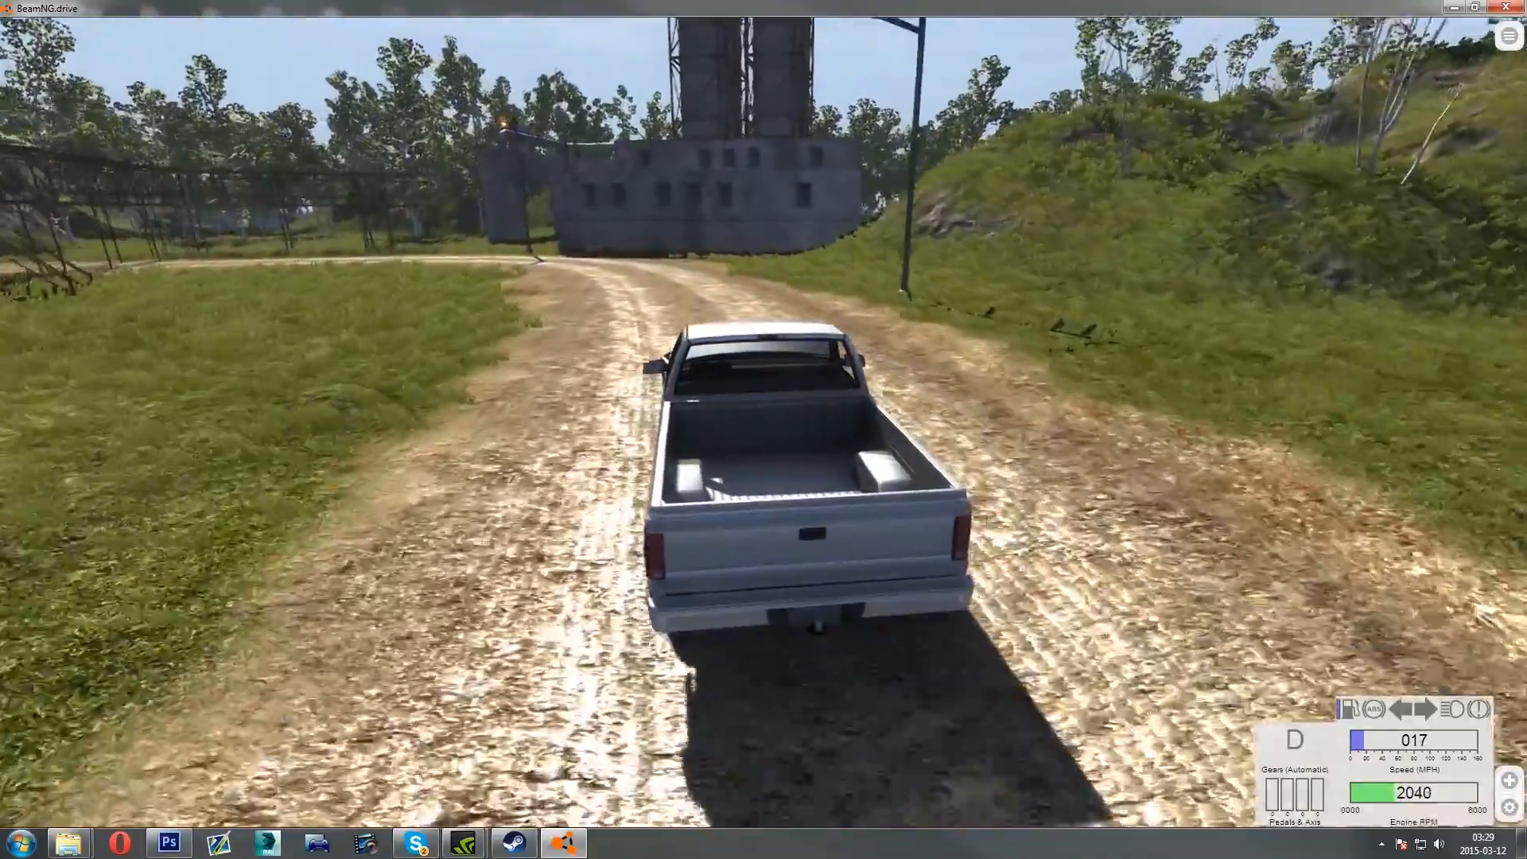
{"action": "key", "text": "Up"}
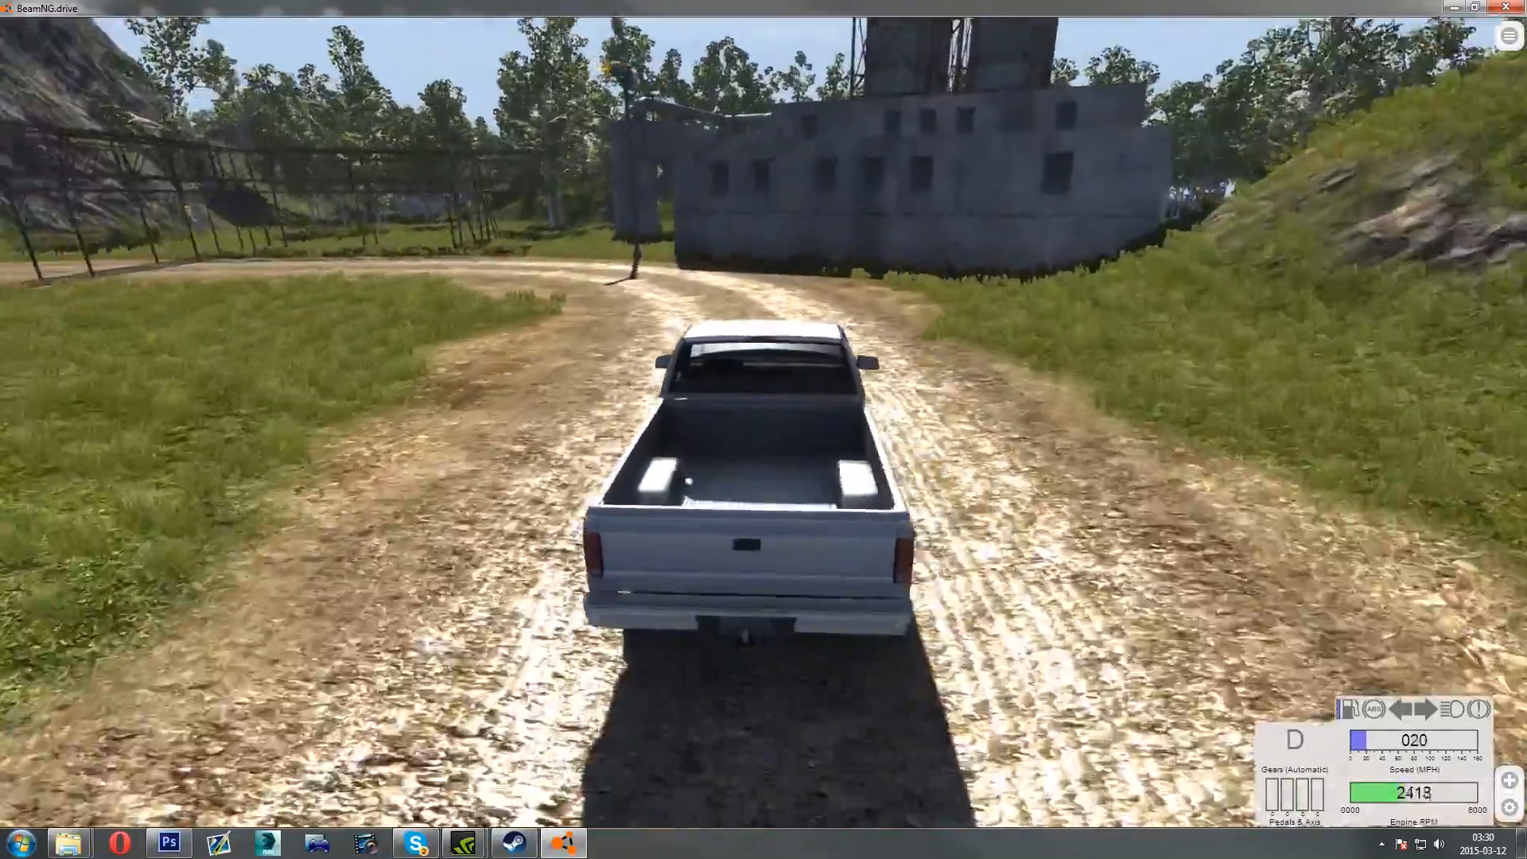
{"action": "key", "text": "Left"}
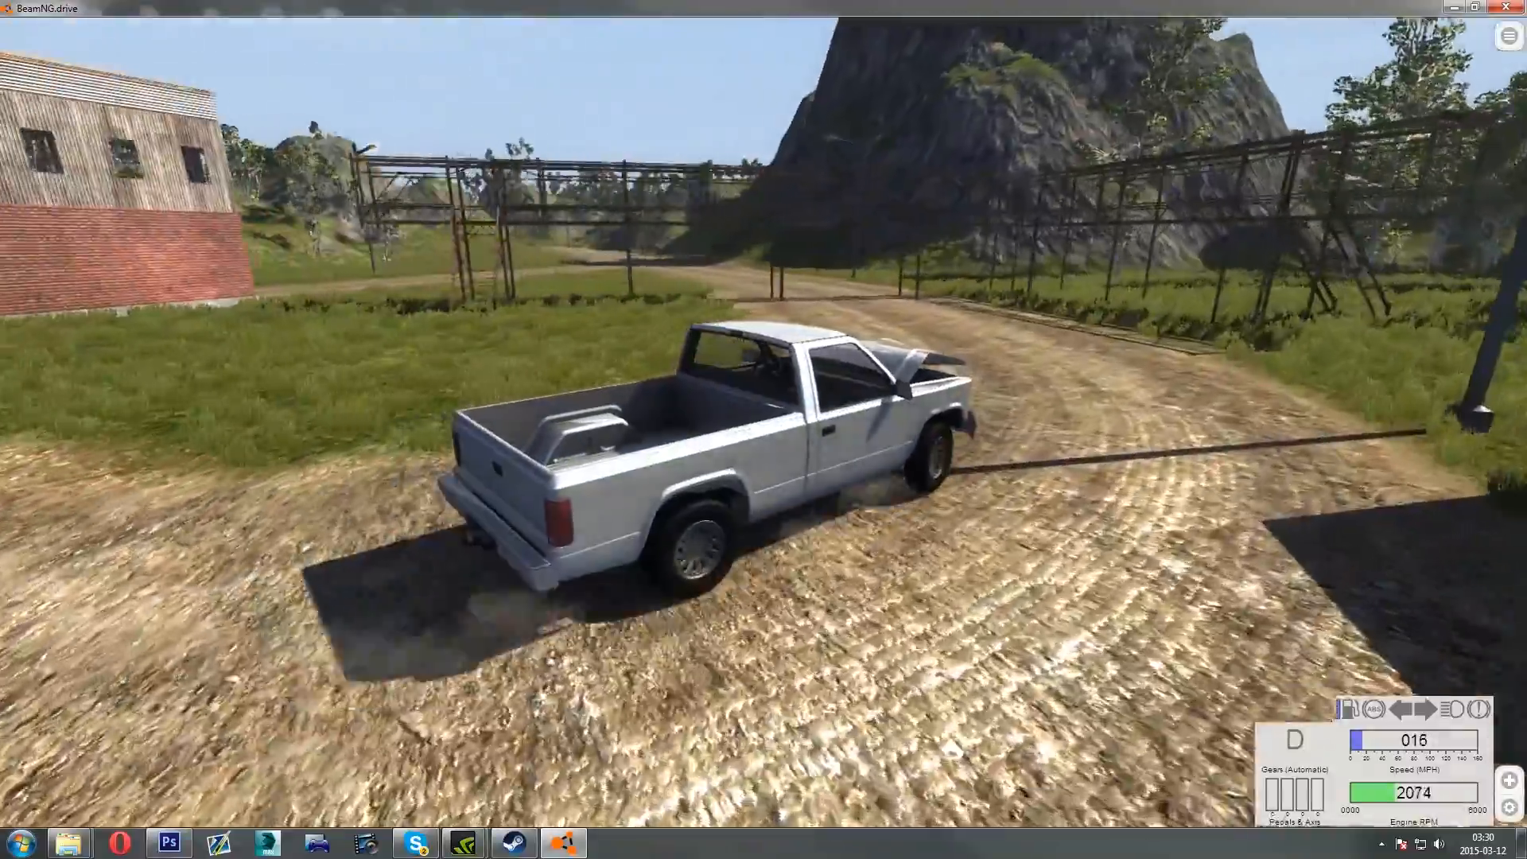
{"action": "key", "text": "Left"}
{"action": "key", "text": "Up"}
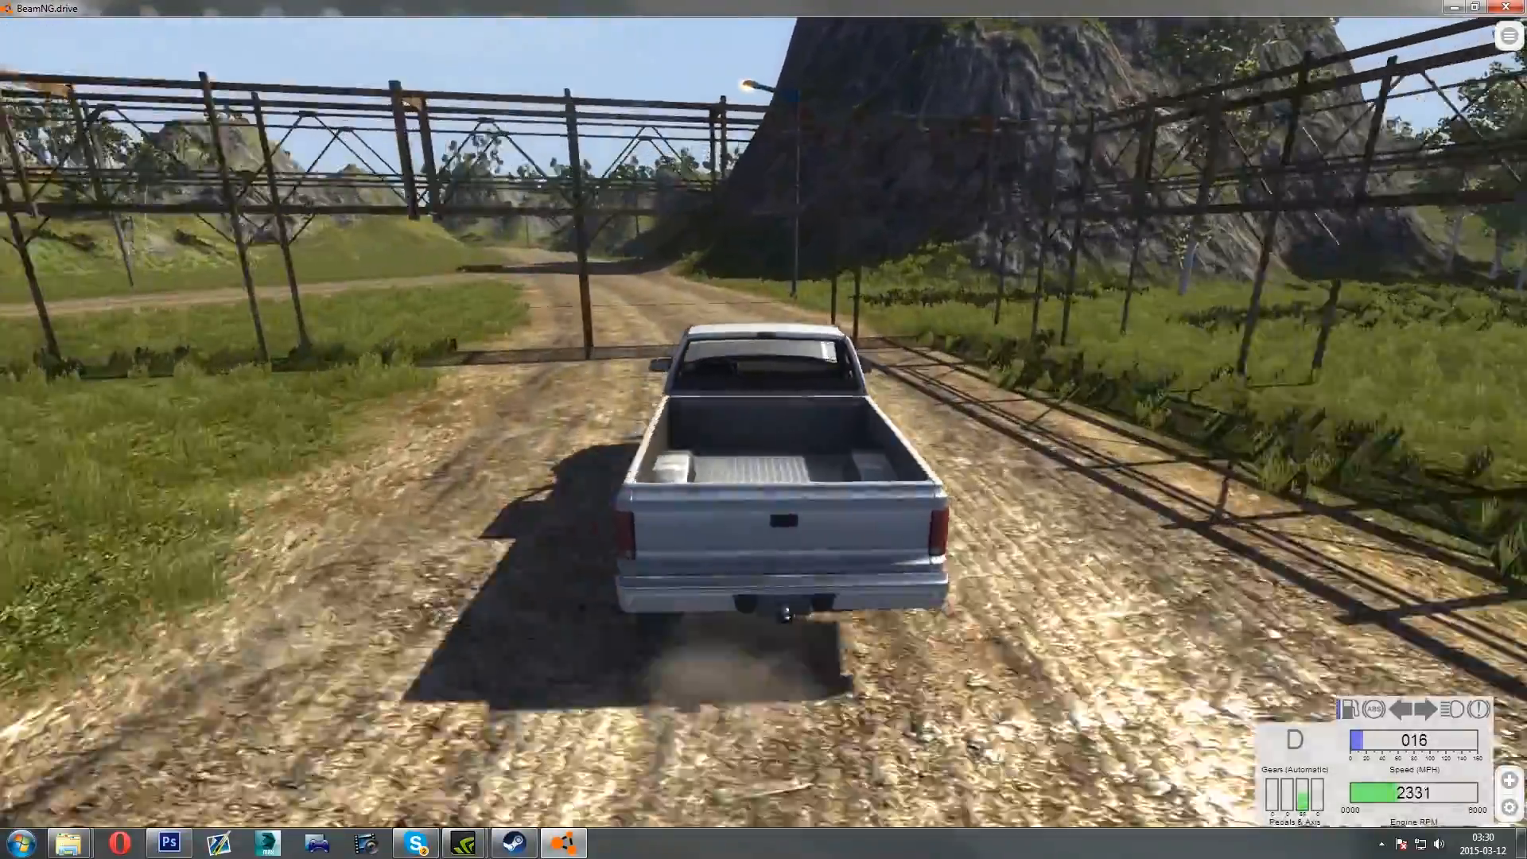
{"action": "key", "text": "Down"}
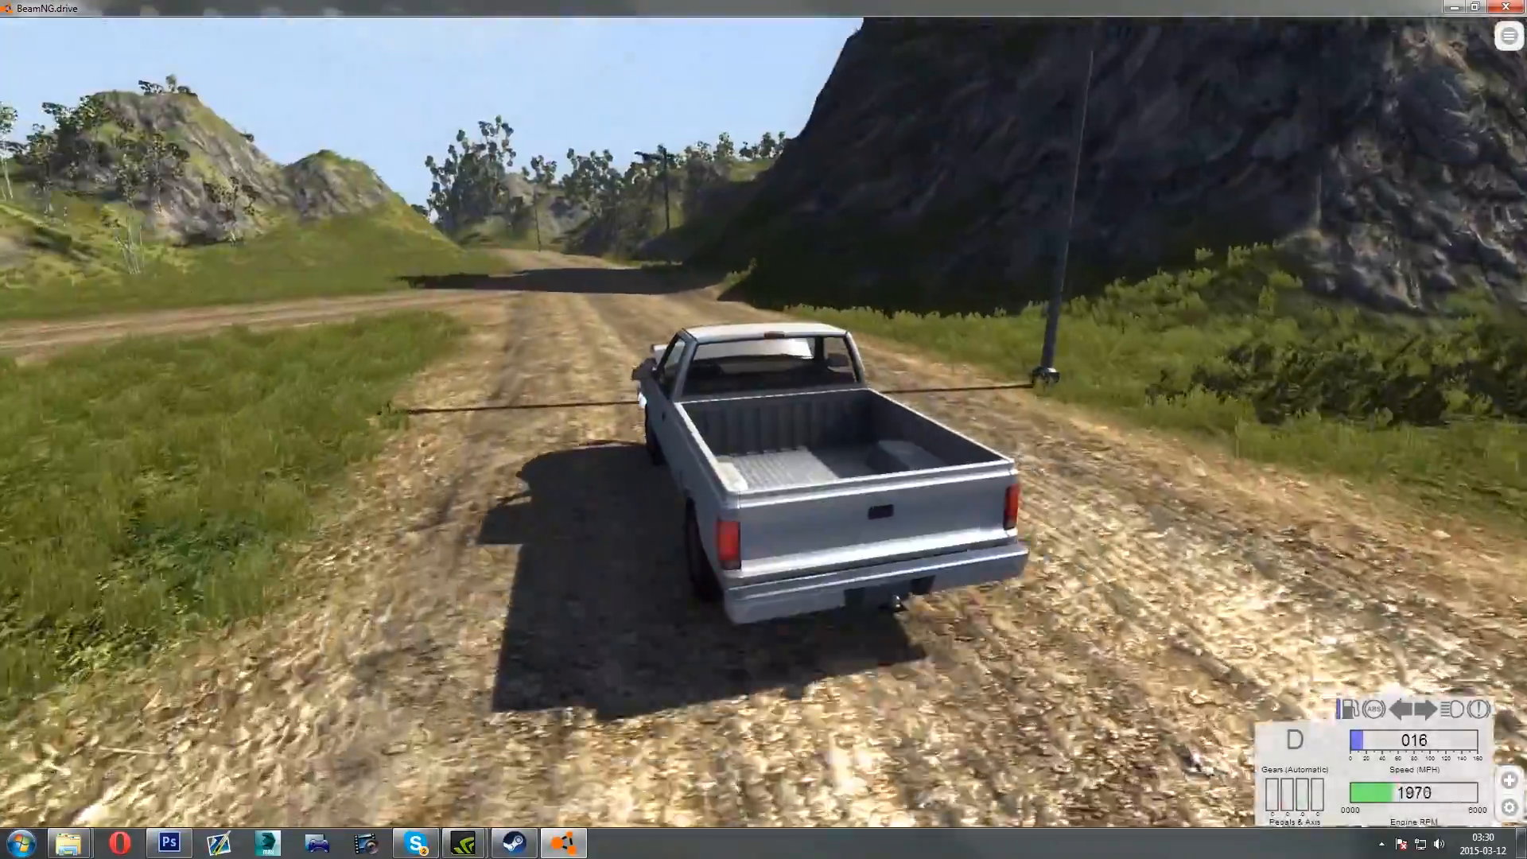
Reopen the world editor, switch to the free Standard Camera, and view the whole island from above
{"action": "key", "text": "F11"}
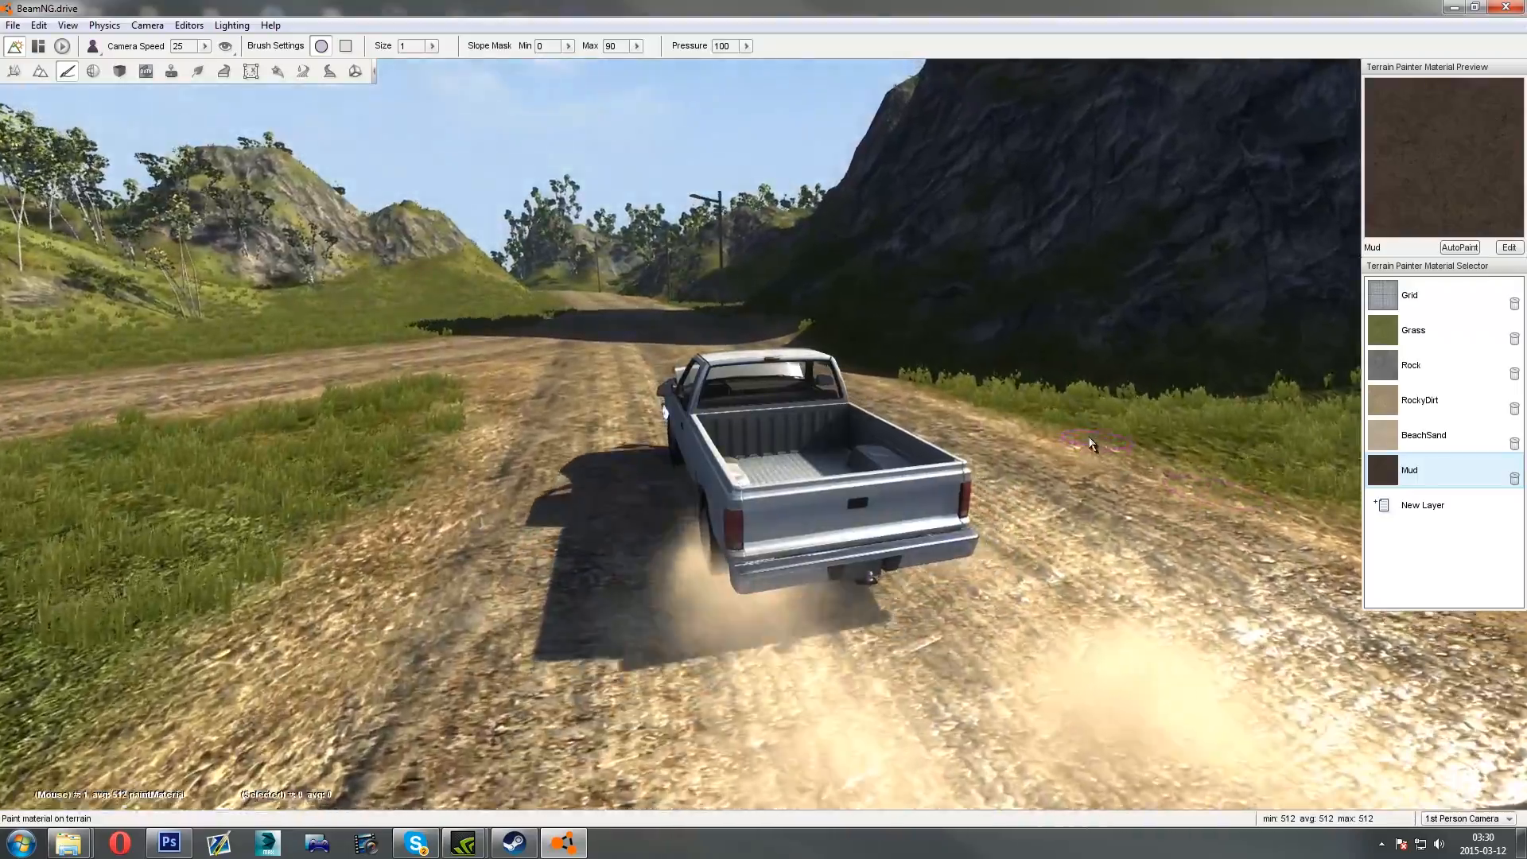
{"action": "key", "text": "shift+c"}
{"action": "key", "text": "s"}
{"action": "right_click_drag", "start_coordinate": [1077, 348], "coordinate": [1138, 509]}
{"action": "key", "text": "s"}
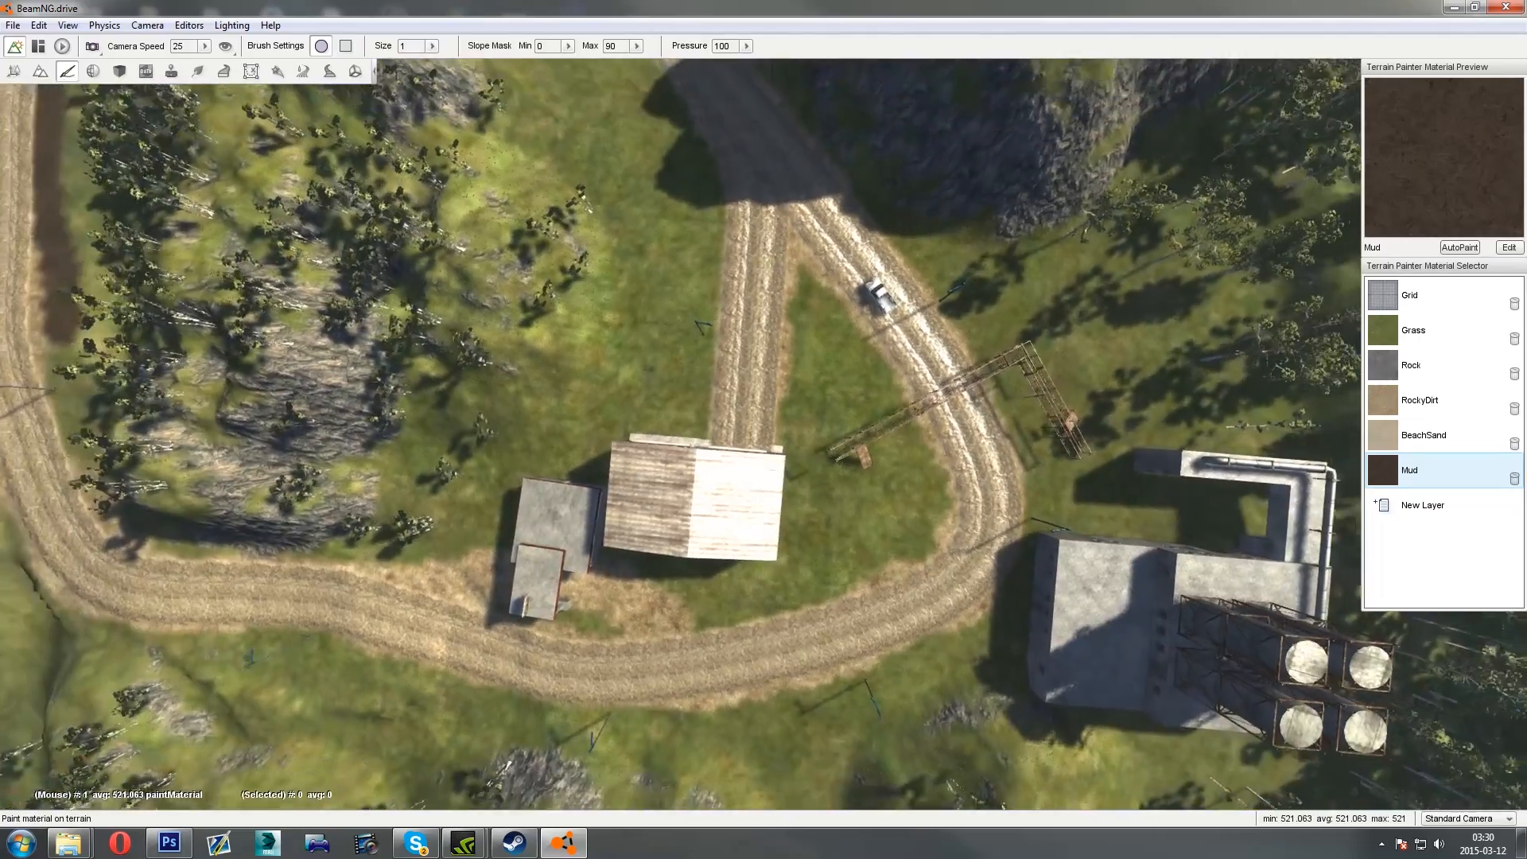
{"action": "key", "text": "a"}
{"action": "key", "text": "s"}
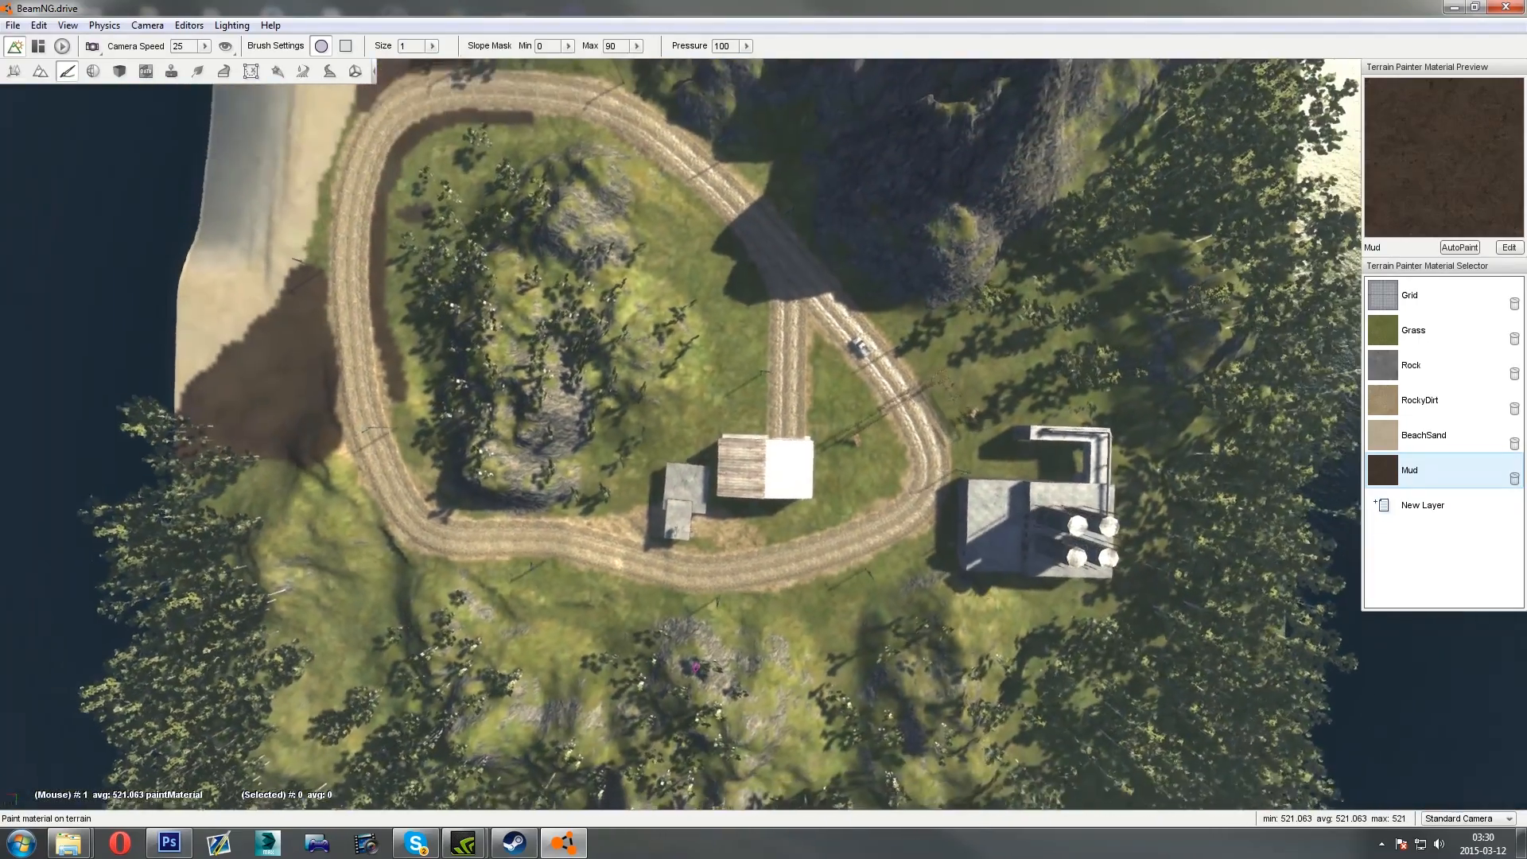
{"action": "key", "text": "s"}
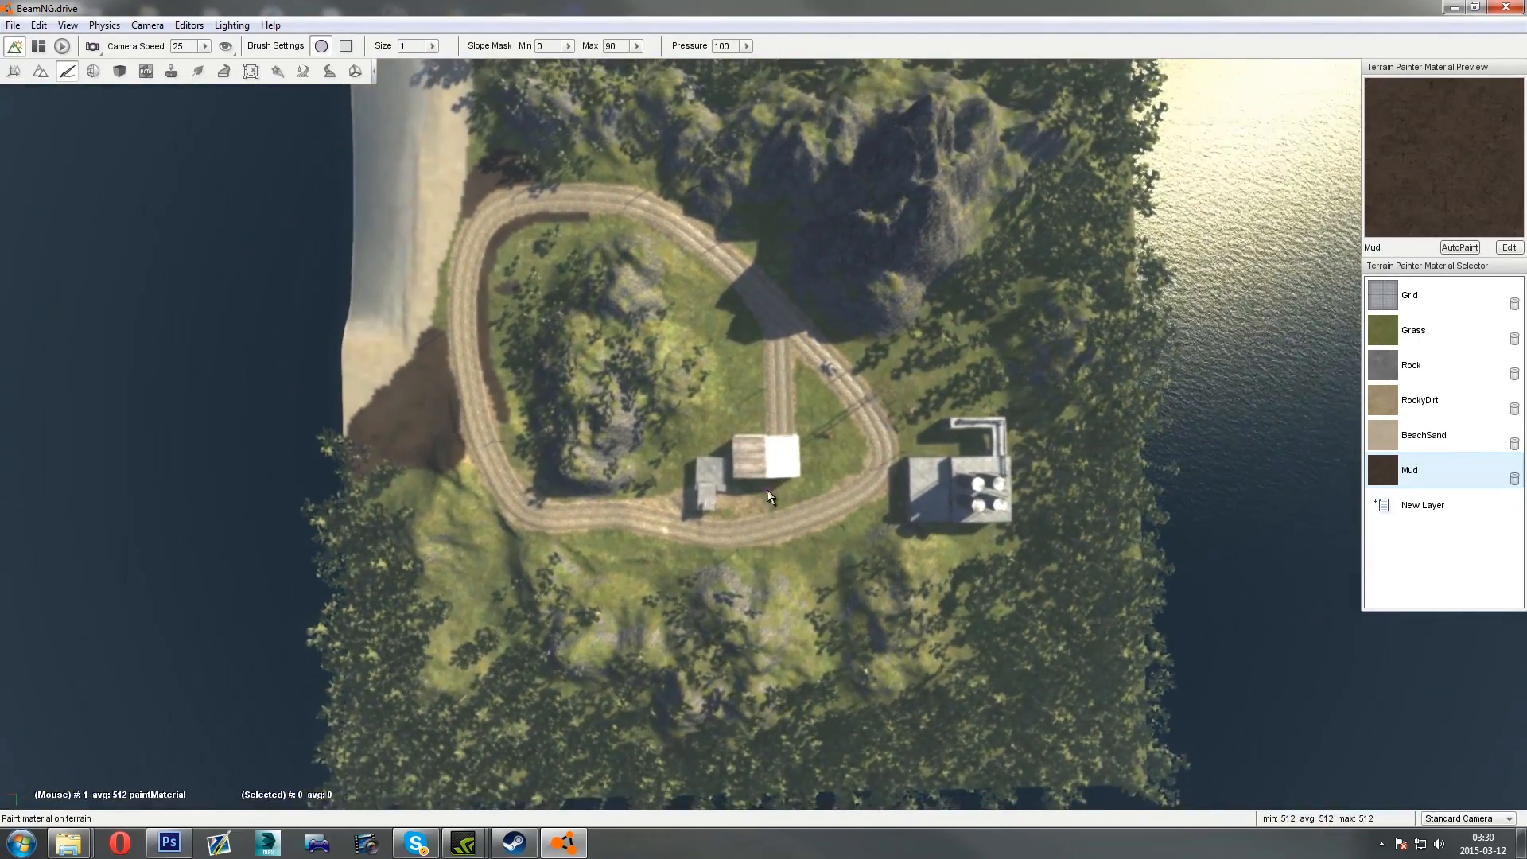
{"action": "key", "text": "s"}
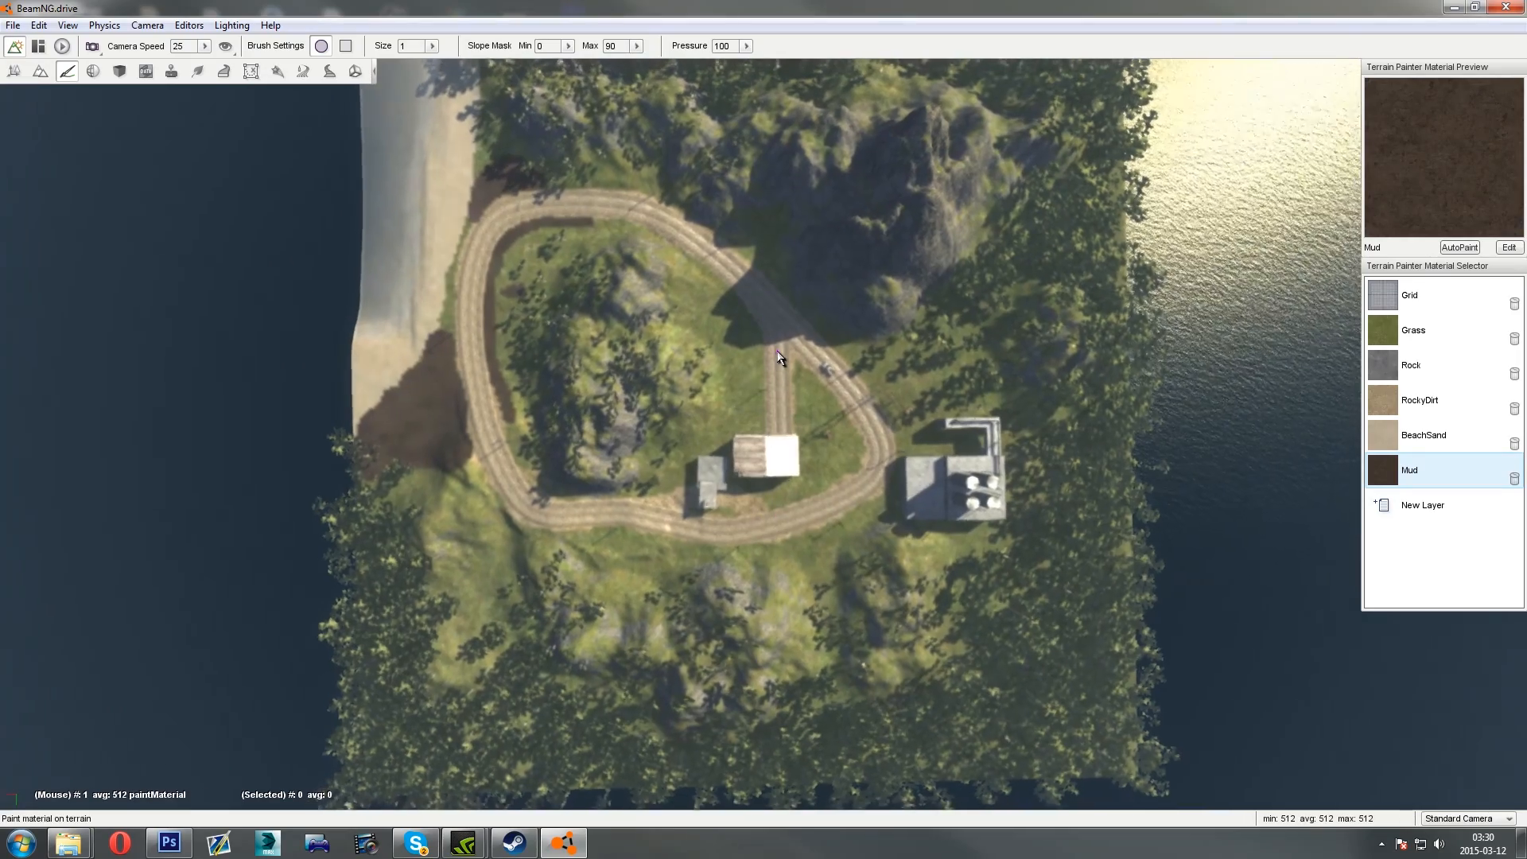
{"action": "key", "text": "s"}
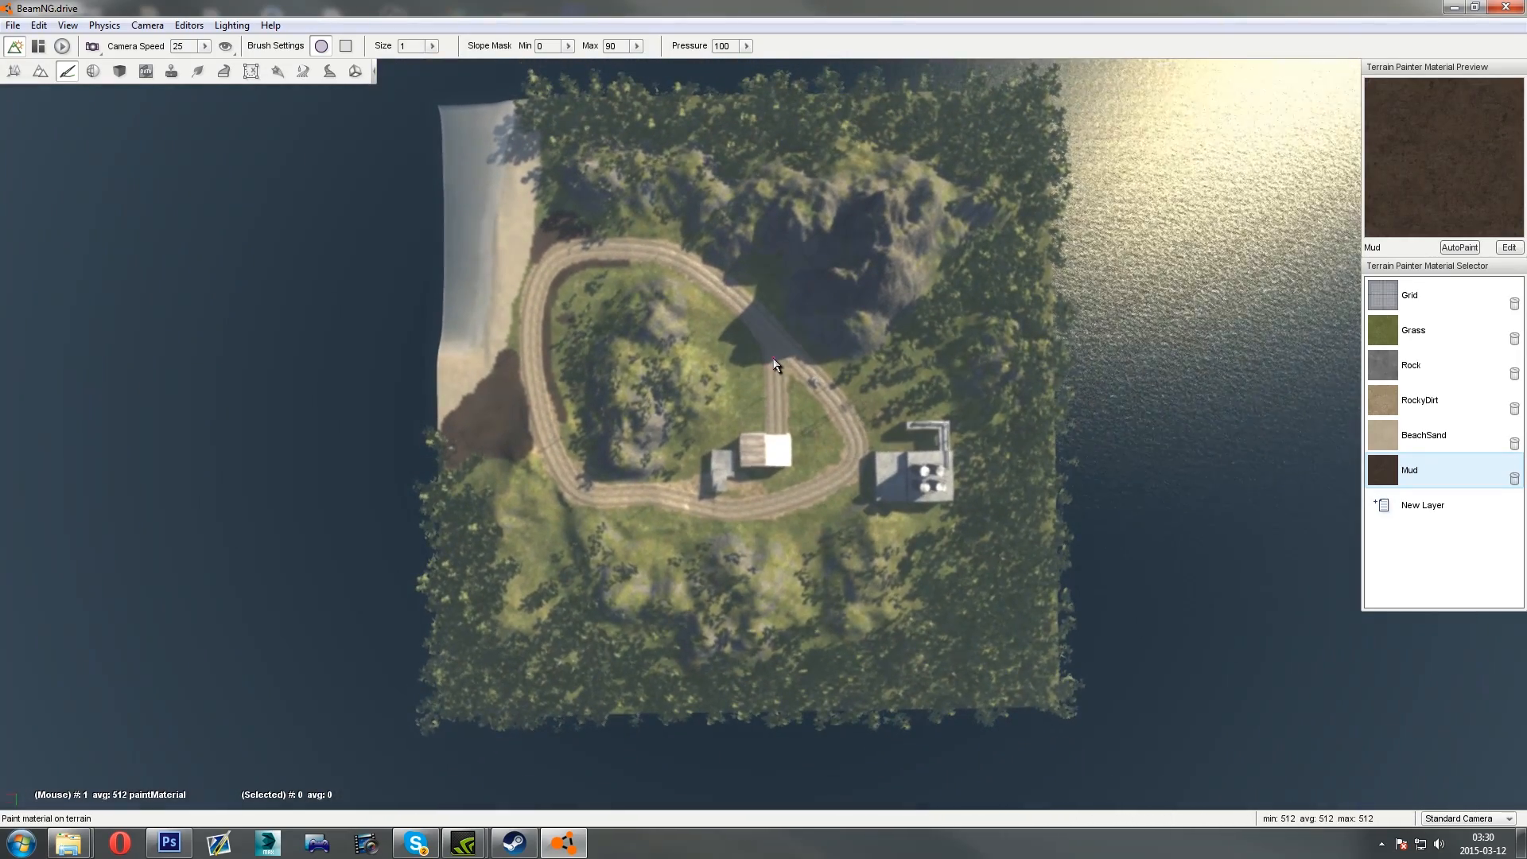
Examine the terrain materials along the dirt road, especially the mud areas beside the beach
{"action": "key", "text": "w"}
{"action": "right_click_drag", "start_coordinate": [828, 328], "coordinate": [425, 302]}
{"action": "key", "text": "w"}
{"action": "key", "text": "w"}
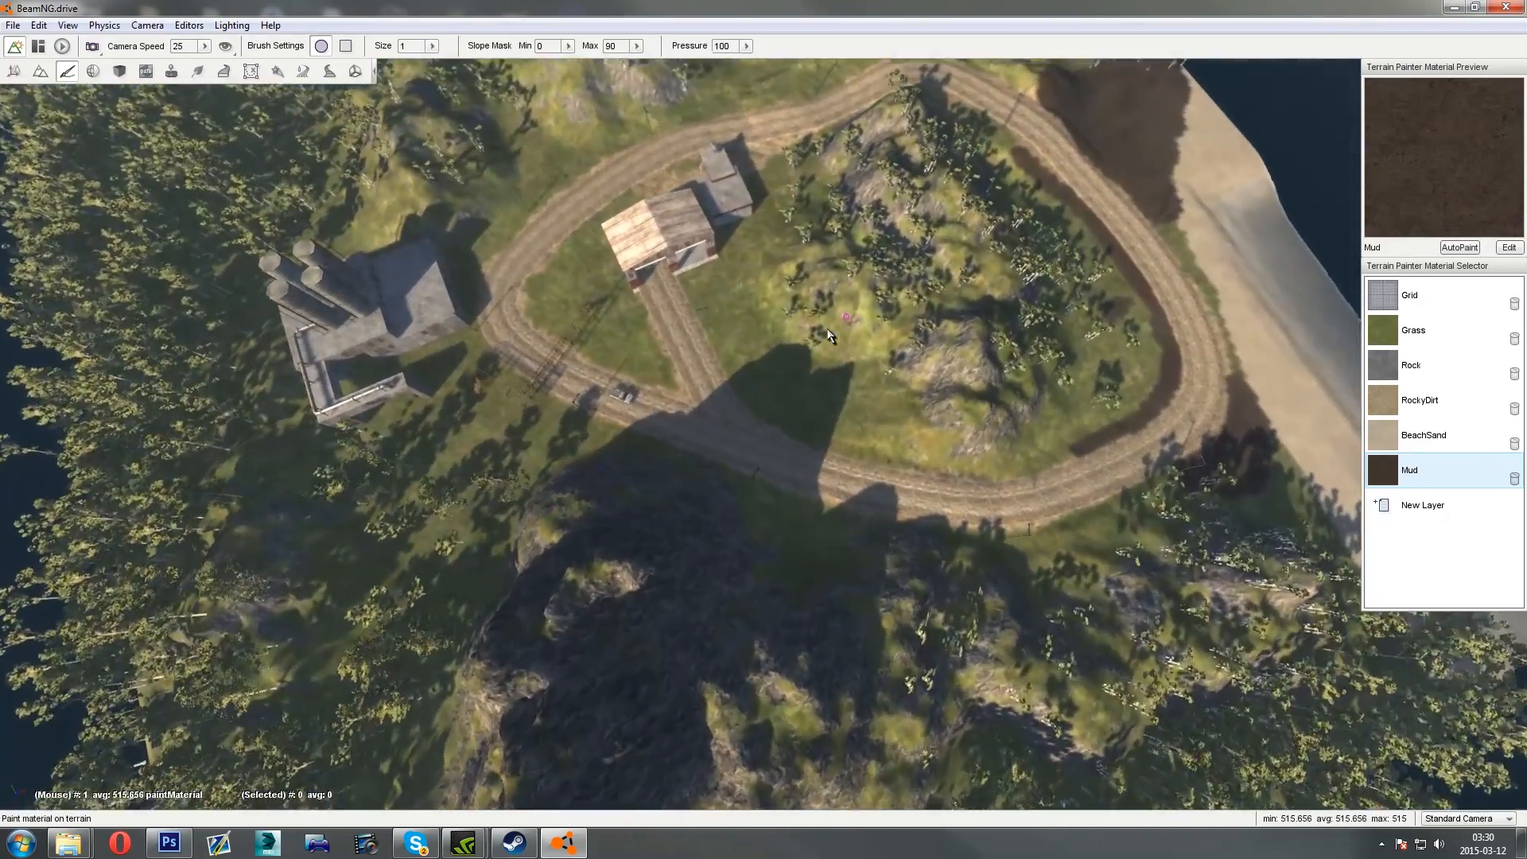
{"action": "key", "text": "a"}
{"action": "key", "text": "w"}
{"action": "key", "text": "a"}
{"action": "right_click_drag", "start_coordinate": [828, 330], "coordinate": [247, 187]}
{"action": "key", "text": "w"}
{"action": "key", "text": "w"}
{"action": "key", "text": "w"}
{"action": "key", "text": "w"}
{"action": "key", "text": "w"}
{"action": "key", "text": "d"}
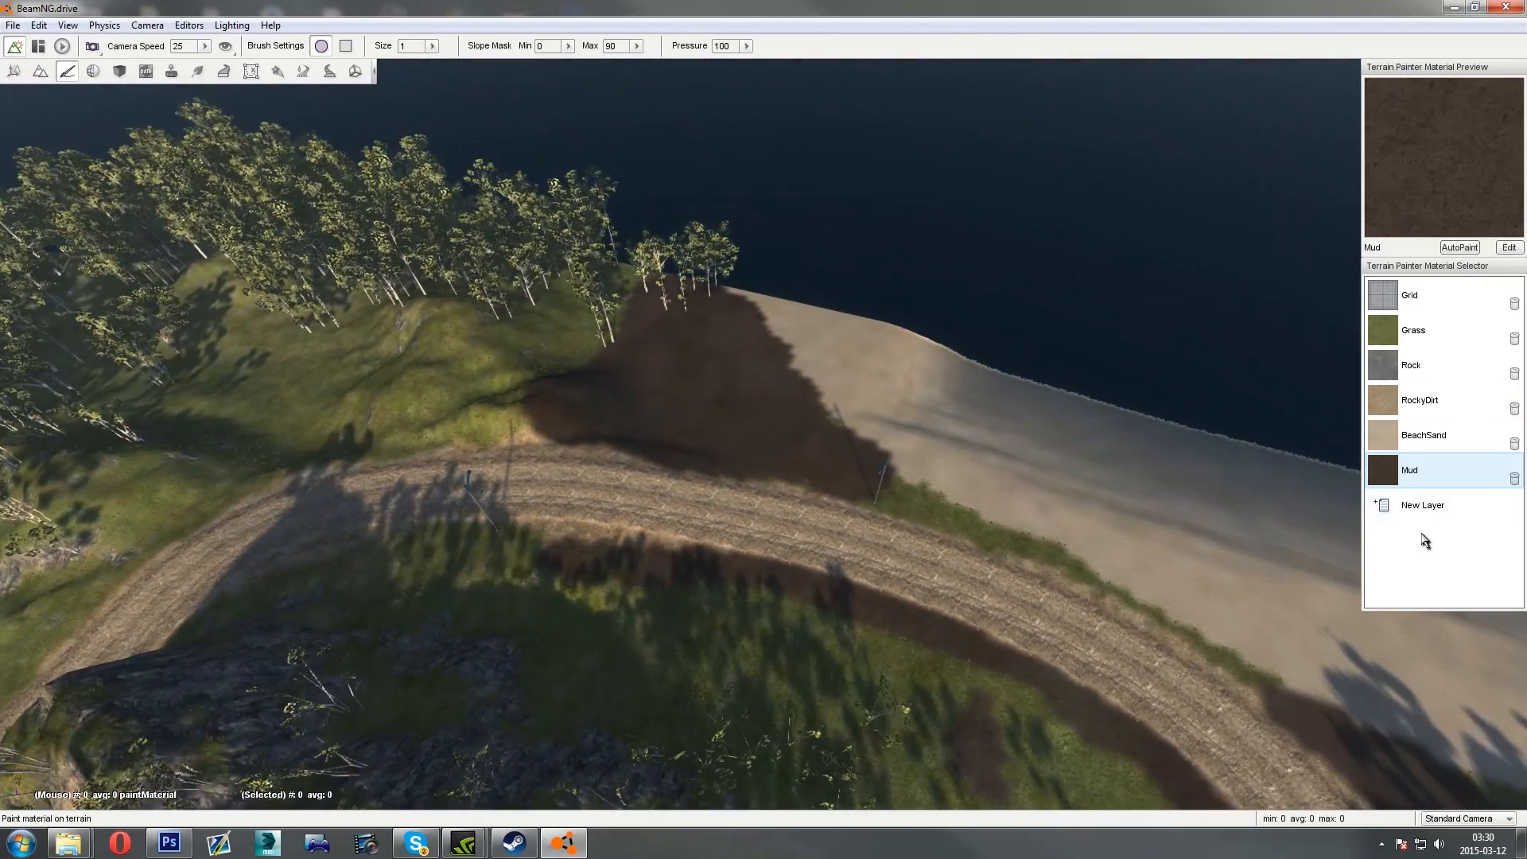
Open the terrain materials editor for a new layer, review the Mud material's properties, and cancel without applying
{"action": "left_click", "coordinate": [1410, 514]}
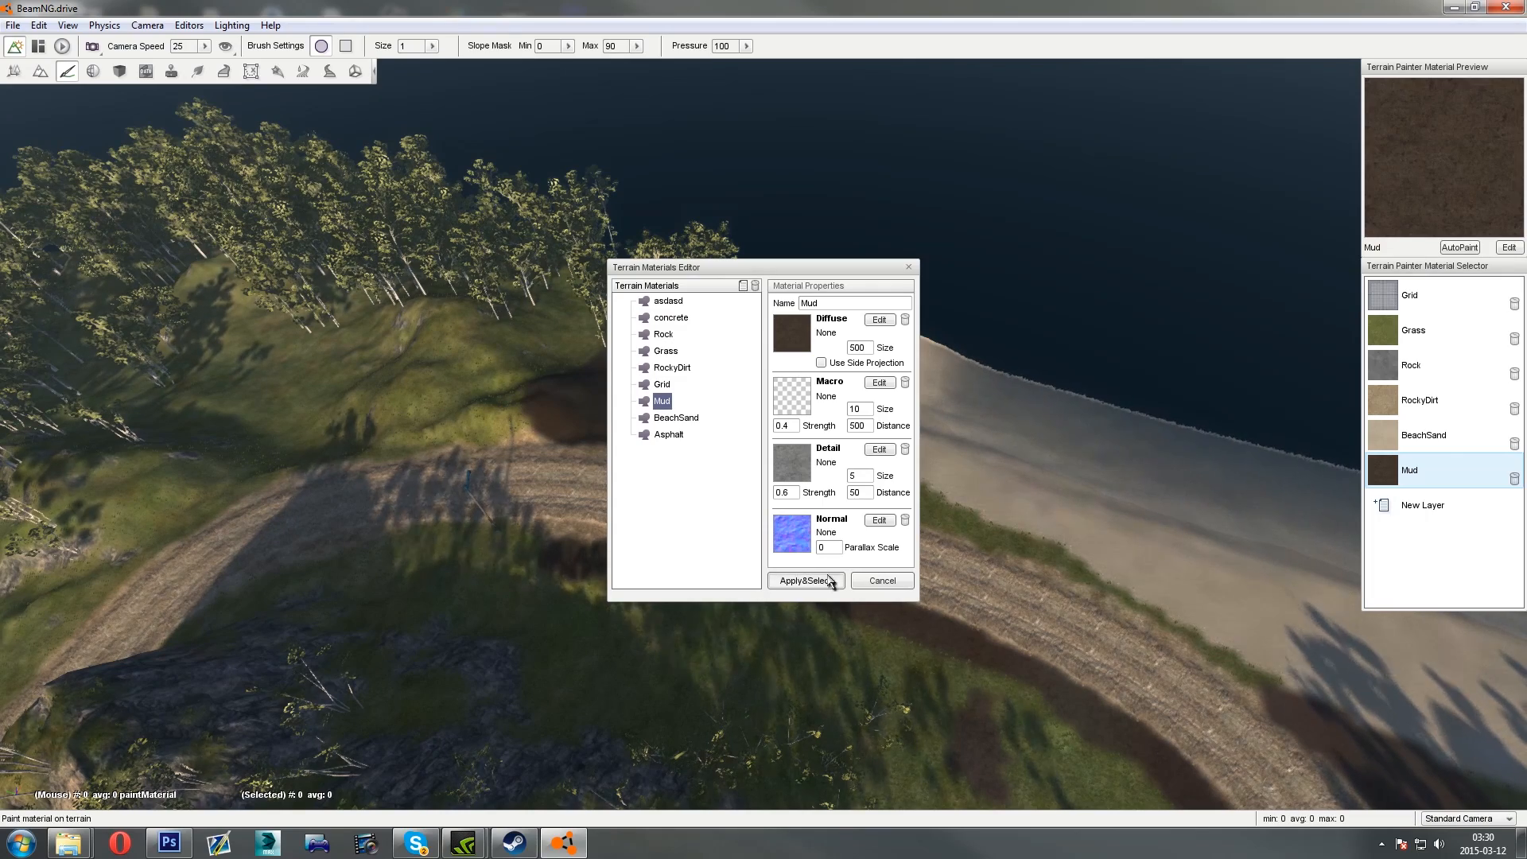
{"action": "left_click", "coordinate": [882, 581]}
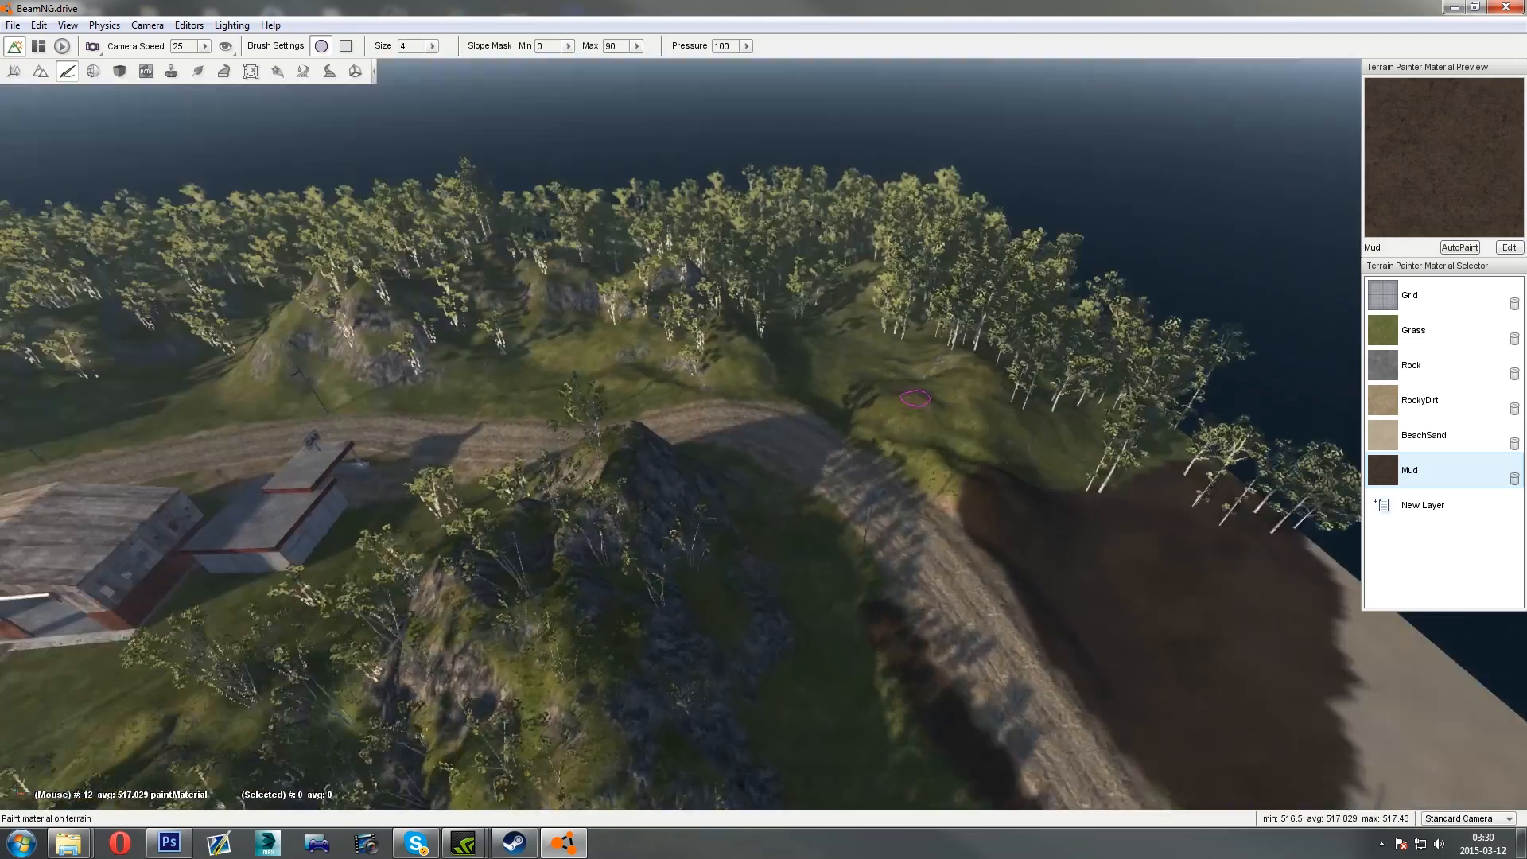
Switch to the object editor and fly the camera along the dirt road to the Nodeoline gas station
{"action": "key", "text": "w"}
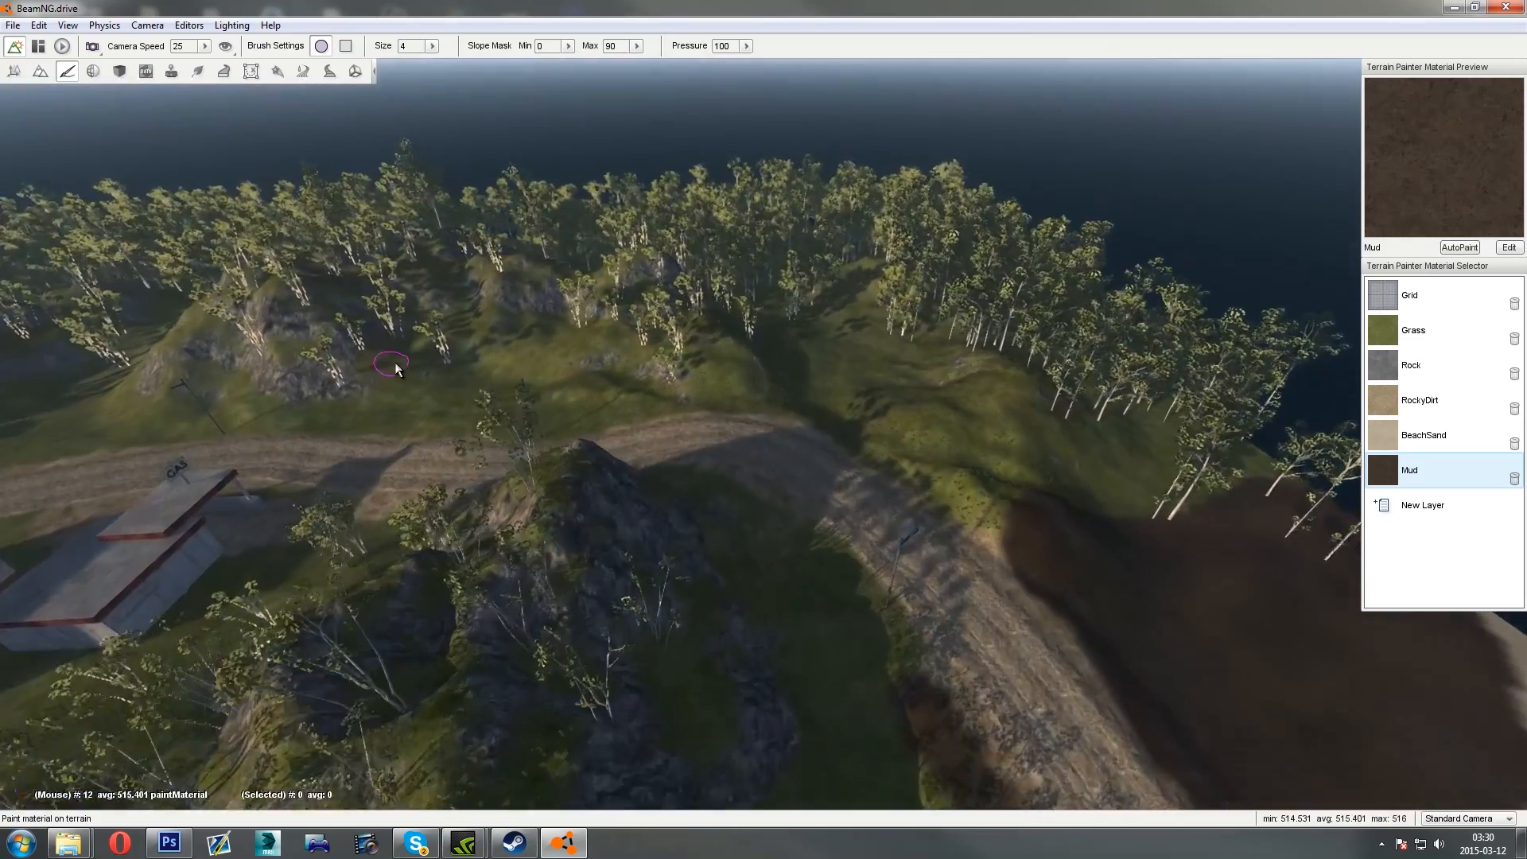
{"action": "key", "text": "w"}
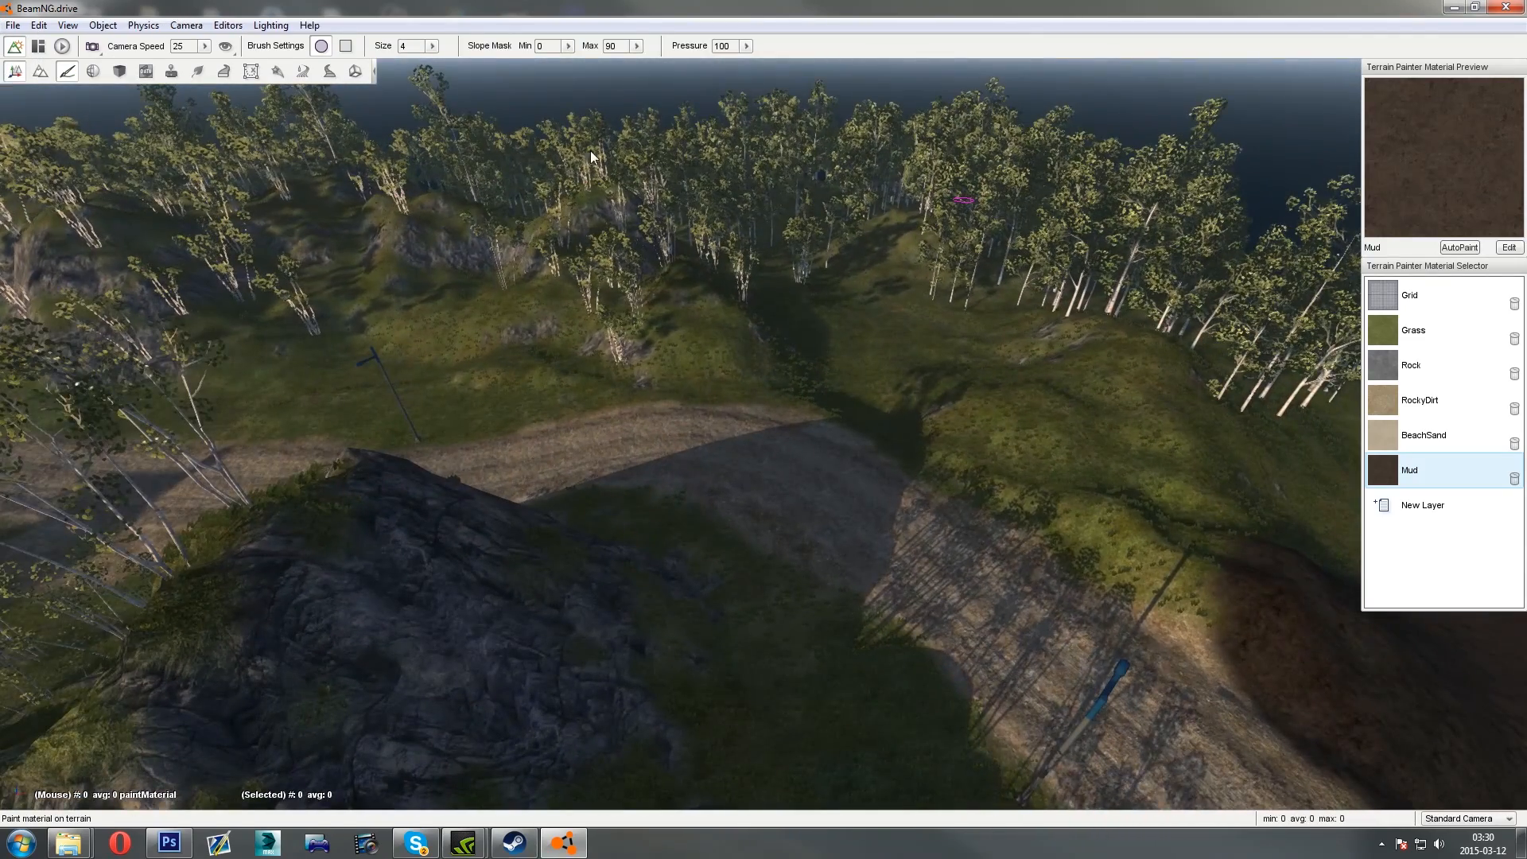
{"action": "key", "text": "F1"}
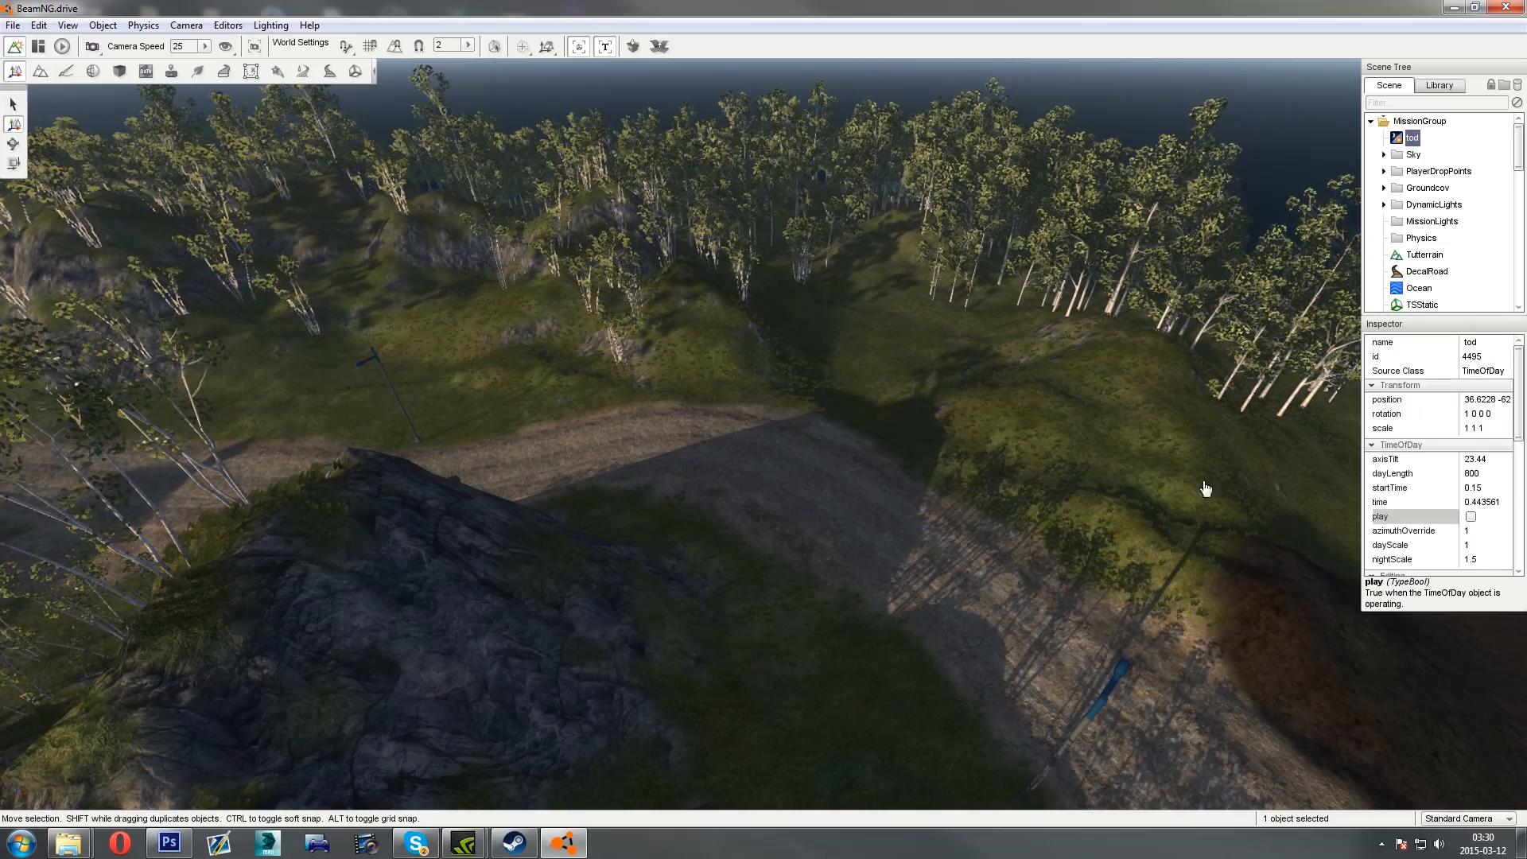
{"action": "right_click_drag", "start_coordinate": [1206, 488], "coordinate": [831, 436]}
{"action": "key", "text": "w"}
{"action": "key", "text": "s"}
{"action": "key", "text": "w"}
{"action": "key", "text": "w"}
{"action": "key", "text": "w"}
{"action": "key", "text": "s"}
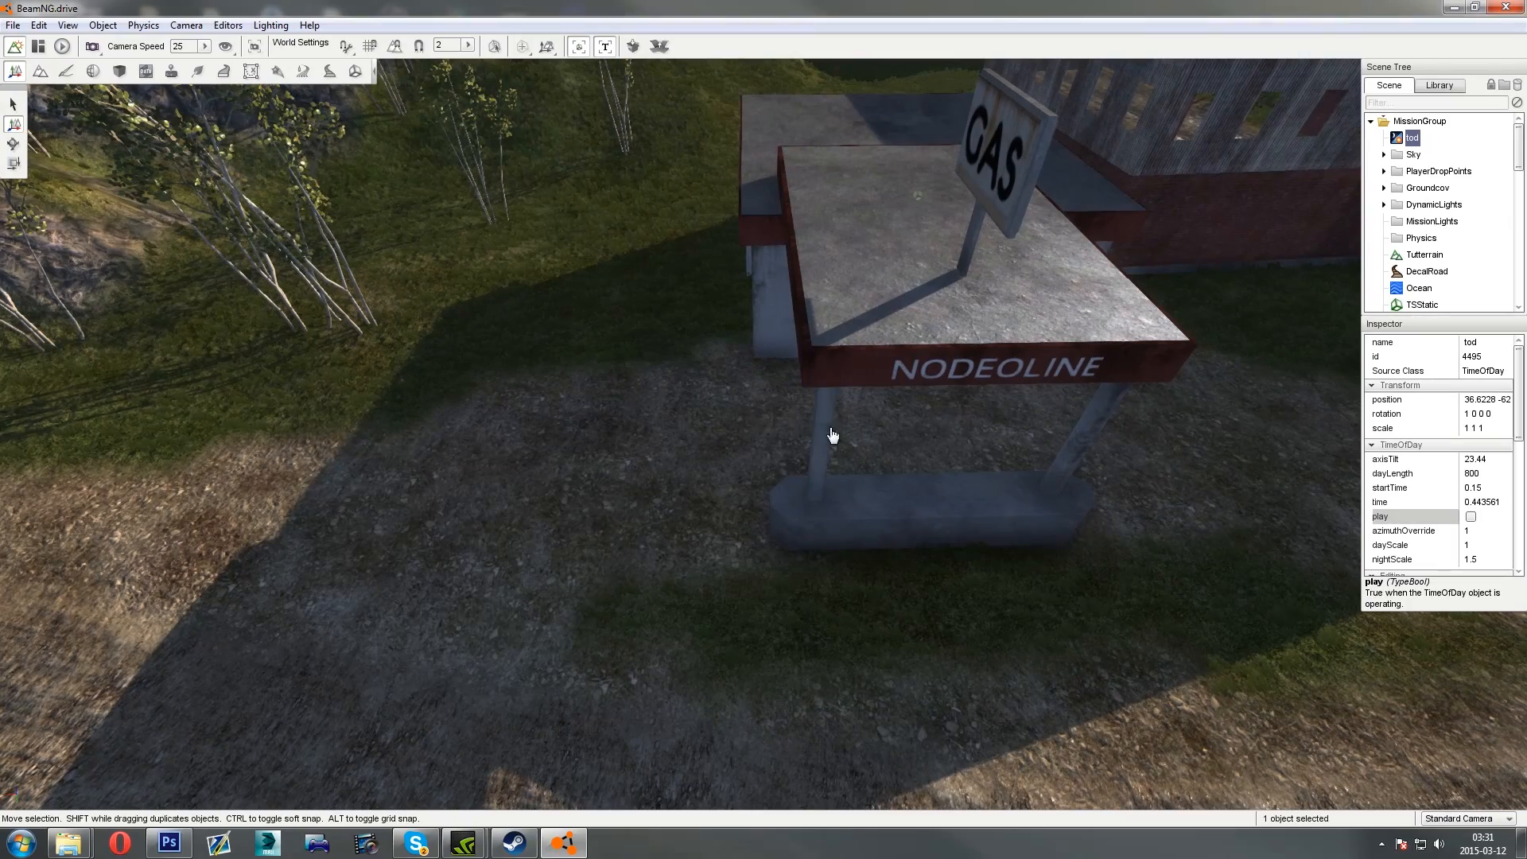
Return to the Terrain Painter and paint a narrow strip of Mud under the gas station canopy with brush size 1
{"action": "left_click", "coordinate": [68, 73]}
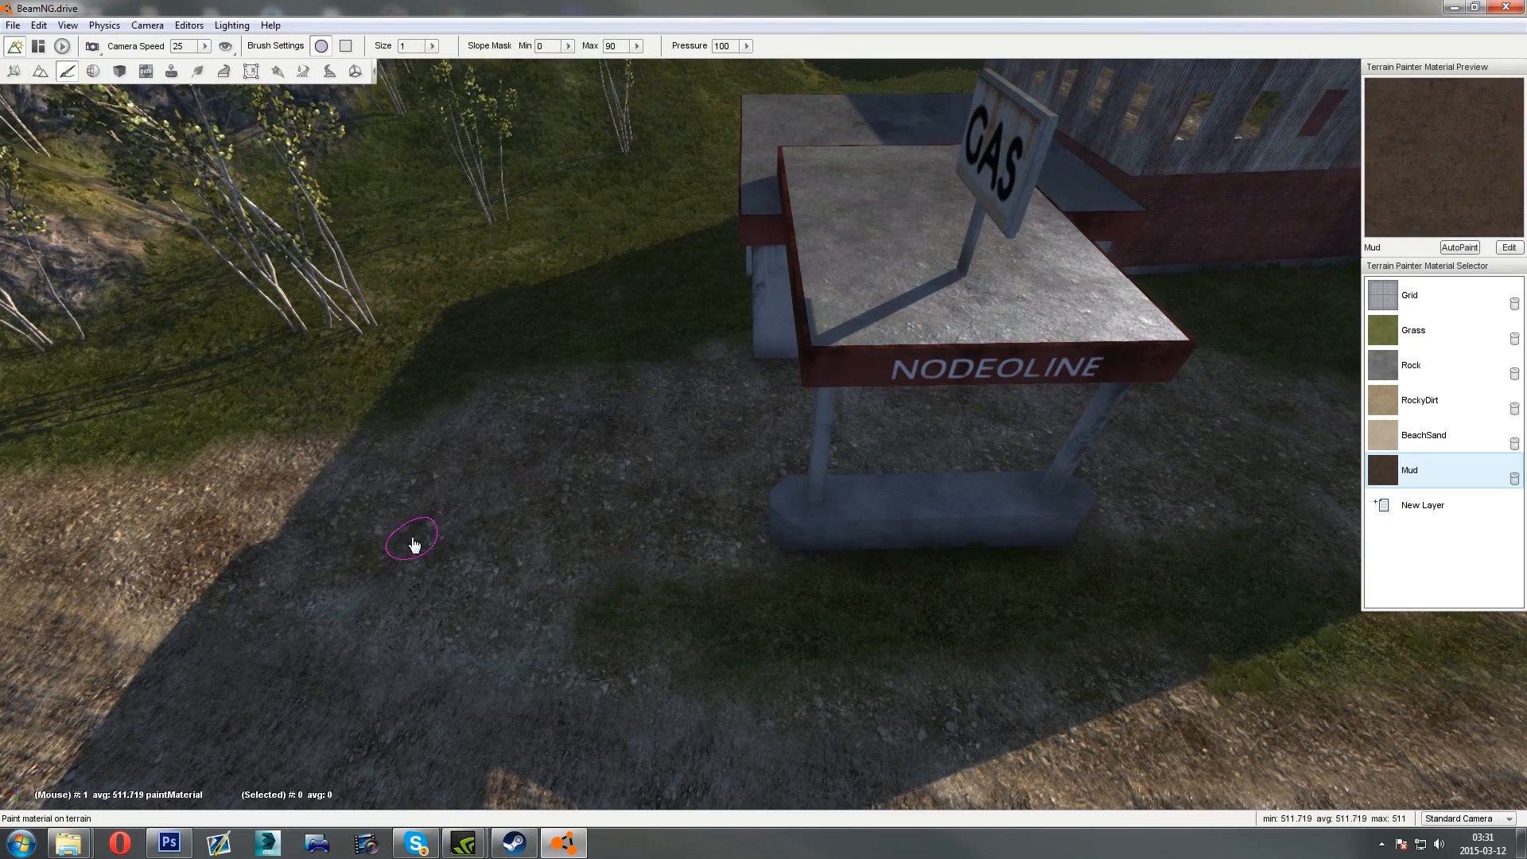
{"action": "key", "text": "a"}
{"action": "right_click_drag", "start_coordinate": [414, 545], "coordinate": [535, 538]}
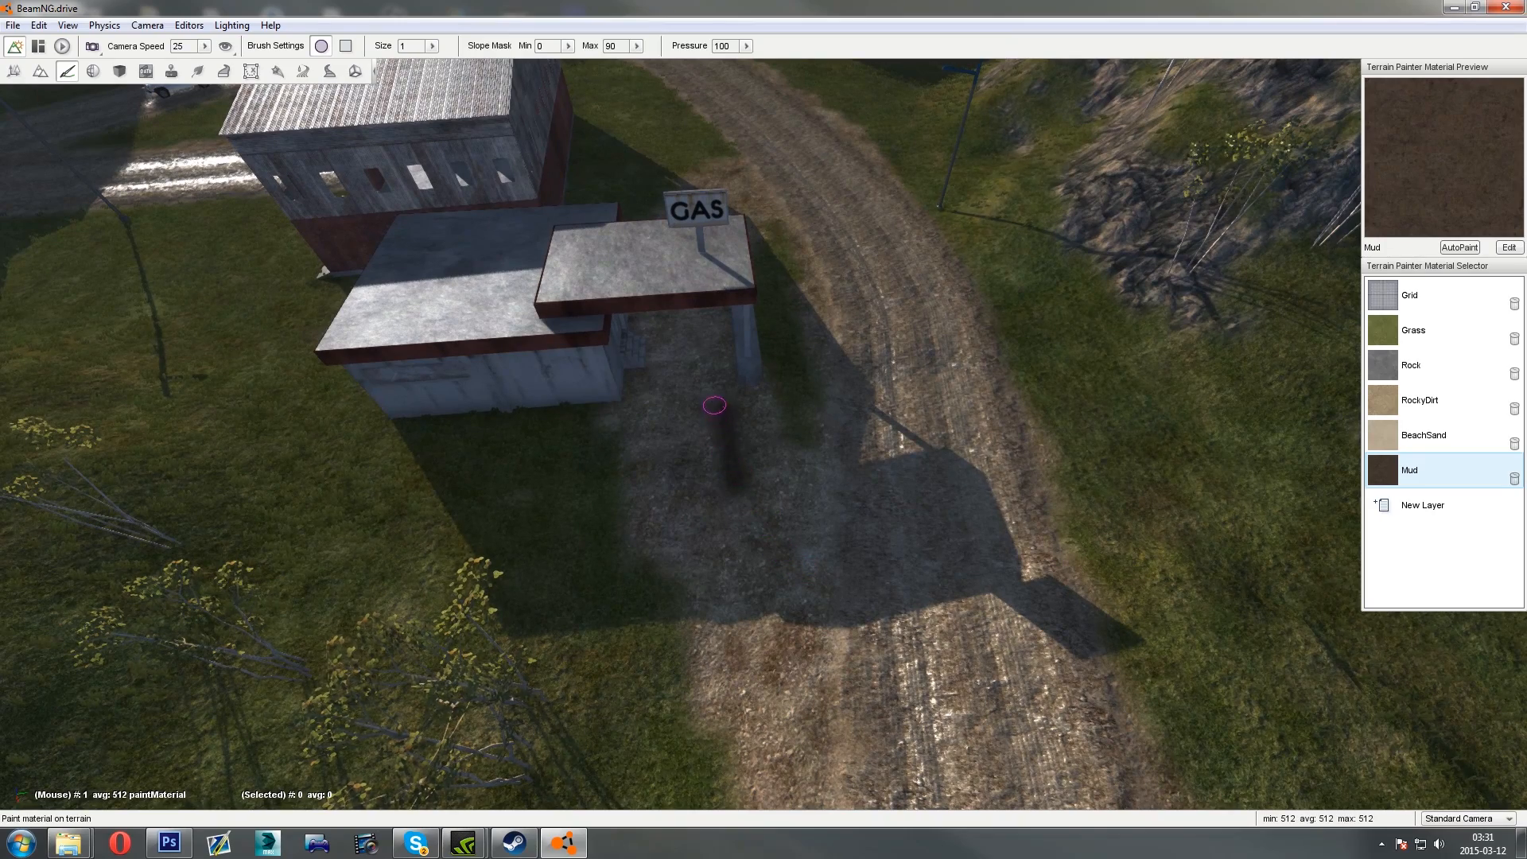
{"action": "right_click_drag", "start_coordinate": [708, 300], "coordinate": [707, 292]}
{"action": "key", "text": "d"}
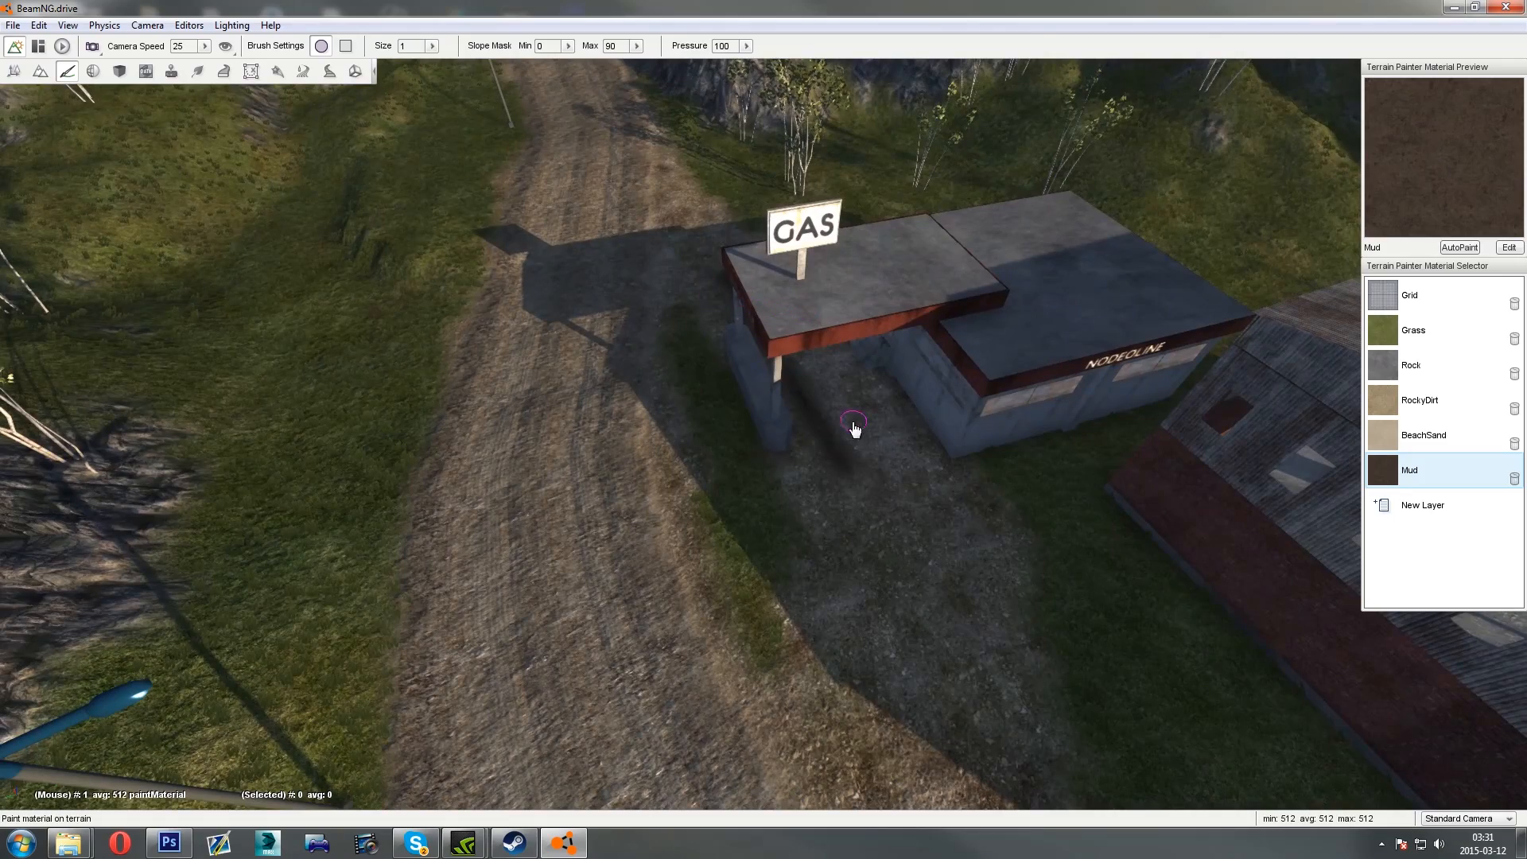
{"action": "left_click_drag", "start_coordinate": [811, 692], "coordinate": [807, 725]}
Drive the truck along the road from the concrete building and park it under the gas station canopy
{"action": "right_click_drag", "start_coordinate": [808, 725], "coordinate": [807, 726]}
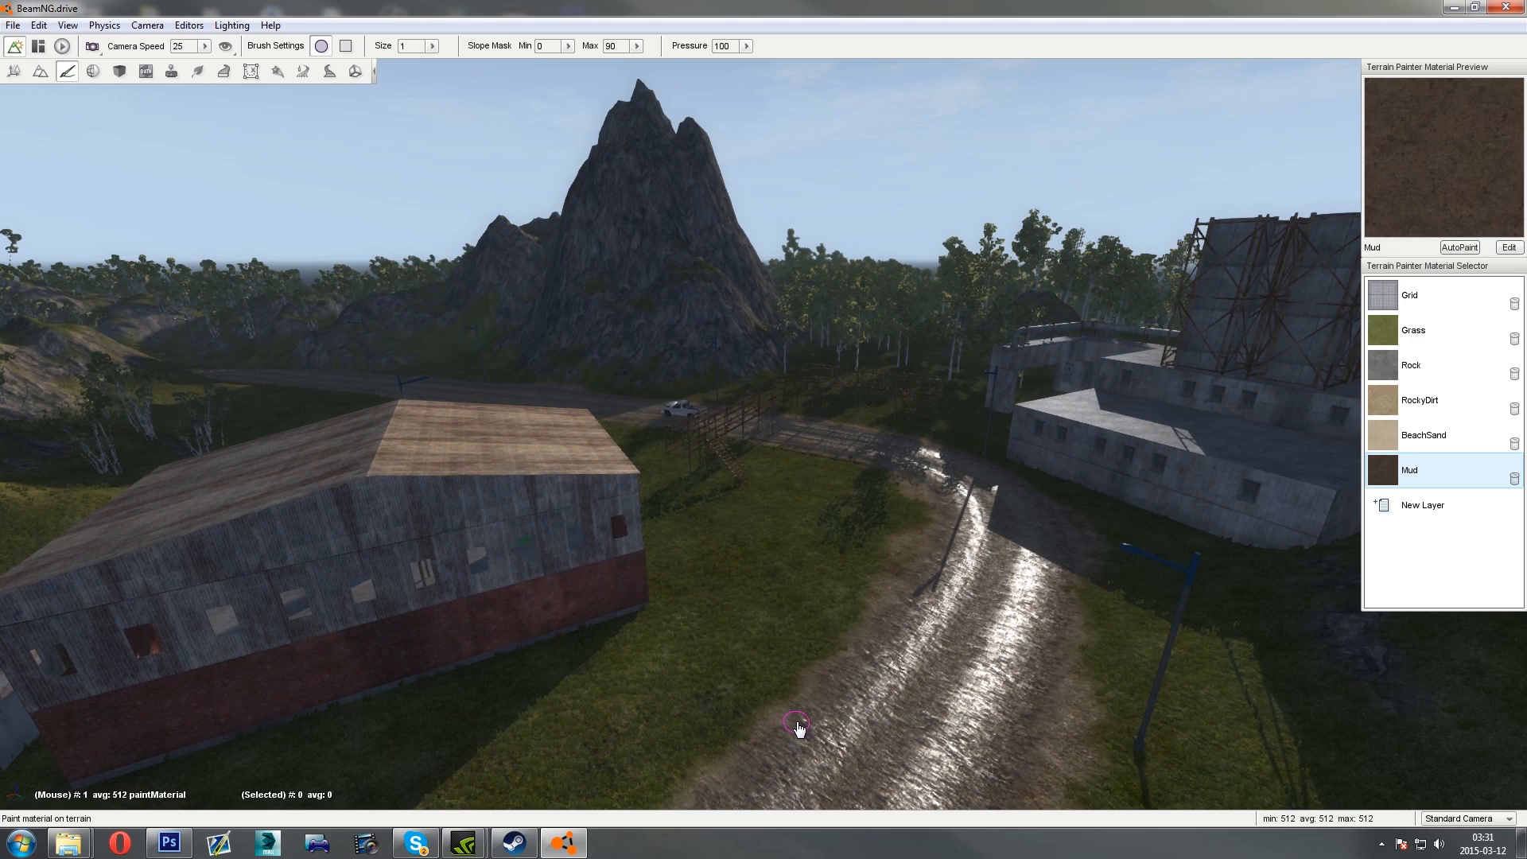
{"action": "right_click_drag", "start_coordinate": [798, 724], "coordinate": [798, 724]}
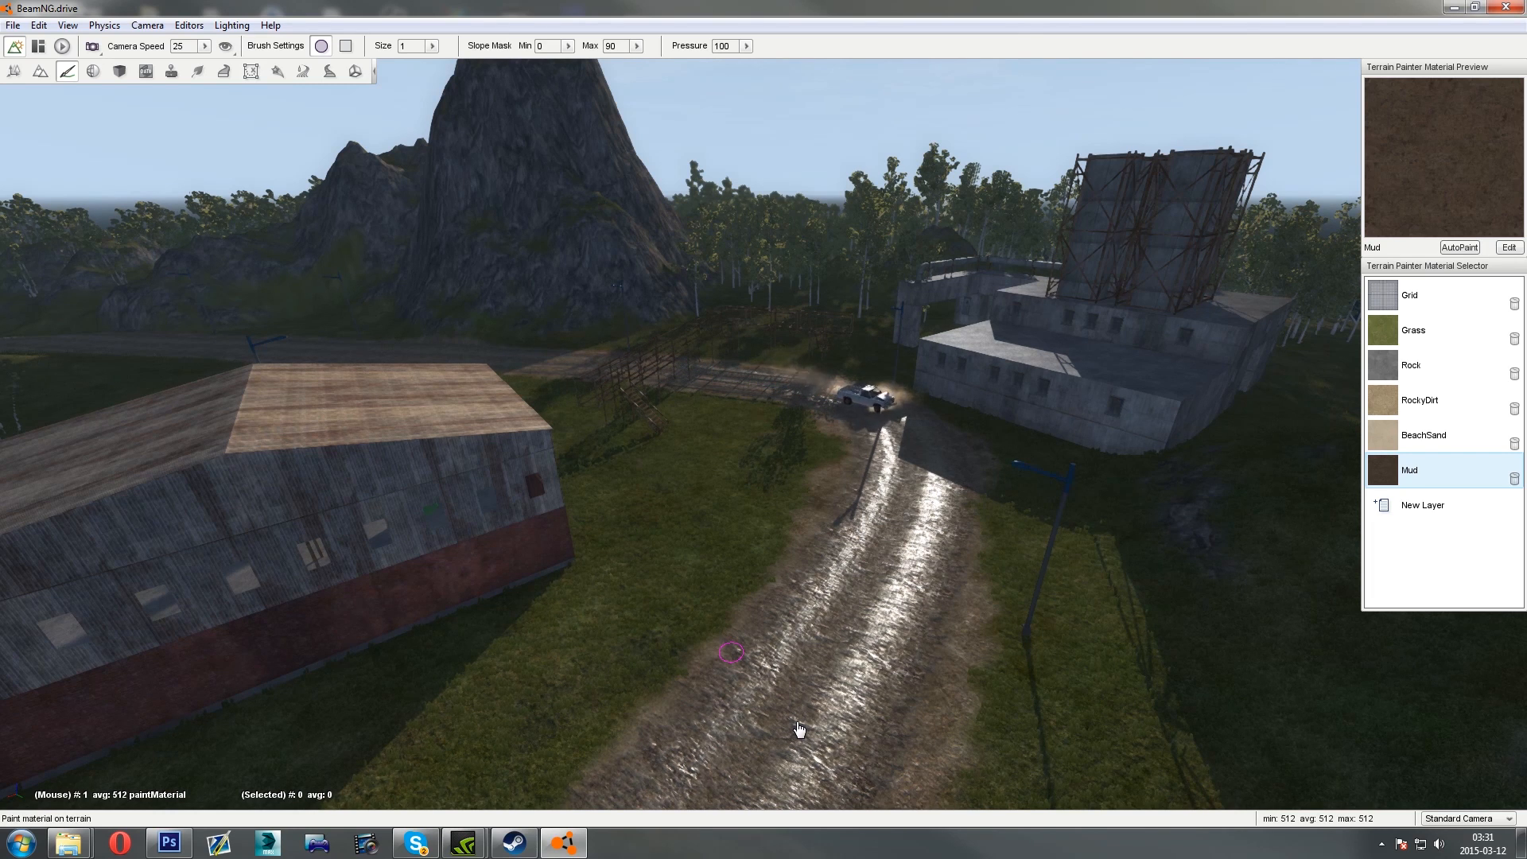
{"action": "right_click_drag", "start_coordinate": [799, 724], "coordinate": [798, 725]}
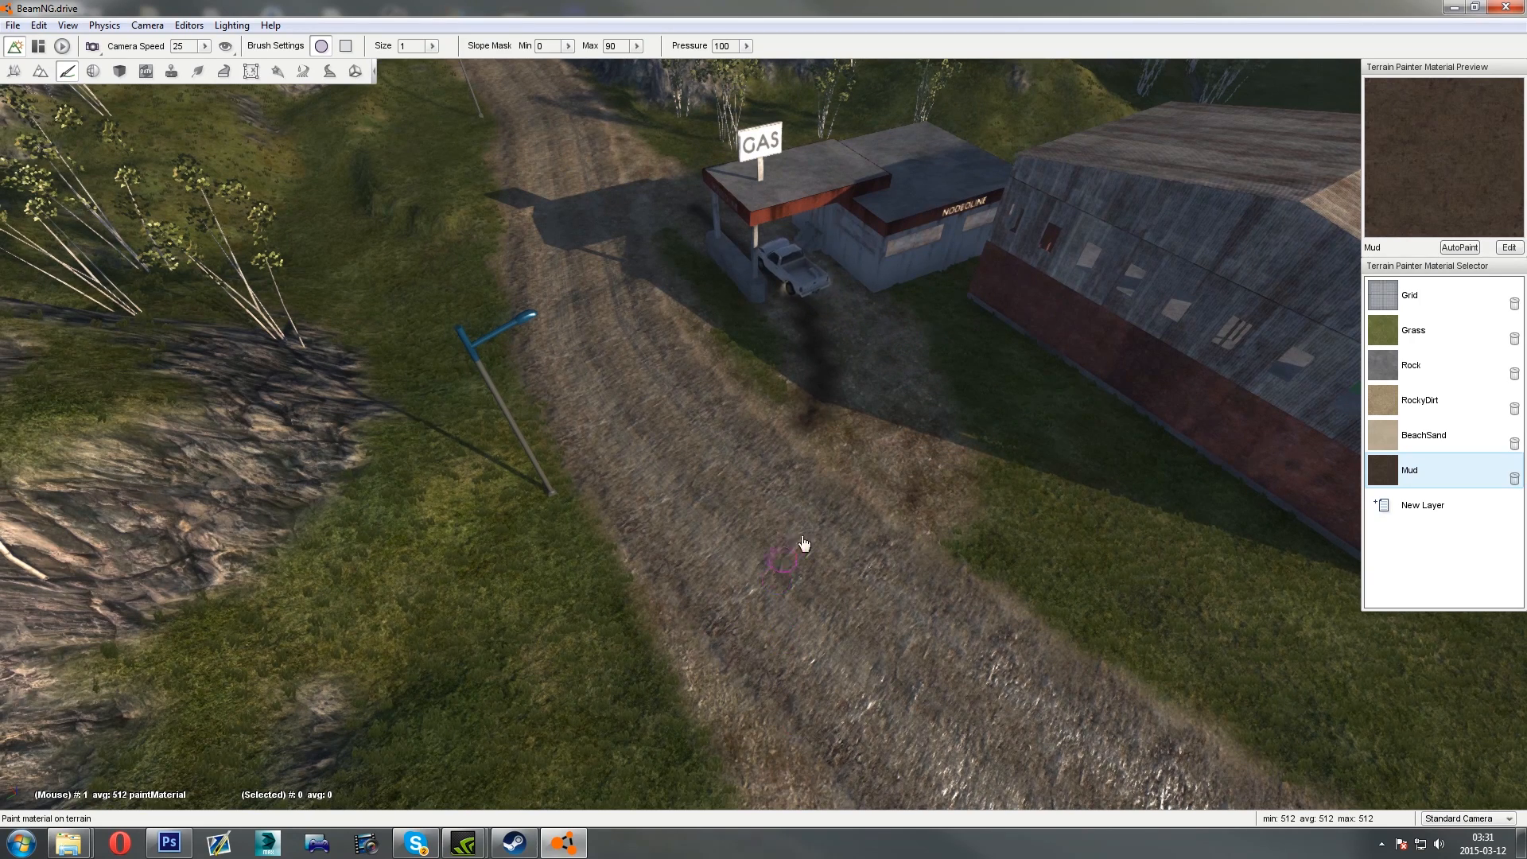
Paint a mud track from the truck's second front wheel, joining it to the existing strip in front of the truck
{"action": "key", "text": "w"}
{"action": "right_click_drag", "start_coordinate": [814, 501], "coordinate": [814, 501]}
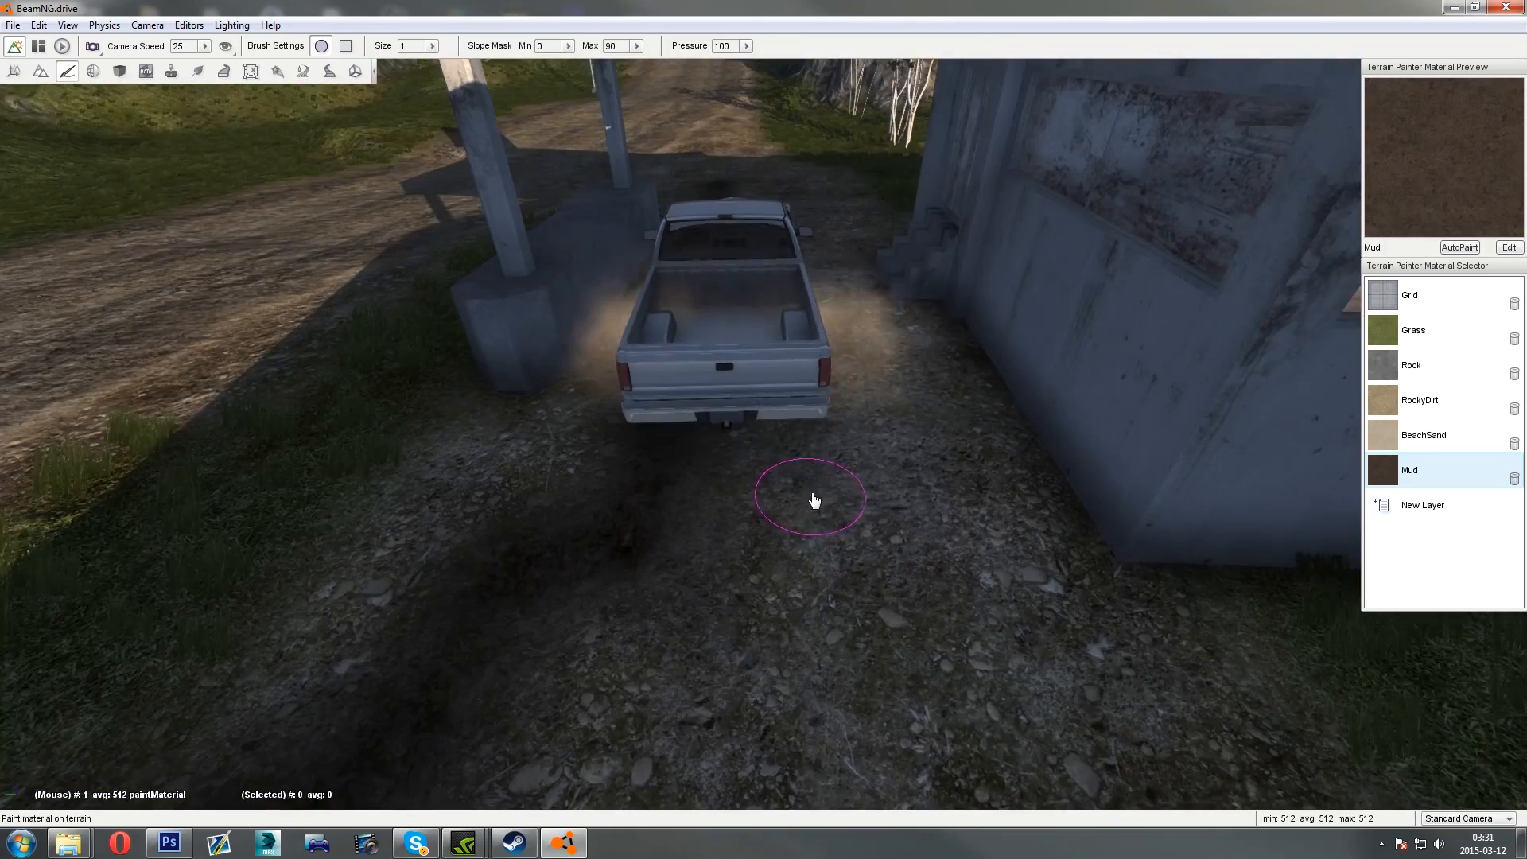
{"action": "key", "text": "d"}
{"action": "right_click_drag", "start_coordinate": [786, 398], "coordinate": [786, 397]}
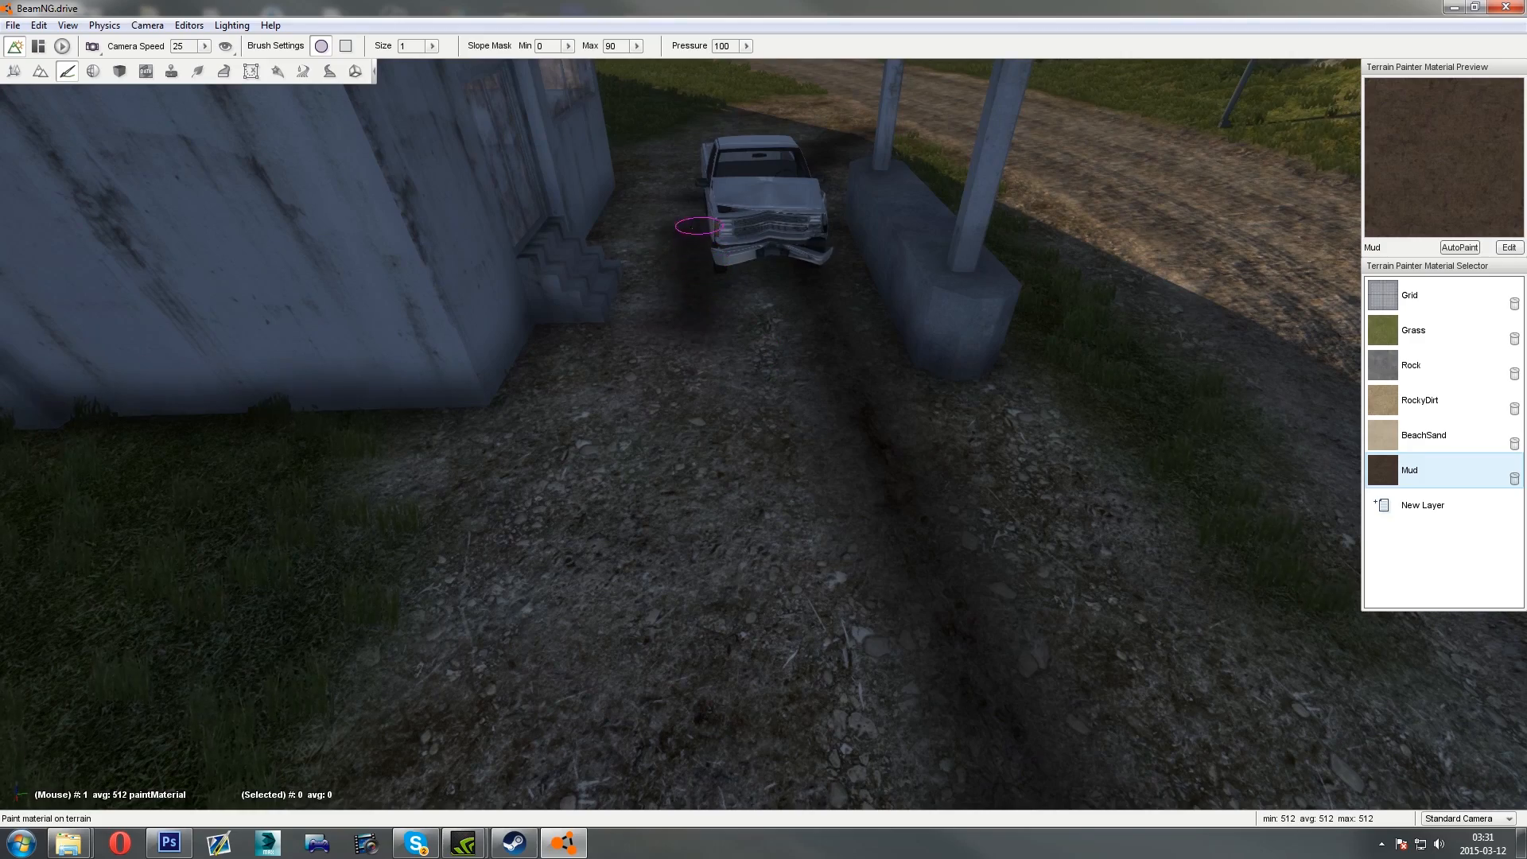
{"action": "left_click_drag", "start_coordinate": [718, 444], "coordinate": [774, 584]}
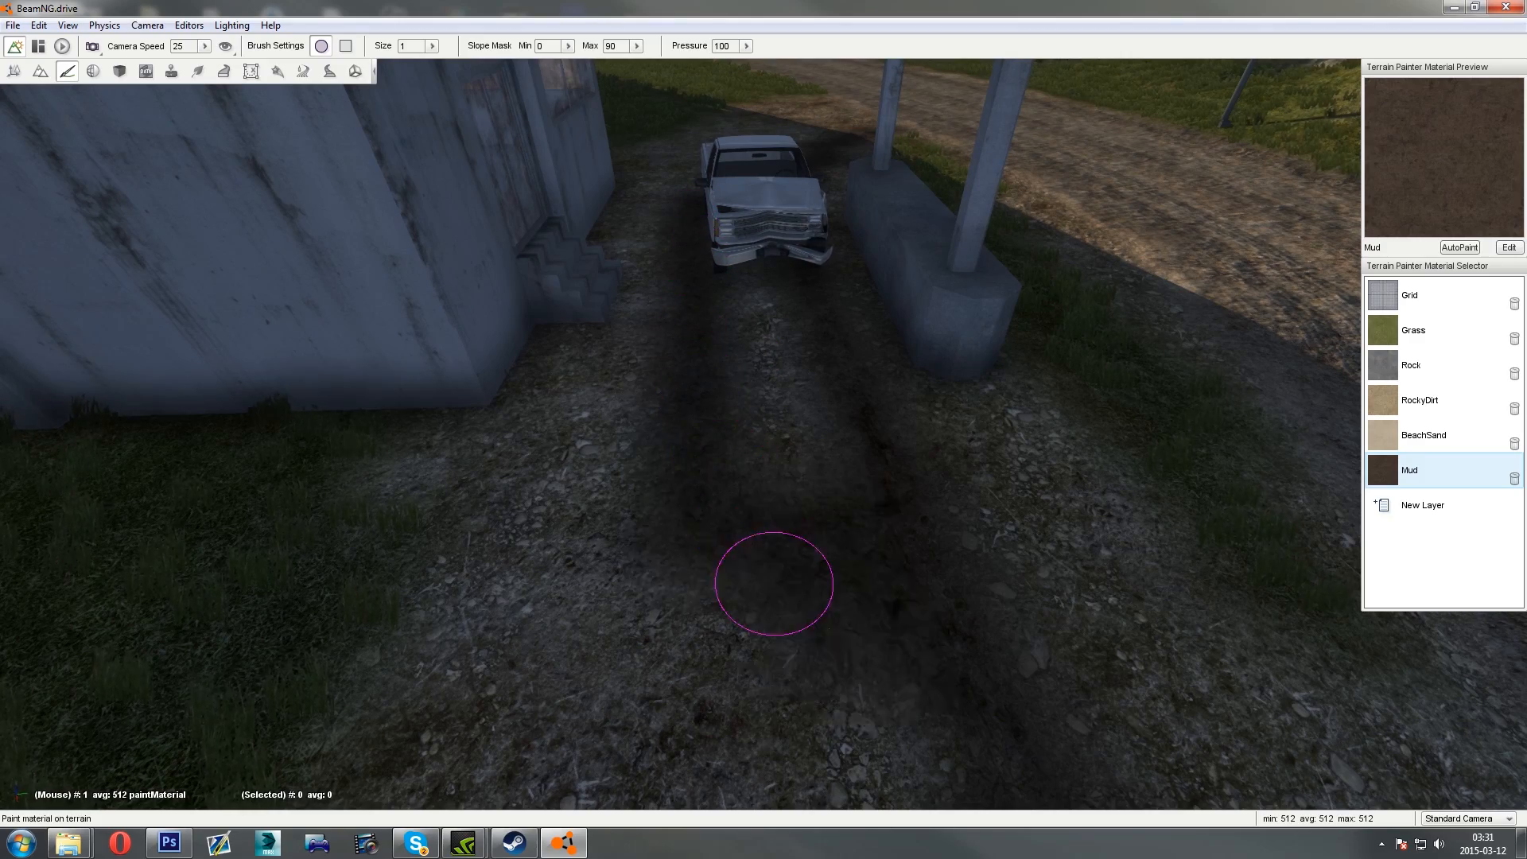
Widen the mud in front of the truck and extend it across the driveway to the edge of the dirt road
{"action": "right_click_drag", "start_coordinate": [756, 572], "coordinate": [756, 573]}
{"action": "key", "text": "s"}
{"action": "mouse_move", "coordinate": [446, 507]}
{"action": "left_mouse_down"}
{"action": "mouse_move", "coordinate": [671, 641]}
{"action": "mouse_move", "coordinate": [671, 682]}
{"action": "left_mouse_up"}
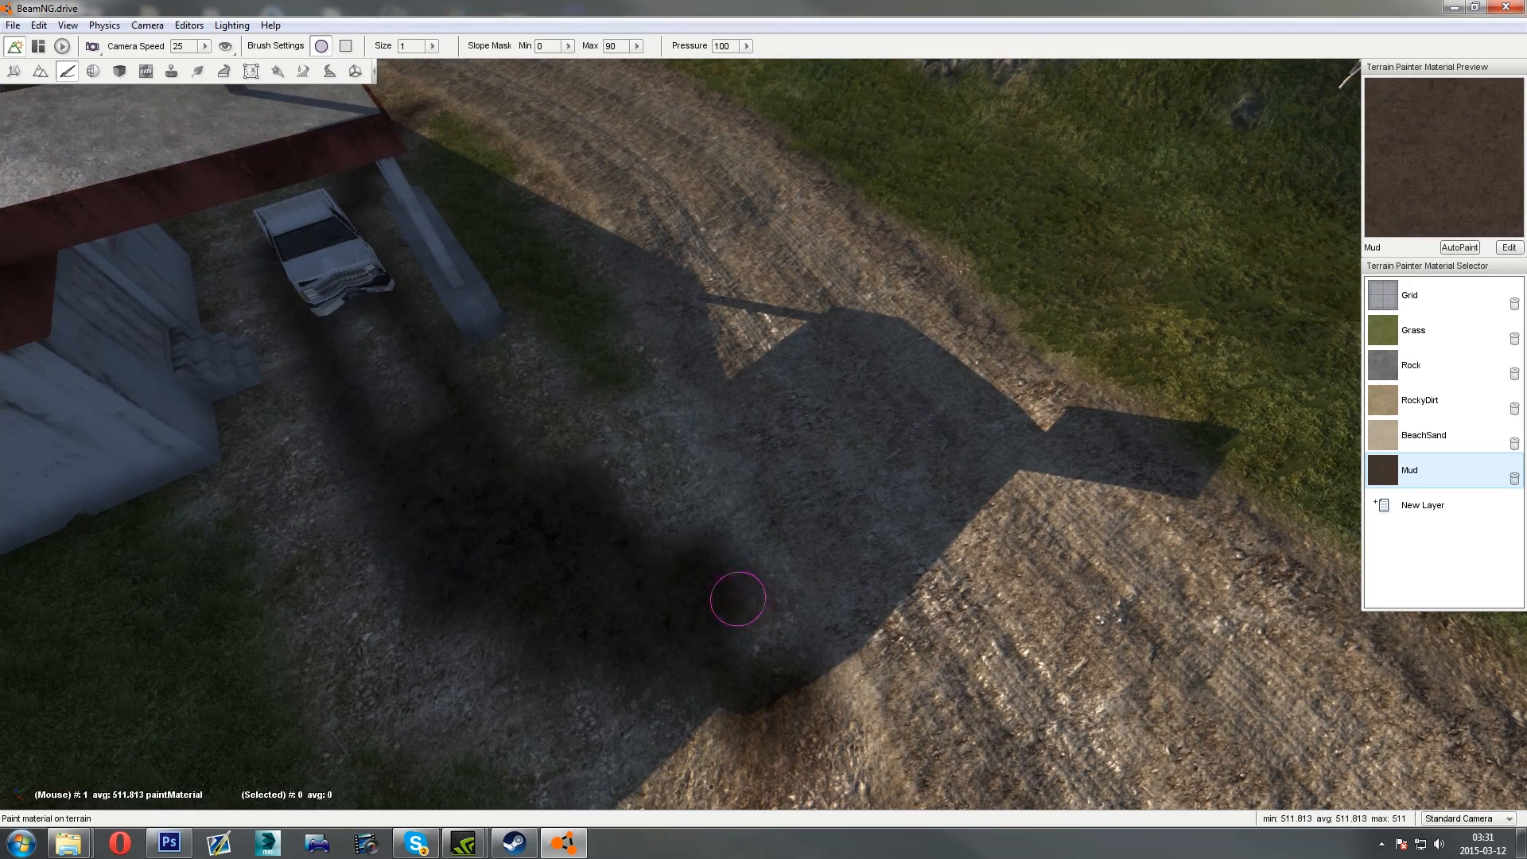
{"action": "left_click_drag", "start_coordinate": [738, 599], "coordinate": [833, 659]}
Paint more mud on the driveway behind the truck, out toward the dirt road
{"action": "key", "text": "s"}
{"action": "right_click_drag", "start_coordinate": [833, 659], "coordinate": [833, 660]}
{"action": "key", "text": "d"}
{"action": "key", "text": "s"}
{"action": "right_click_drag", "start_coordinate": [753, 600], "coordinate": [753, 600]}
{"action": "mouse_move", "coordinate": [917, 451]}
{"action": "left_mouse_down"}
{"action": "mouse_move", "coordinate": [764, 585]}
{"action": "mouse_move", "coordinate": [467, 661]}
{"action": "mouse_move", "coordinate": [570, 671]}
{"action": "mouse_move", "coordinate": [849, 535]}
{"action": "mouse_move", "coordinate": [885, 499]}
{"action": "left_mouse_up"}
{"action": "mouse_move", "coordinate": [885, 499]}
{"action": "right_mouse_down"}
{"action": "mouse_move", "coordinate": [791, 522]}
{"action": "mouse_move", "coordinate": [725, 460]}
{"action": "mouse_move", "coordinate": [828, 485]}
{"action": "mouse_move", "coordinate": [716, 493]}
{"action": "mouse_move", "coordinate": [859, 509]}
{"action": "mouse_move", "coordinate": [839, 604]}
{"action": "right_mouse_up"}
Fill in the gaps in the mud strip directly in front of the parked truck
{"action": "key", "text": "s"}
{"action": "key", "text": "w"}
{"action": "key", "text": "a"}
{"action": "key", "text": "w"}
{"action": "key", "text": "s"}
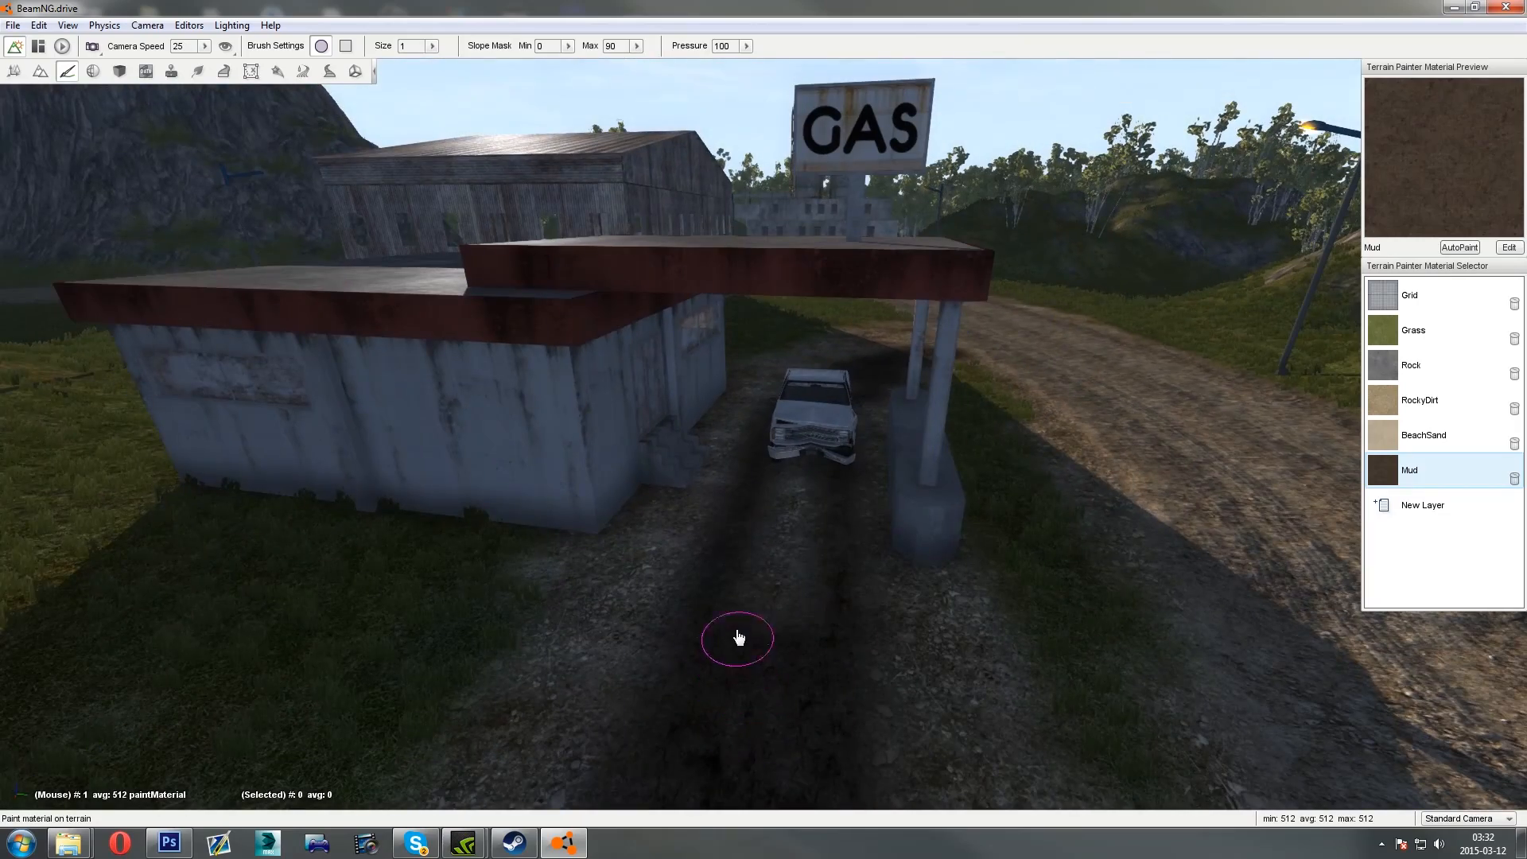
{"action": "mouse_move", "coordinate": [736, 638]}
{"action": "left_mouse_down"}
{"action": "mouse_move", "coordinate": [743, 529]}
{"action": "mouse_move", "coordinate": [740, 665]}
{"action": "left_mouse_up"}
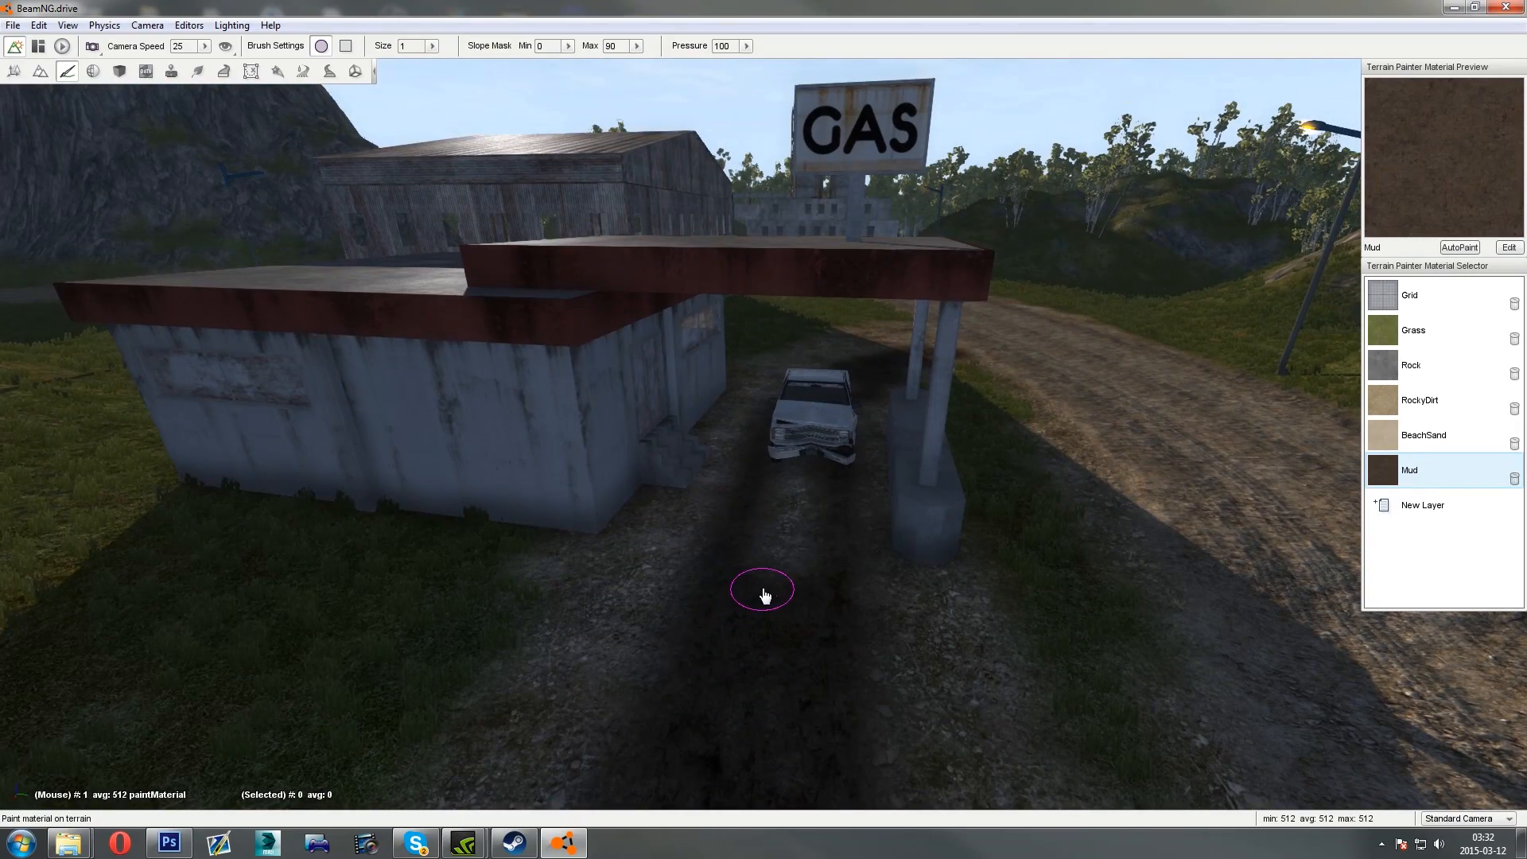
{"action": "key", "text": "s"}
{"action": "key", "text": "s"}
{"action": "right_click_drag", "start_coordinate": [763, 595], "coordinate": [573, 609]}
Export the terrain heightmap and layer maps of Tutterrain, leaving the destination folder empty
{"action": "left_click", "coordinate": [14, 27]}
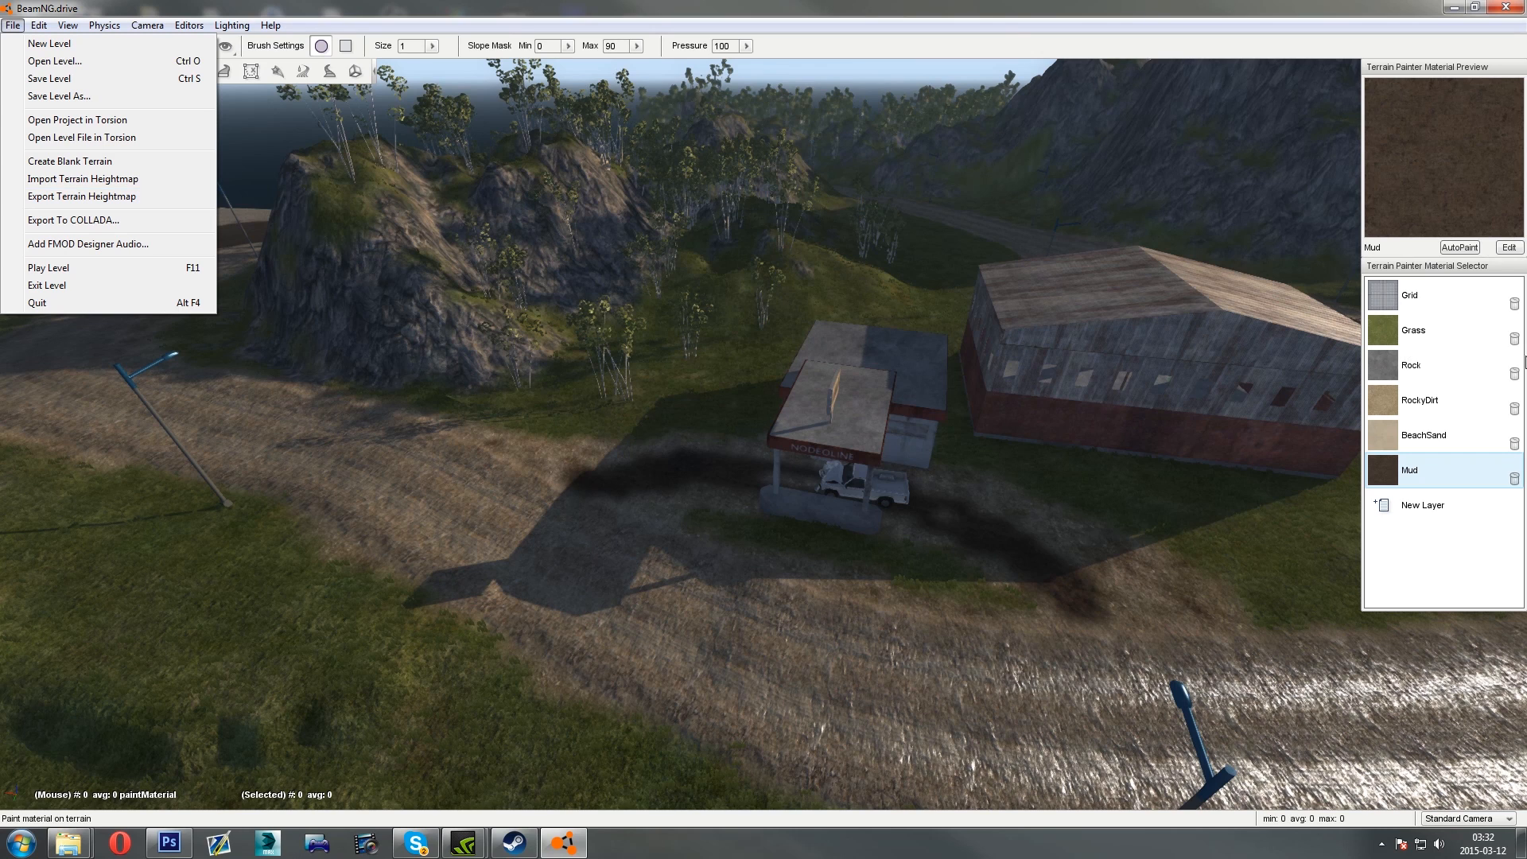
{"action": "left_click", "coordinate": [69, 843]}
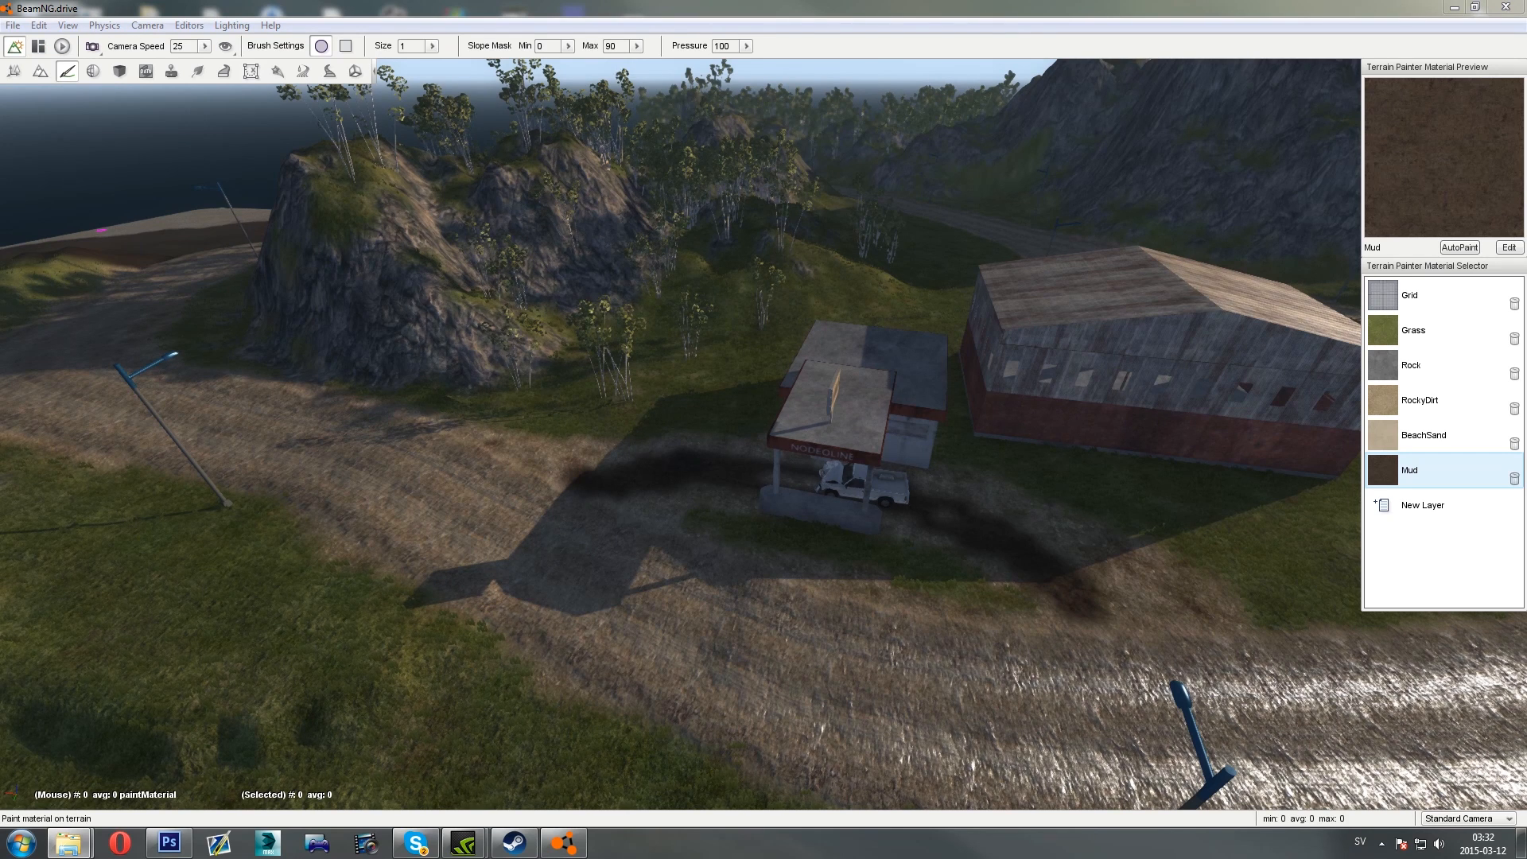
{"action": "left_click", "coordinate": [438, 3]}
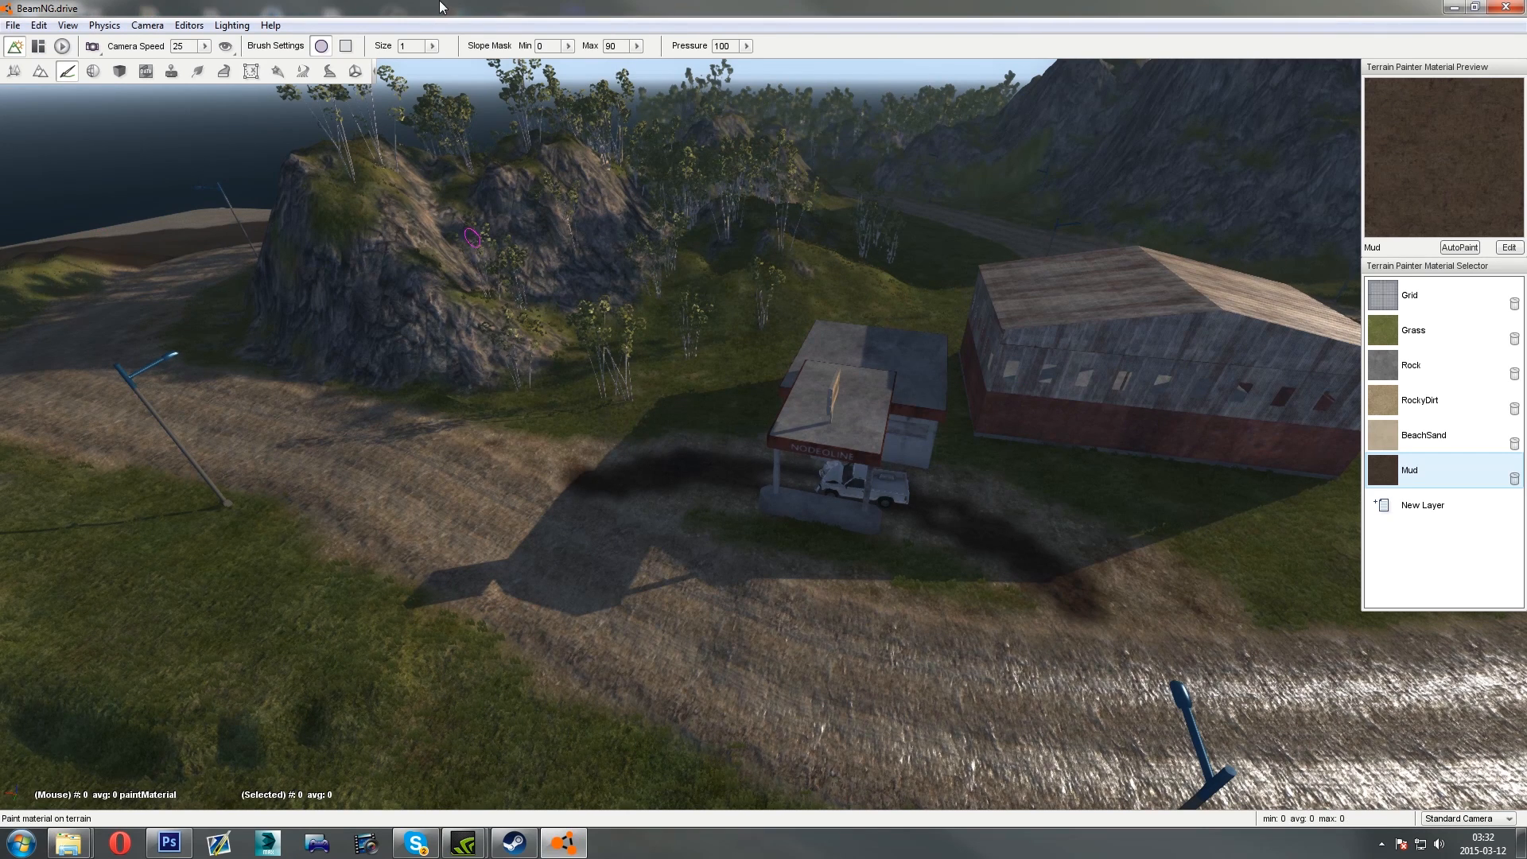
{"action": "left_click", "coordinate": [12, 25]}
{"action": "left_click", "coordinate": [86, 197]}
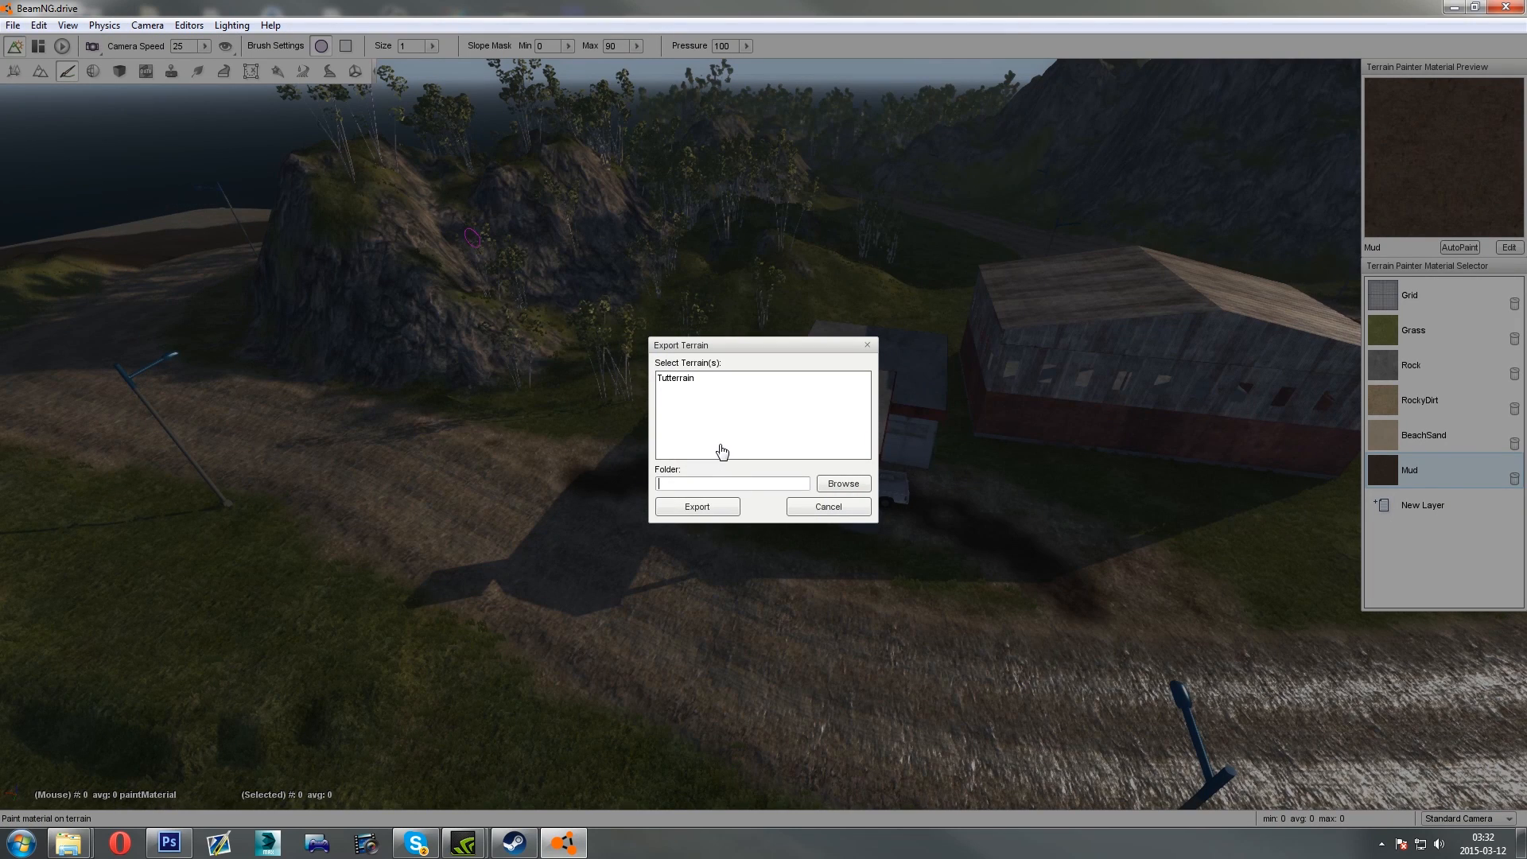
{"action": "left_click", "coordinate": [678, 380]}
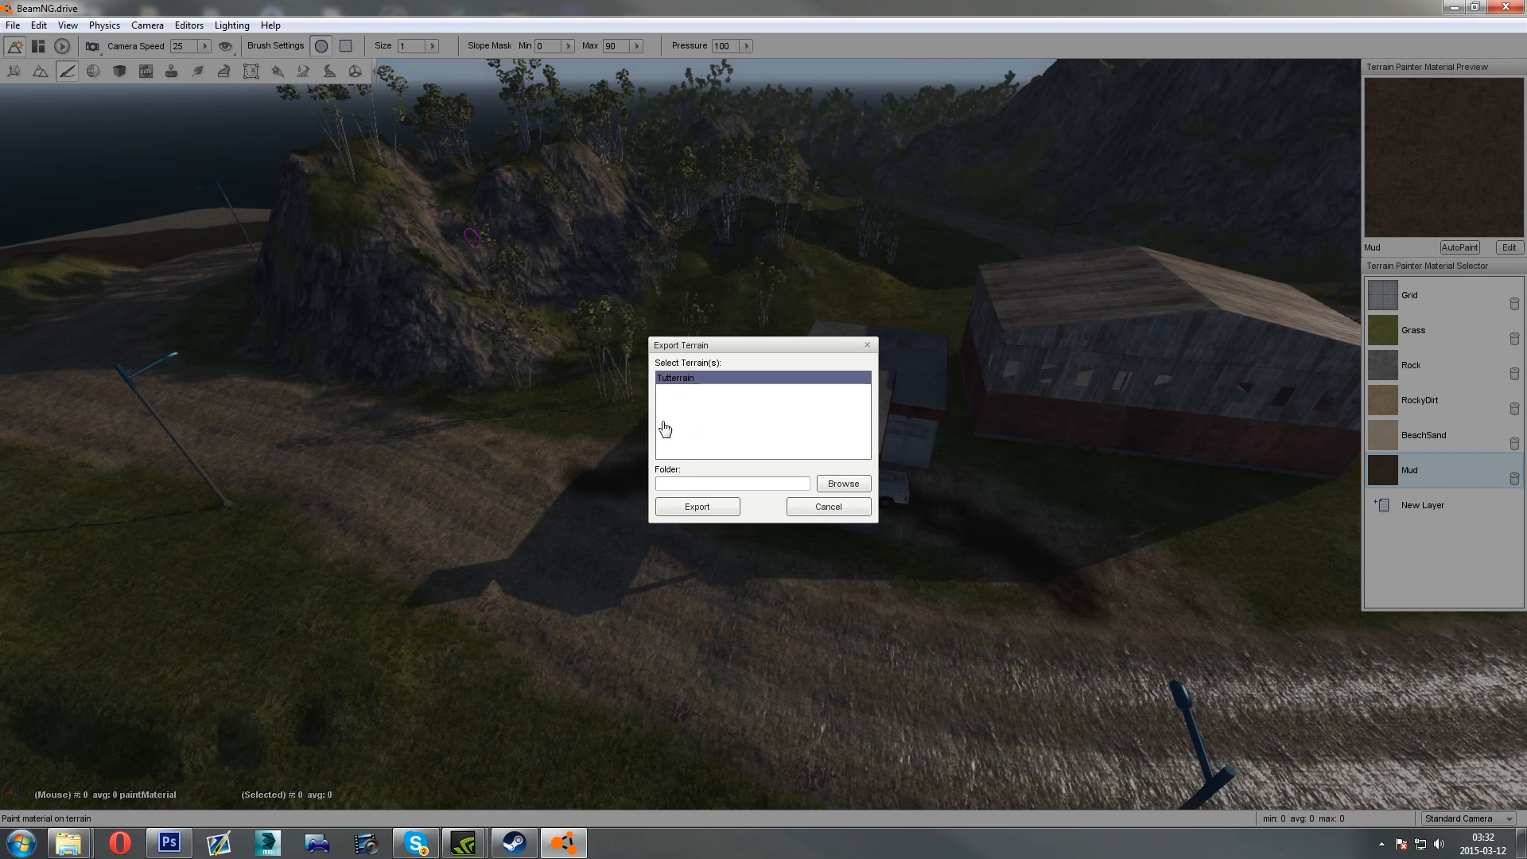
{"action": "left_click", "coordinate": [696, 506]}
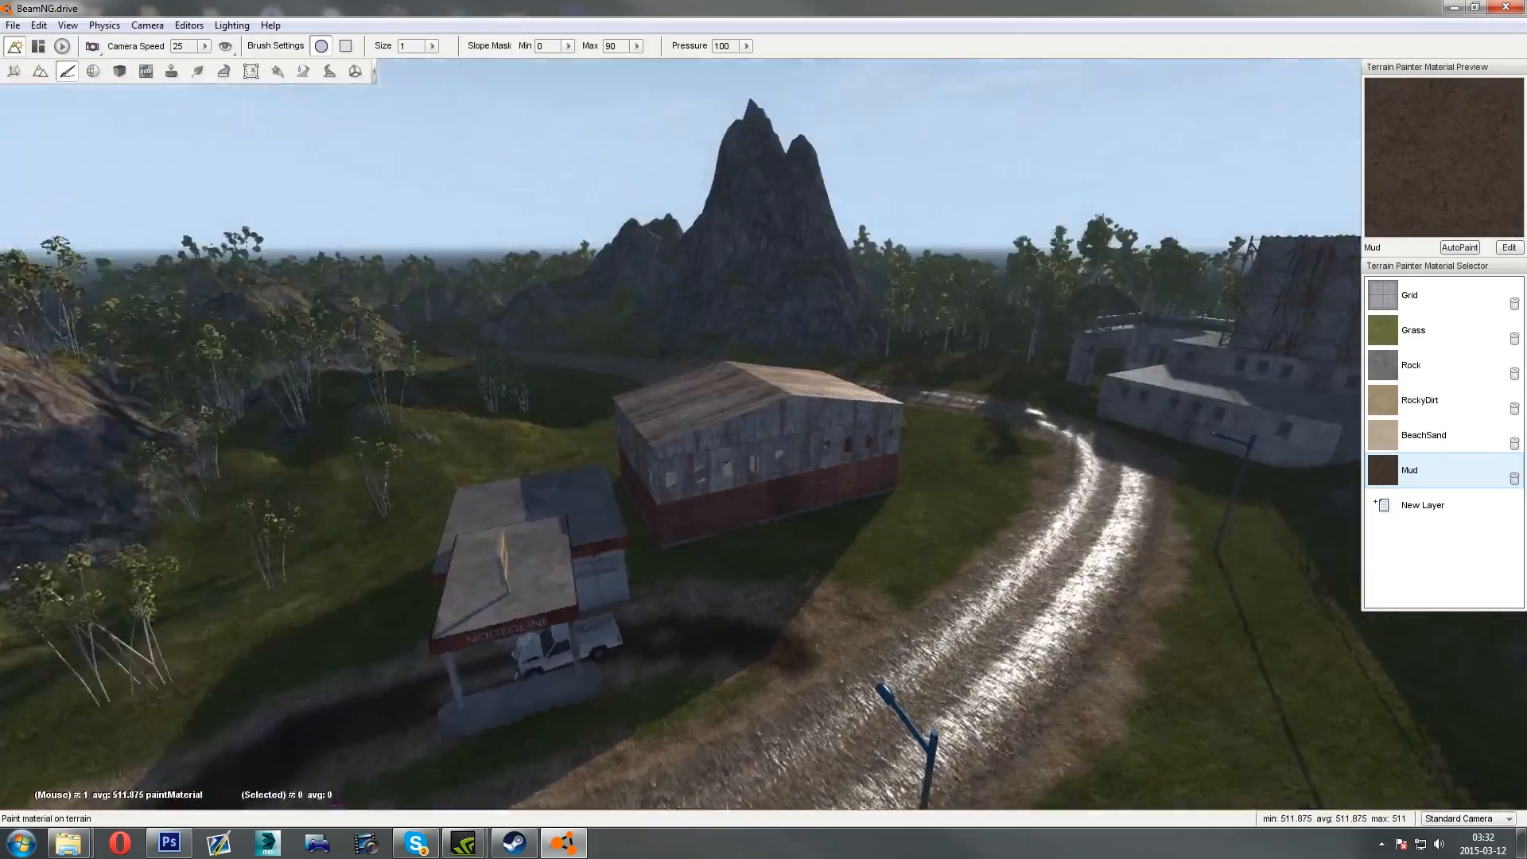
{"action": "right_click_drag", "start_coordinate": [763, 429], "coordinate": [430, 382]}
{"action": "right_click_drag", "start_coordinate": [429, 684], "coordinate": [563, 690]}
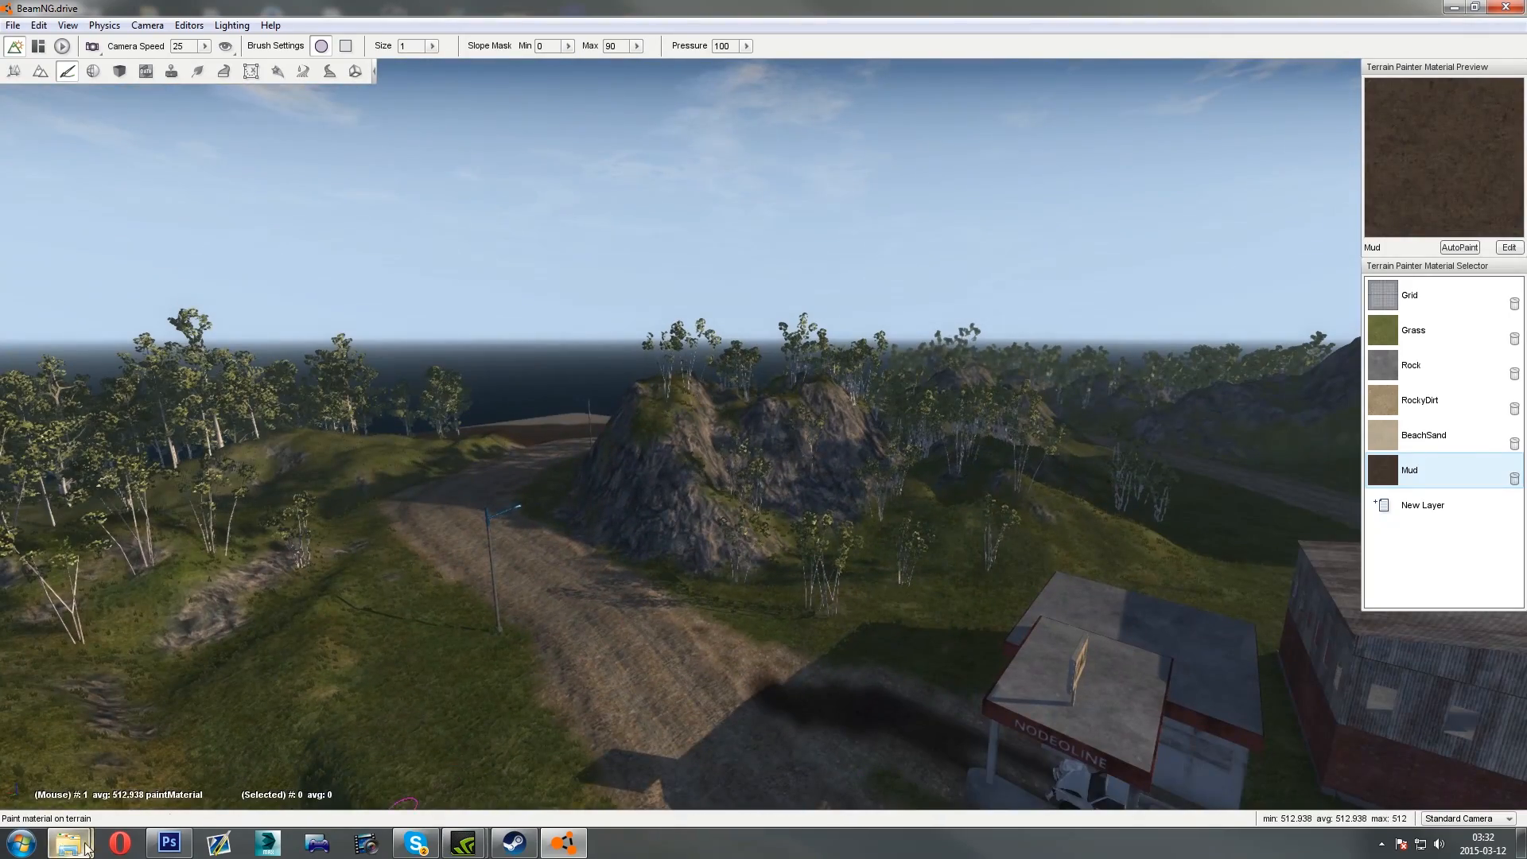
{"action": "right_click_drag", "start_coordinate": [1022, 531], "coordinate": [1098, 525]}
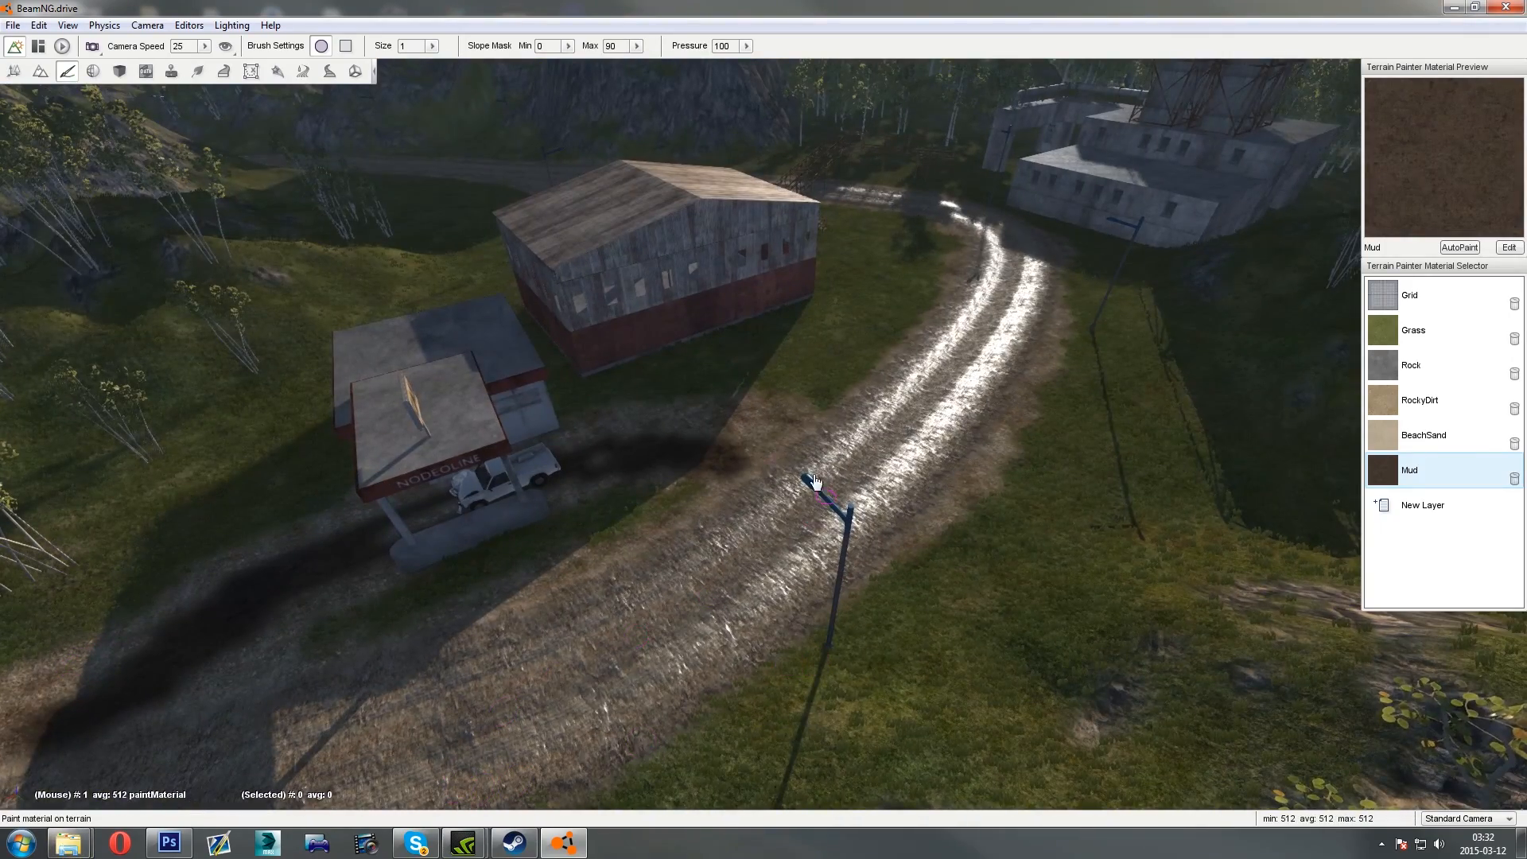
{"action": "right_click_drag", "start_coordinate": [692, 579], "coordinate": [725, 584]}
{"action": "key", "text": "w"}
{"action": "key", "text": "d"}
Switch to the BeamNG.drive documents folder in Windows Explorer and locate the exported Tutterrain images
{"action": "mouse_move", "coordinate": [70, 843]}
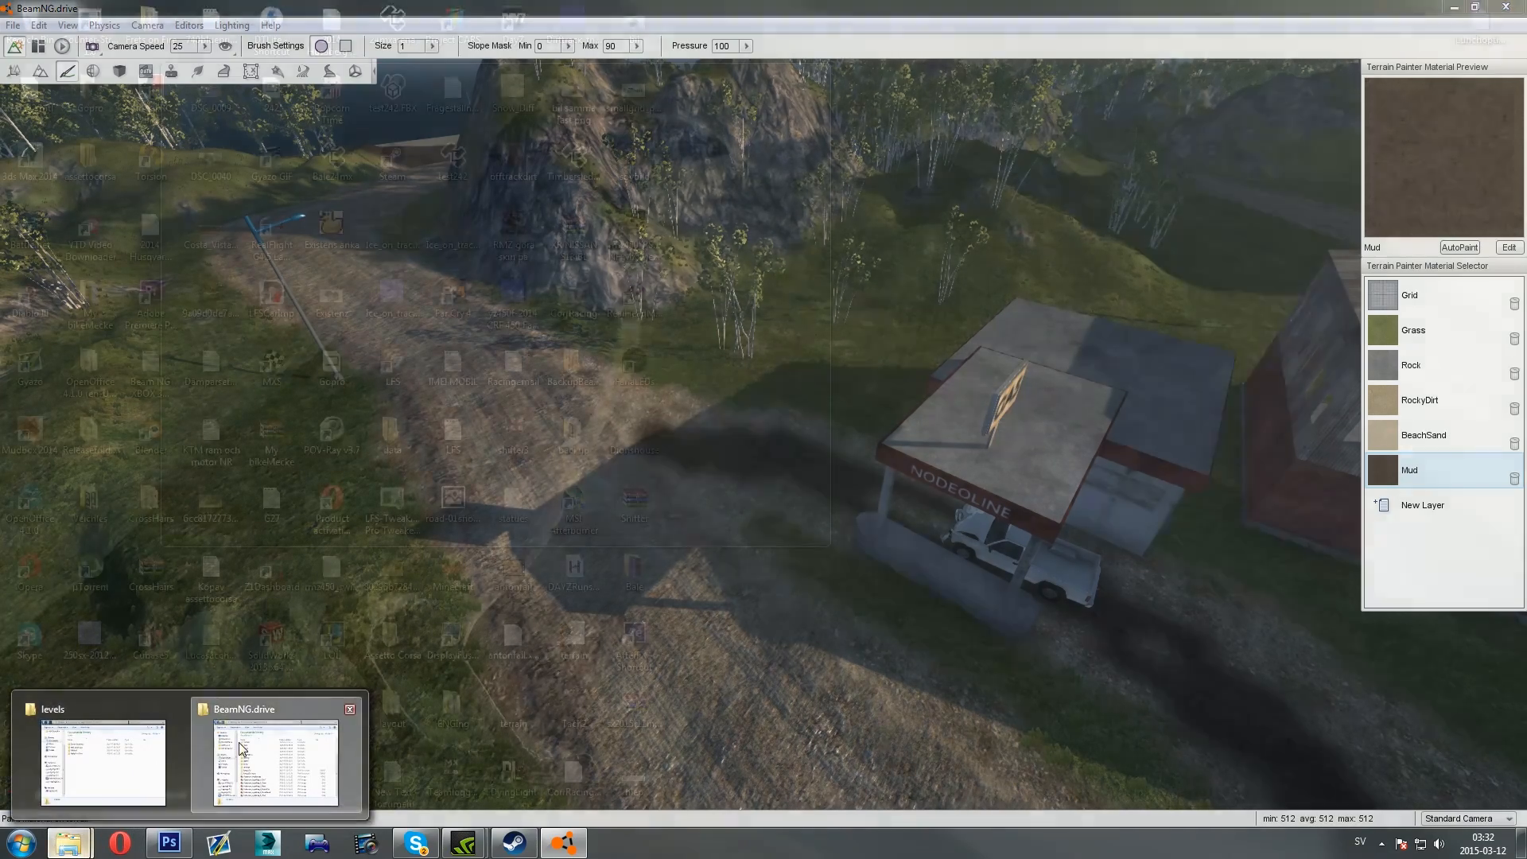
{"action": "left_click", "coordinate": [241, 747]}
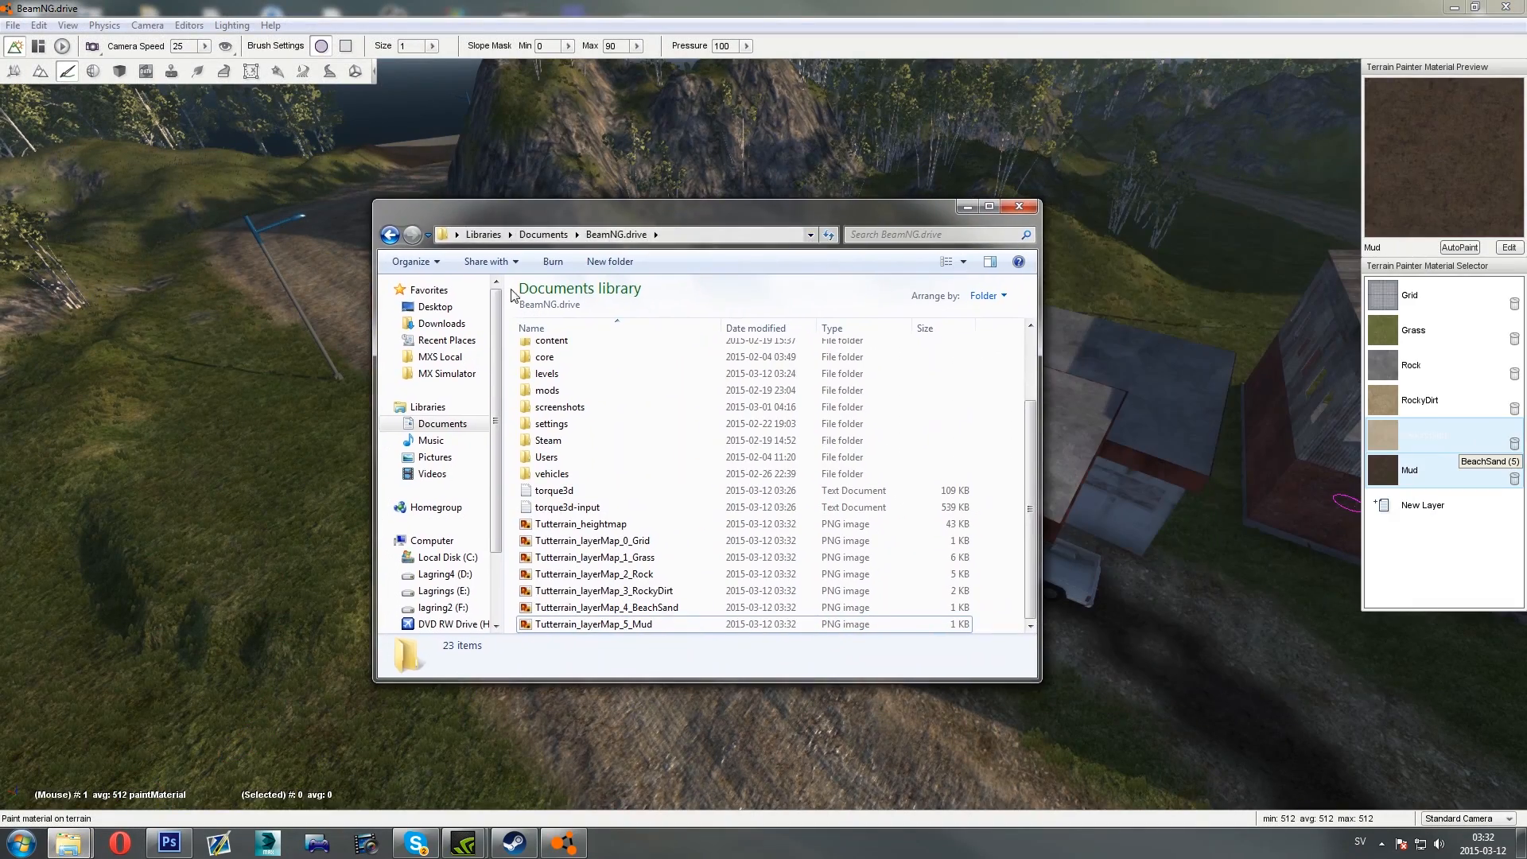
{"action": "left_click", "coordinate": [442, 424]}
{"action": "double_click", "coordinate": [566, 440]}
{"action": "scroll", "coordinate": [566, 442], "scroll_direction": "down", "scroll_amount": 3}
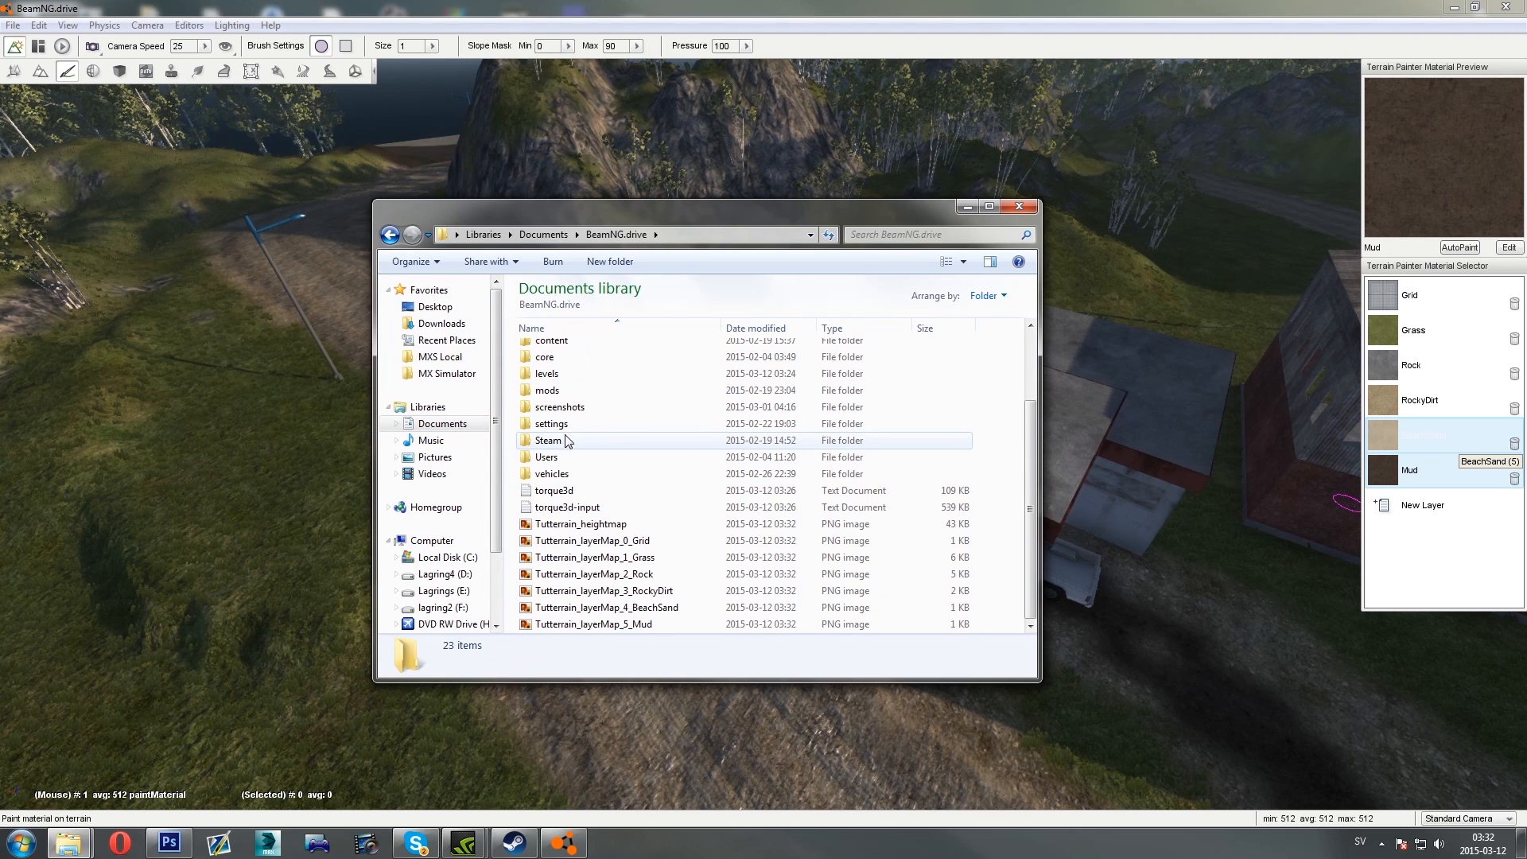
Preview the exported heightmap and each layer map from Grid through Mud in the folder
{"action": "left_click", "coordinate": [581, 524]}
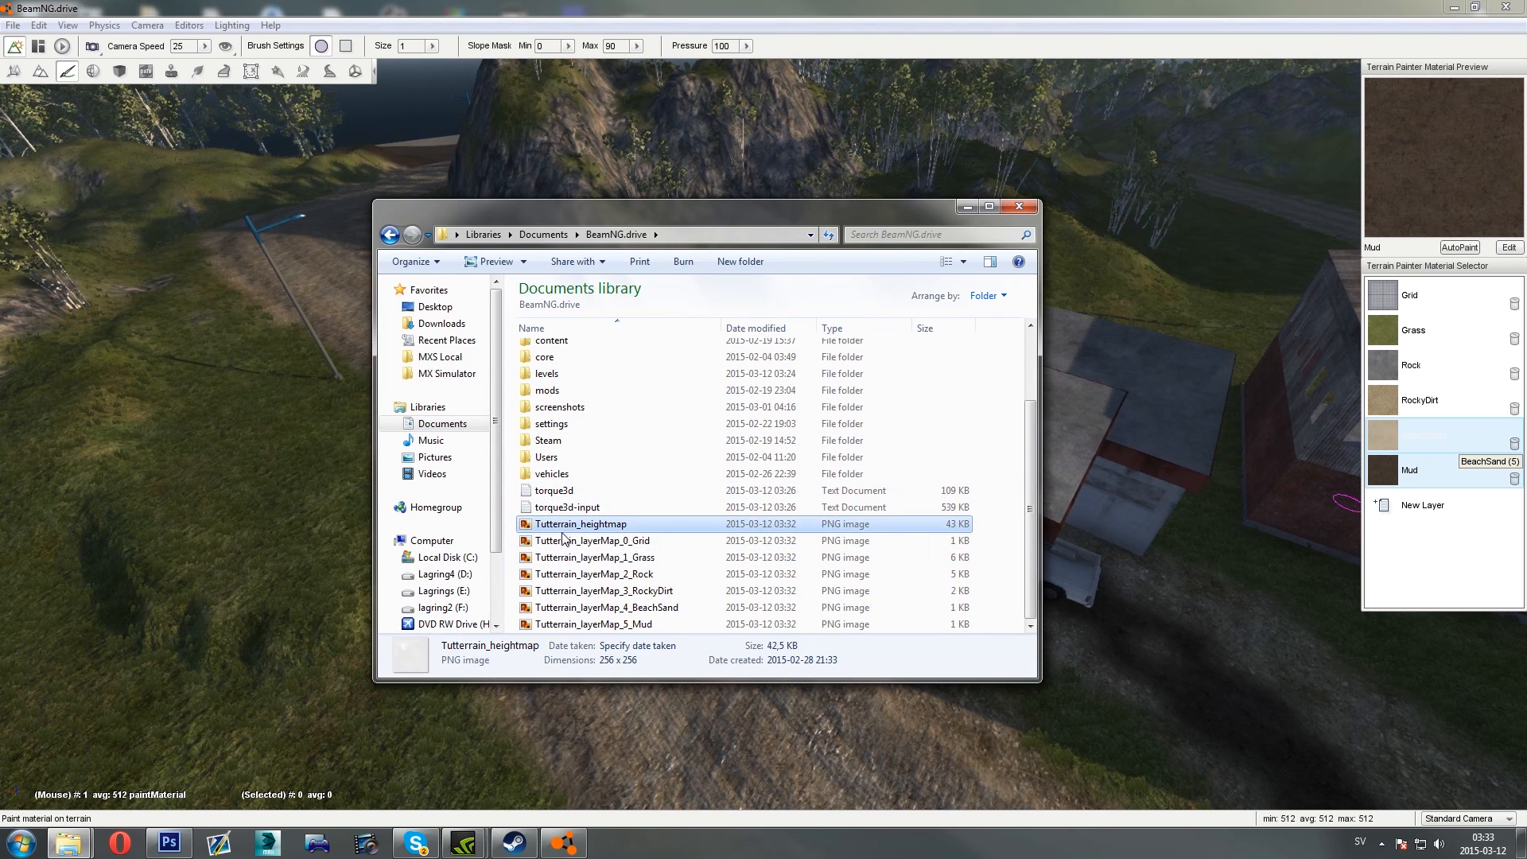
{"action": "left_click", "coordinate": [581, 541]}
{"action": "left_click", "coordinate": [580, 556]}
{"action": "left_click", "coordinate": [580, 573]}
{"action": "left_click", "coordinate": [584, 590]}
{"action": "left_click", "coordinate": [593, 607]}
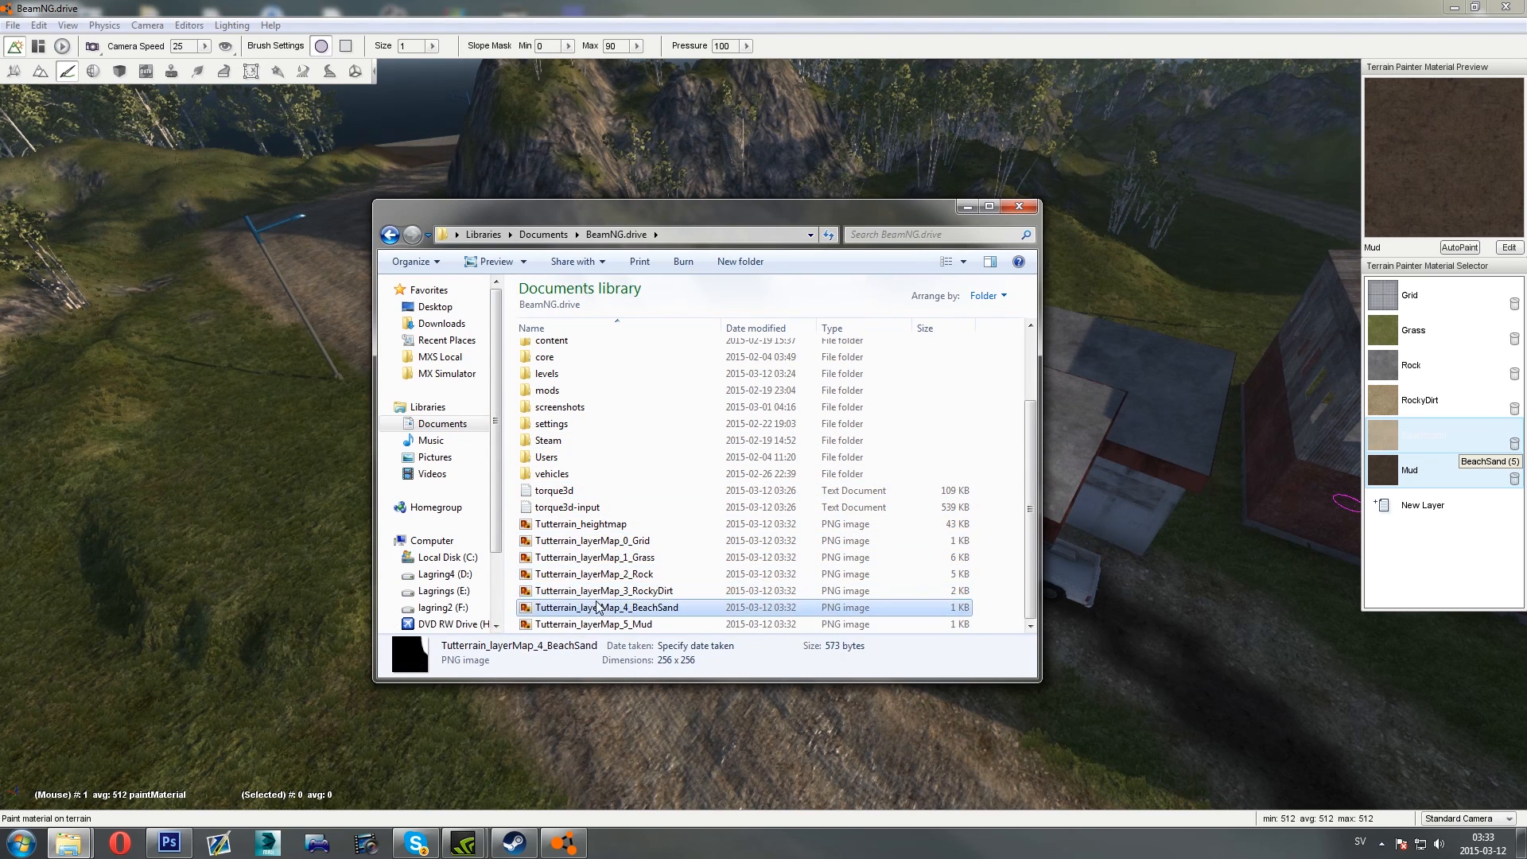
{"action": "left_click", "coordinate": [601, 624]}
{"action": "left_click", "coordinate": [598, 540]}
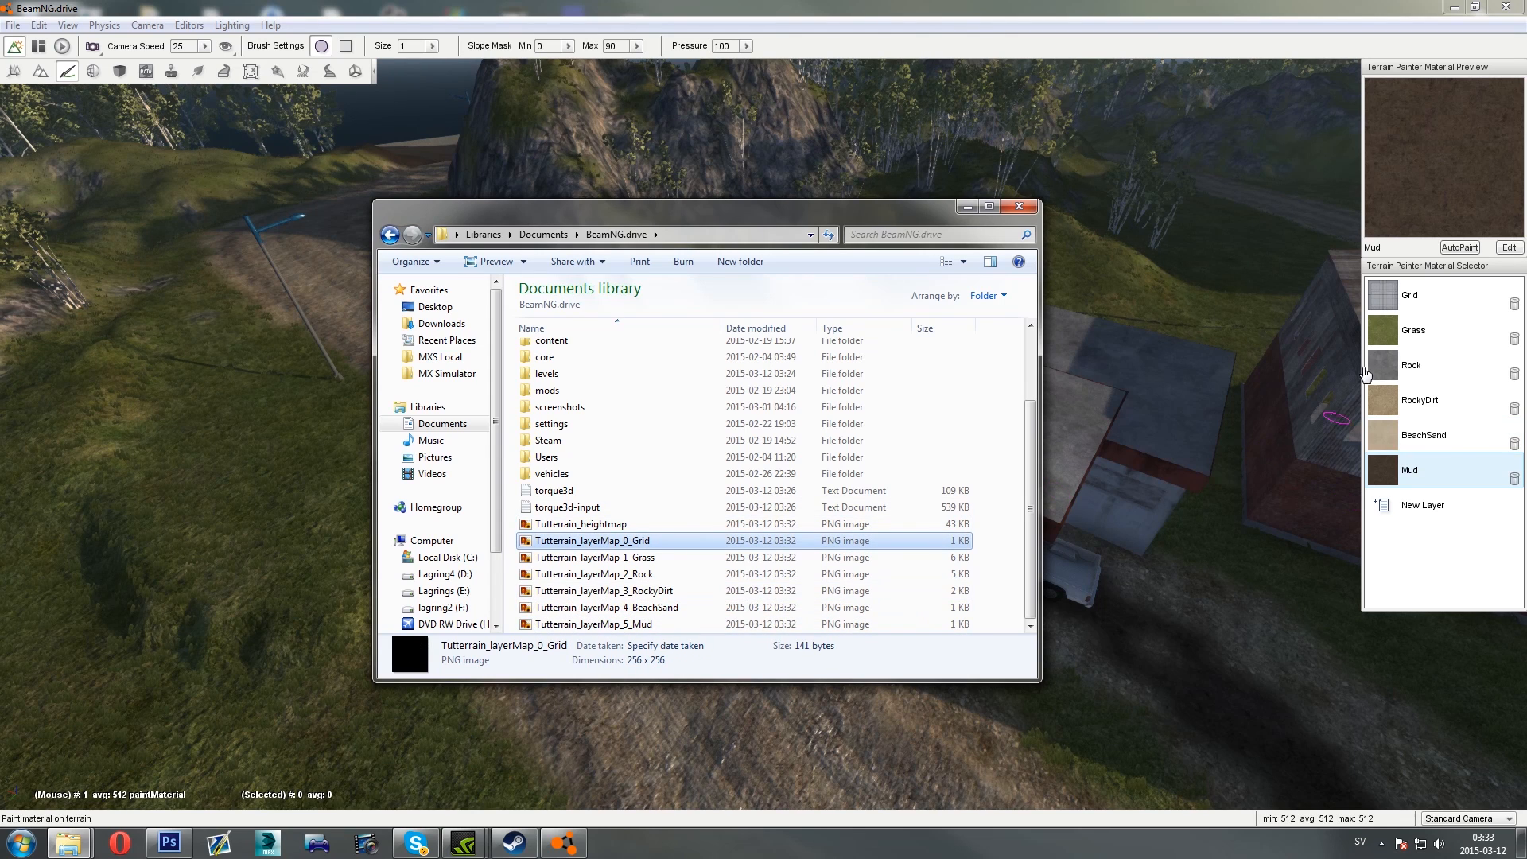
Open Tutterrain_layerMap_1_Grass in Windows Photo Viewer, examine the grass coverage mask, and close the image
{"action": "left_click", "coordinate": [668, 558]}
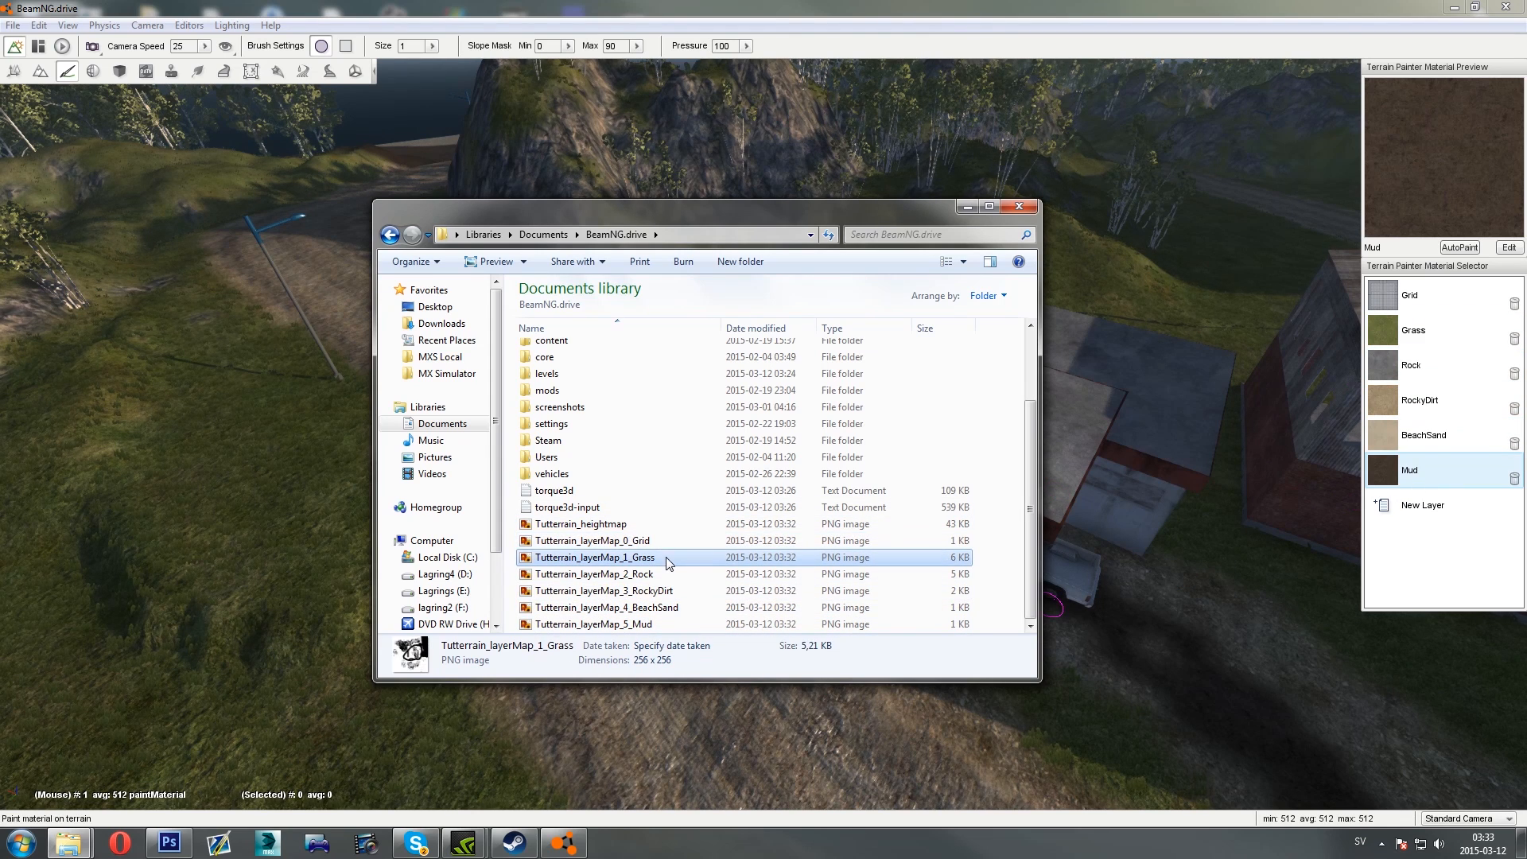
{"action": "double_click", "coordinate": [603, 559]}
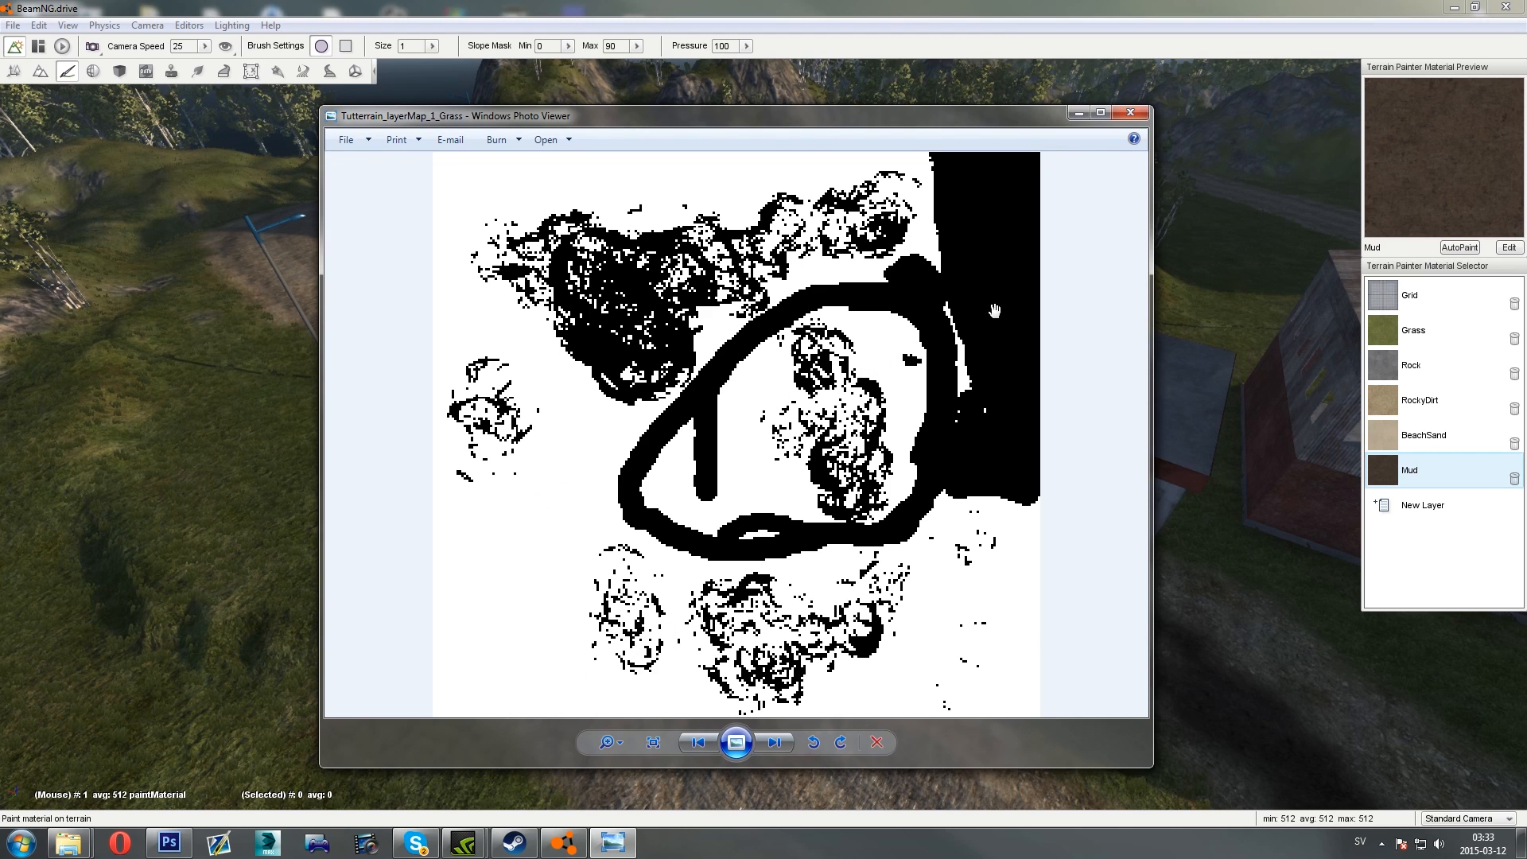
{"action": "left_click", "coordinate": [1122, 117]}
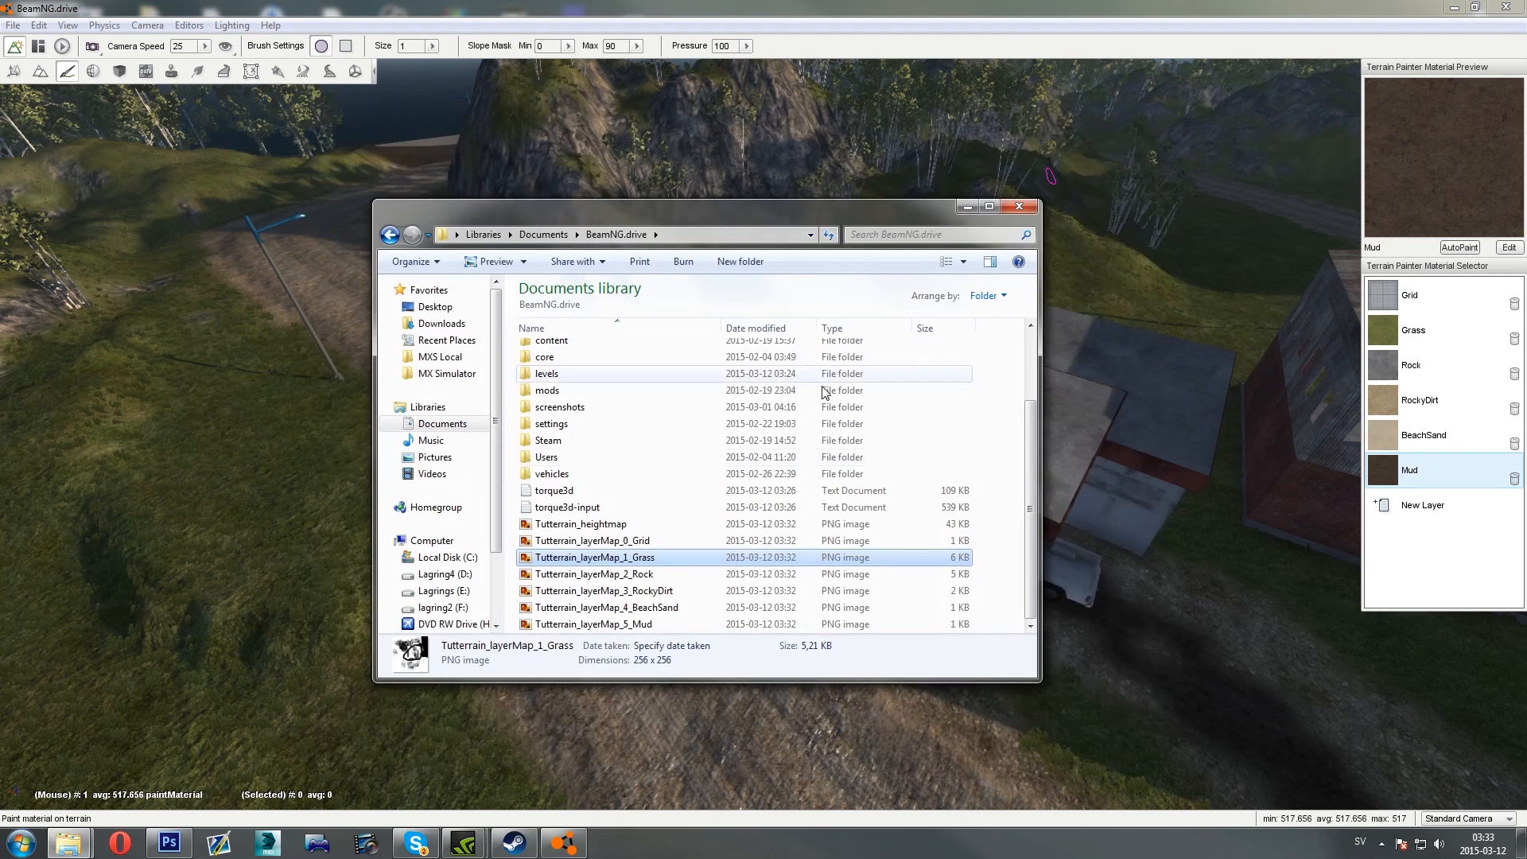
Open Tutterrain_layerMap_3_RockyDirt in Windows Photo Viewer and examine the enlarged road mask
{"action": "double_click", "coordinate": [629, 590]}
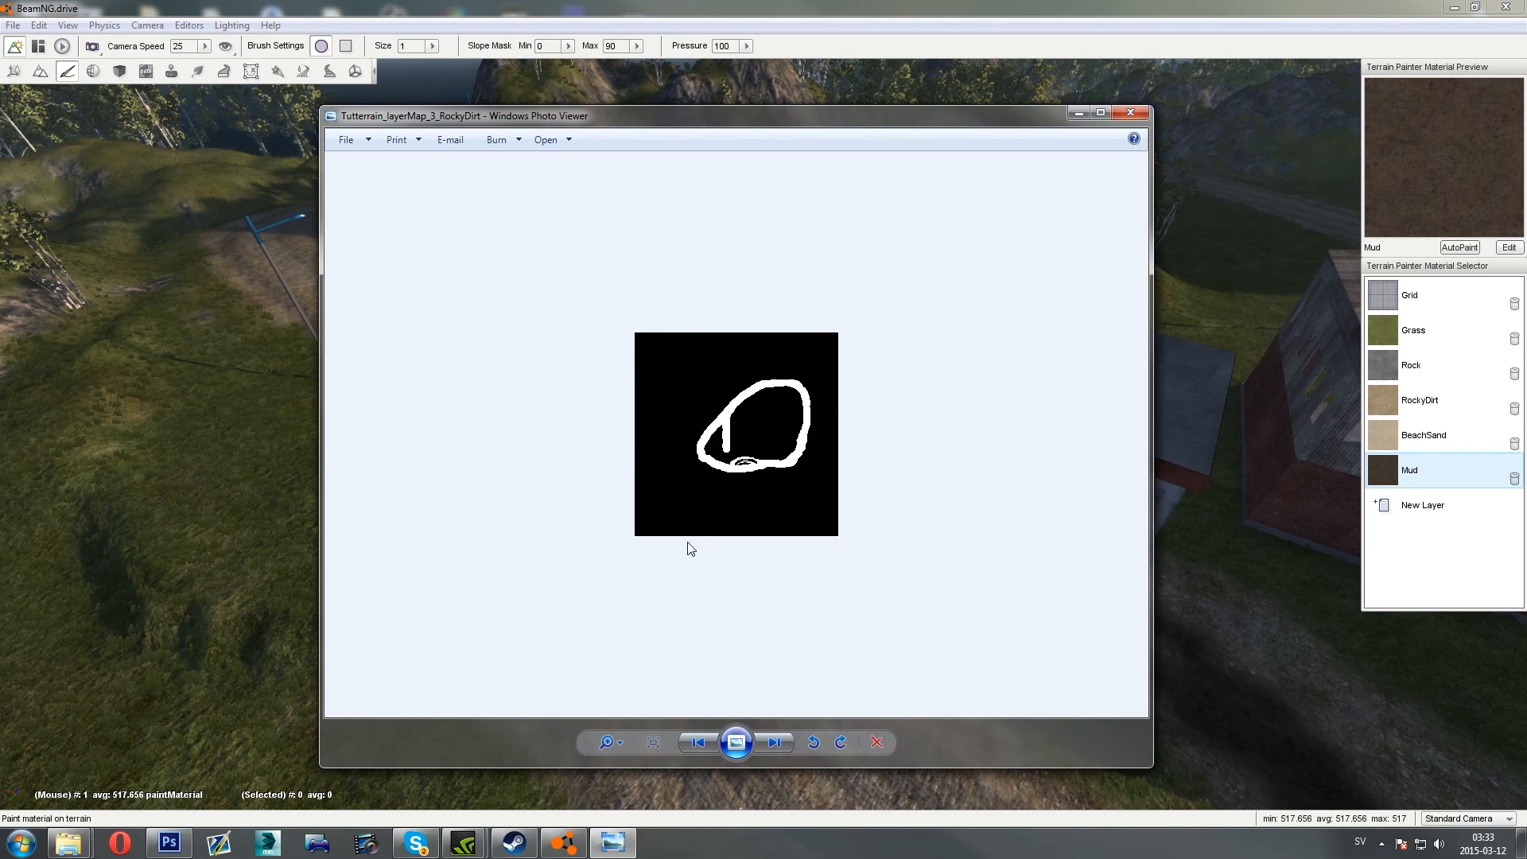
{"action": "scroll", "coordinate": [721, 449], "scroll_direction": "up", "scroll_amount": 5}
{"action": "scroll", "coordinate": [705, 526], "scroll_direction": "down", "scroll_amount": 2}
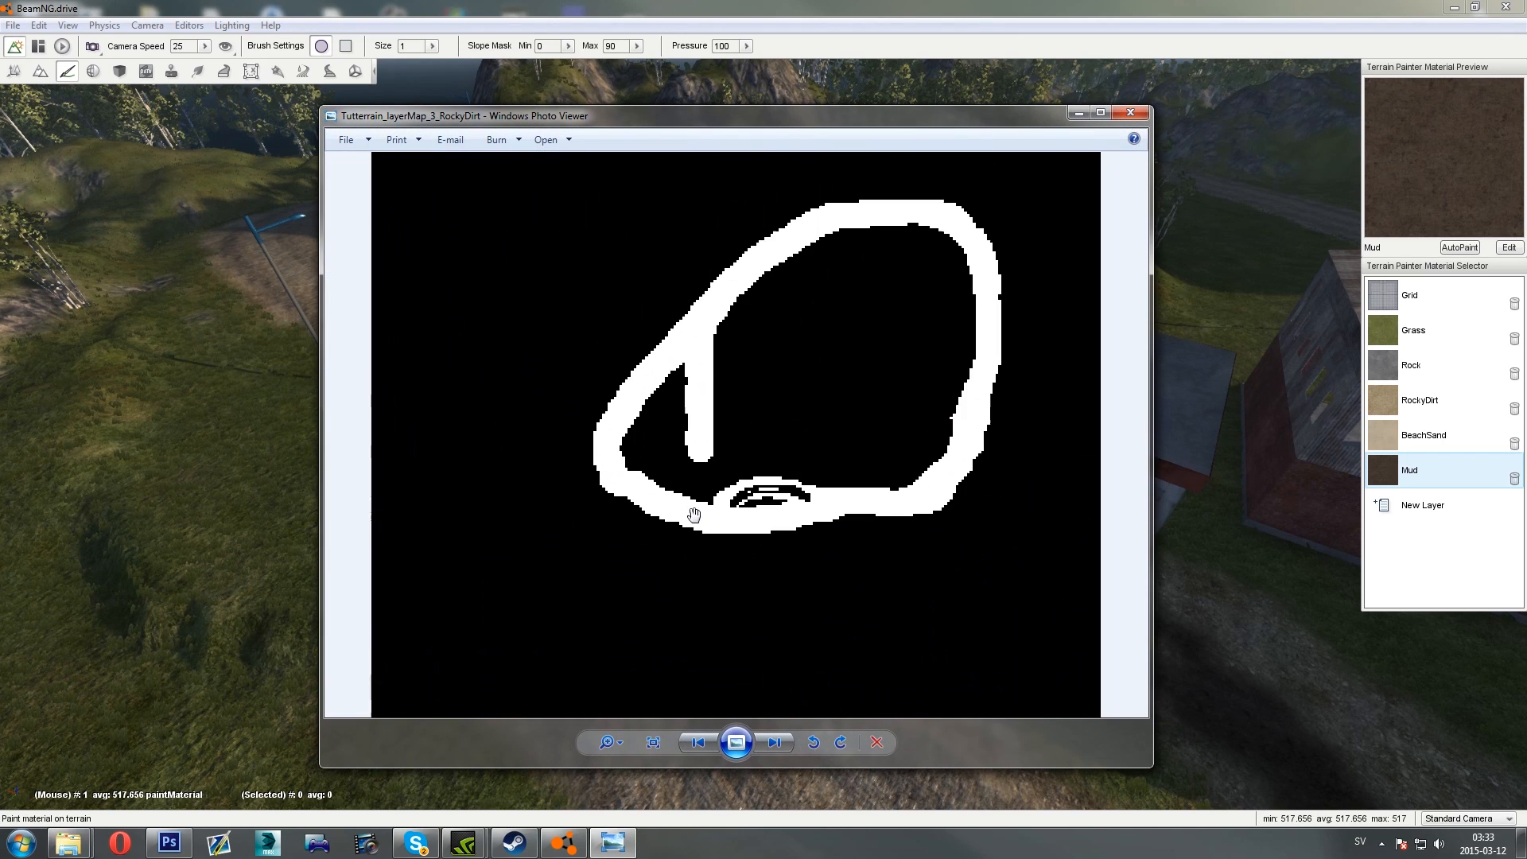
{"action": "left_click_drag", "start_coordinate": [748, 283], "coordinate": [721, 377]}
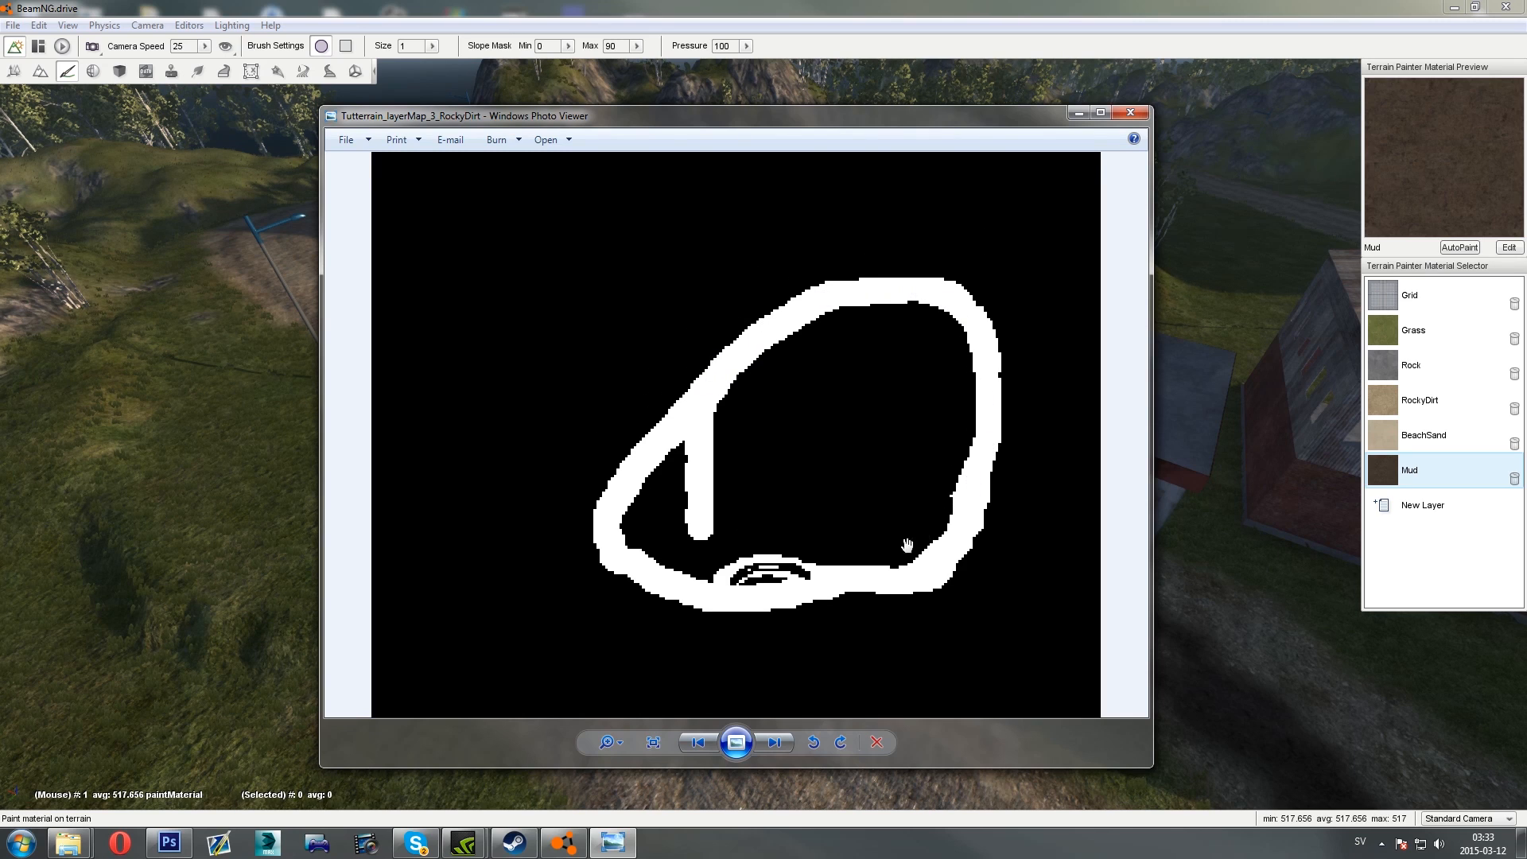
{"action": "left_click_drag", "start_coordinate": [684, 131], "coordinate": [469, 127]}
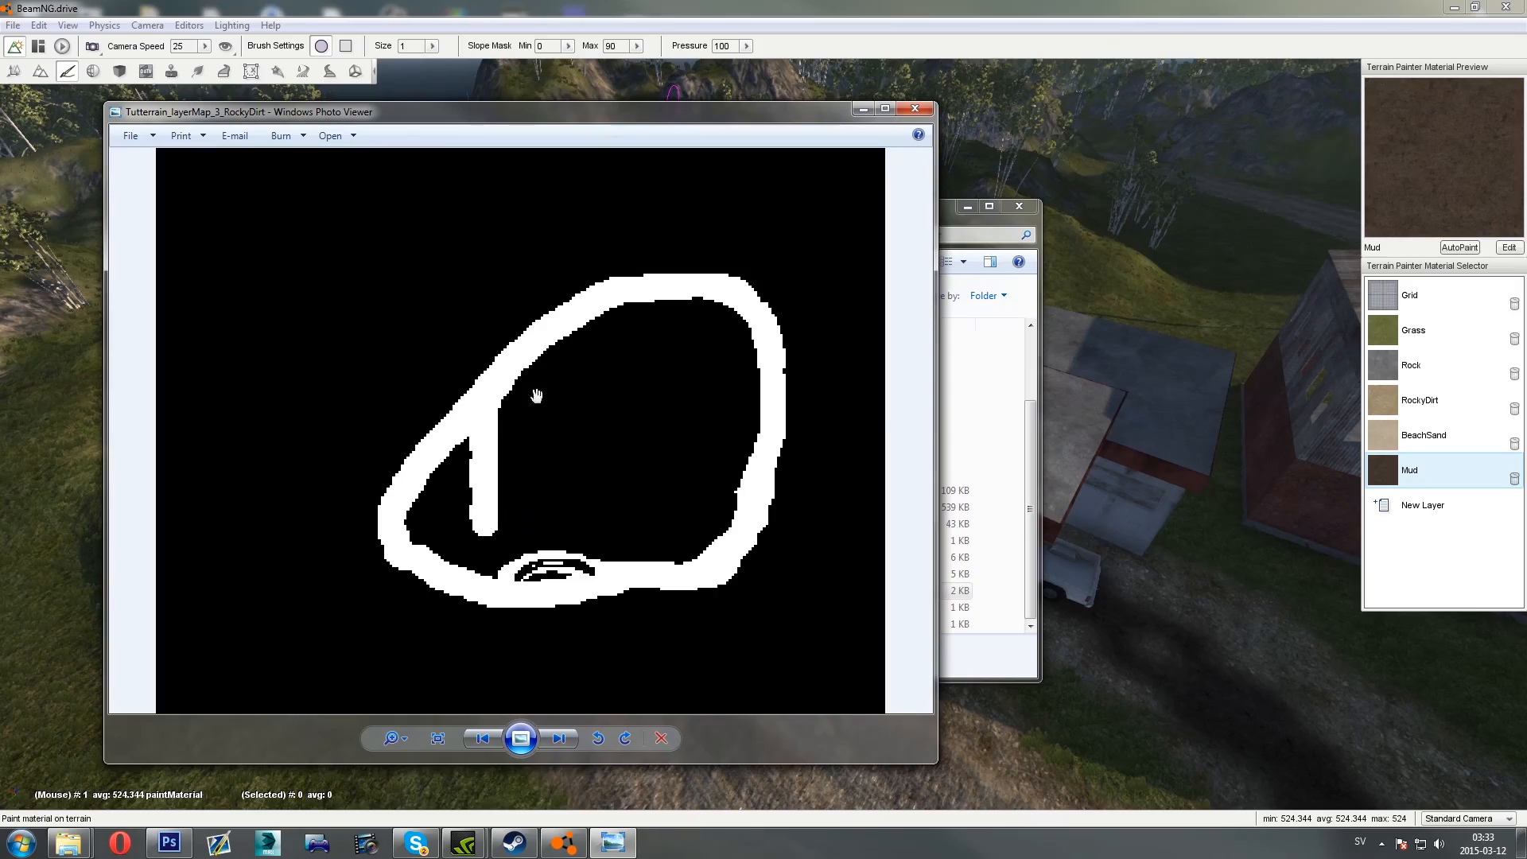
View the terrain from directly above in the world editor and compare its dirt road with the RockyDirt layer map
{"action": "mouse_move", "coordinate": [1153, 427]}
{"action": "right_mouse_down"}
{"action": "mouse_move", "coordinate": [1141, 413]}
{"action": "mouse_move", "coordinate": [1193, 318]}
{"action": "mouse_move", "coordinate": [1202, 254]}
{"action": "mouse_move", "coordinate": [1194, 477]}
{"action": "mouse_move", "coordinate": [1002, 501]}
{"action": "mouse_move", "coordinate": [620, 495]}
{"action": "right_mouse_up"}
{"action": "key", "text": "w"}
{"action": "key", "text": "s"}
{"action": "key", "text": "s"}
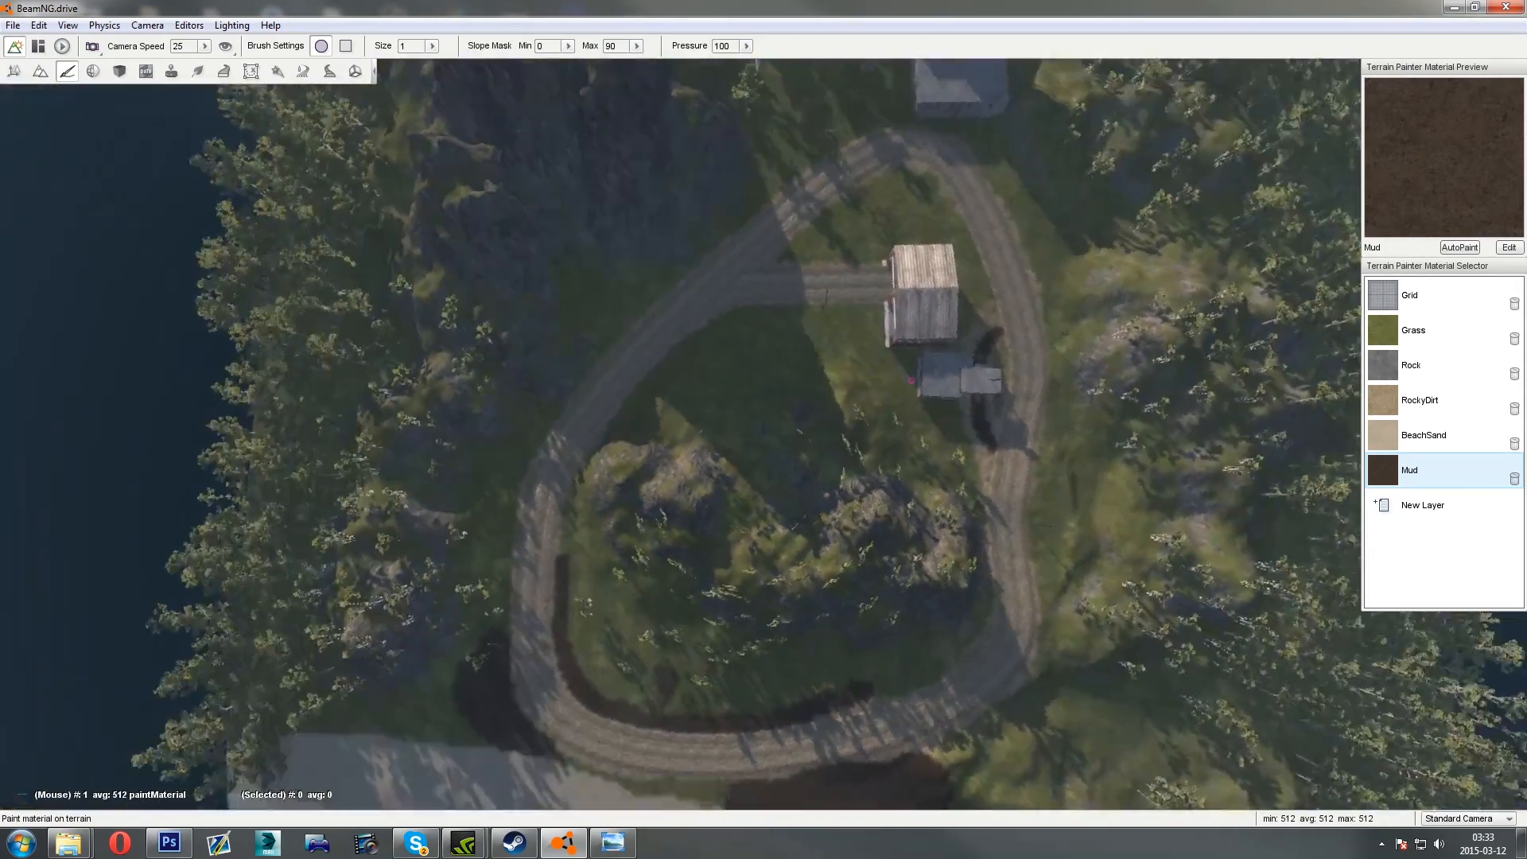
{"action": "key", "text": "s"}
{"action": "right_click_drag", "start_coordinate": [912, 380], "coordinate": [767, 385]}
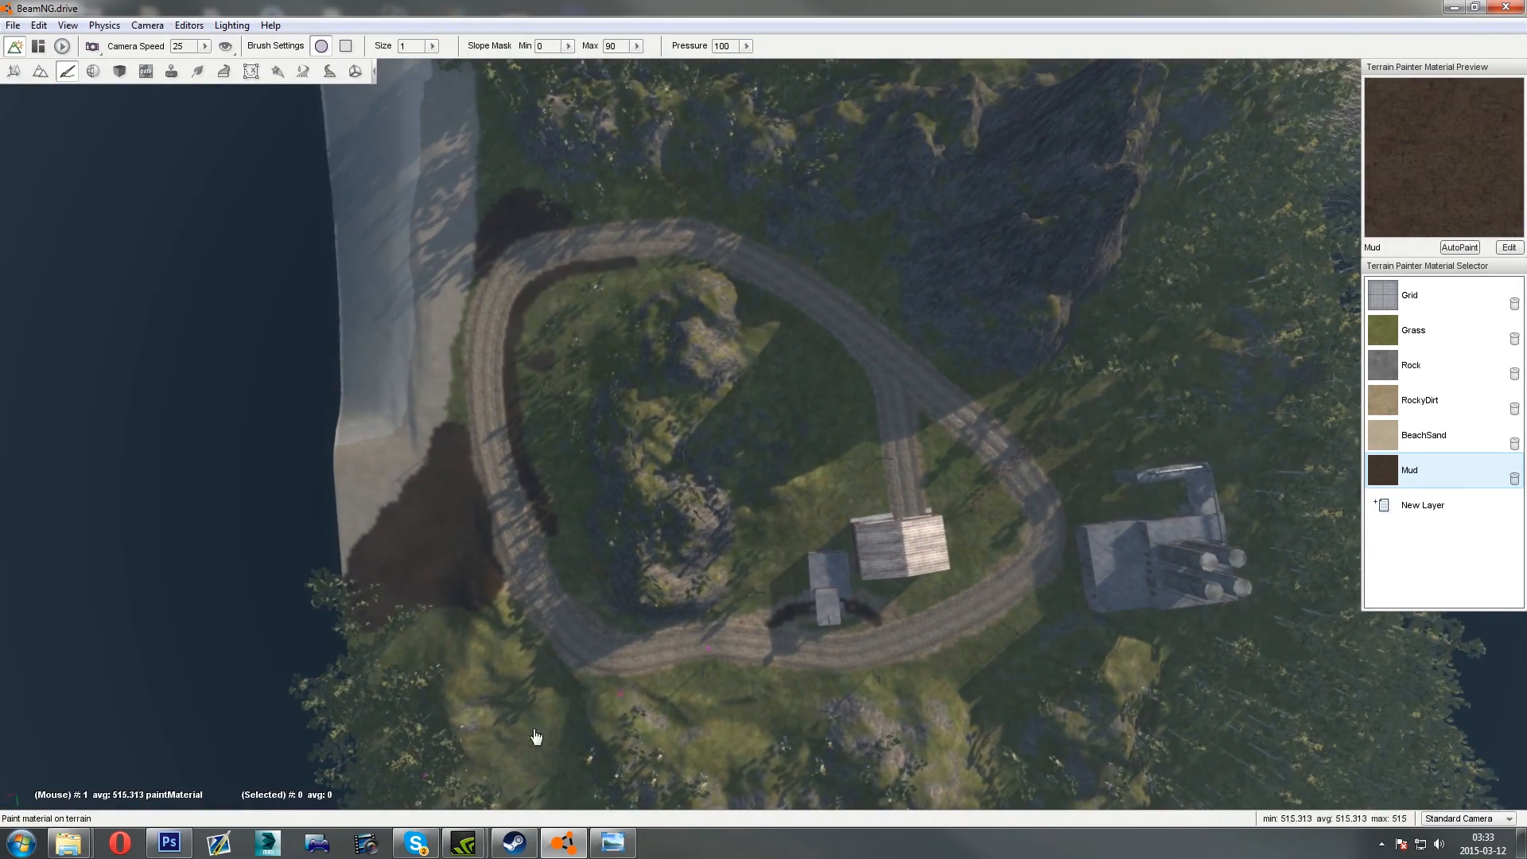
{"action": "left_click", "coordinate": [613, 842]}
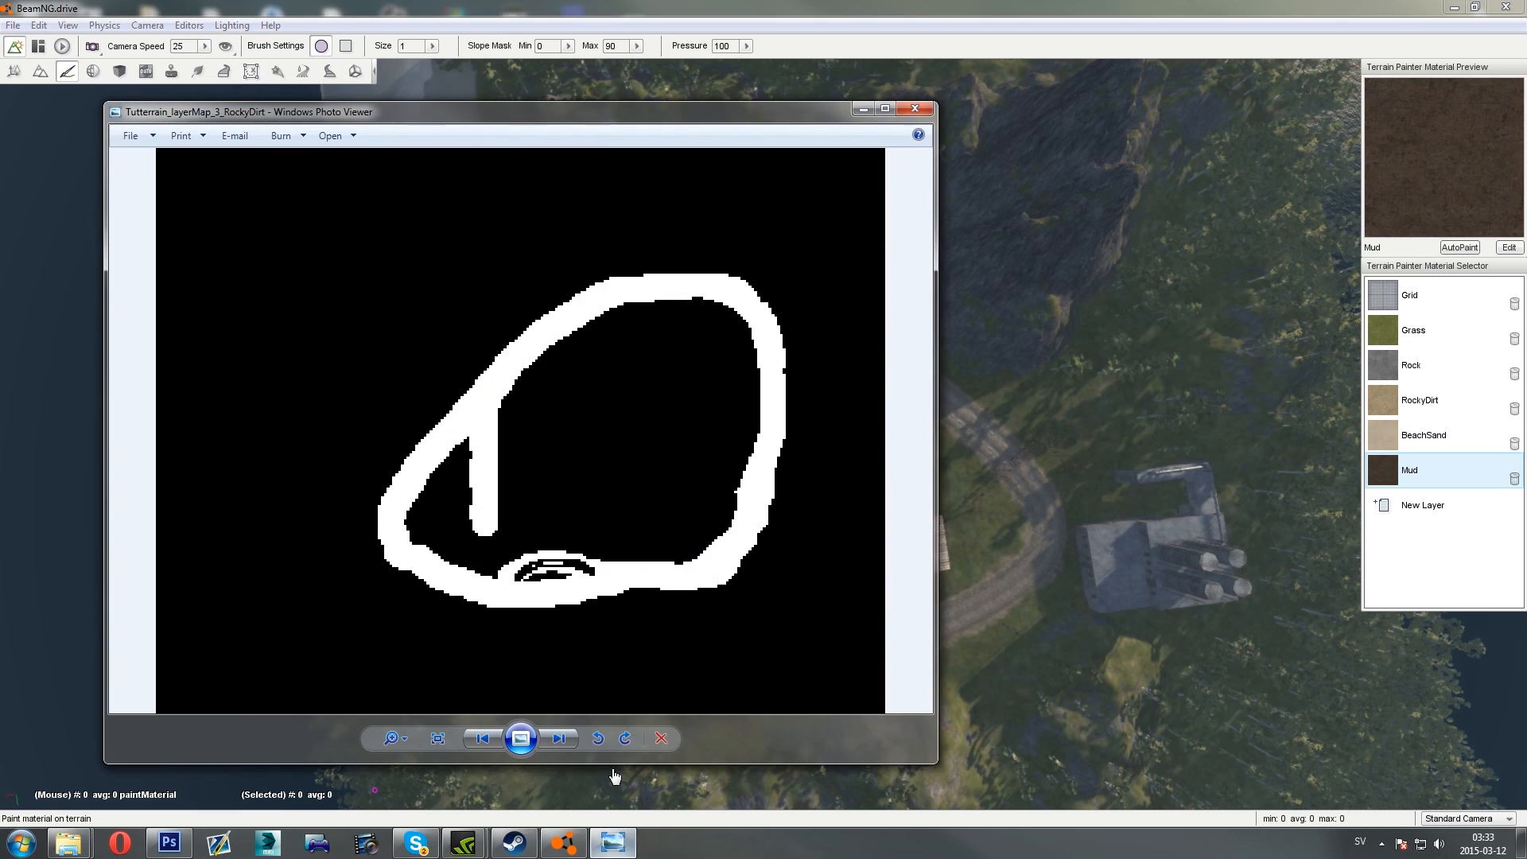
{"action": "left_click_drag", "start_coordinate": [602, 121], "coordinate": [348, 118]}
{"action": "left_click", "coordinate": [733, 374]}
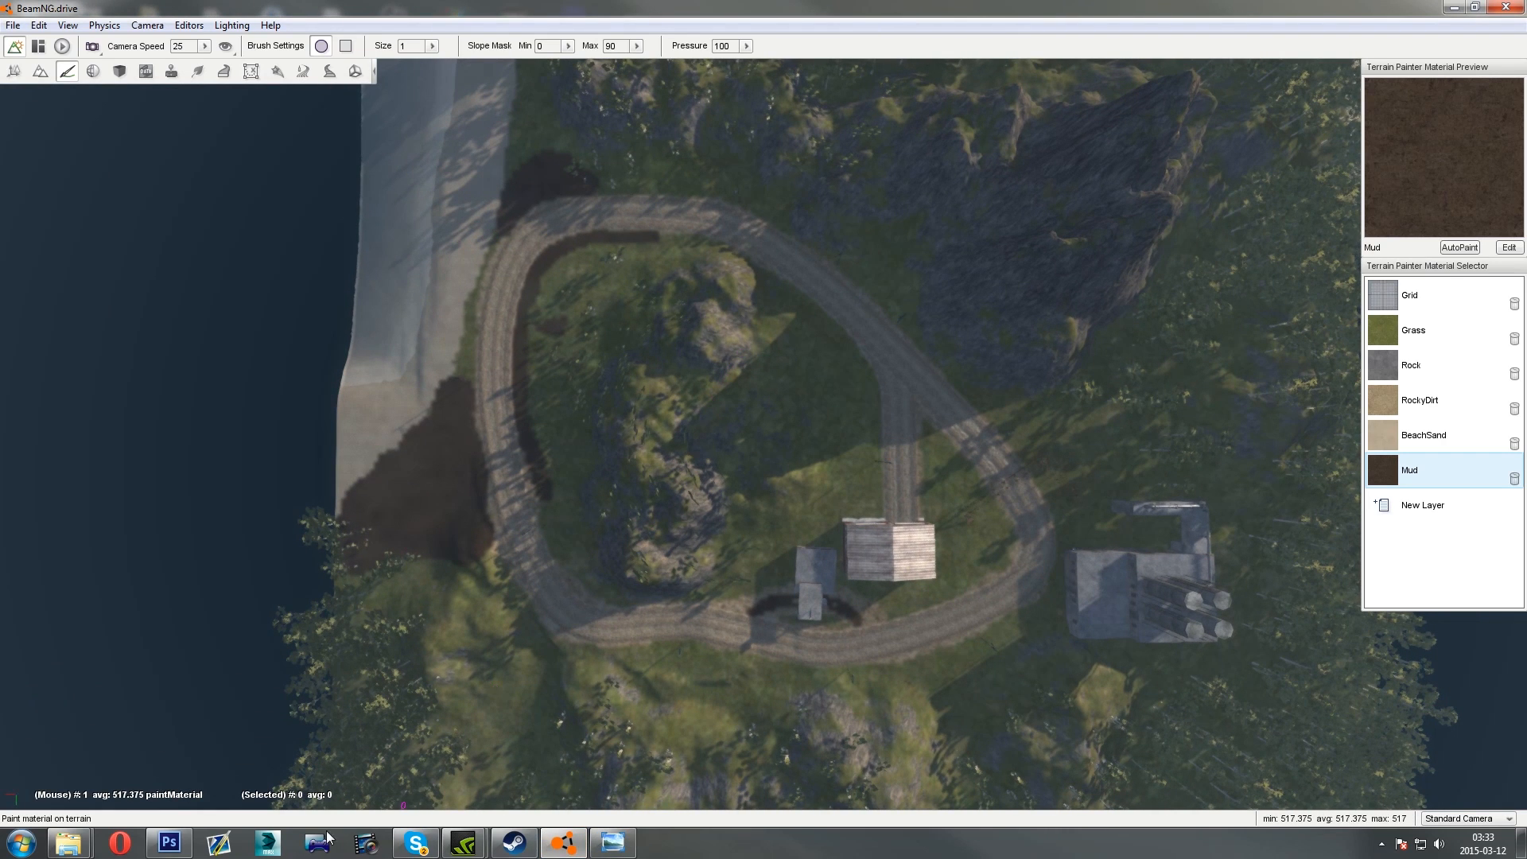
Open Tutterrain_layerMap_5_Mud from the BeamNG.drive documents folder and compare it with the painted mud on the terrain
{"action": "mouse_move", "coordinate": [67, 843]}
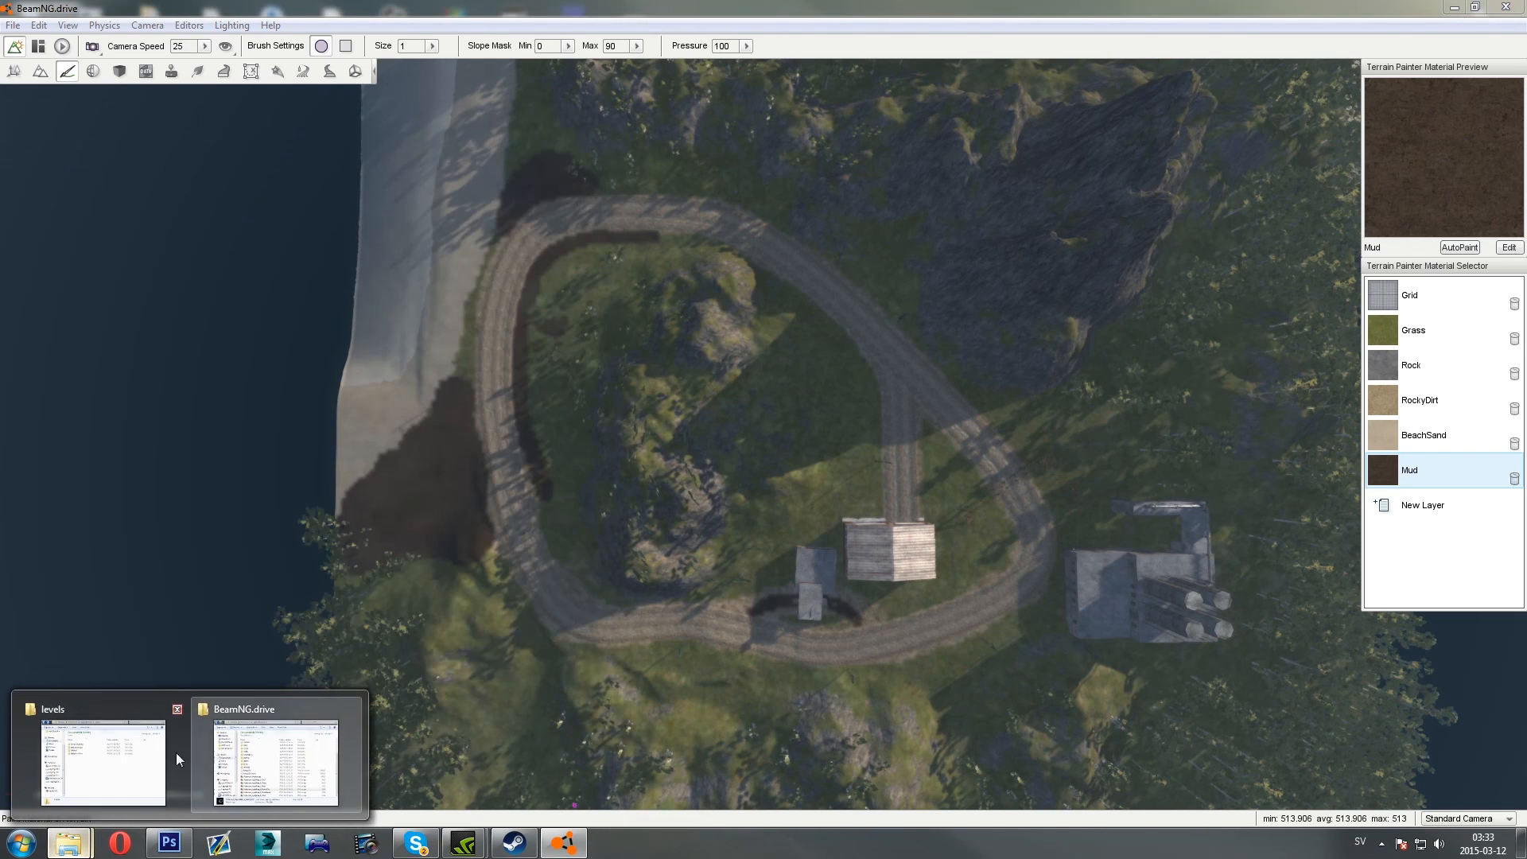
{"action": "left_click", "coordinate": [276, 763]}
{"action": "left_click", "coordinate": [605, 625]}
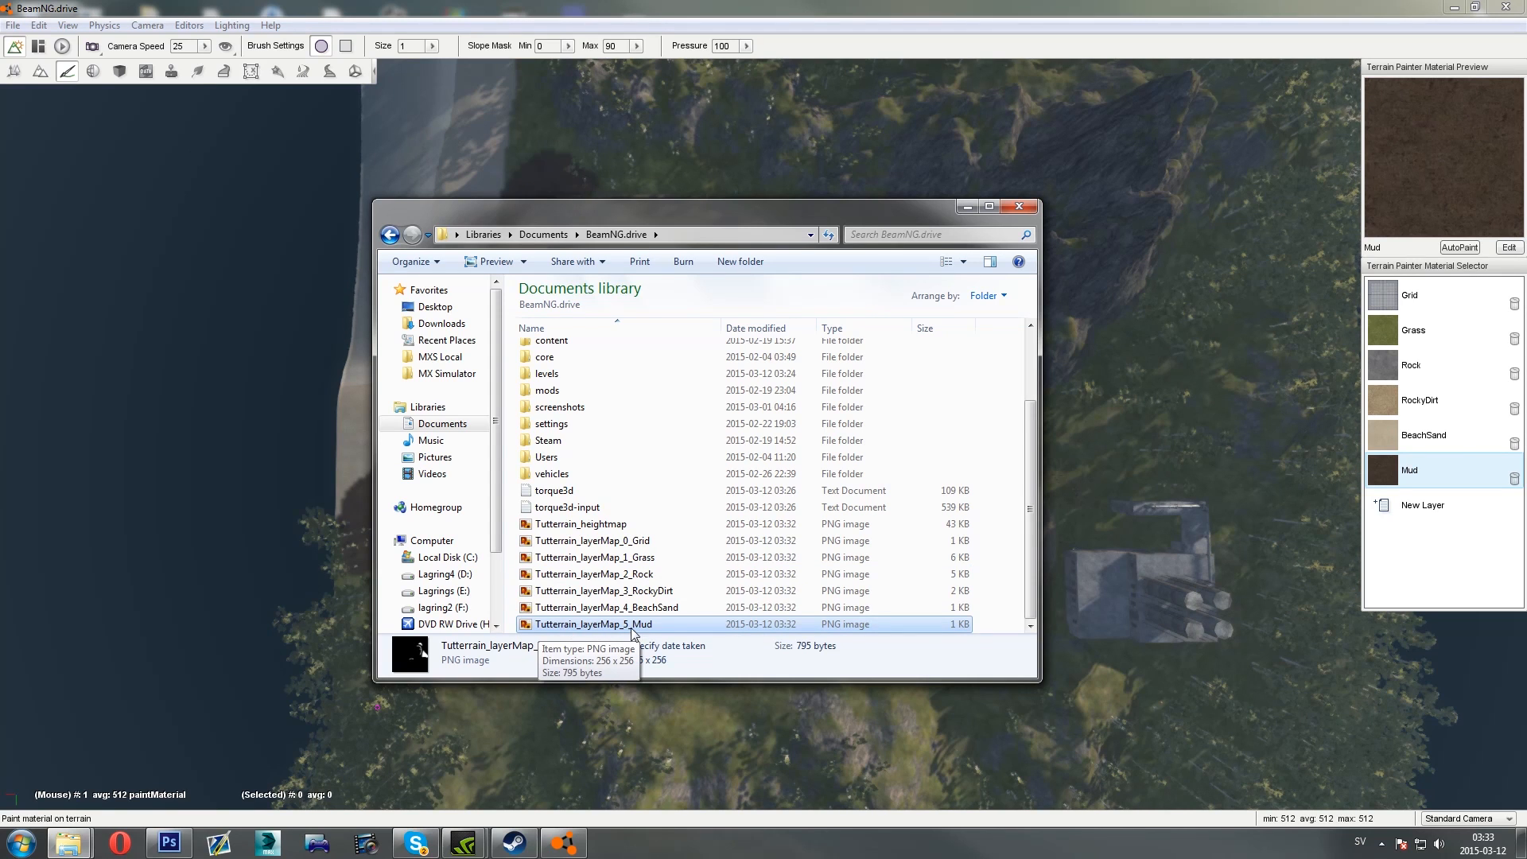
{"action": "double_click", "coordinate": [632, 626]}
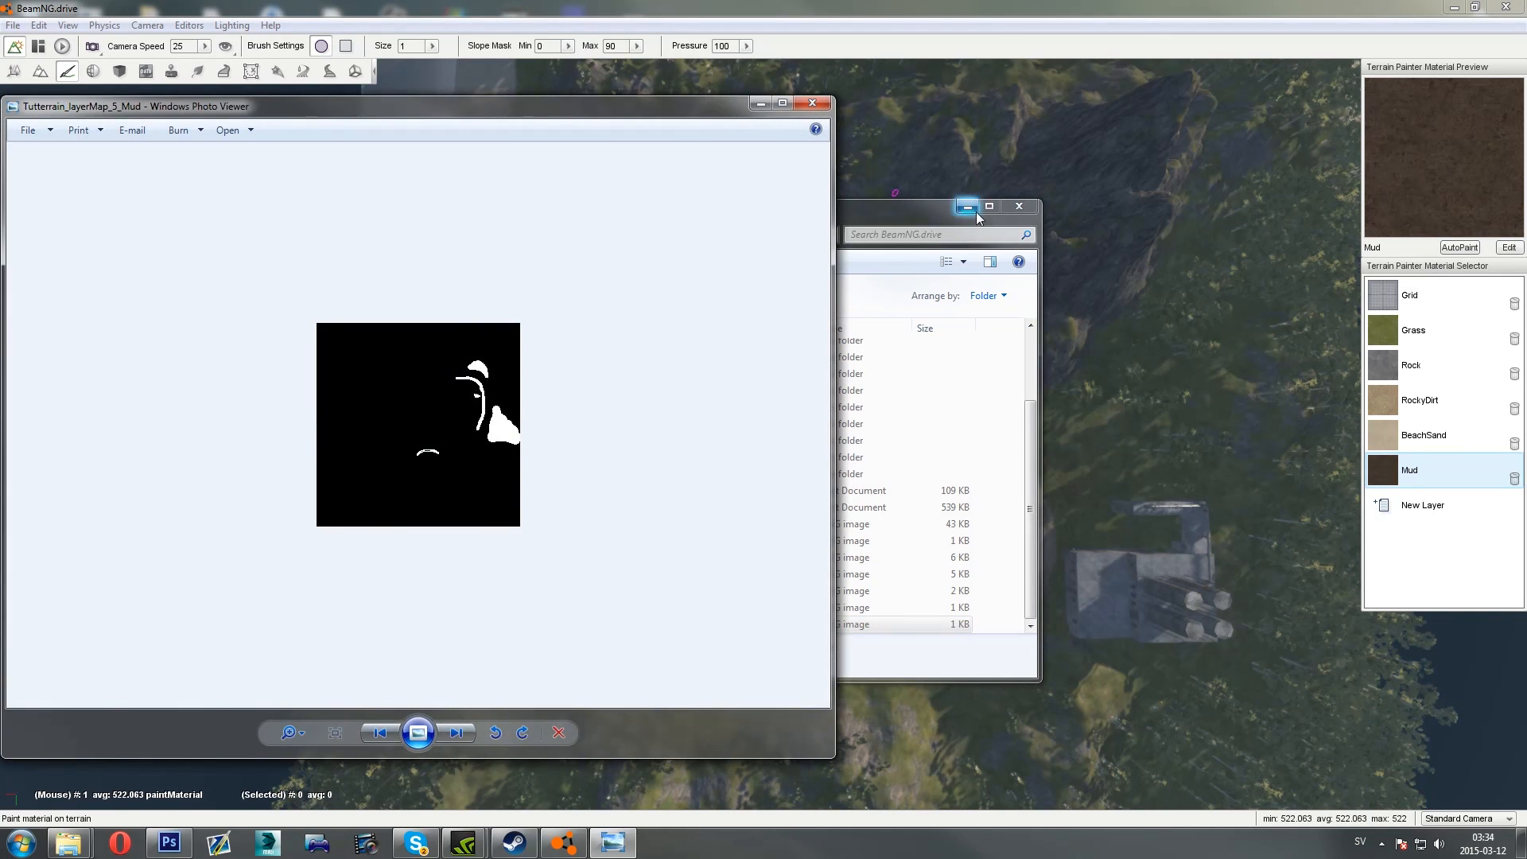
{"action": "left_click", "coordinate": [967, 207]}
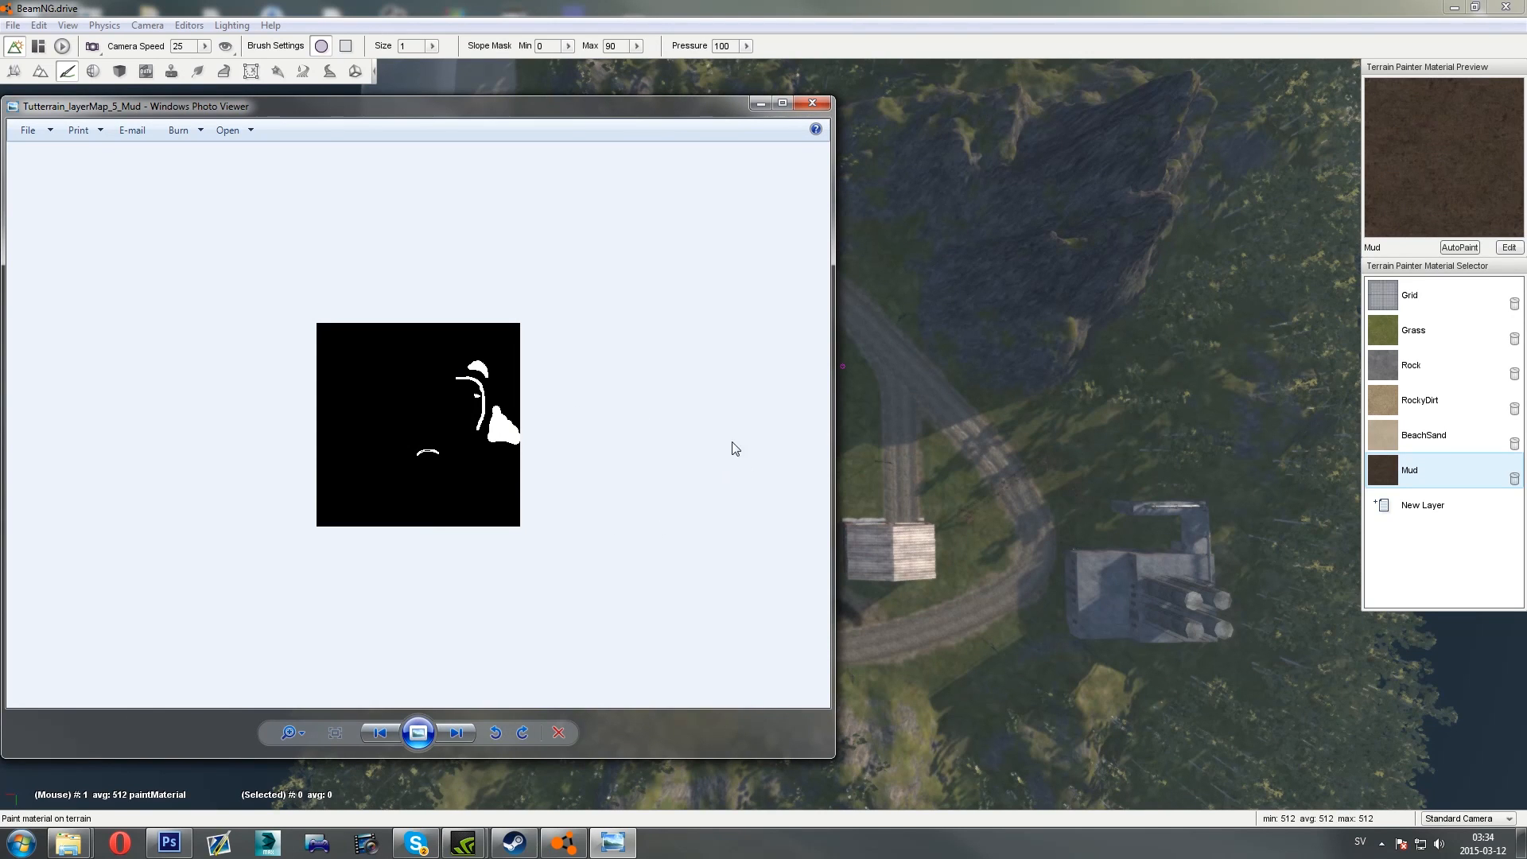
{"action": "left_click_drag", "start_coordinate": [602, 112], "coordinate": [1133, 119]}
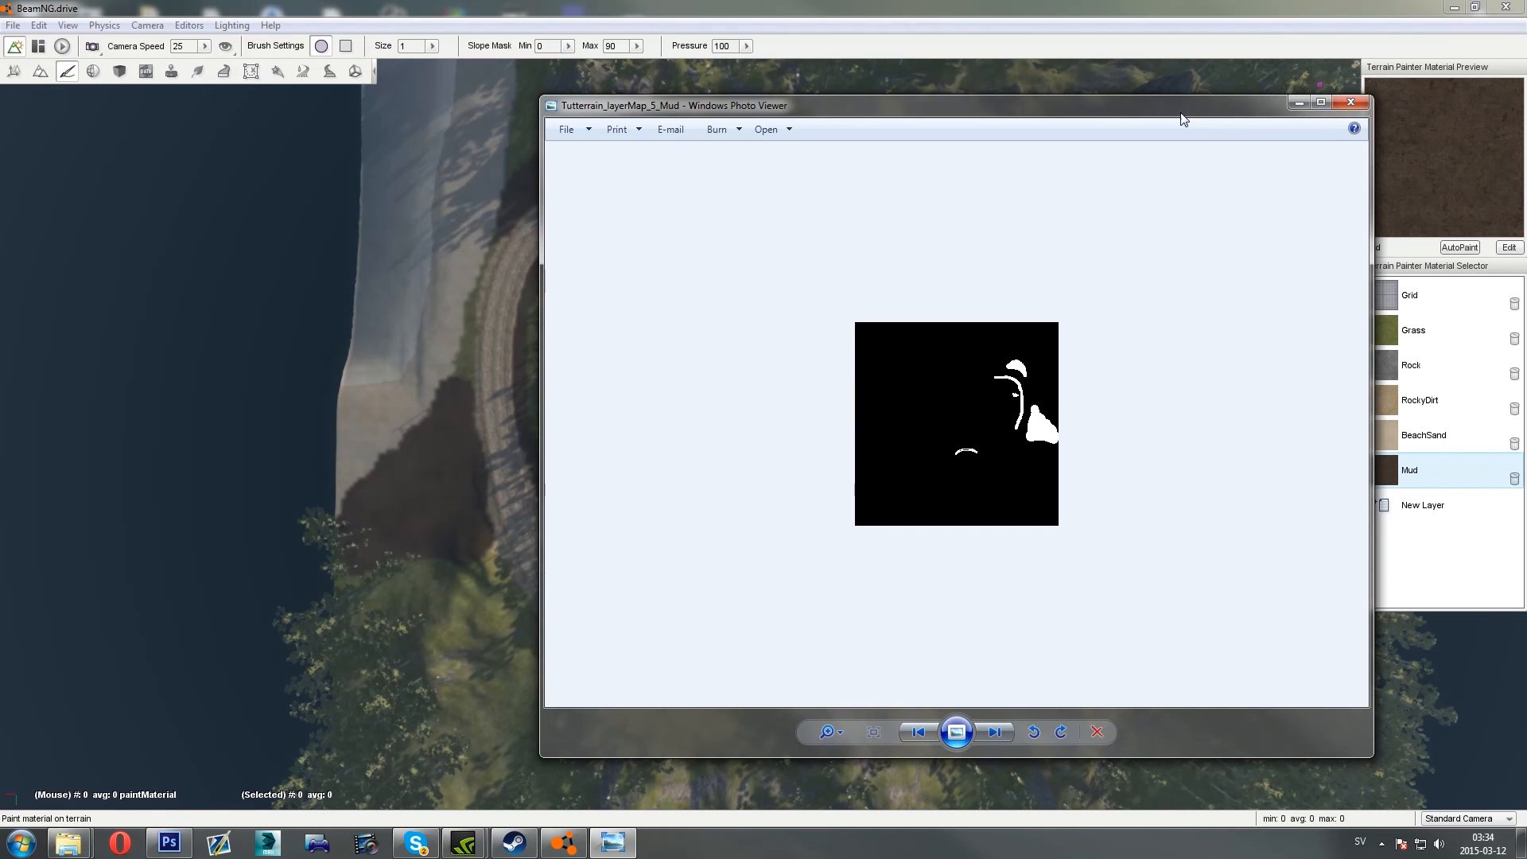
{"action": "left_click_drag", "start_coordinate": [1182, 113], "coordinate": [1130, 149]}
{"action": "left_click", "coordinate": [1380, 11]}
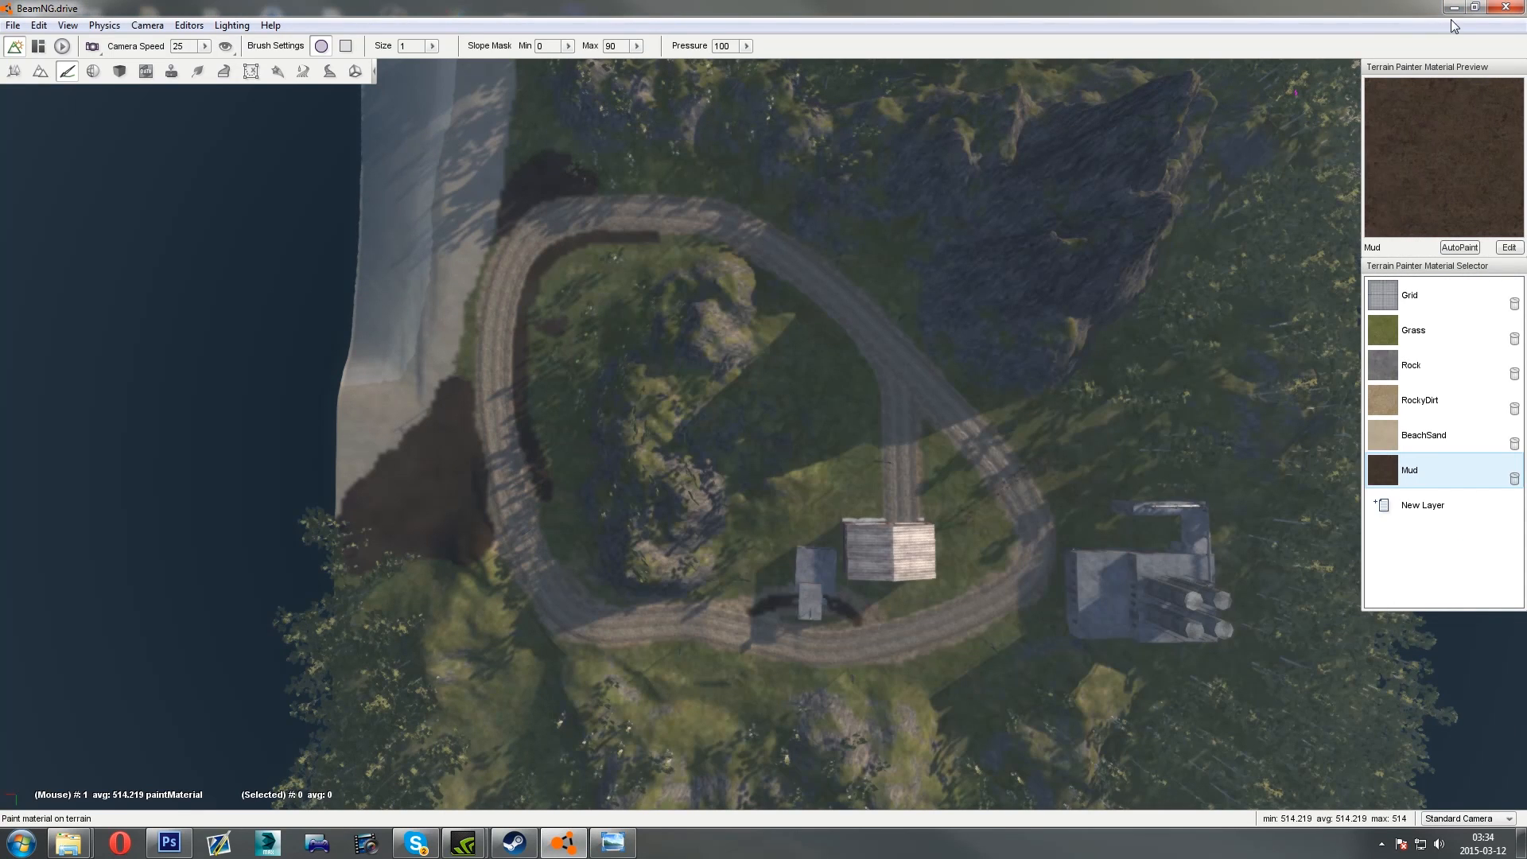
Close the world editor and the Mud layer map image
{"action": "left_click", "coordinate": [1509, 8]}
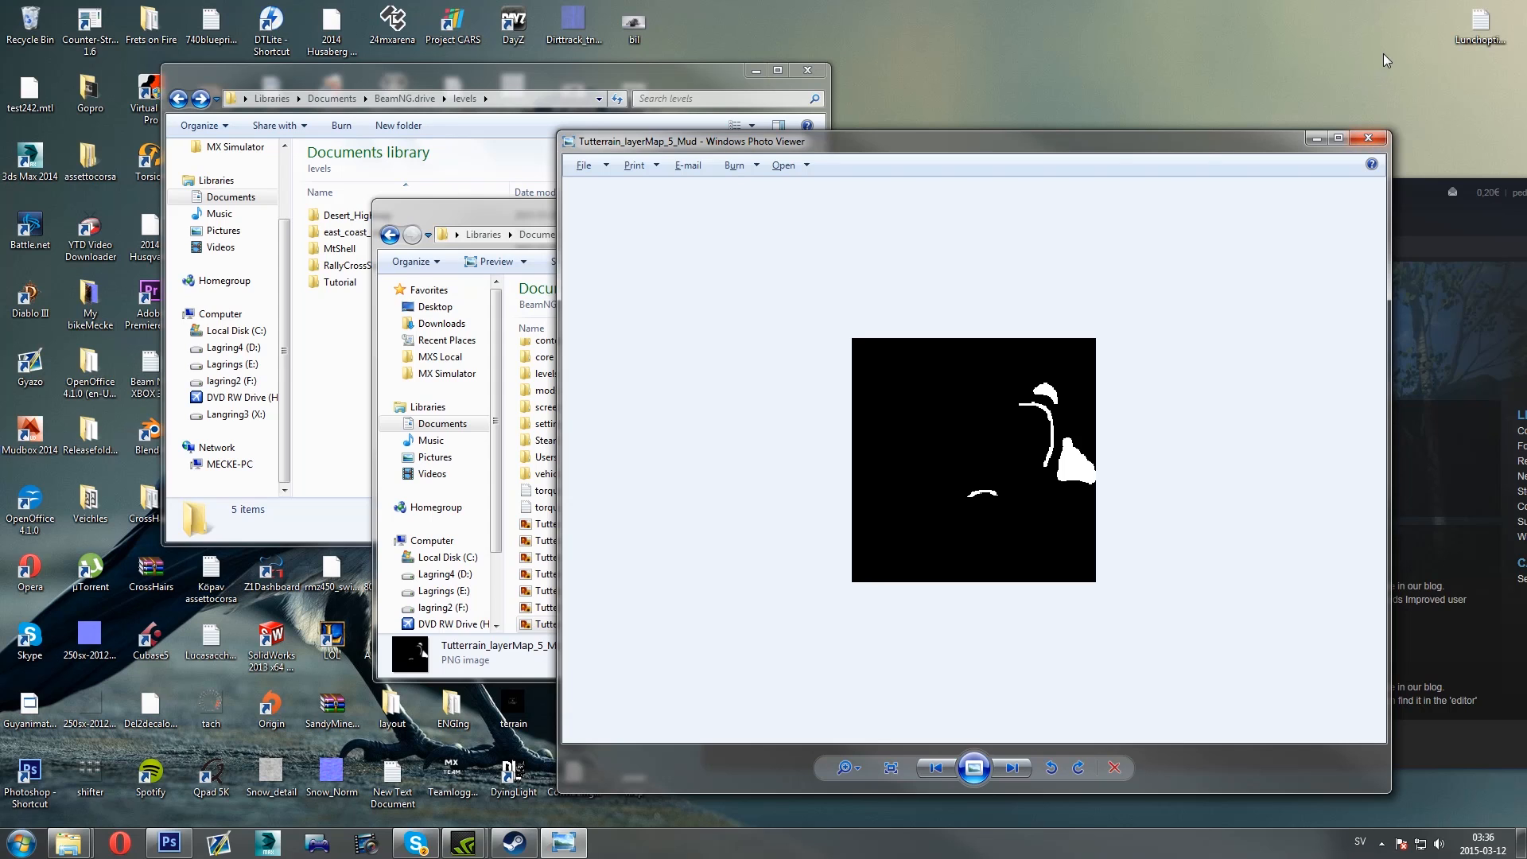
{"action": "left_click_drag", "start_coordinate": [1124, 151], "coordinate": [1058, 156]}
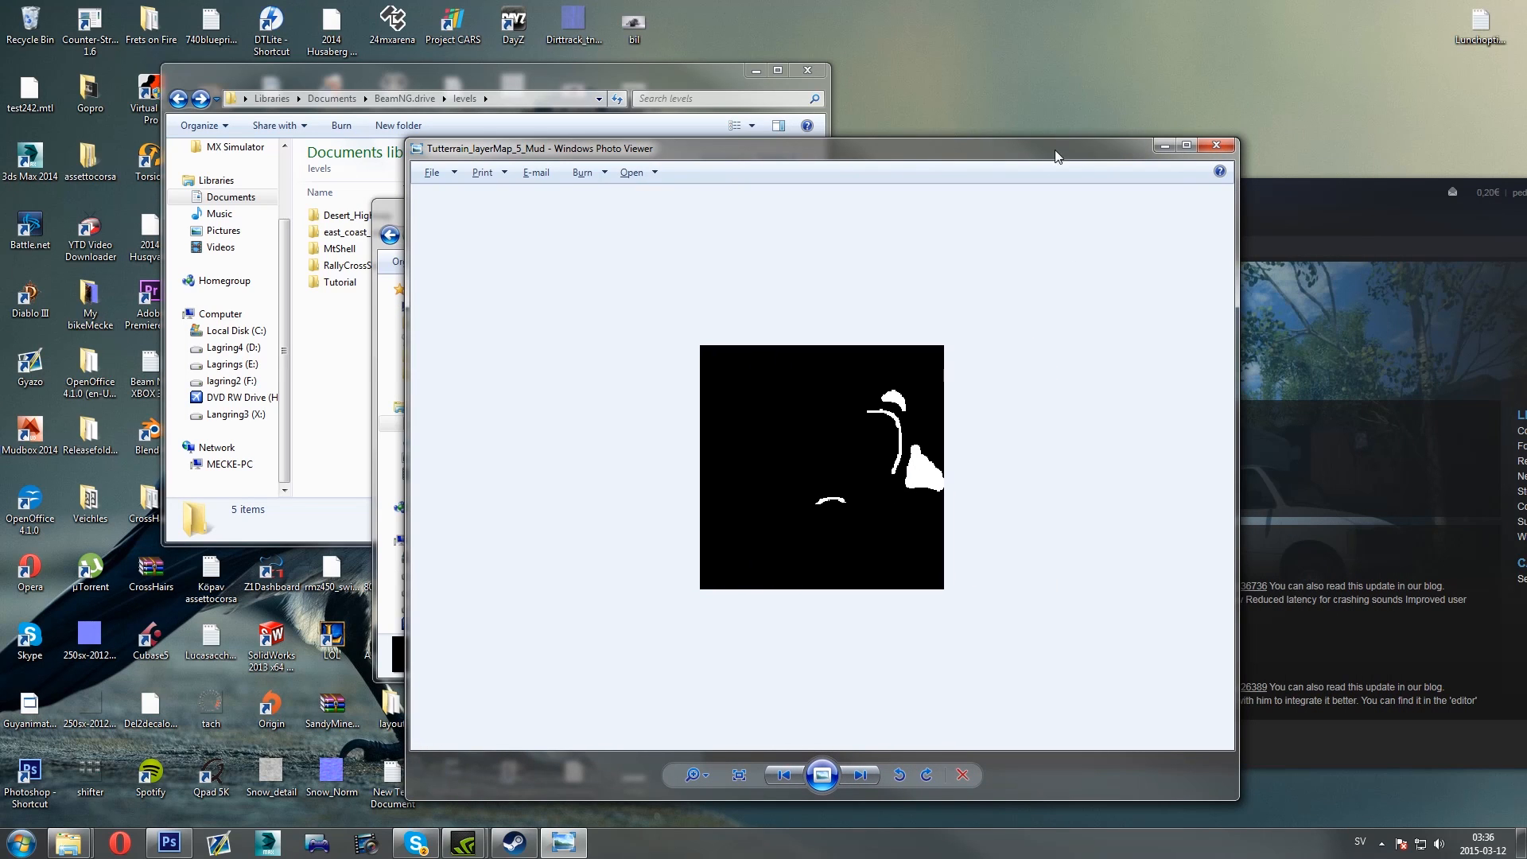
{"action": "left_click", "coordinate": [1214, 146]}
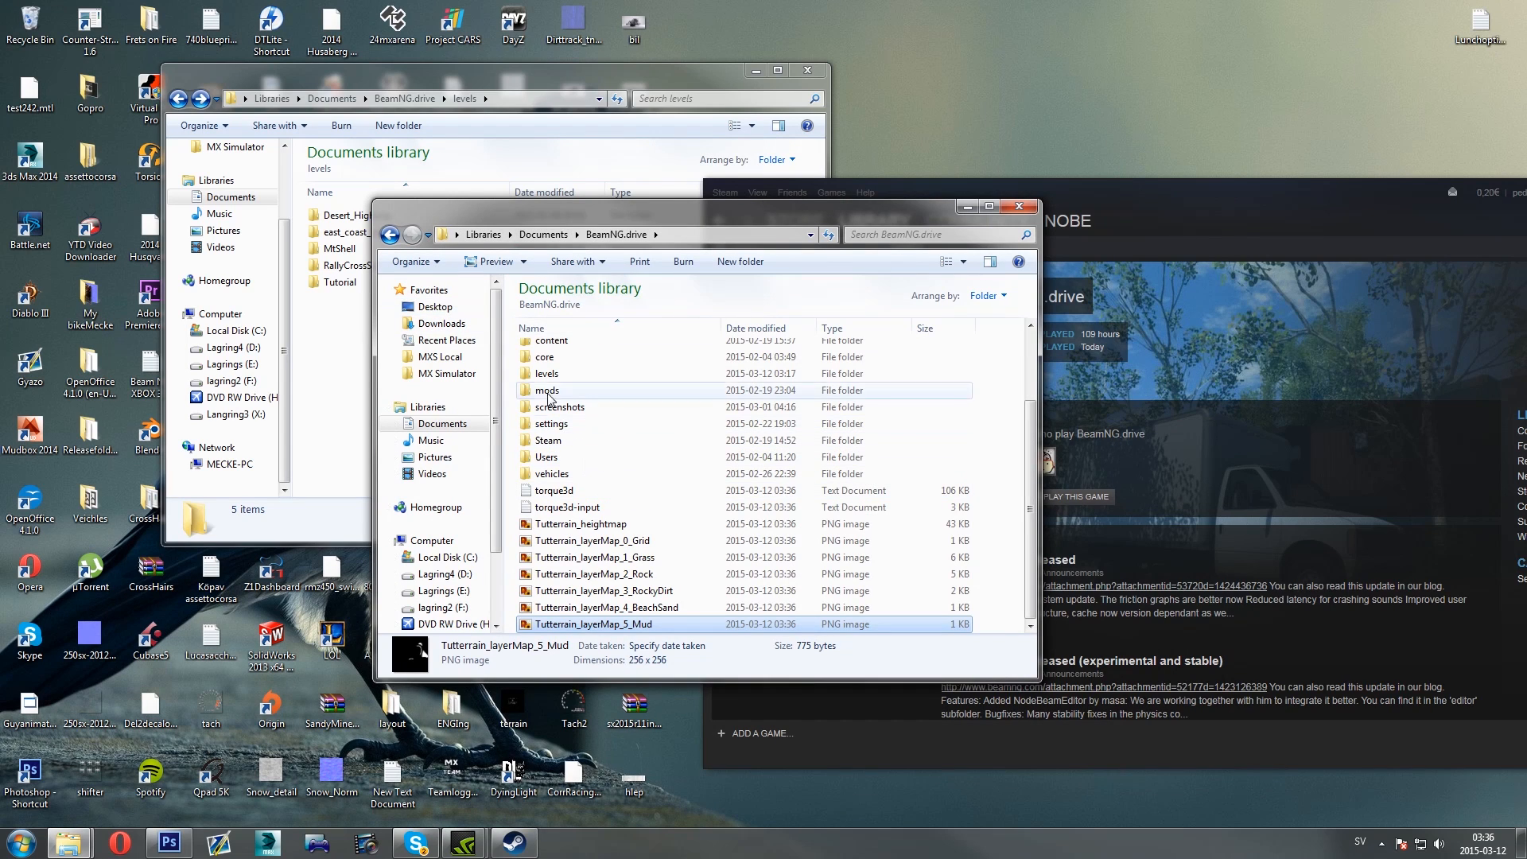
Open the levels\Tutorial folder in the BeamNG.drive documents folder and locate the saved Tutorial_0.ter file
{"action": "double_click", "coordinate": [567, 373]}
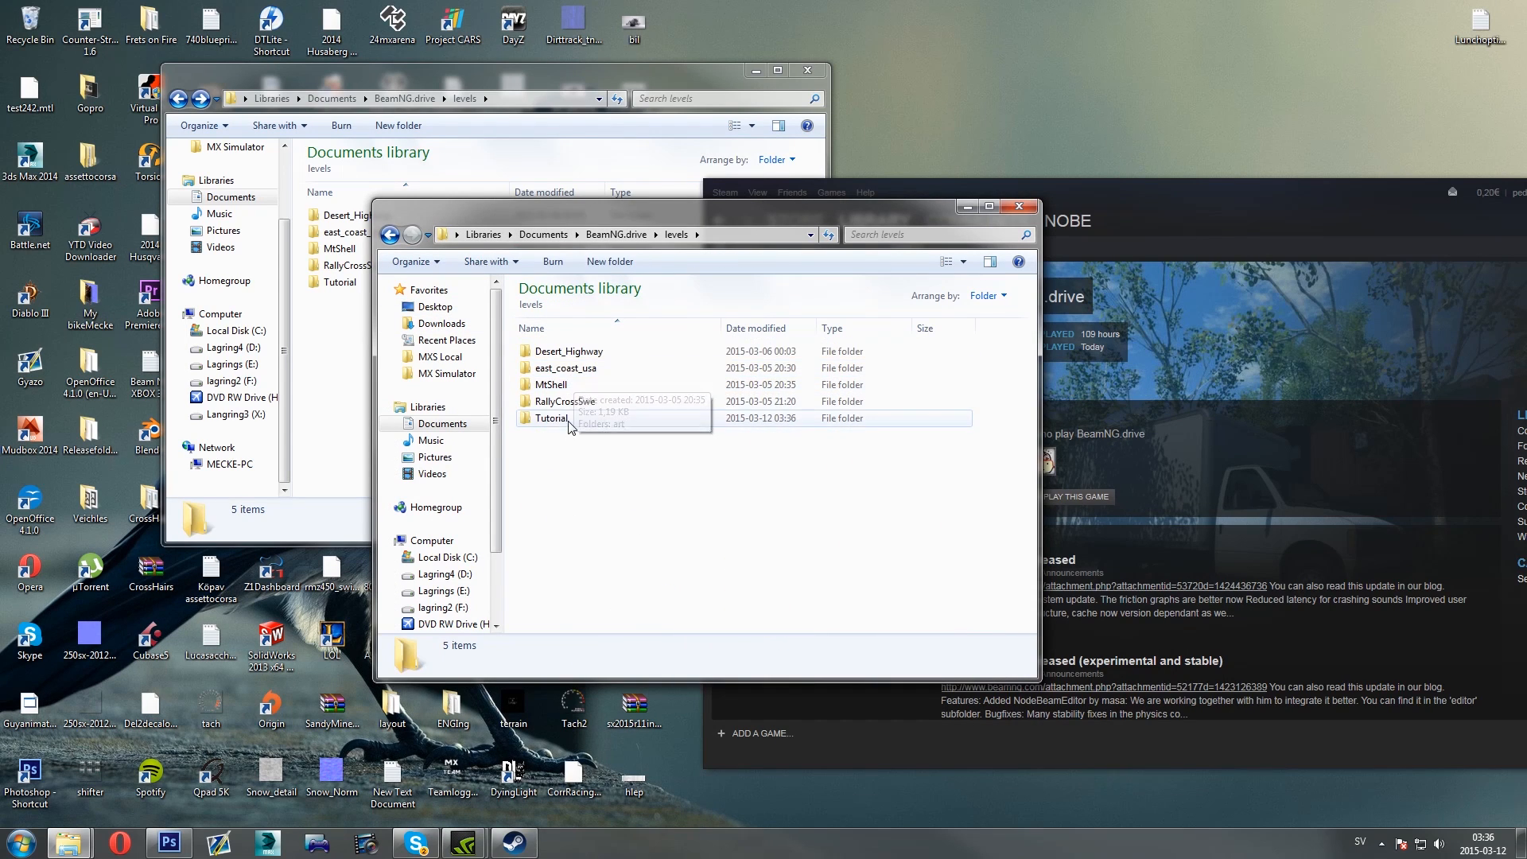
{"action": "double_click", "coordinate": [567, 418]}
{"action": "left_click", "coordinate": [553, 355]}
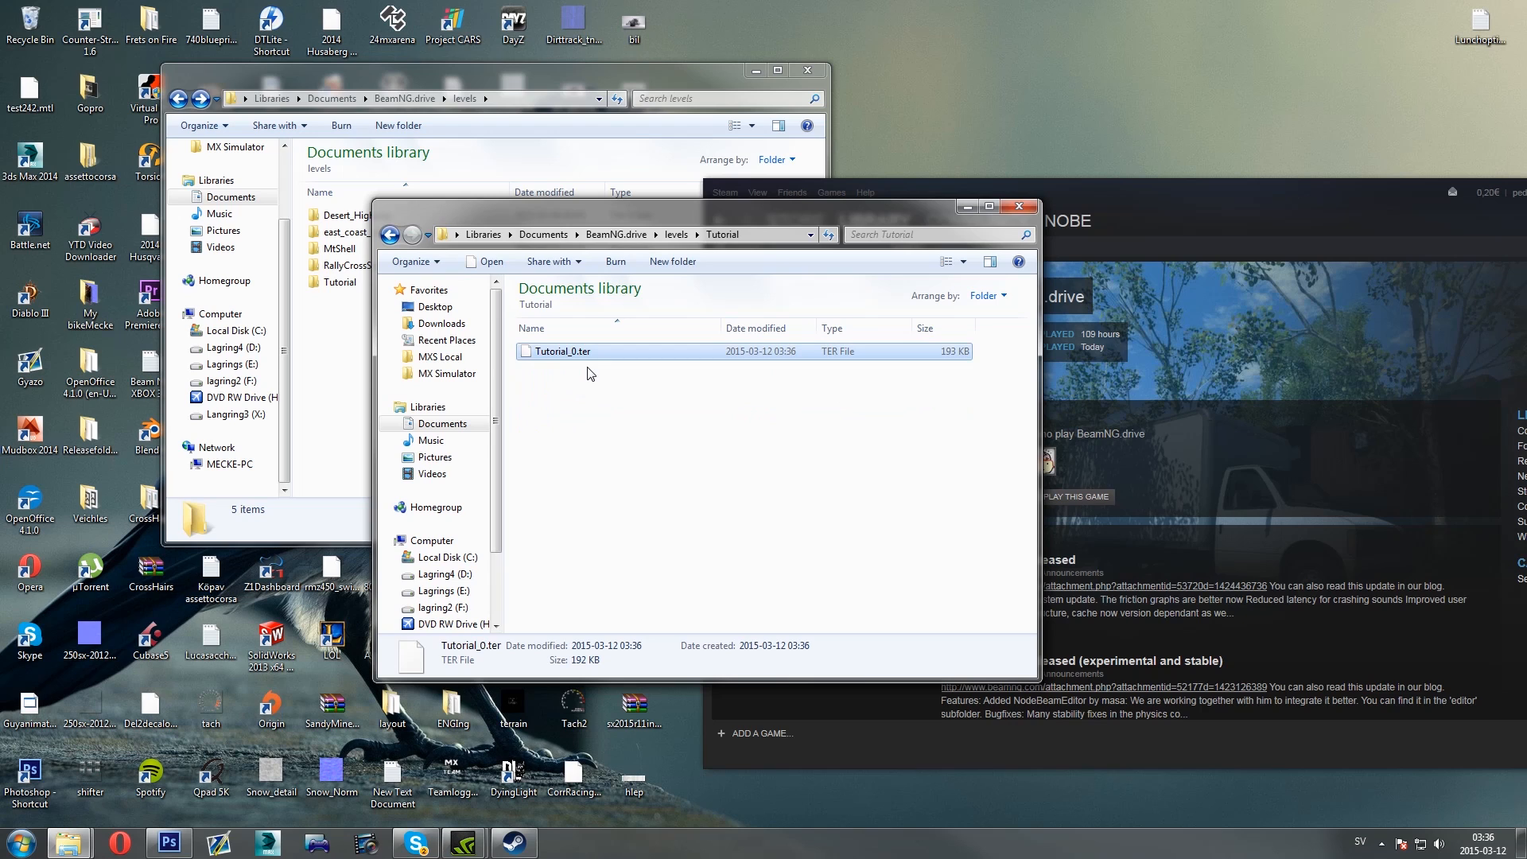
{"action": "left_click", "coordinate": [609, 382]}
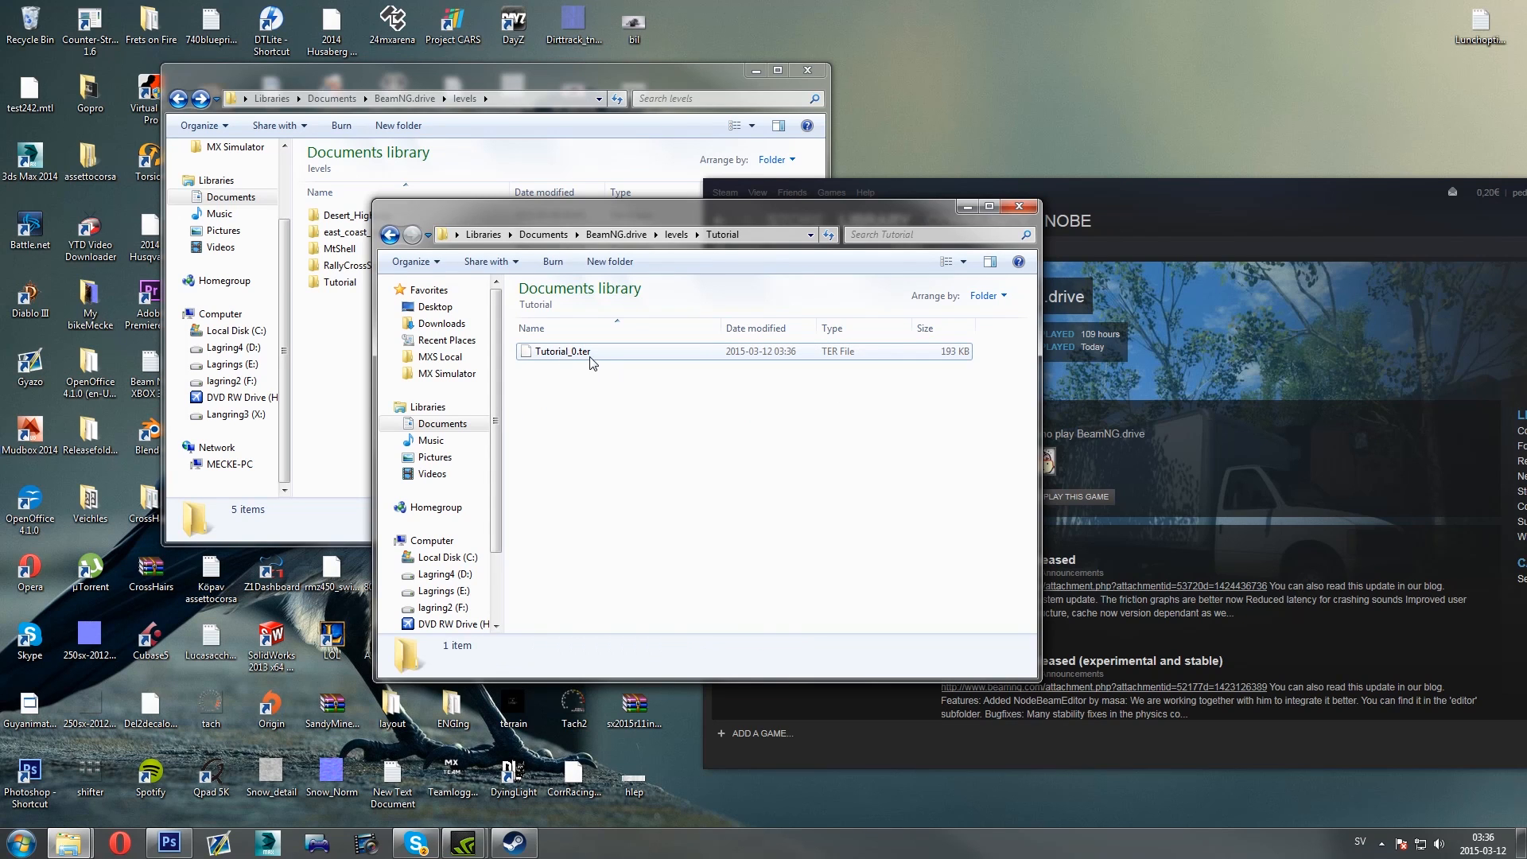
Switch to Steam and browse the local files of BeamNG.drive from its properties
{"action": "left_click", "coordinate": [331, 340]}
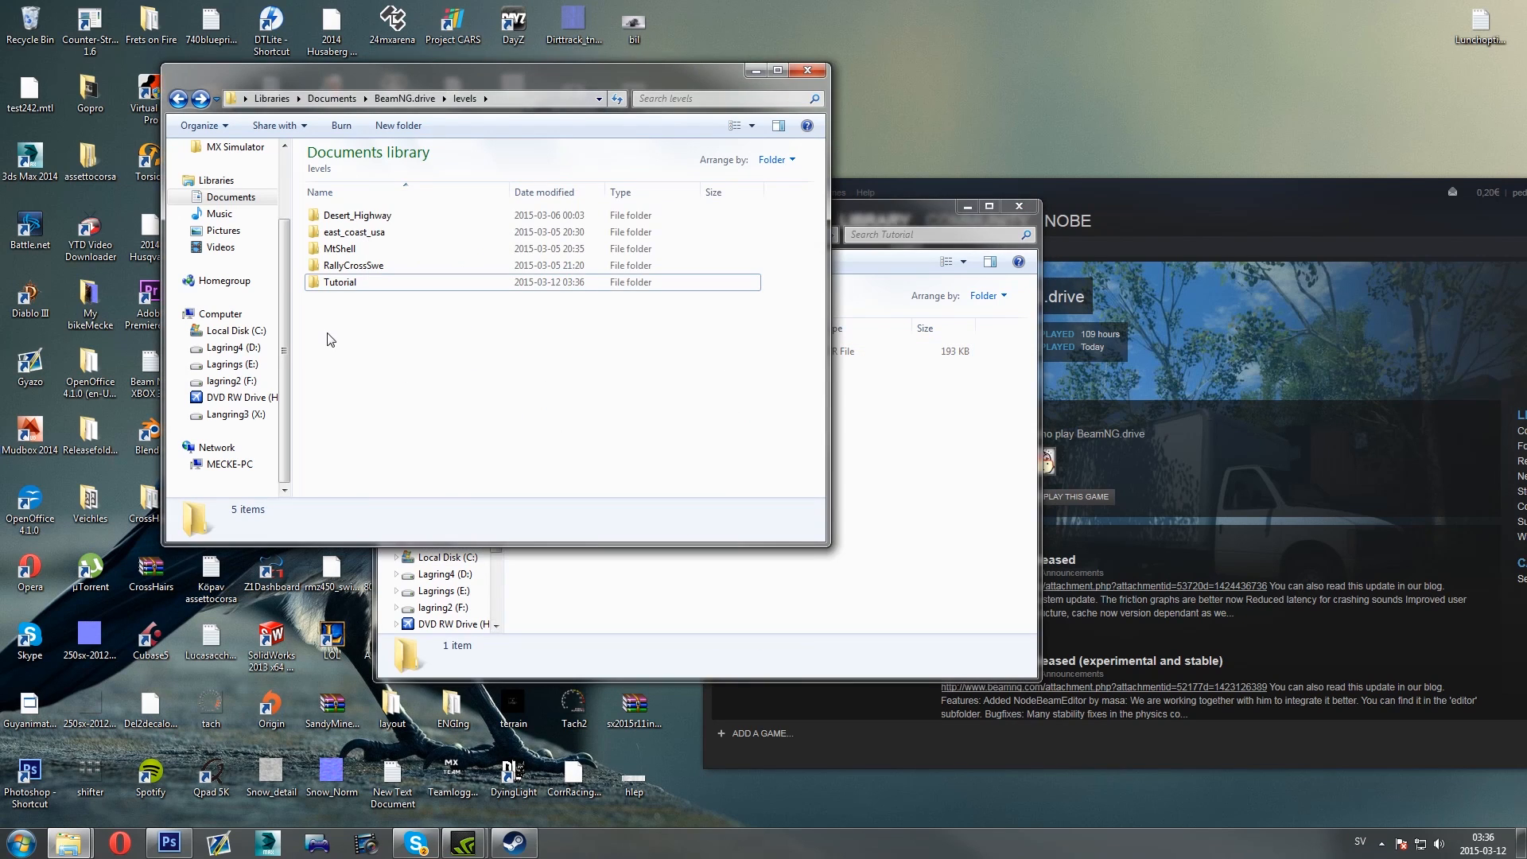
{"action": "key", "text": "BackSpace"}
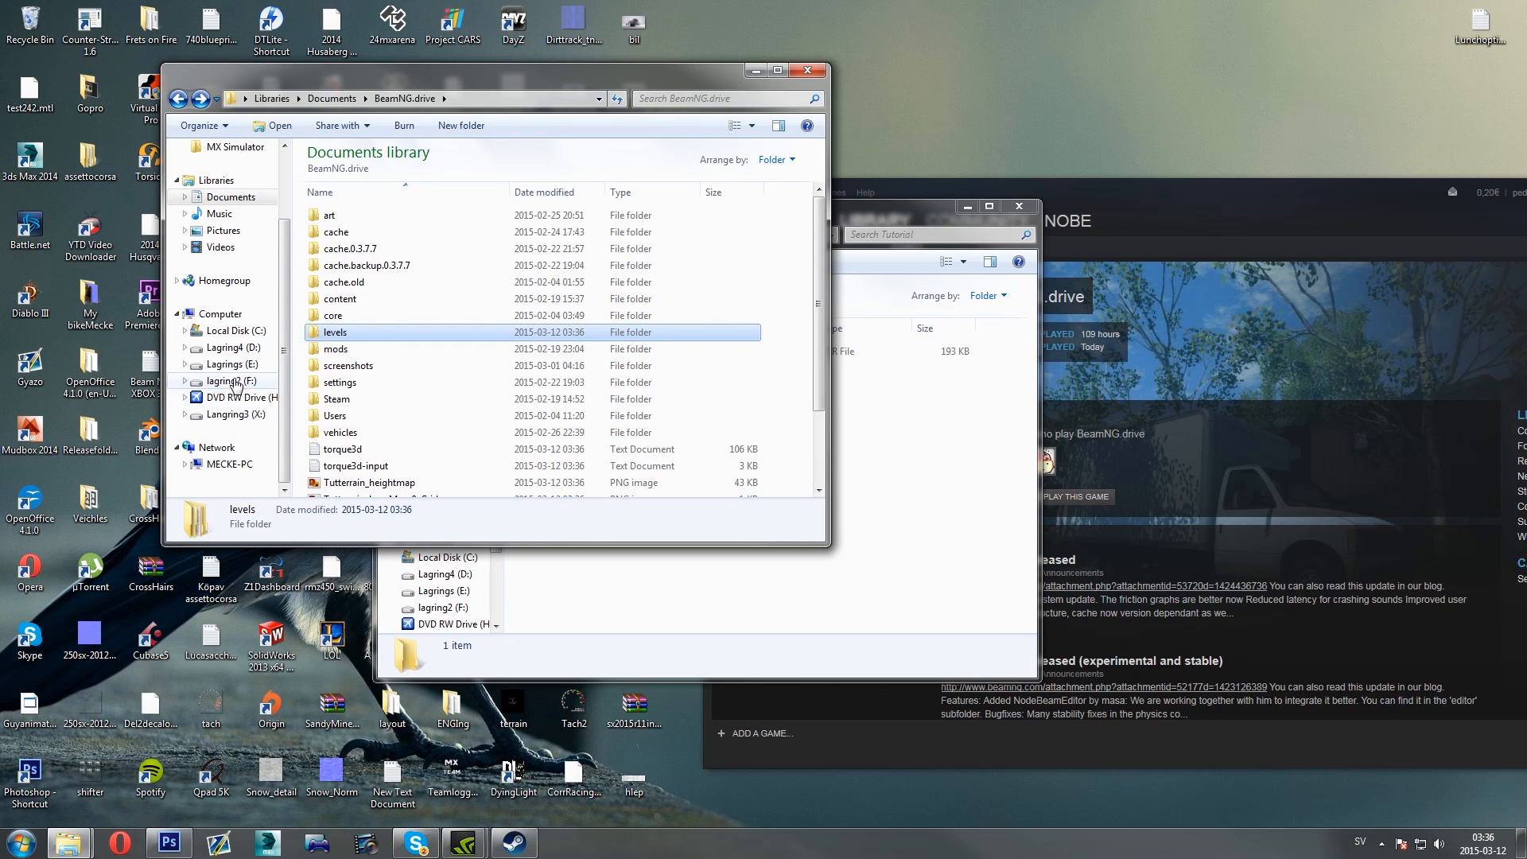
{"action": "left_click", "coordinate": [241, 348]}
{"action": "left_click", "coordinate": [1092, 204]}
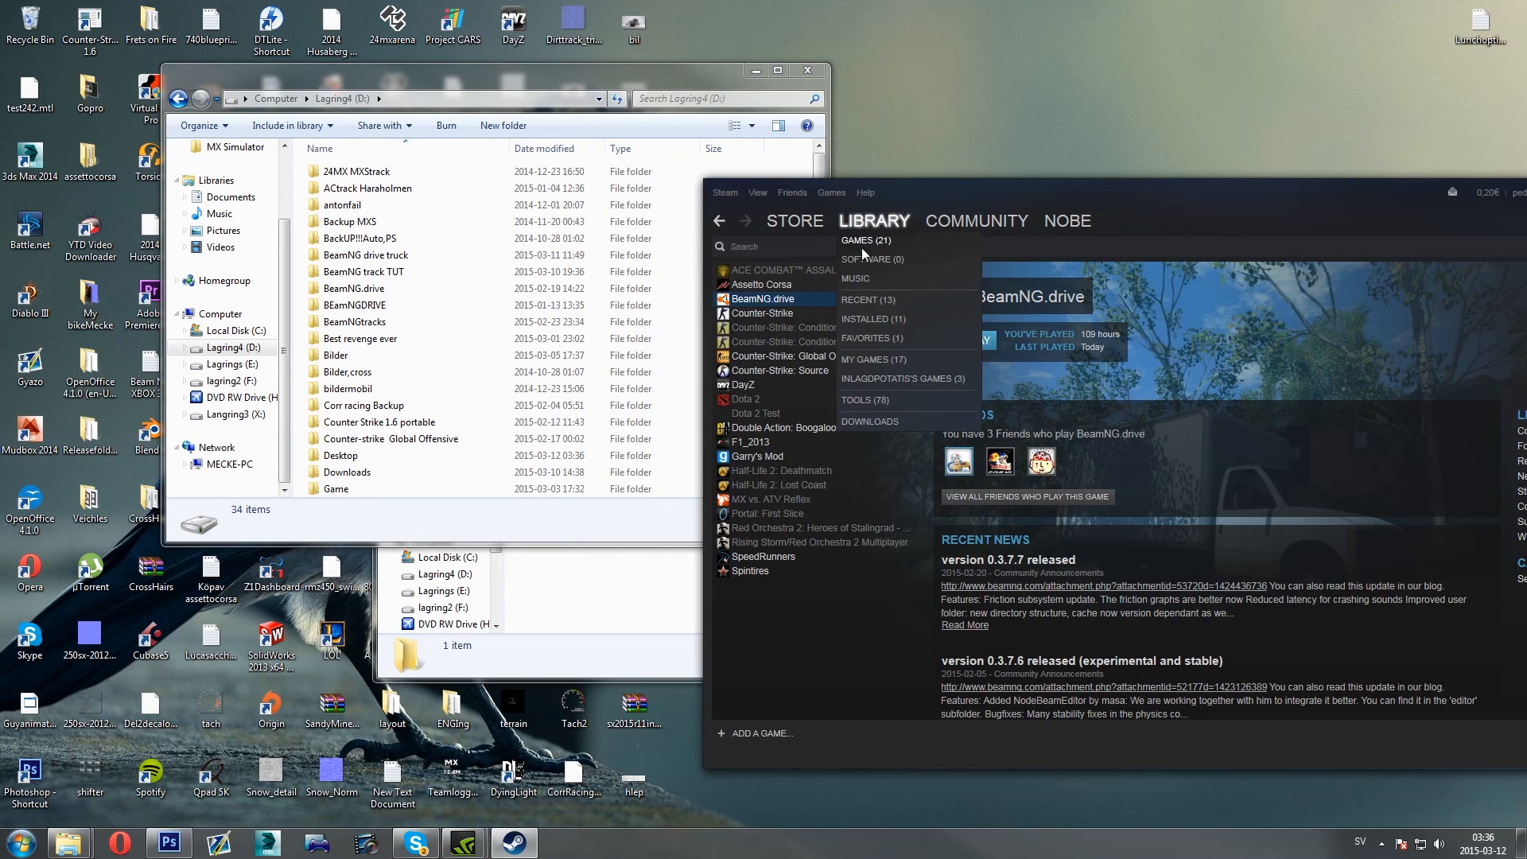
{"action": "right_click", "coordinate": [789, 297]}
{"action": "left_click", "coordinate": [842, 505]}
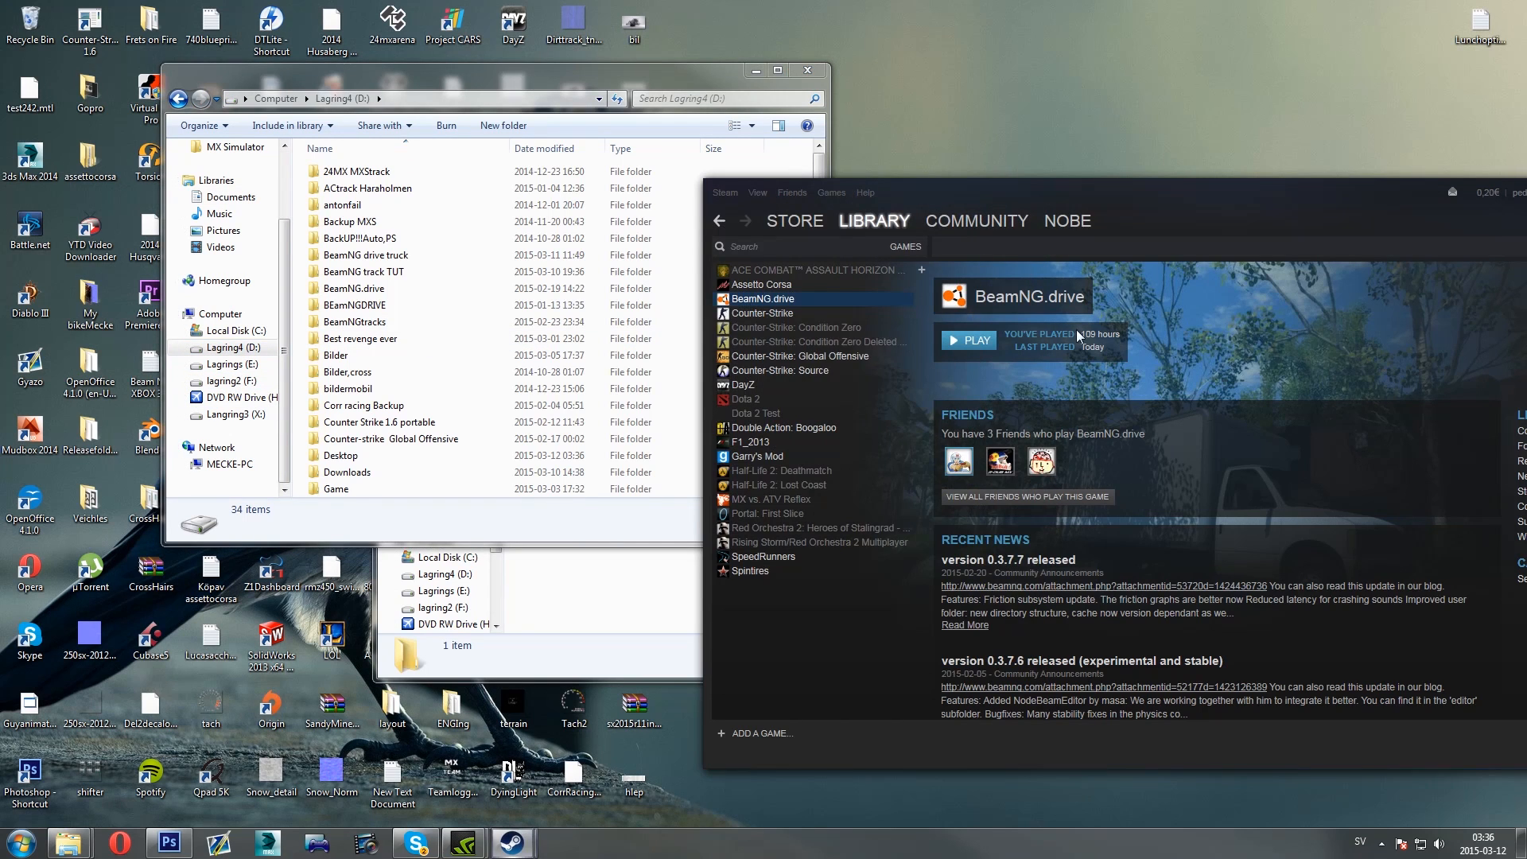
{"action": "left_click", "coordinate": [946, 294]}
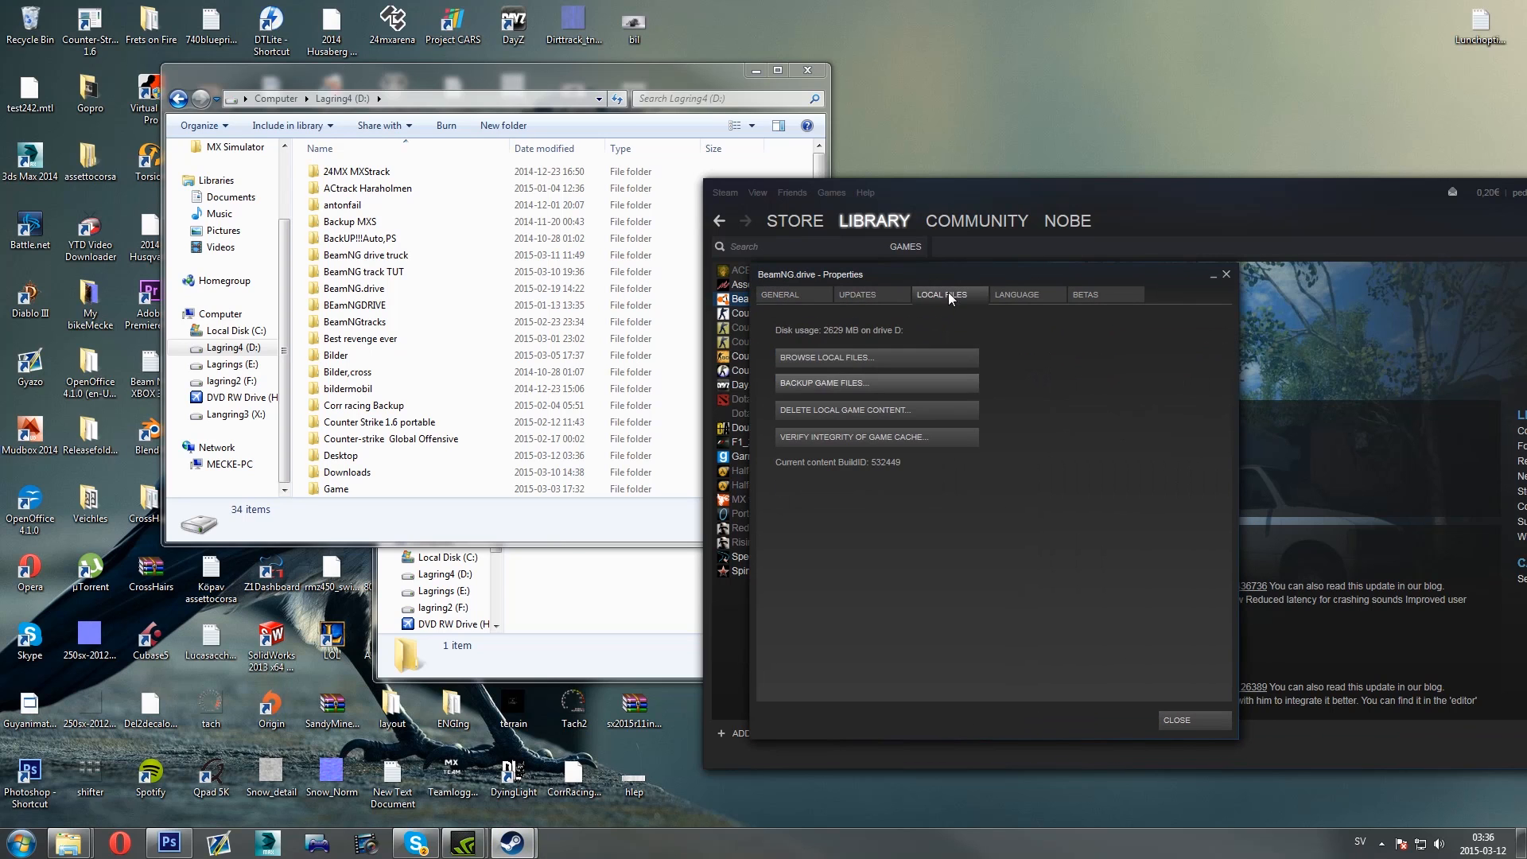
{"action": "left_click", "coordinate": [828, 358]}
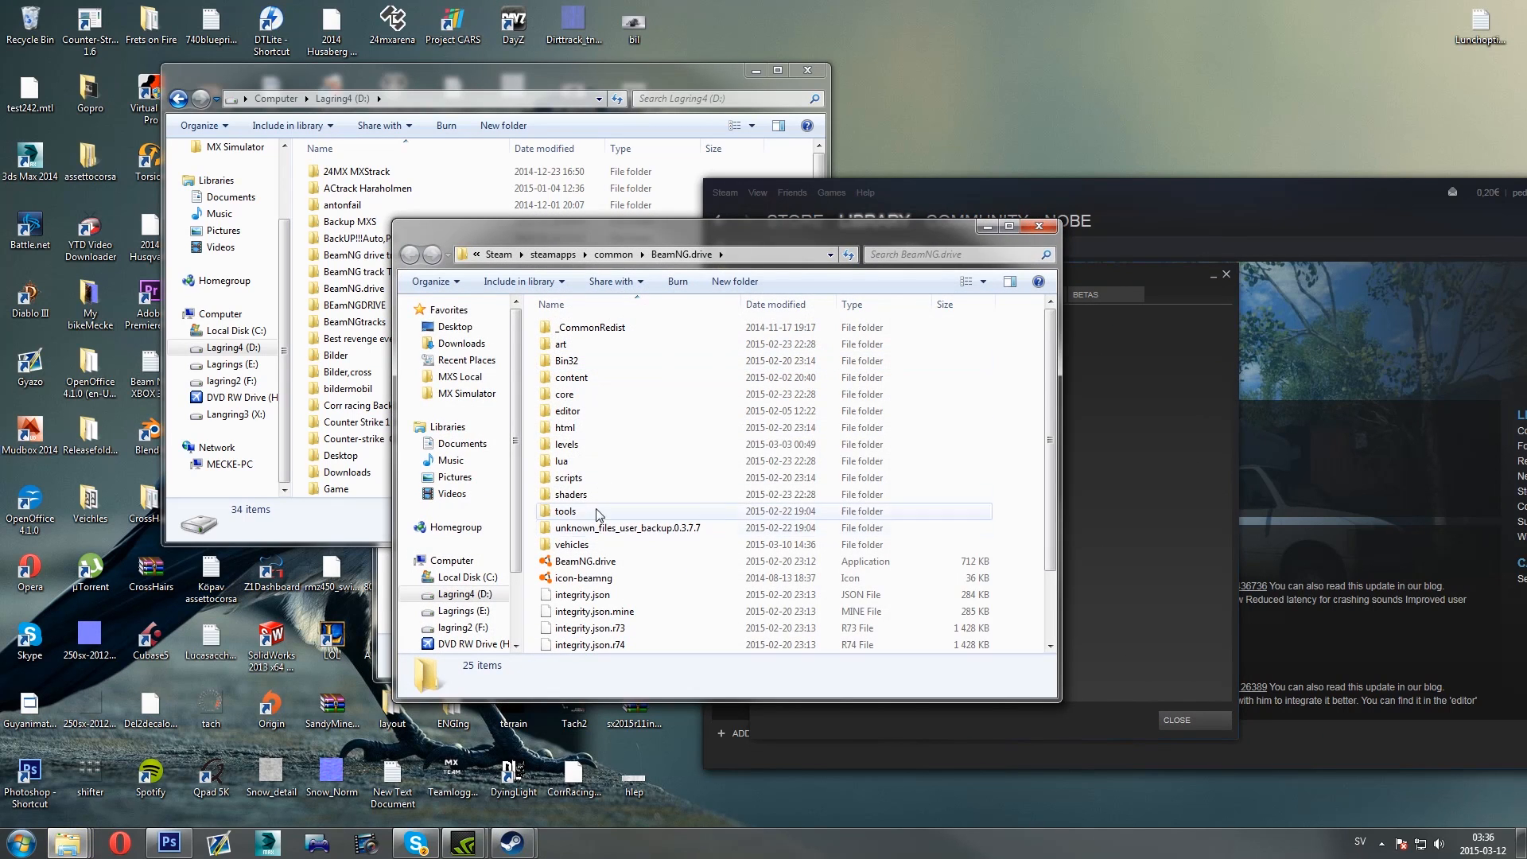
Open the levels folder of the Steam installation and locate its Tutorial folder
{"action": "double_click", "coordinate": [587, 450]}
{"action": "scroll", "coordinate": [620, 568], "scroll_direction": "down", "scroll_amount": 9}
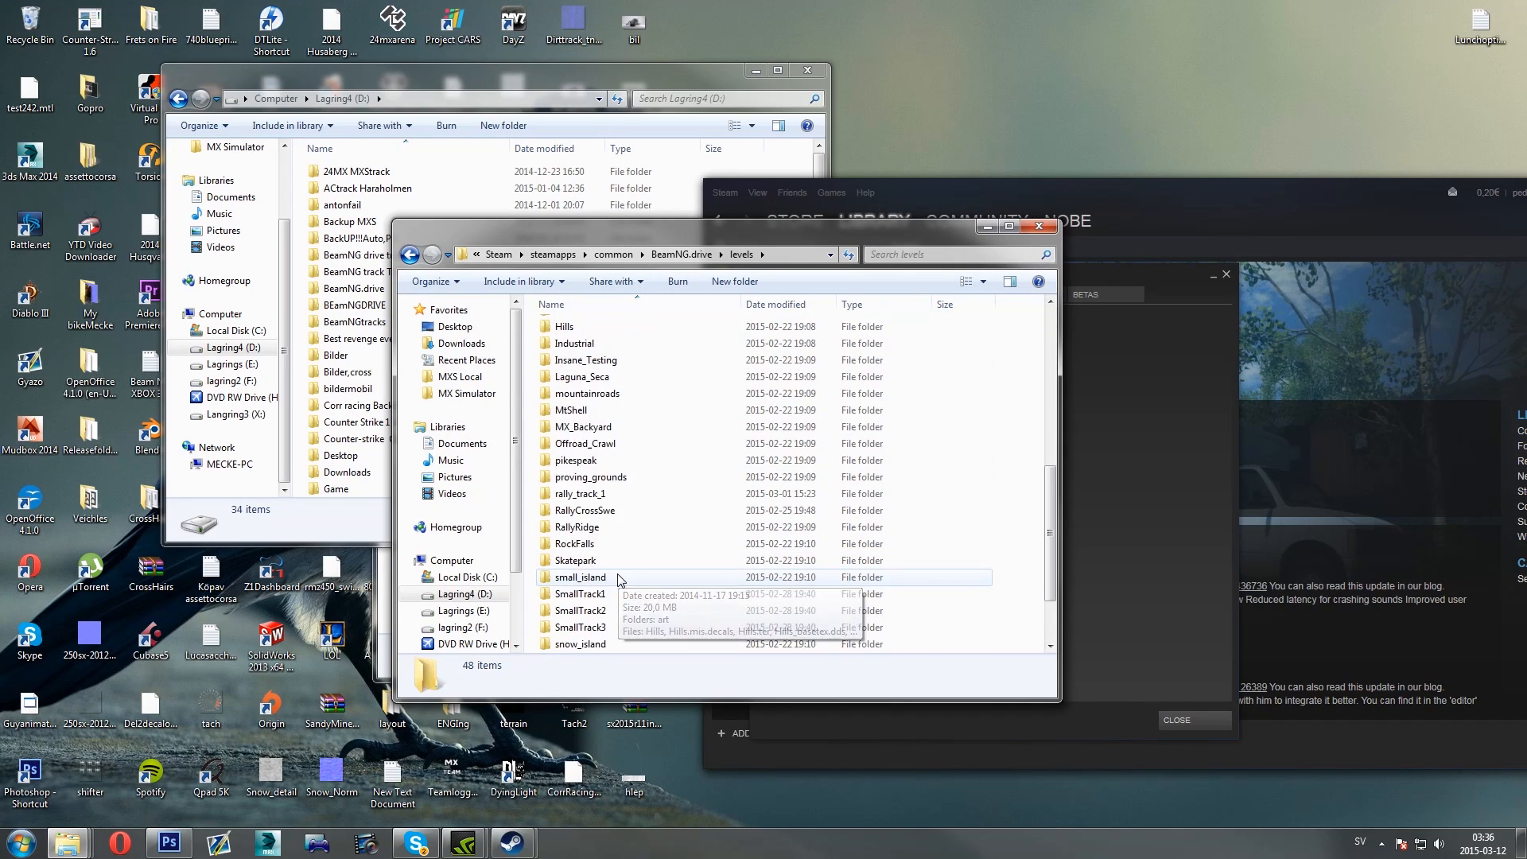
{"action": "double_click", "coordinate": [571, 610]}
{"action": "key", "text": "BackSpace"}
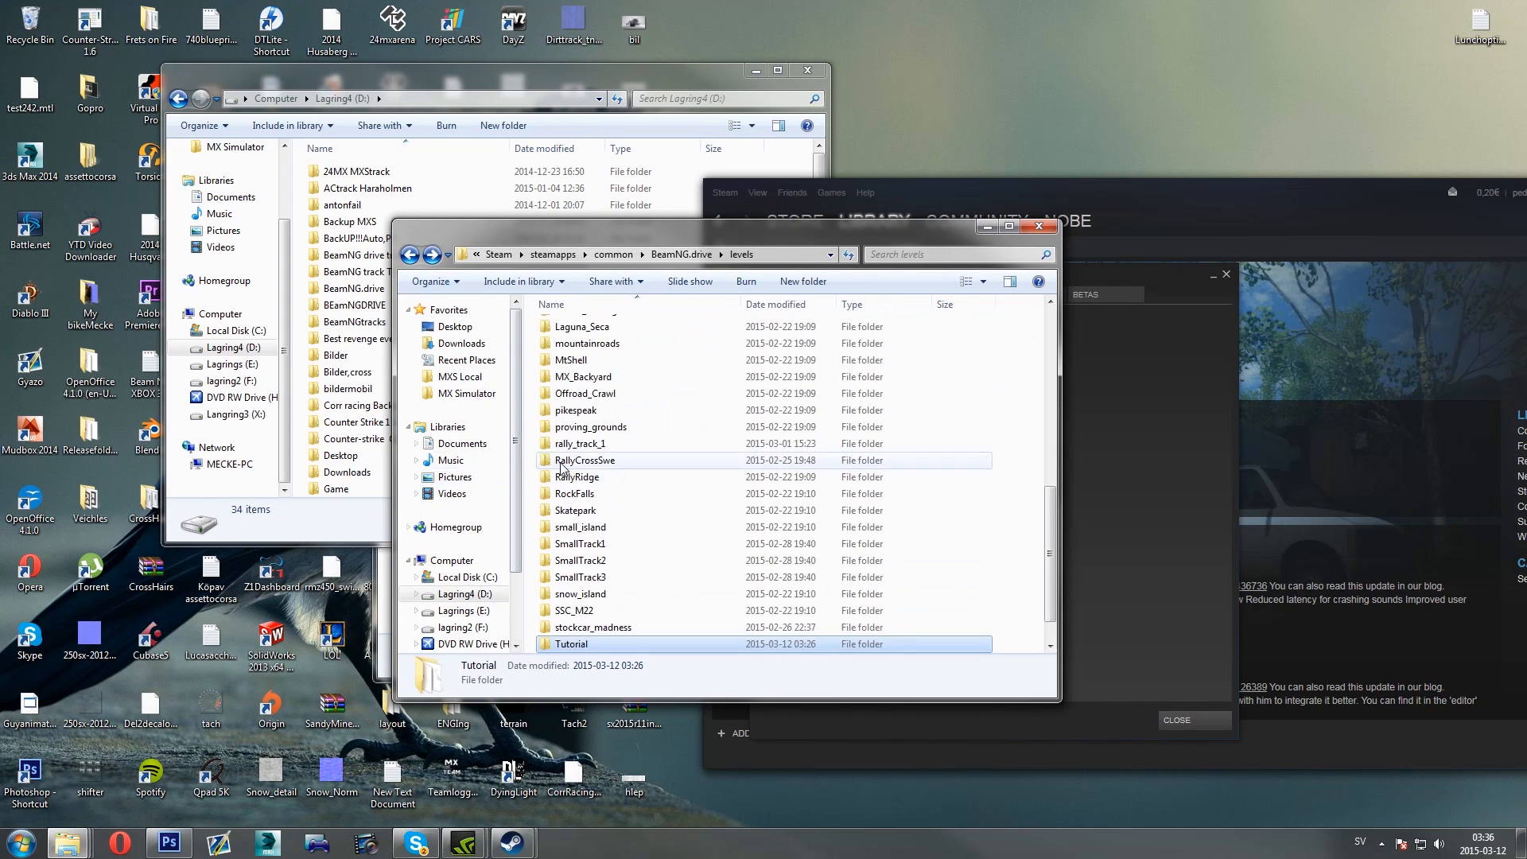
Copy the Tutorial folder from the documents levels folder into the Steam installation's levels folder, merging it and replacing Tutorial_0.ter
{"action": "left_click", "coordinate": [365, 425]}
{"action": "double_click", "coordinate": [354, 288]}
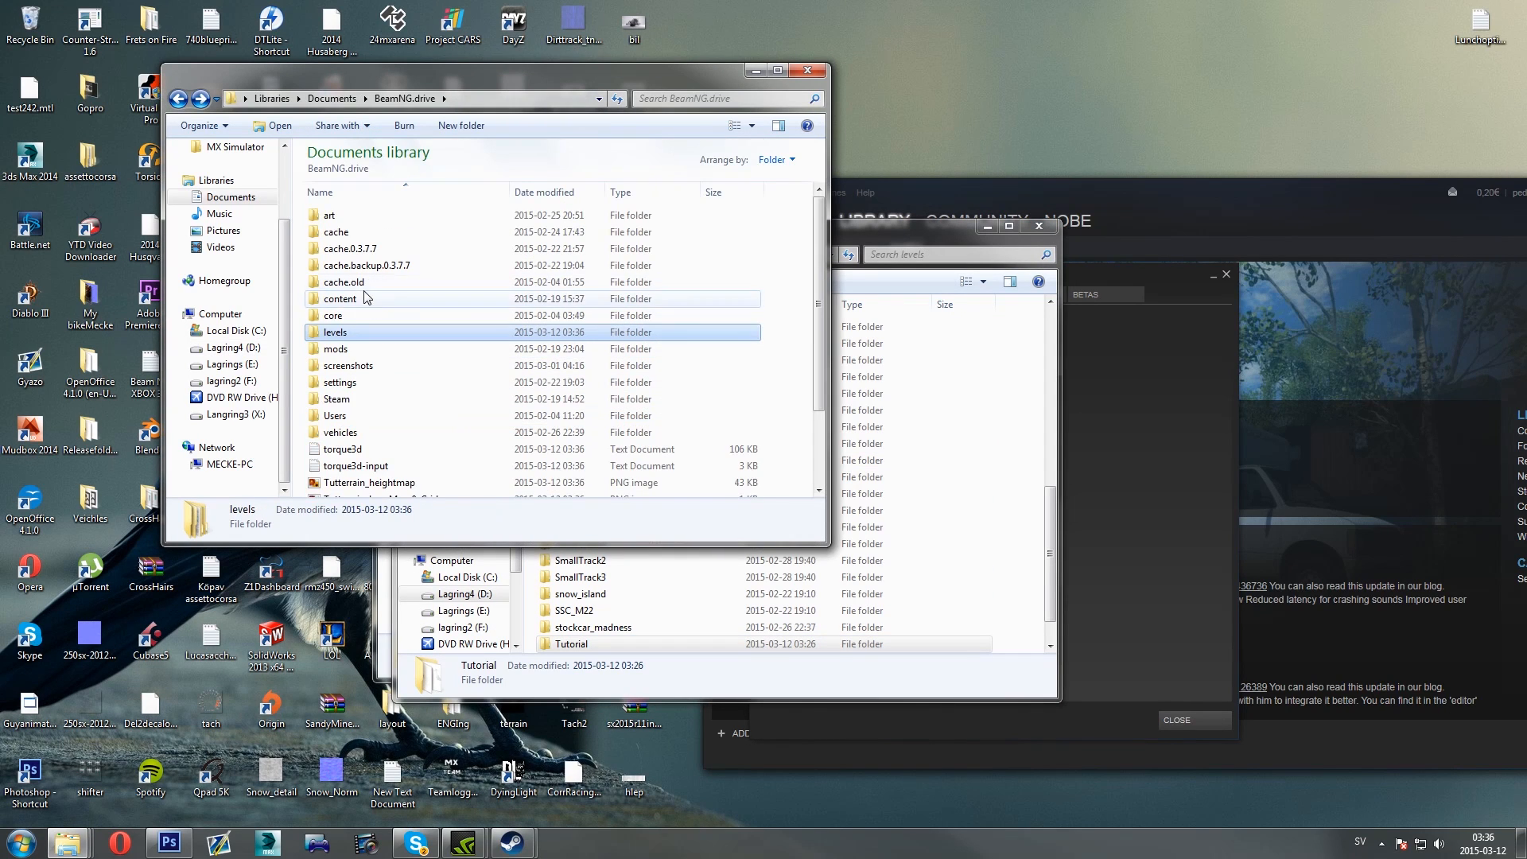
{"action": "double_click", "coordinate": [352, 340]}
{"action": "left_click", "coordinate": [354, 282]}
{"action": "left_click", "coordinate": [1018, 440]}
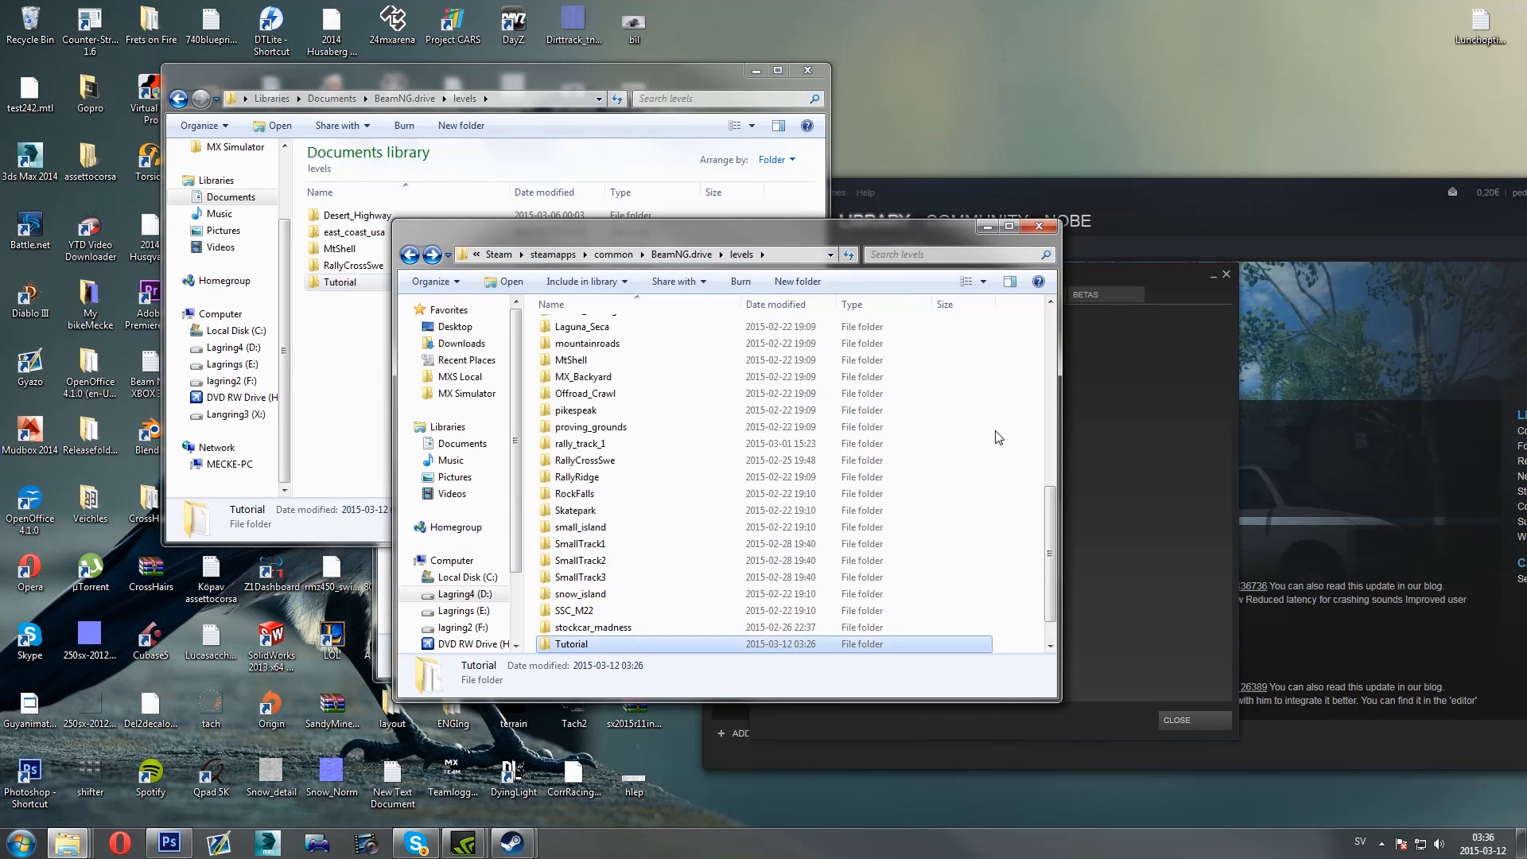
{"action": "key", "text": "ctrl+v"}
{"action": "left_click", "coordinate": [824, 603]}
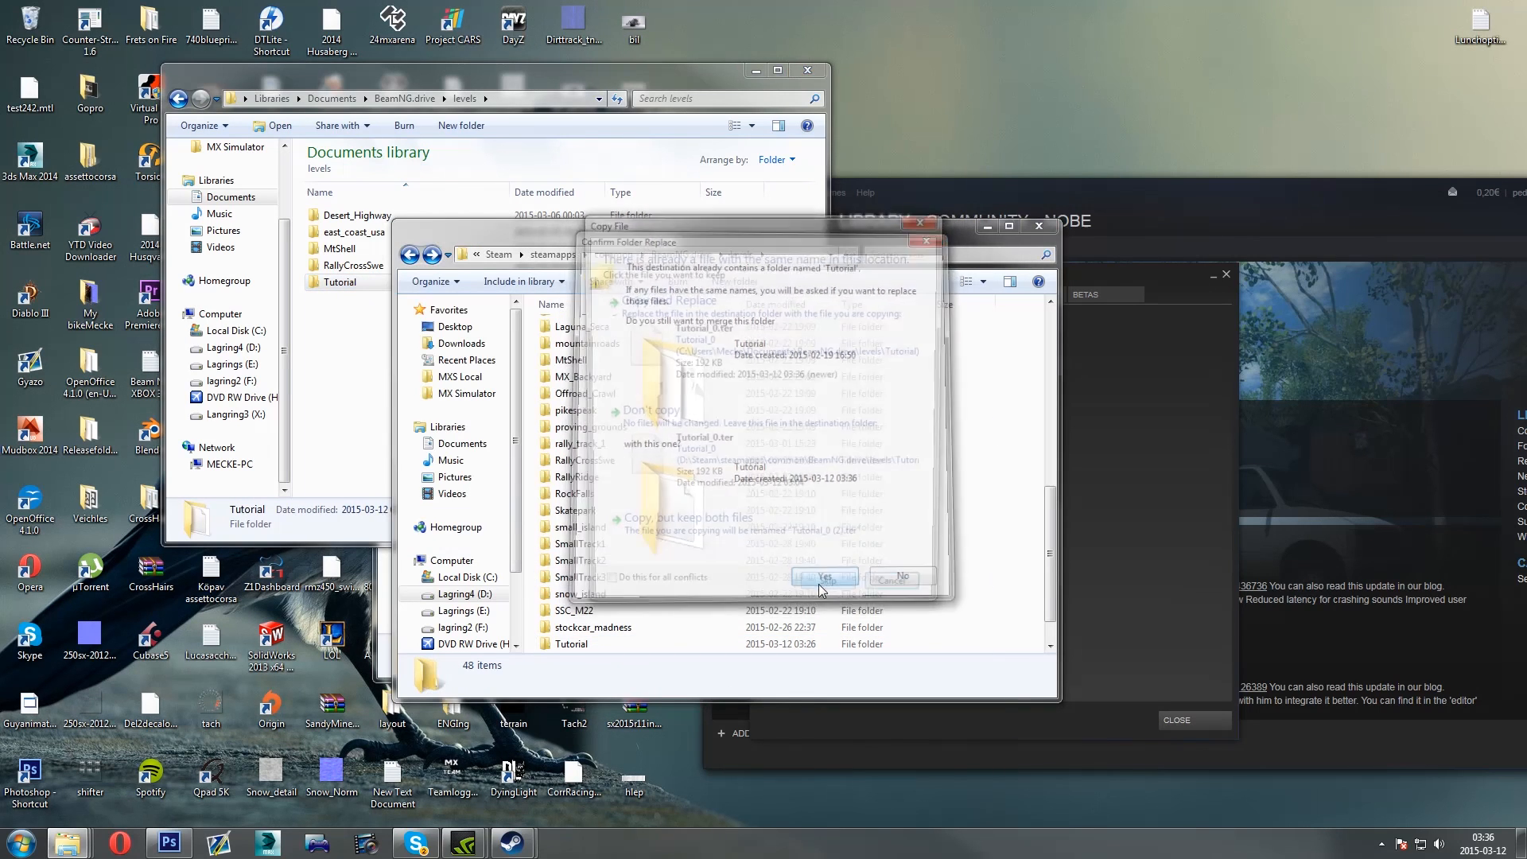
{"action": "left_click", "coordinate": [715, 336]}
Delete Tutorial_0.ter.depth from the Tutorial folder in the Steam installation
{"action": "double_click", "coordinate": [589, 643]}
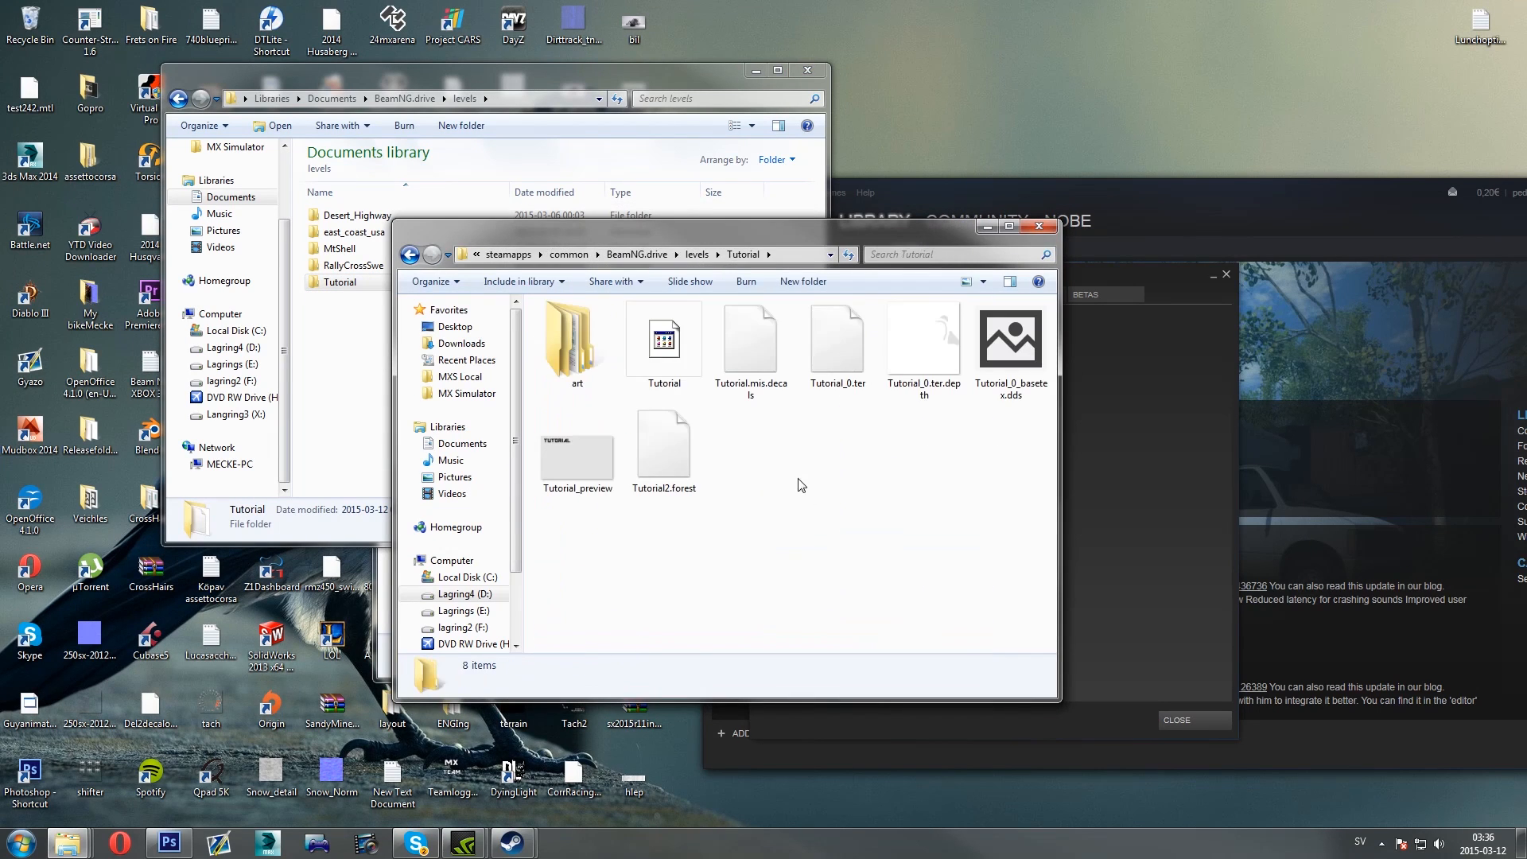
{"action": "left_click", "coordinate": [911, 358]}
{"action": "key", "text": "Delete"}
{"action": "key", "text": "Return"}
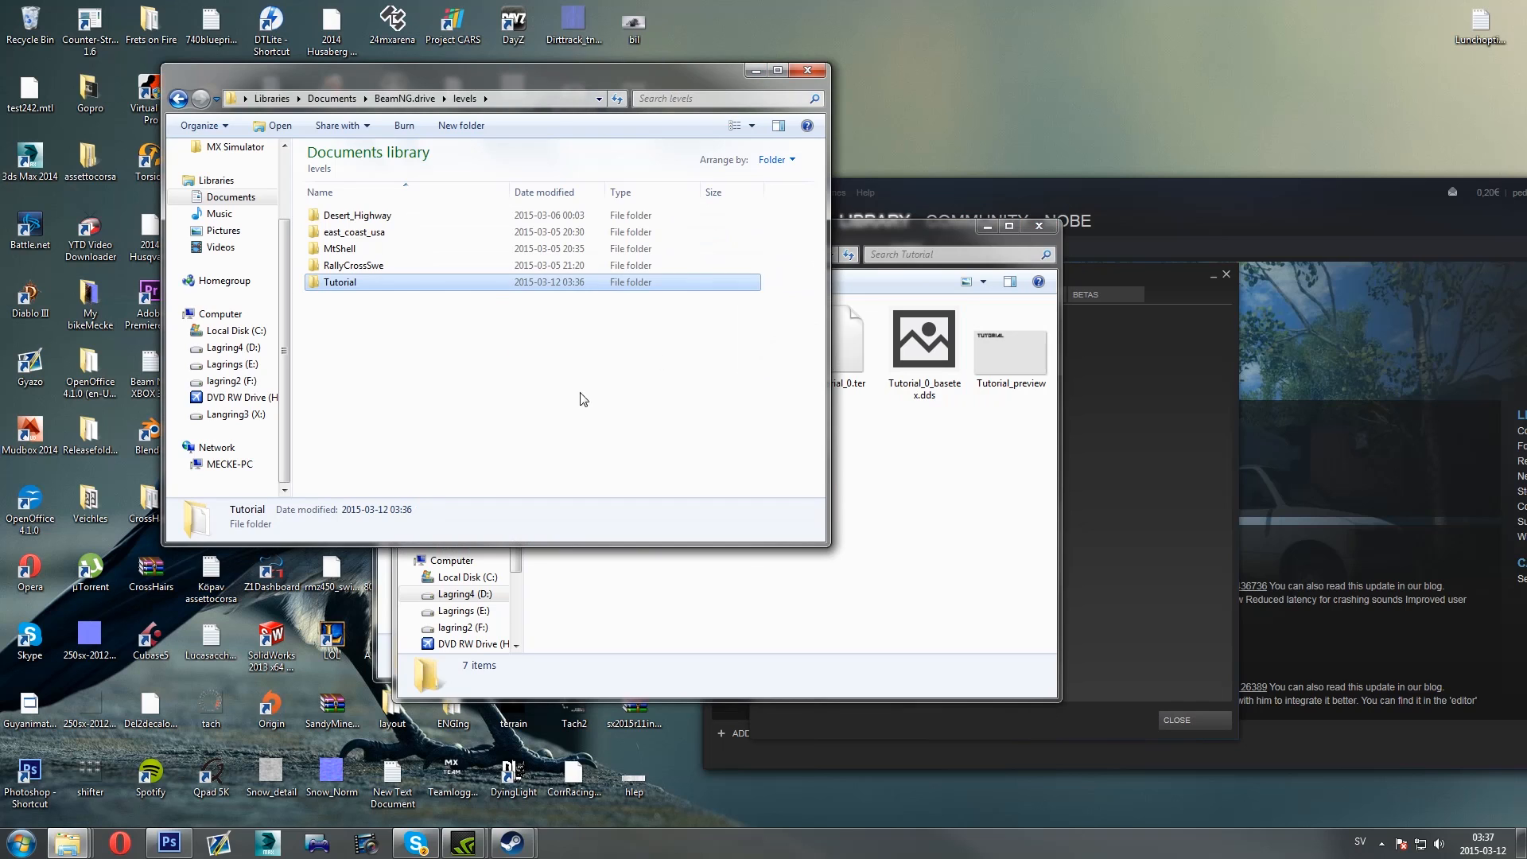
Return the documents window to the BeamNG.drive folder and close the two Explorer windows showing the Tutorial folders
{"action": "key", "text": "alt+Left"}
{"action": "left_click", "coordinate": [886, 434]}
{"action": "left_click", "coordinate": [1040, 226]}
{"action": "left_click", "coordinate": [626, 612]}
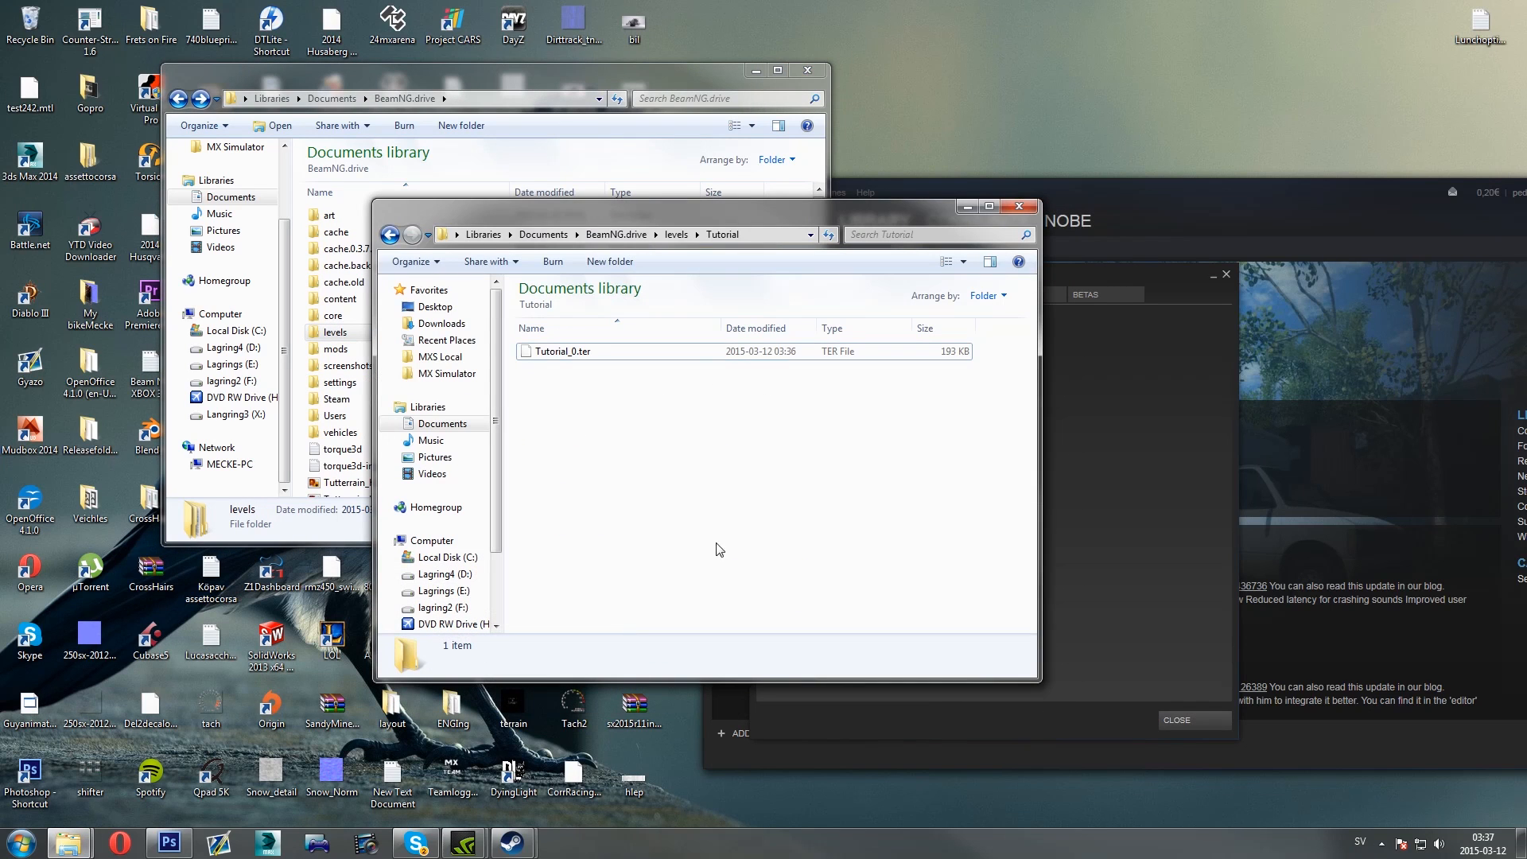
{"action": "left_click", "coordinate": [1019, 206]}
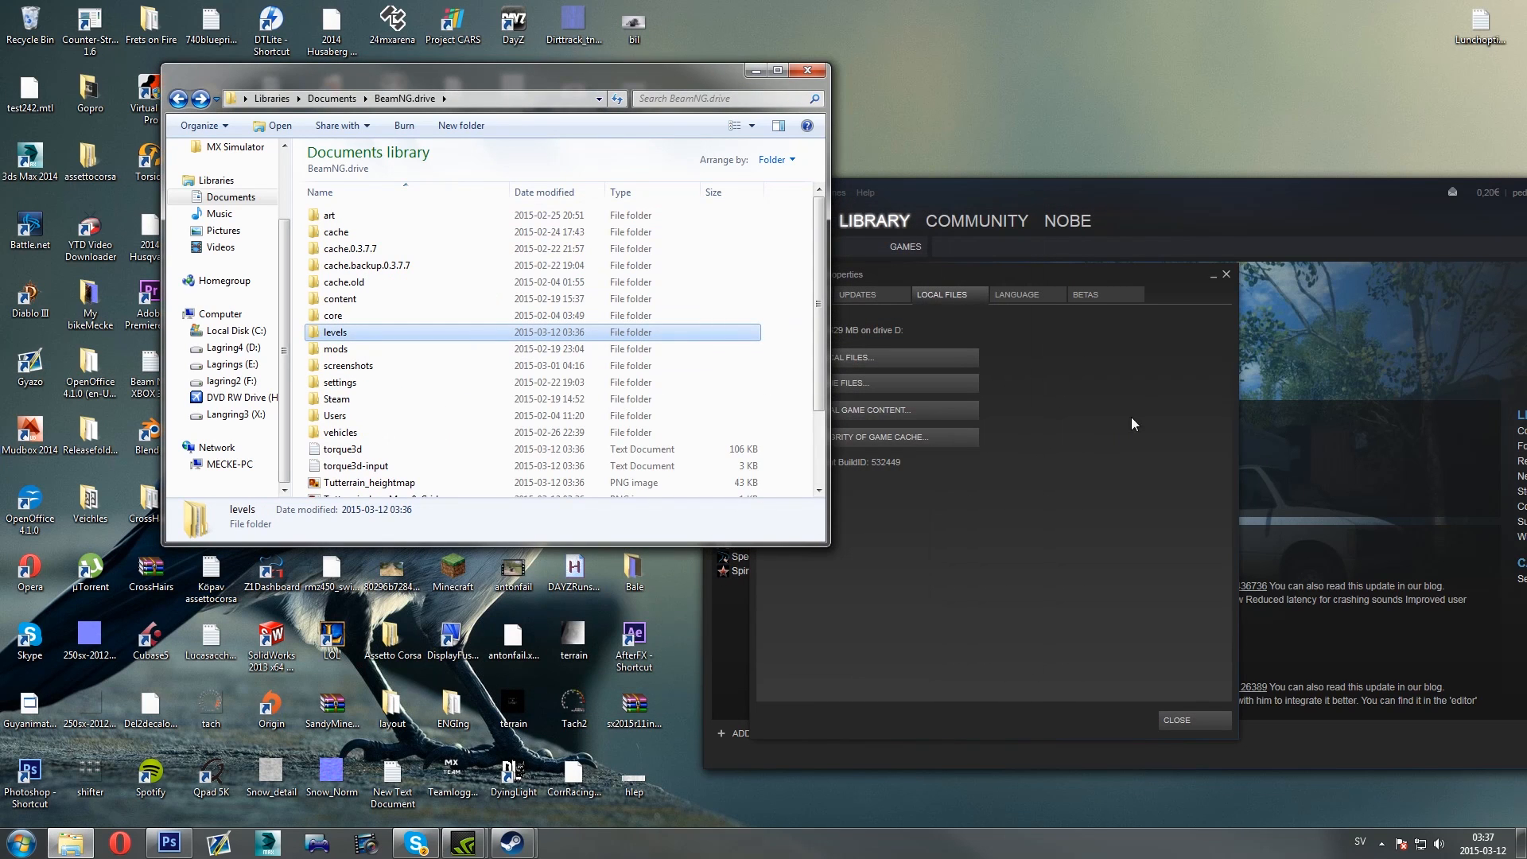
Close the BeamNG.drive properties dialog in Steam and move the Steam and Explorer windows aside
{"action": "left_click", "coordinate": [1228, 276]}
{"action": "left_click_drag", "start_coordinate": [1203, 213], "coordinate": [1398, 162]}
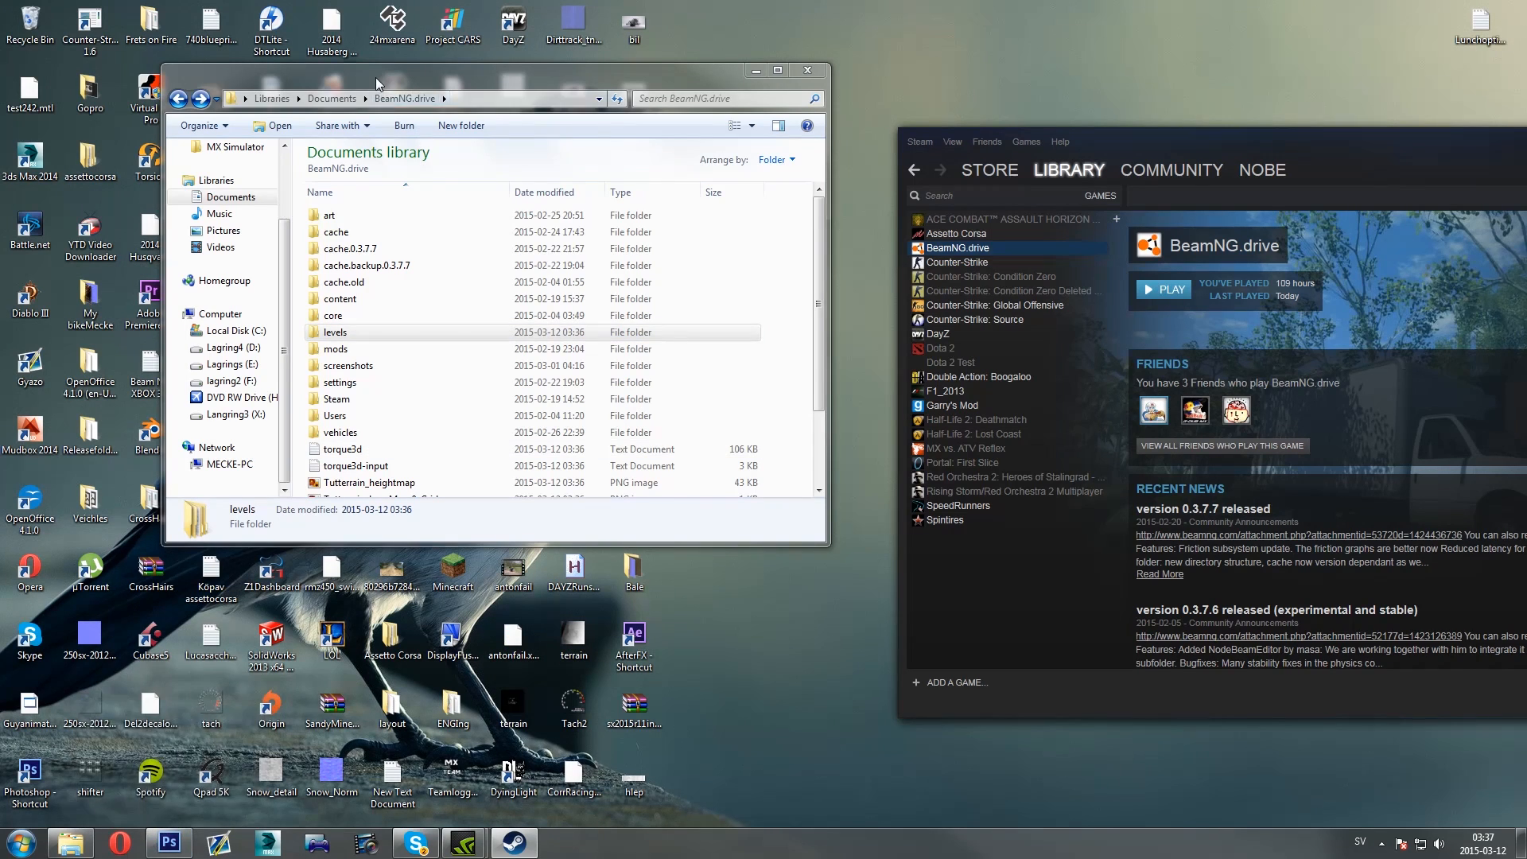
{"action": "left_click_drag", "start_coordinate": [477, 70], "coordinate": [968, 69]}
Switch to Photoshop and close both Untitled-1 and Tutterrain_layerMap_5_Mud.png without saving changes
{"action": "left_click", "coordinate": [170, 845]}
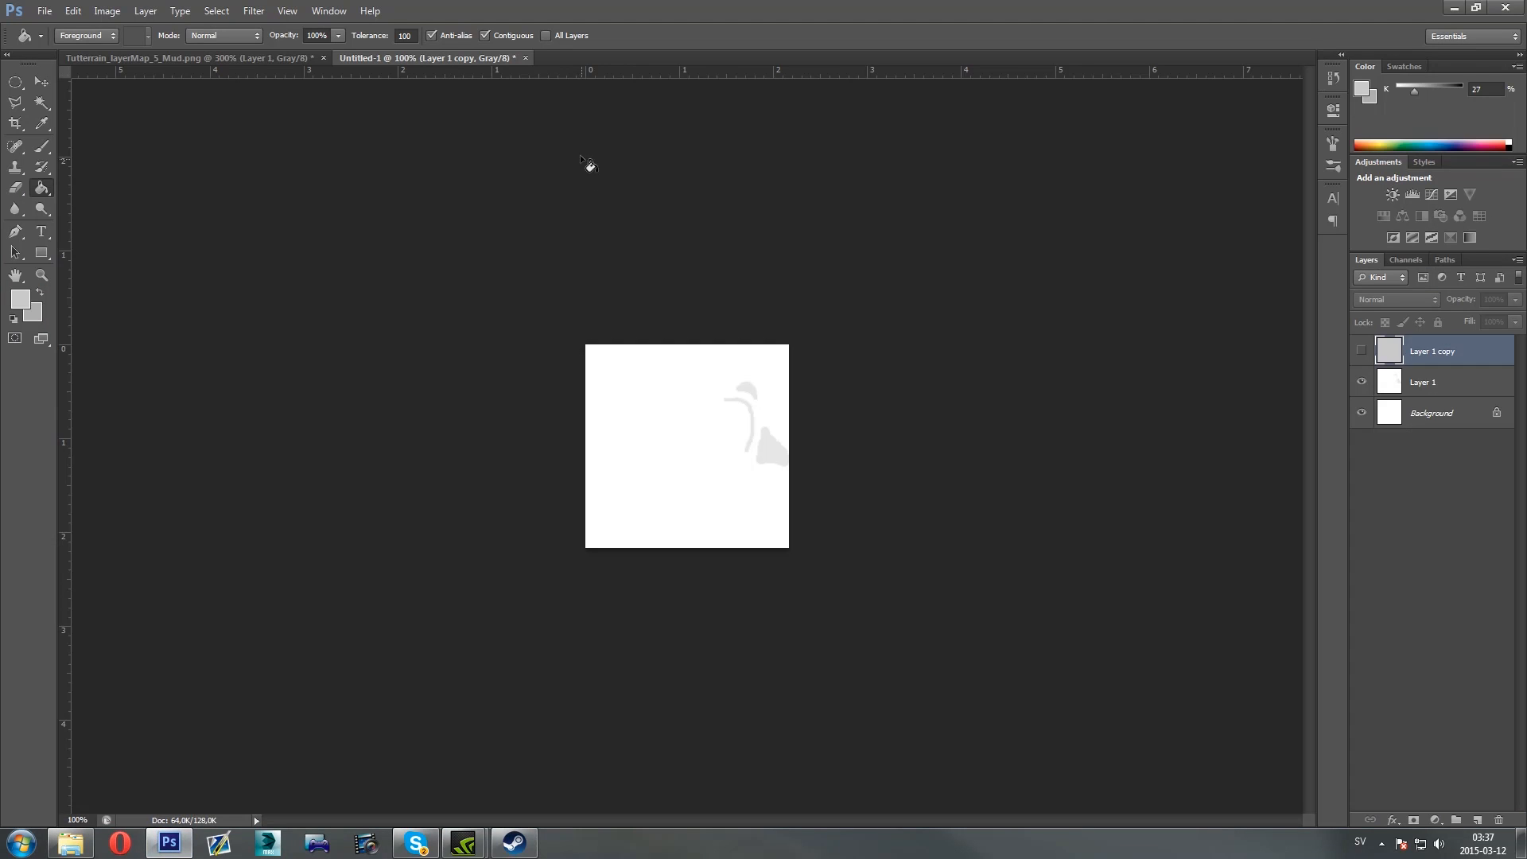
{"action": "left_click", "coordinate": [524, 58]}
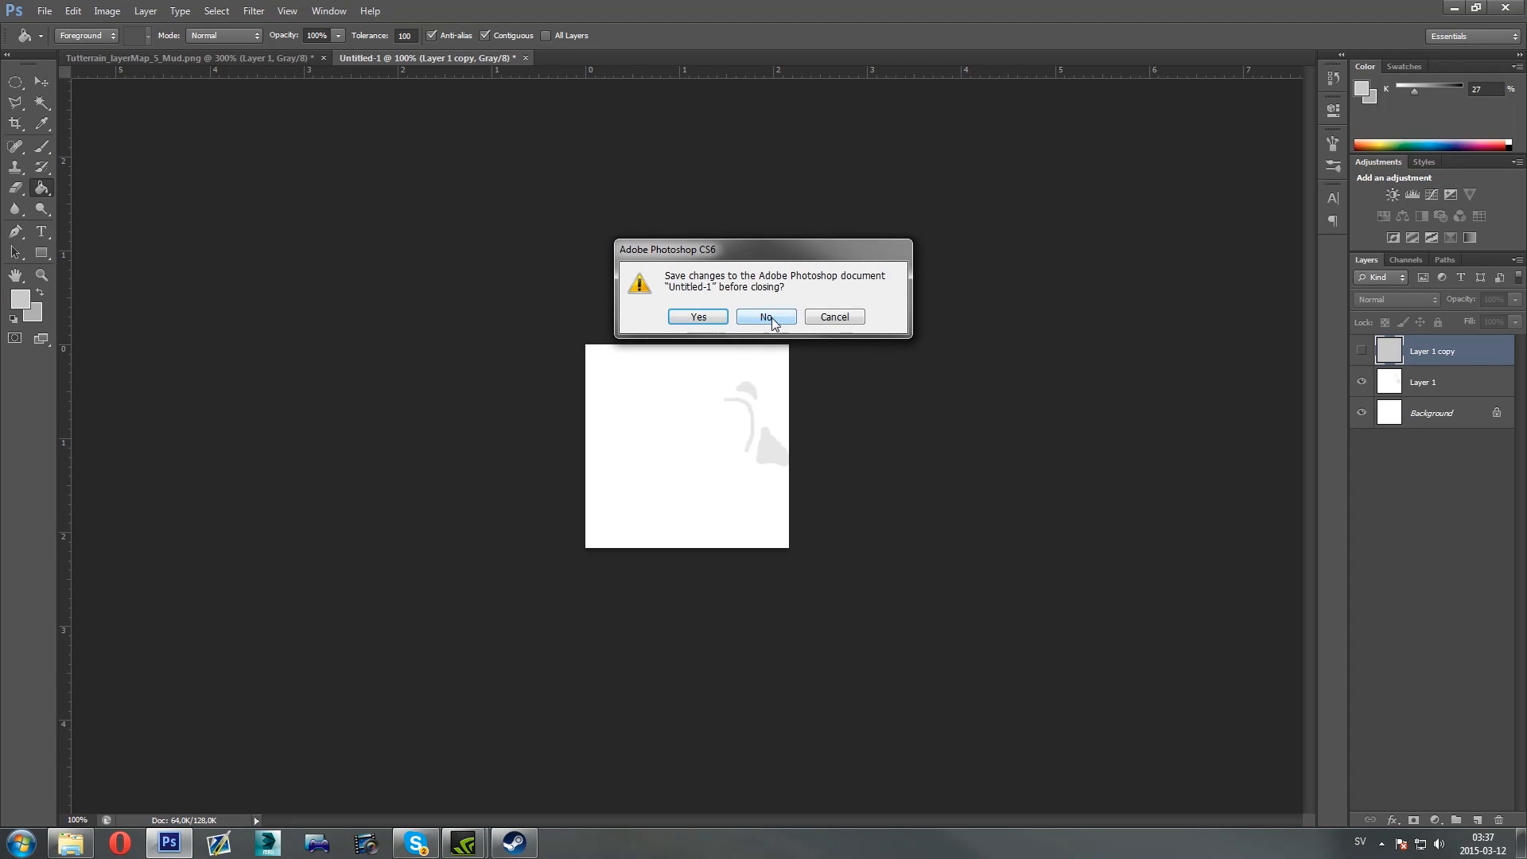
{"action": "left_click", "coordinate": [766, 317]}
{"action": "left_click", "coordinate": [324, 58]}
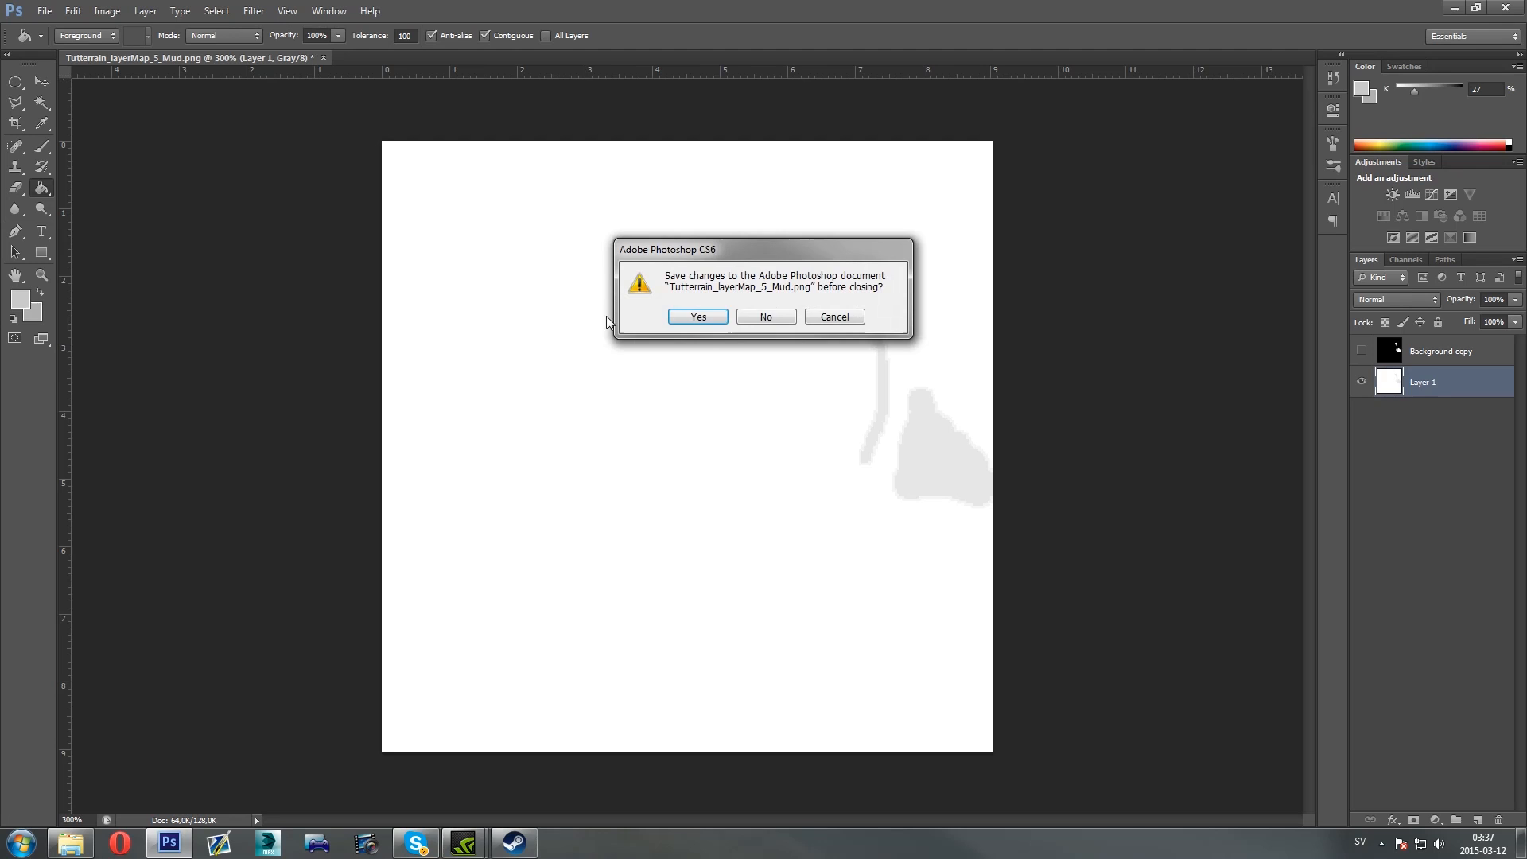
{"action": "left_click", "coordinate": [766, 316]}
Open Tutterrain_layerMap_5_Mud from the BeamNG.drive documents folder in Photoshop
{"action": "left_click", "coordinate": [71, 843]}
{"action": "scroll", "coordinate": [899, 414], "scroll_direction": "down", "scroll_amount": 1}
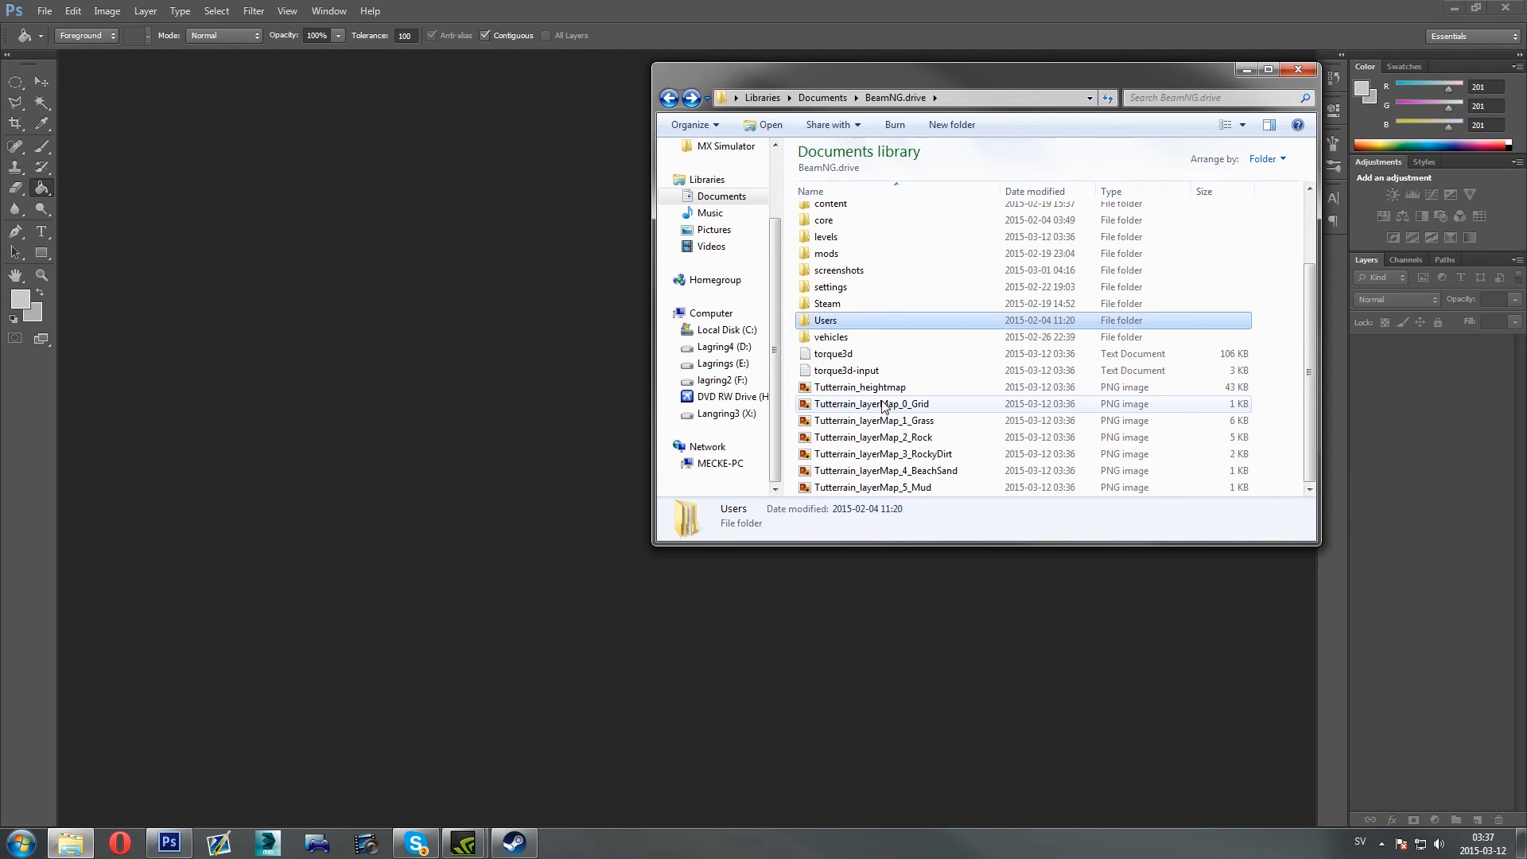
{"action": "left_click", "coordinate": [913, 490]}
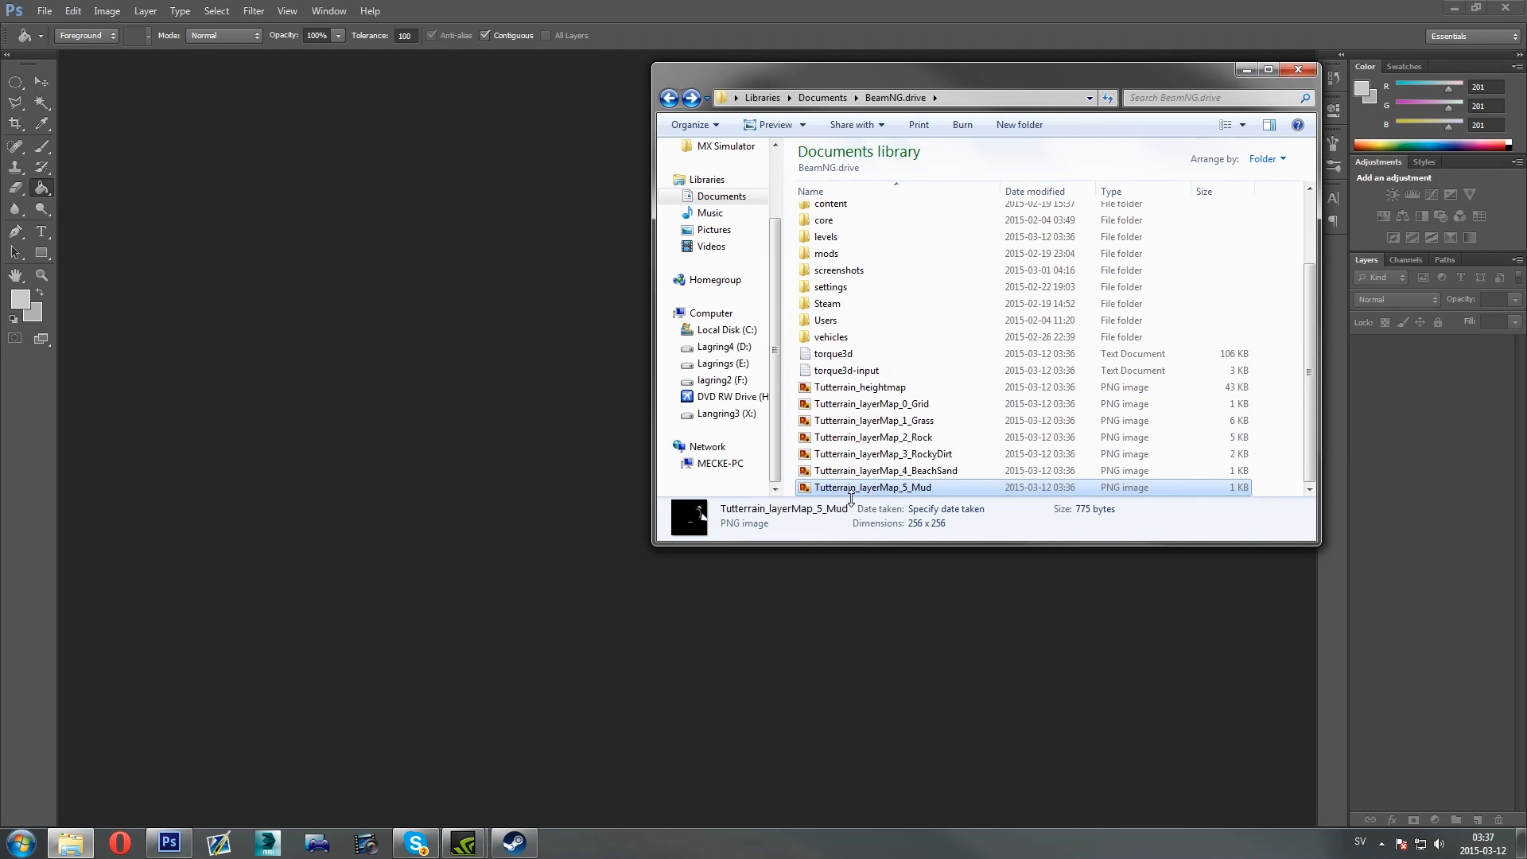
{"action": "left_click", "coordinate": [878, 487]}
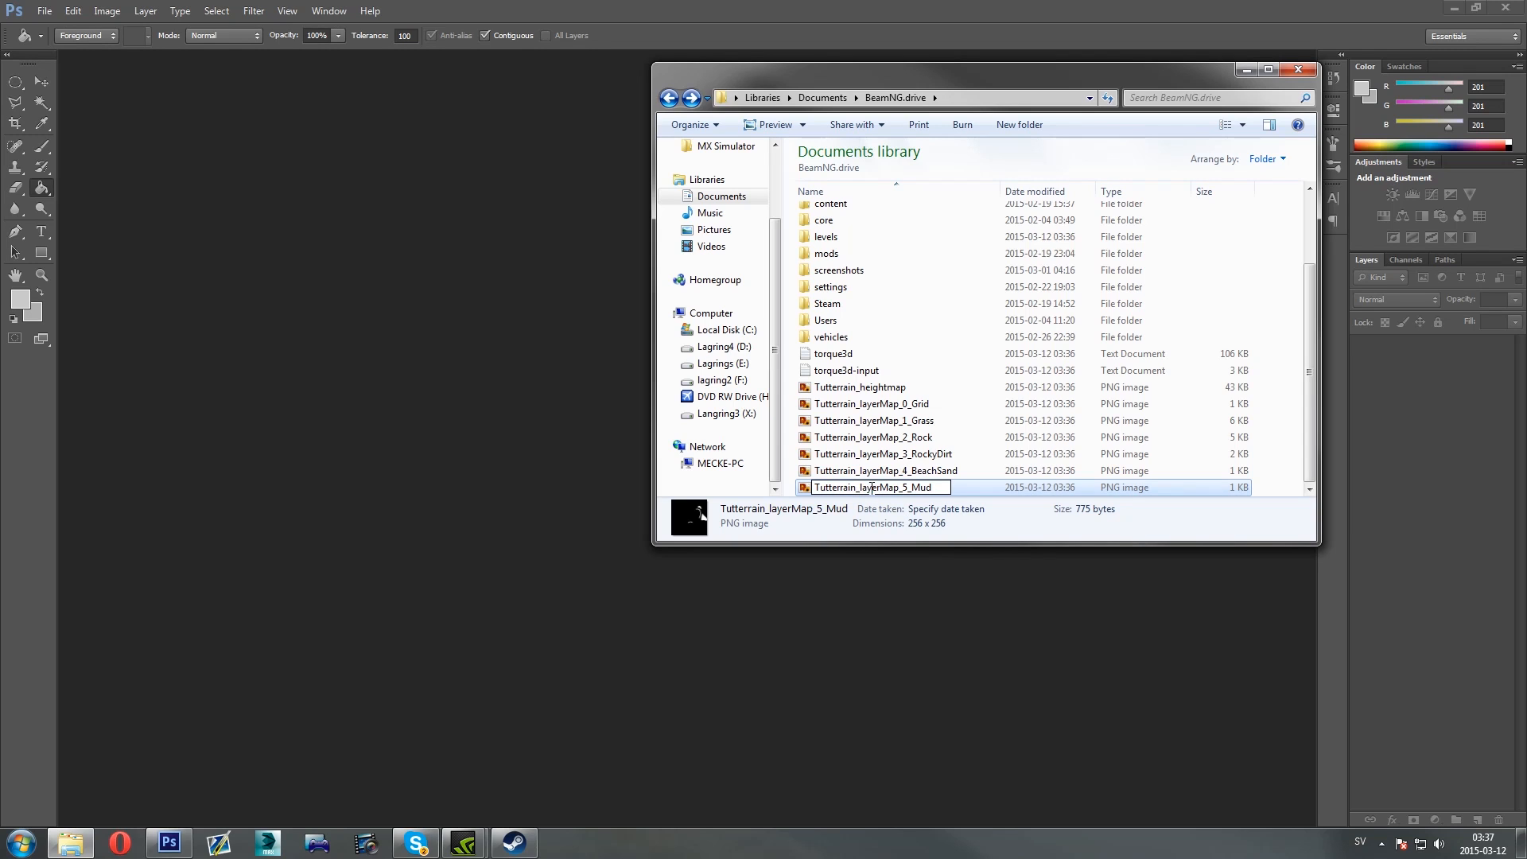
{"action": "left_click_drag", "start_coordinate": [877, 488], "coordinate": [739, 492]}
{"action": "double_click", "coordinate": [959, 489]}
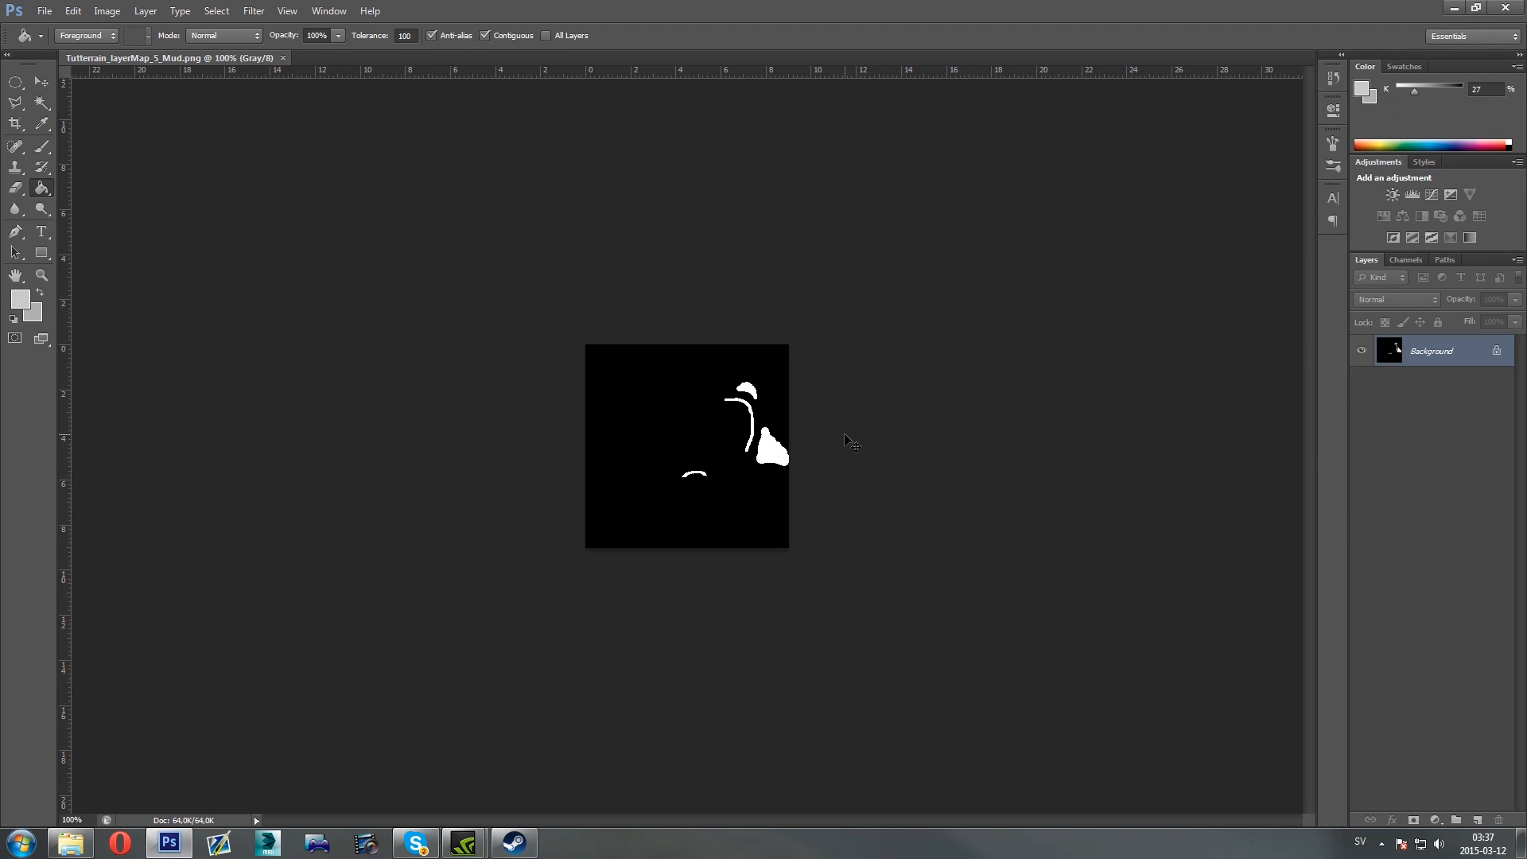
{"action": "key", "text": "ctrl+plus"}
{"action": "key", "text": "ctrl+plus"}
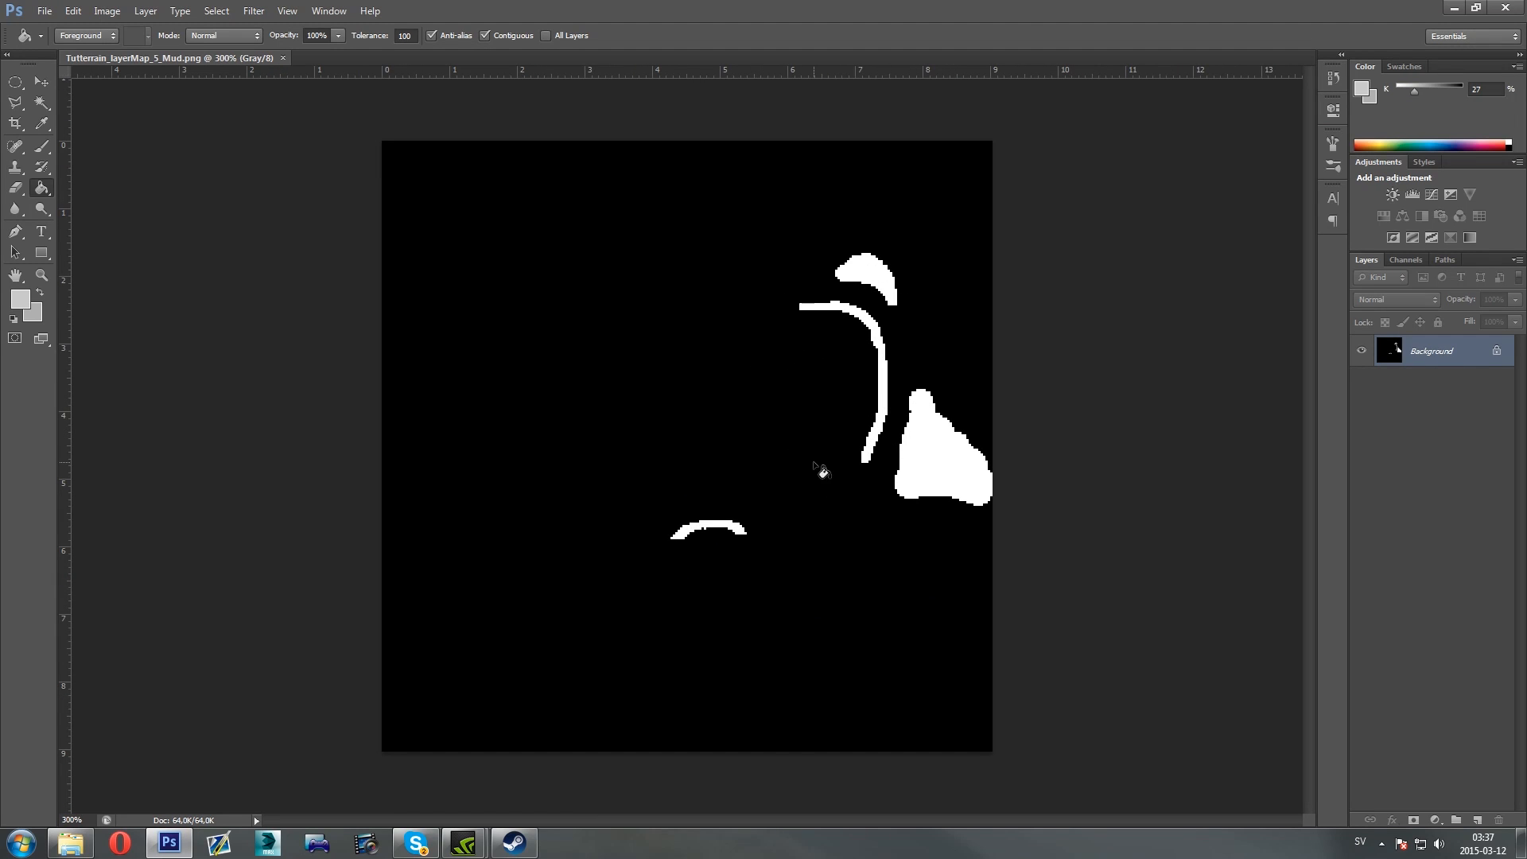
Duplicate the Background layer and delete the original locked Background
{"action": "right_click", "coordinate": [1446, 352]}
{"action": "left_click", "coordinate": [1425, 389]}
{"action": "key", "text": "Return"}
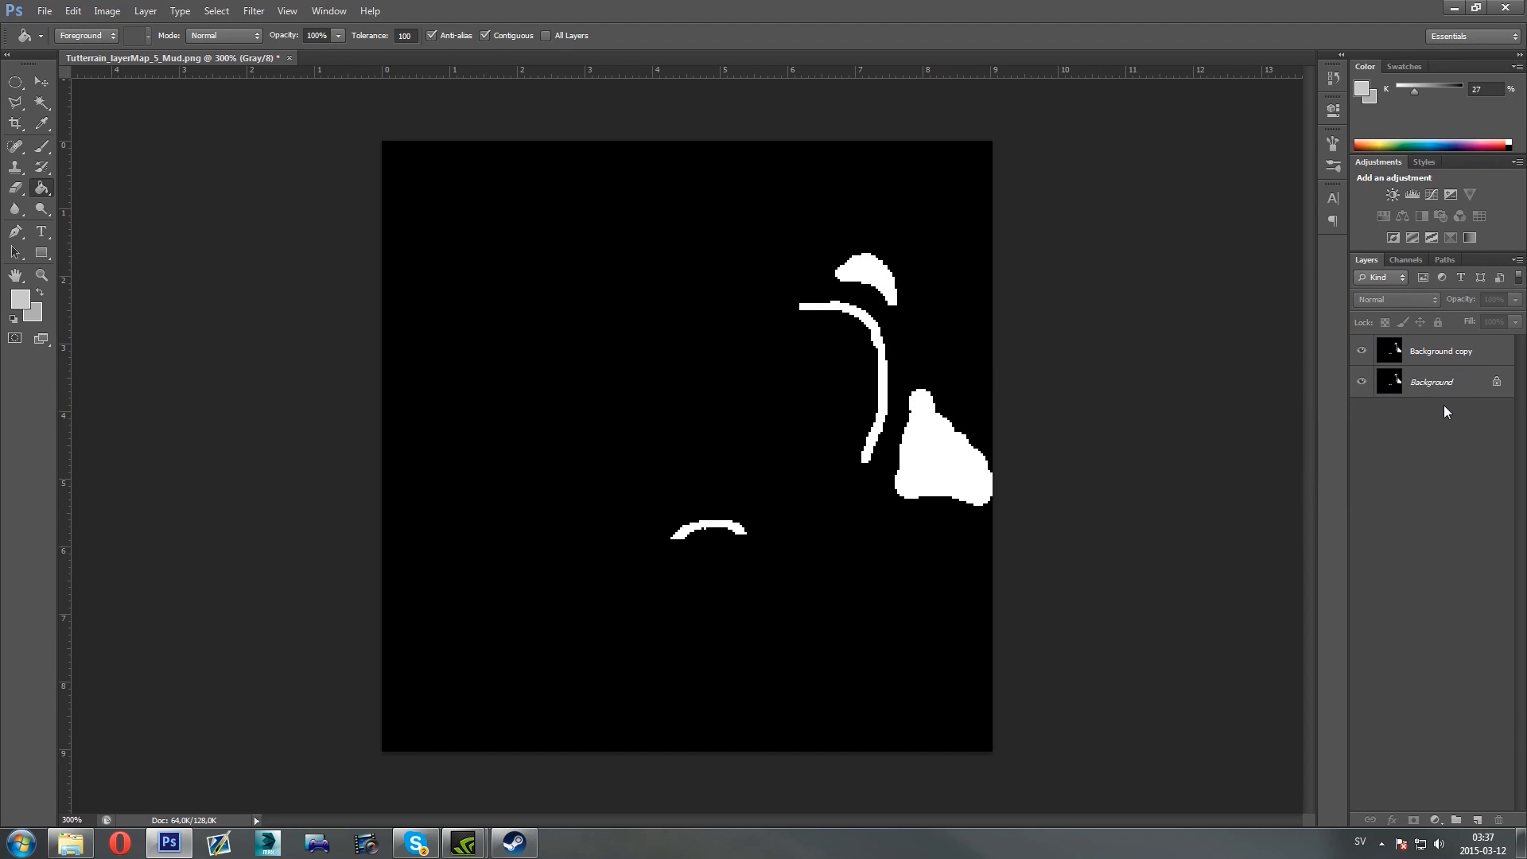
{"action": "left_click", "coordinate": [1446, 392]}
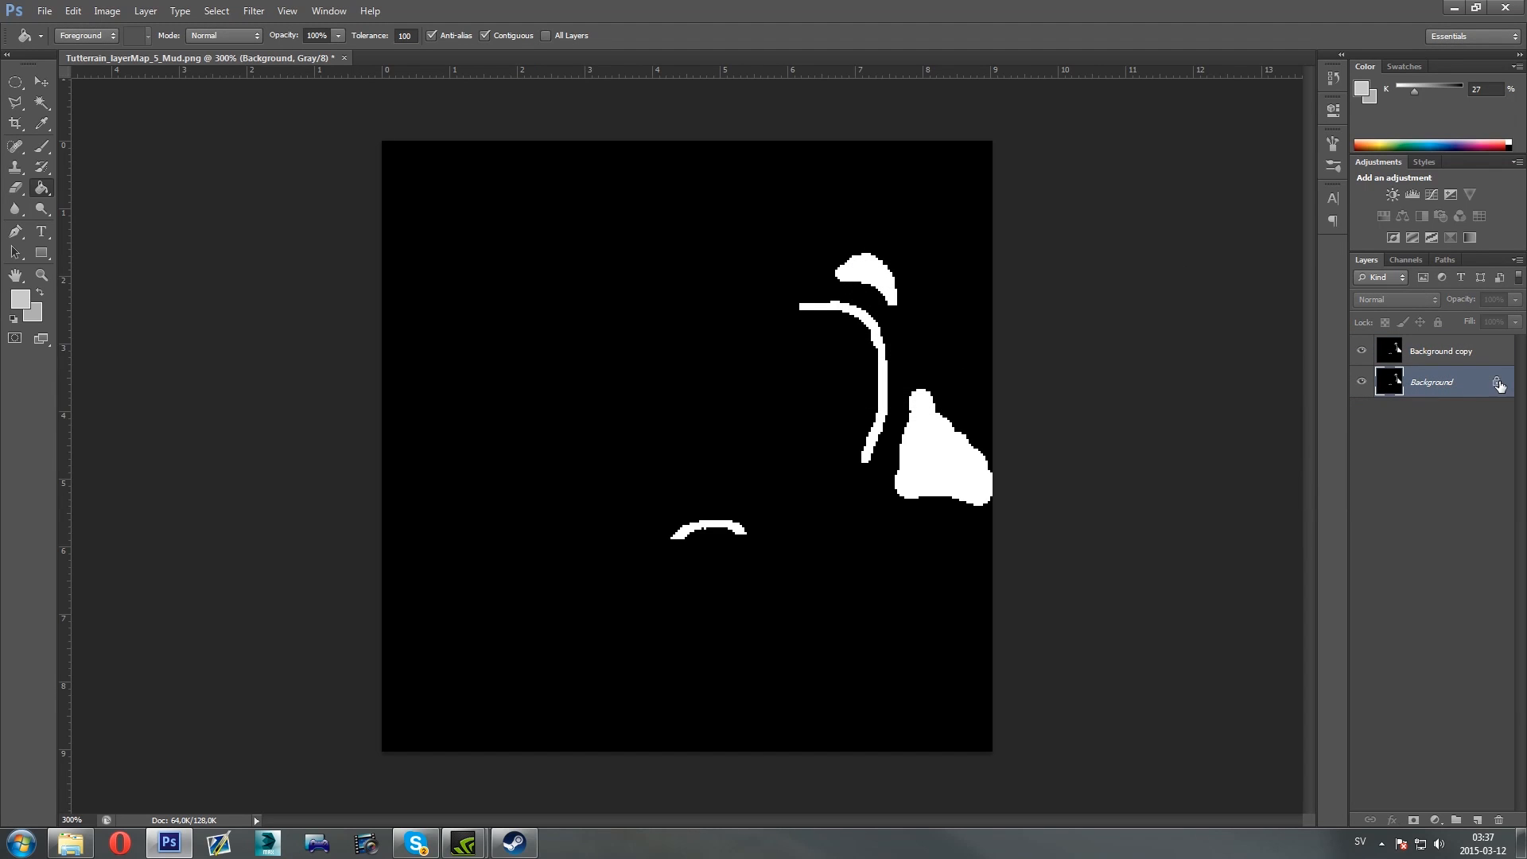
{"action": "key", "text": "Delete"}
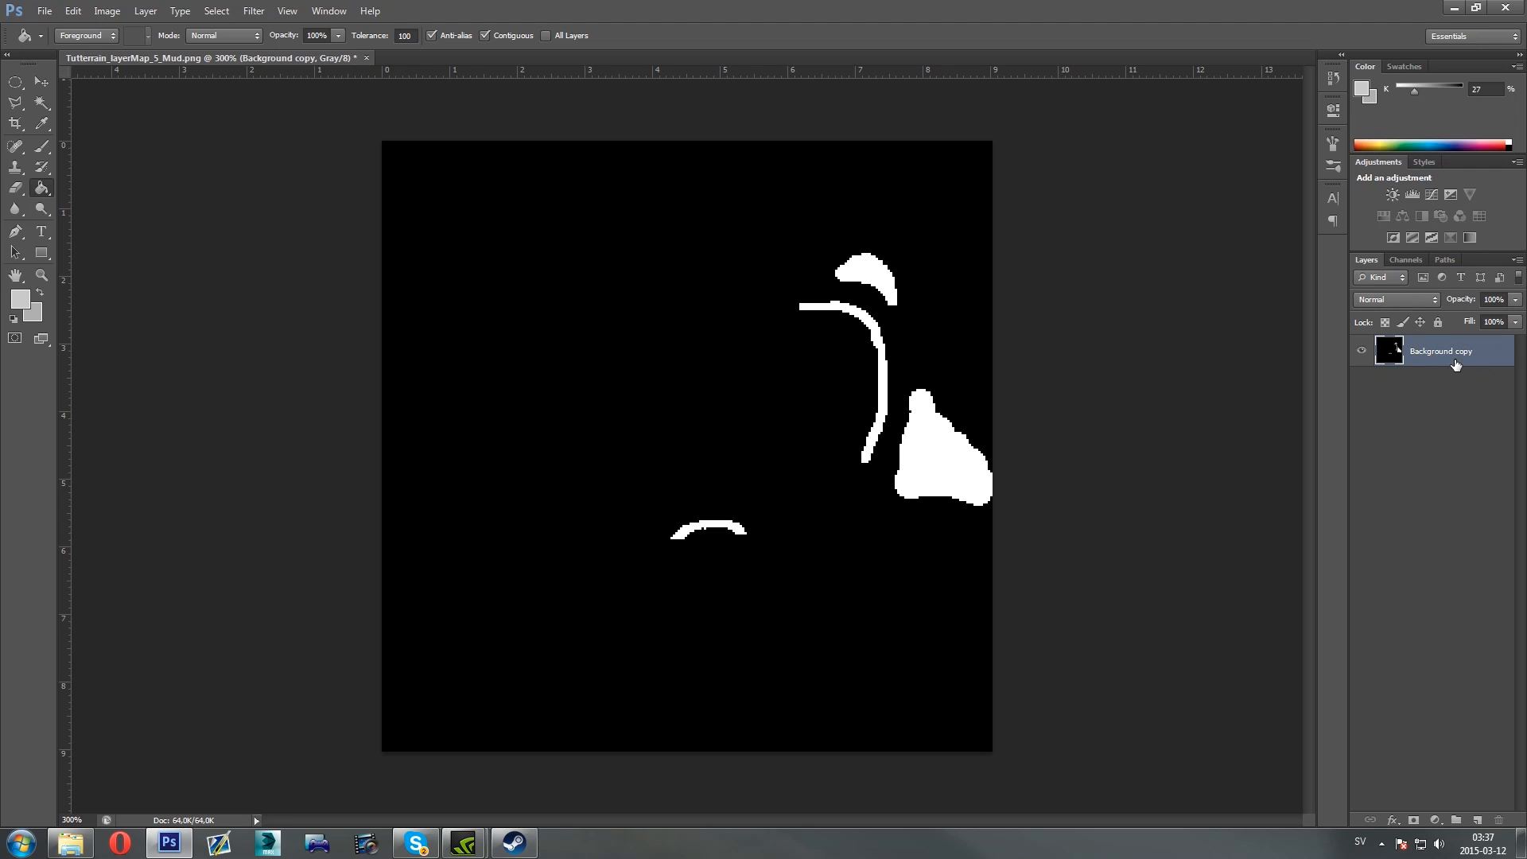
Add a new layer above Background copy and fill it with white using the Paint Bucket
{"action": "left_click", "coordinate": [1477, 820]}
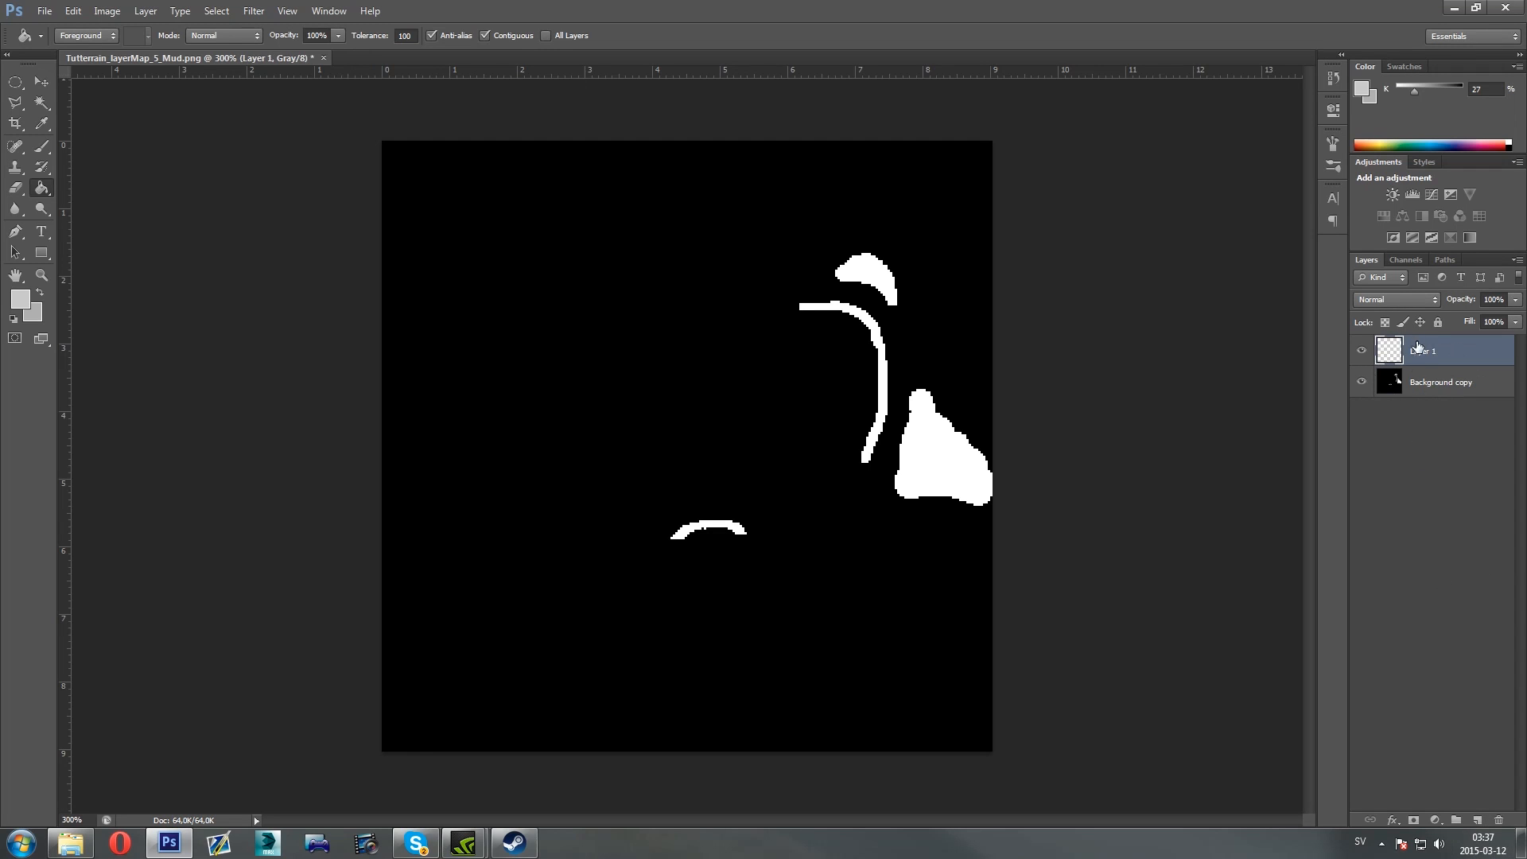
{"action": "left_click", "coordinate": [20, 298]}
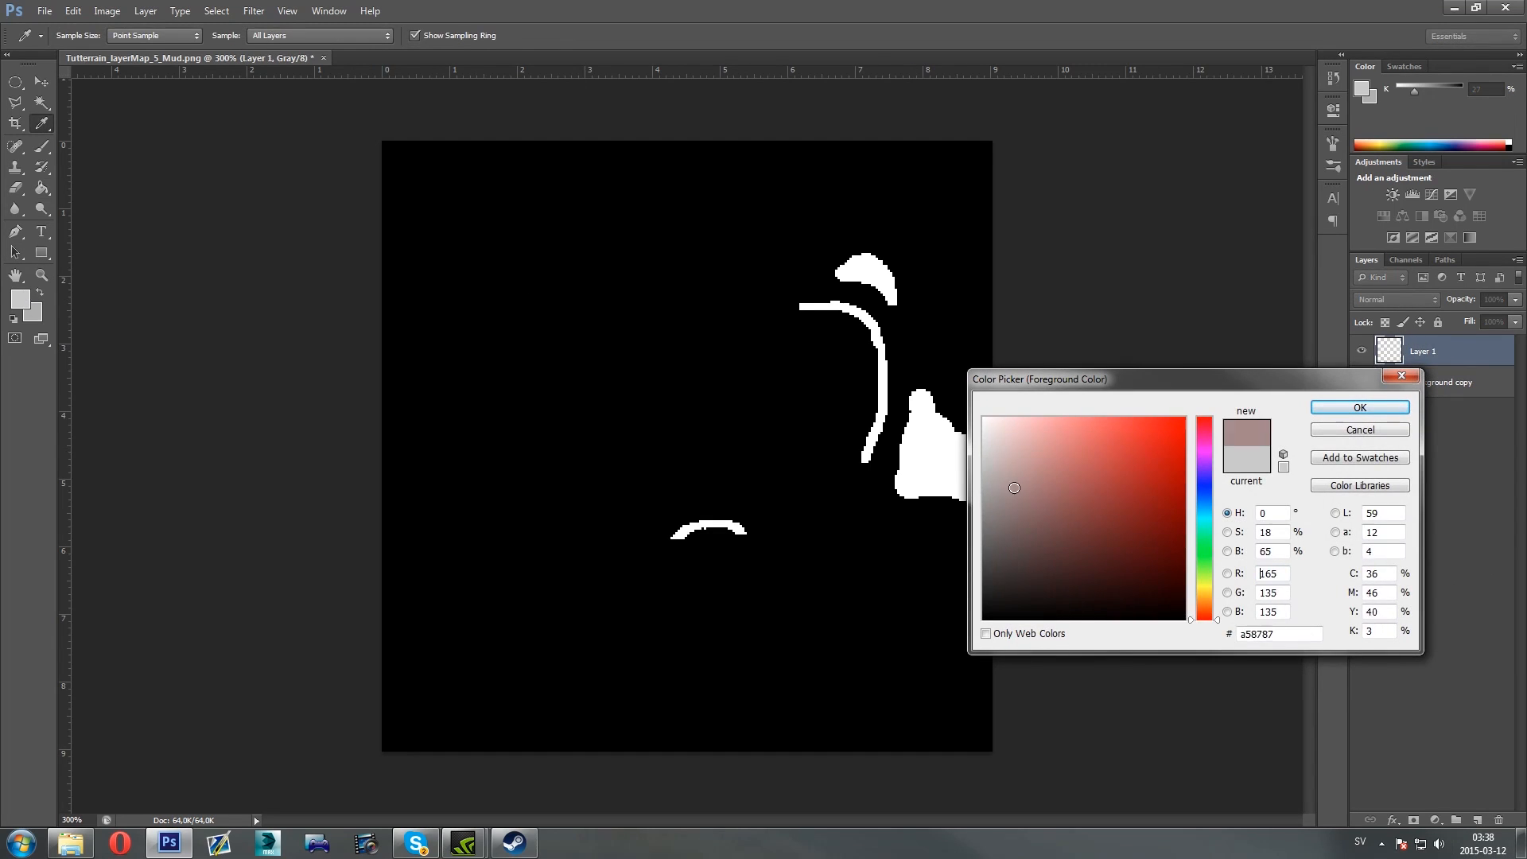
{"action": "left_click", "coordinate": [907, 382]}
{"action": "left_click", "coordinate": [1358, 408]}
{"action": "key", "text": "g"}
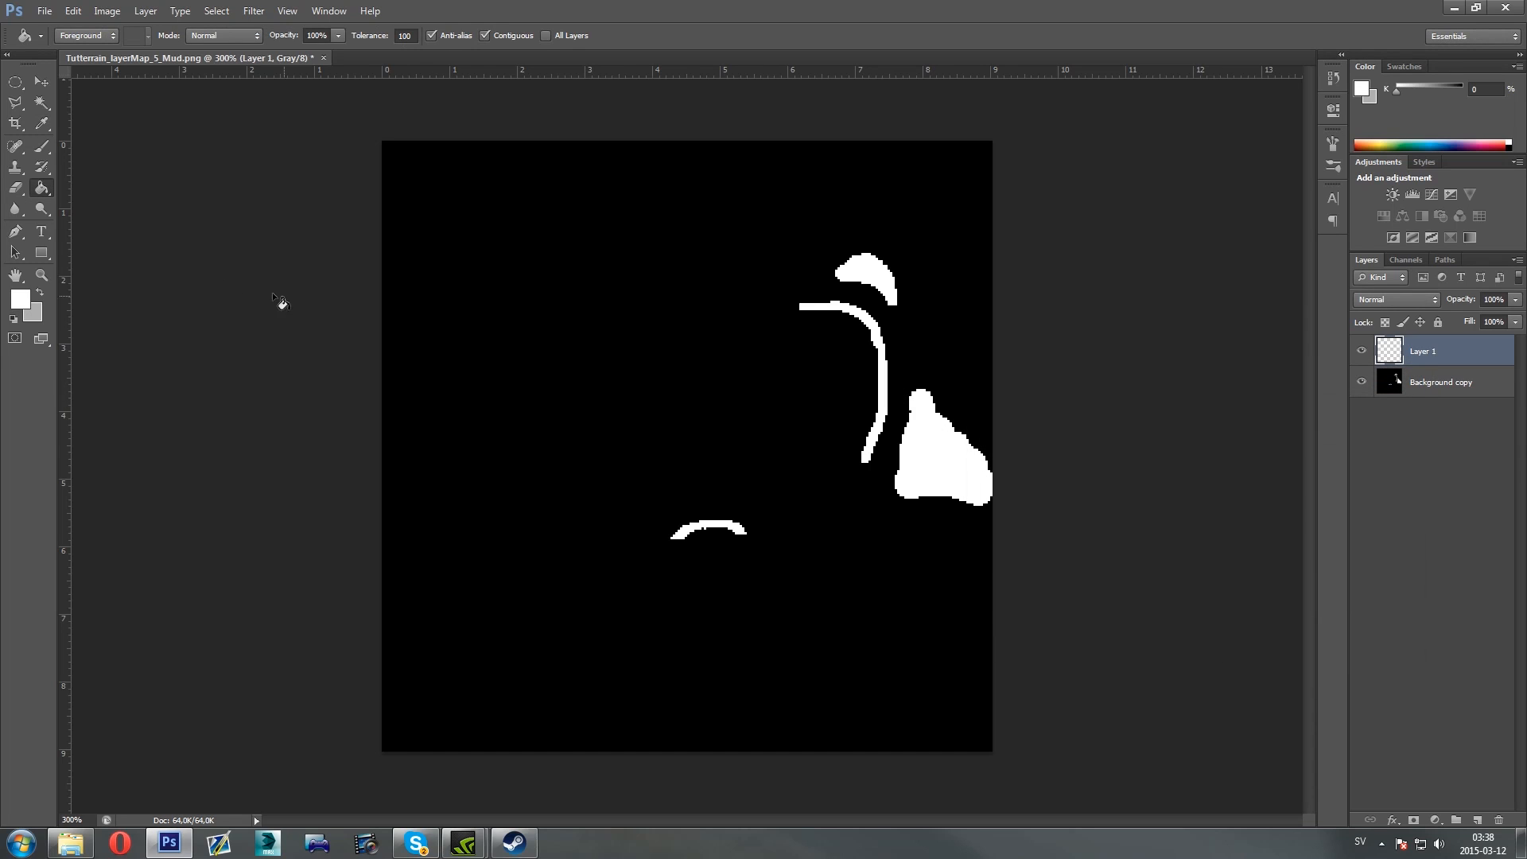
{"action": "left_click", "coordinate": [619, 340]}
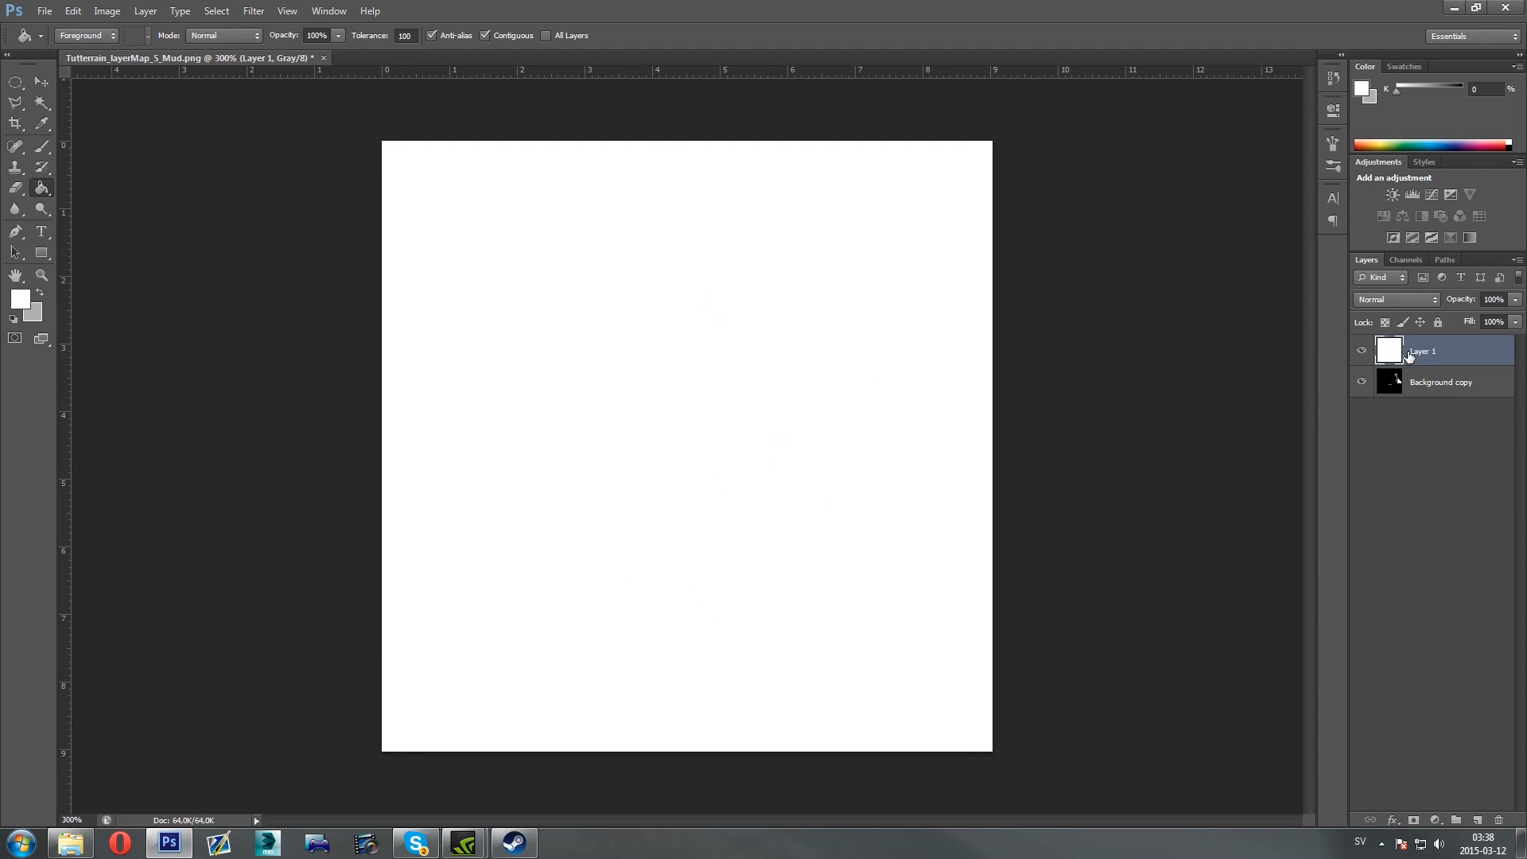
Move the white Layer 1 beneath Background copy and make Background copy the active layer
{"action": "left_click", "coordinate": [1362, 351]}
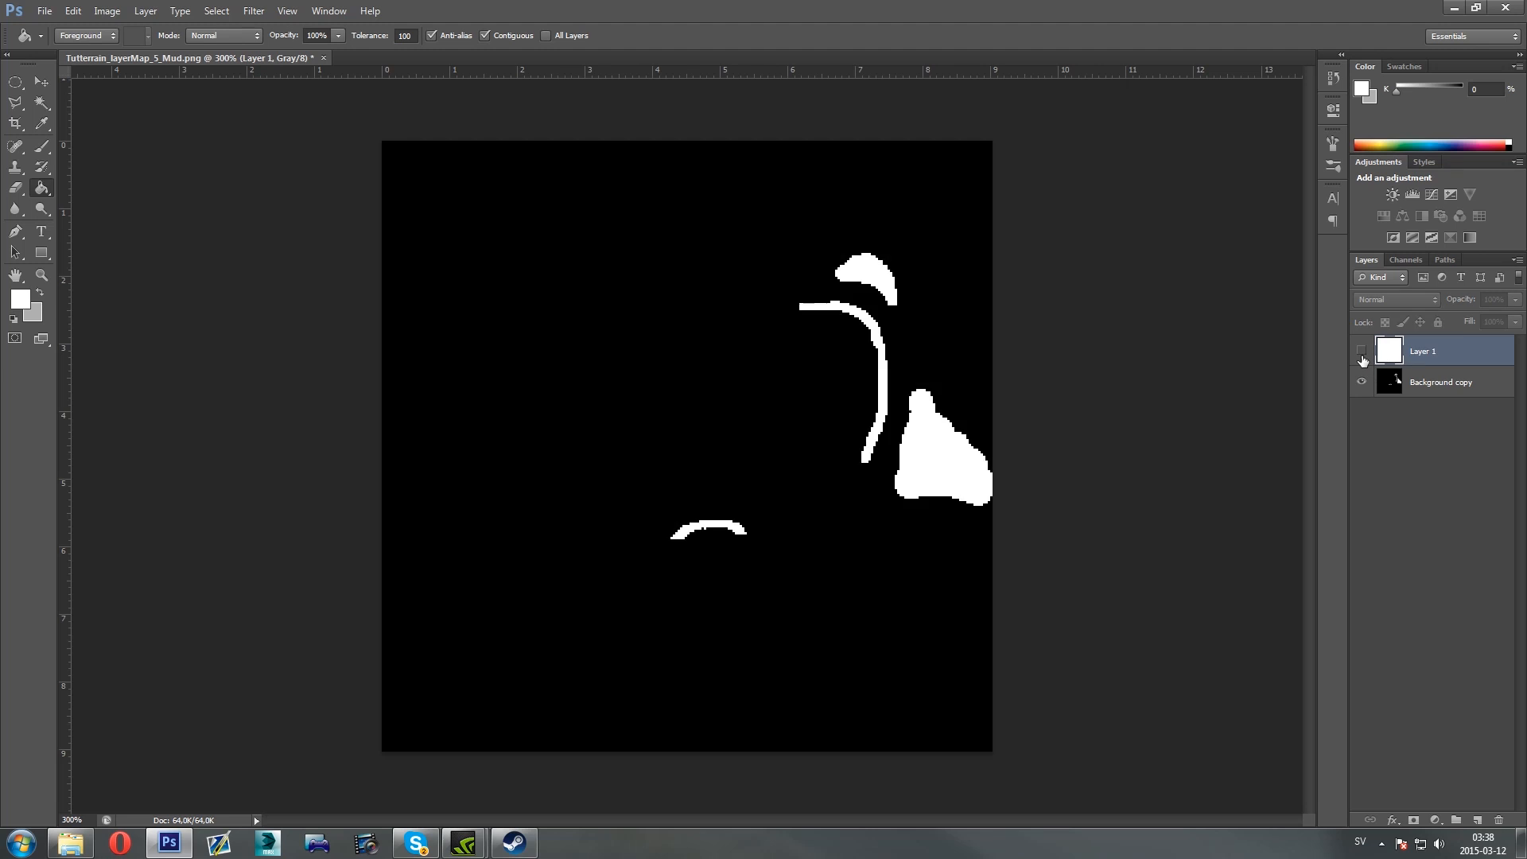
{"action": "left_click", "coordinate": [1362, 351]}
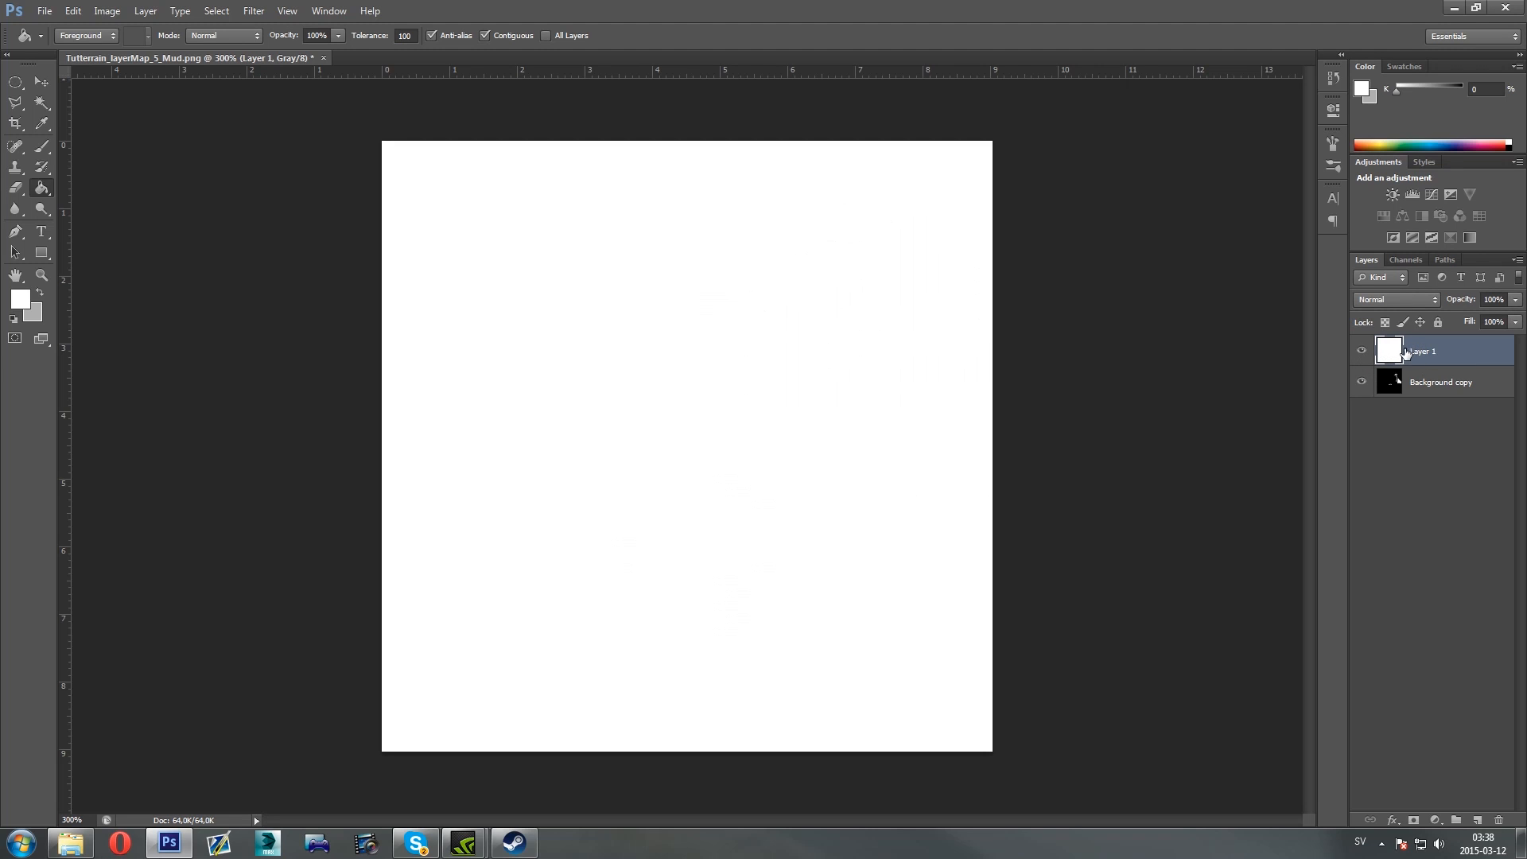
{"action": "left_click_drag", "start_coordinate": [1439, 352], "coordinate": [1443, 404]}
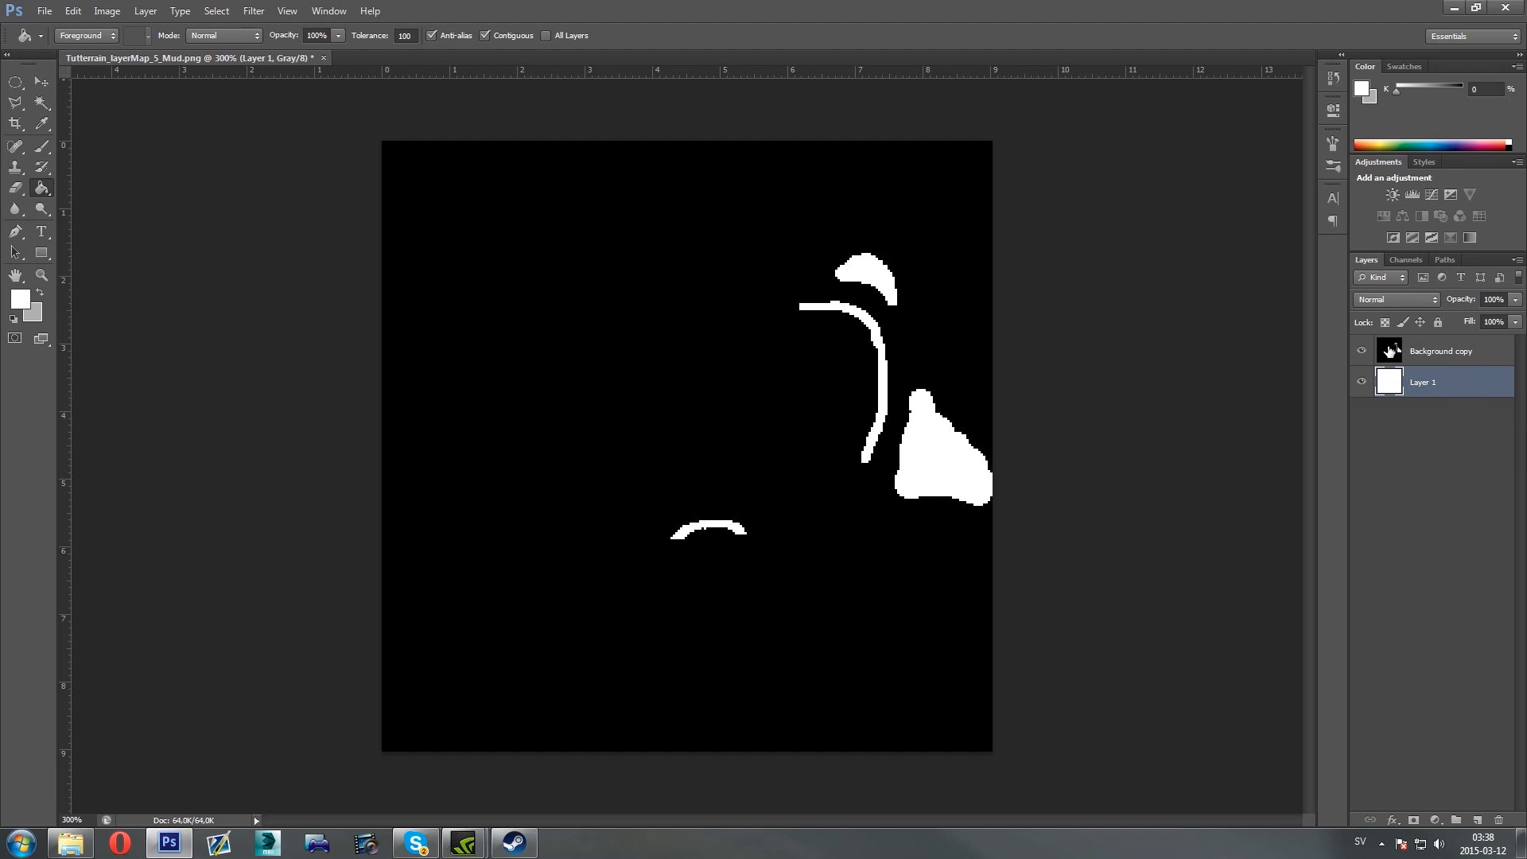
{"action": "left_click", "coordinate": [1418, 352]}
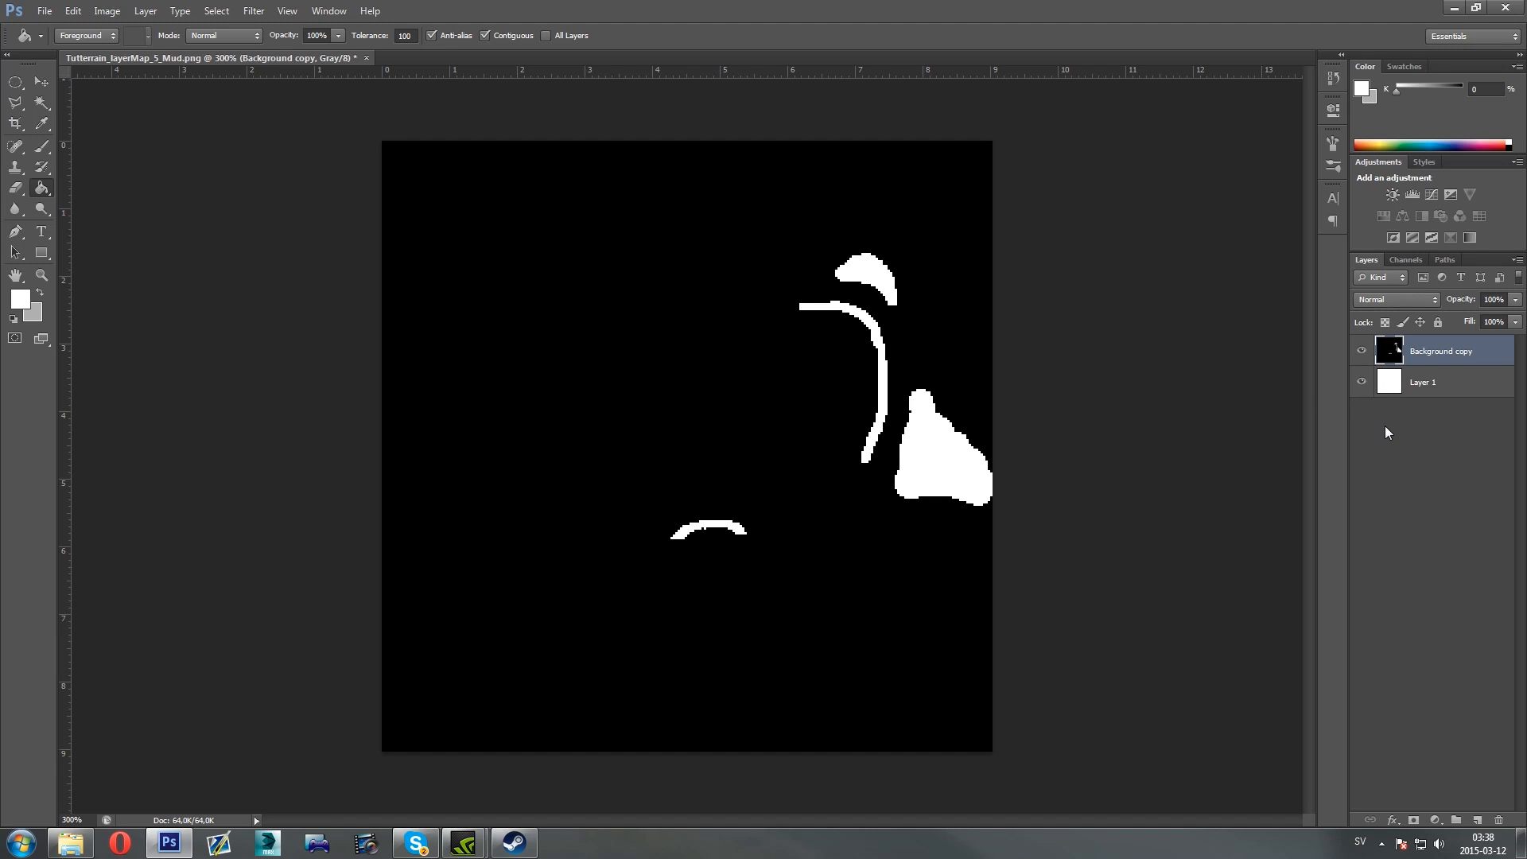
Select the large white patch beside the canvas's right edge using the Magic Wand with a tolerance of 20
{"action": "key", "text": "ctrl+plus"}
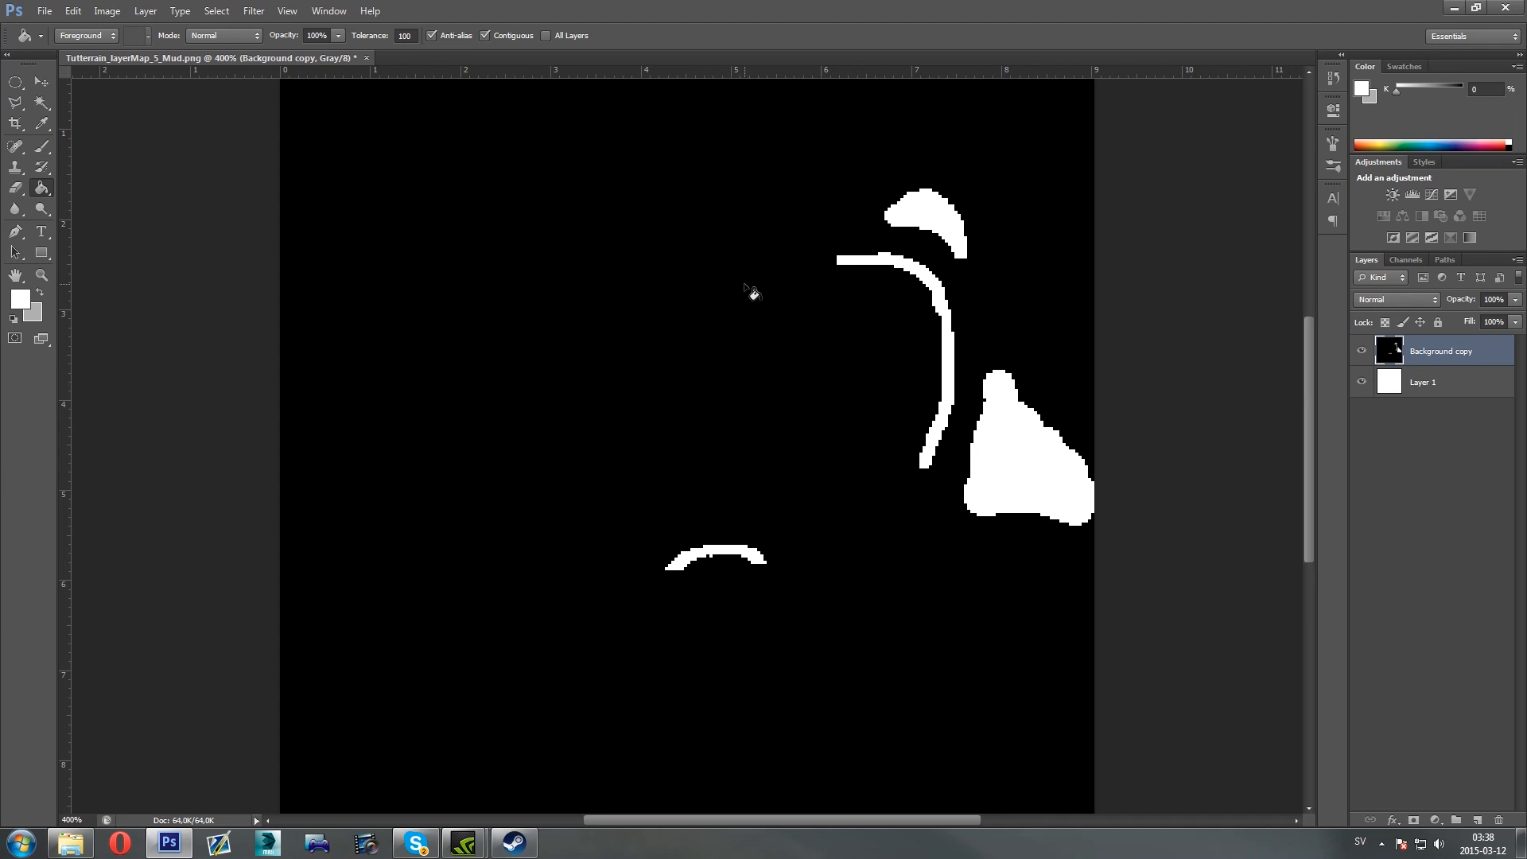
{"action": "key", "text": "ctrl+minus"}
{"action": "key", "text": "ctrl+plus"}
{"action": "left_click", "coordinate": [42, 103]}
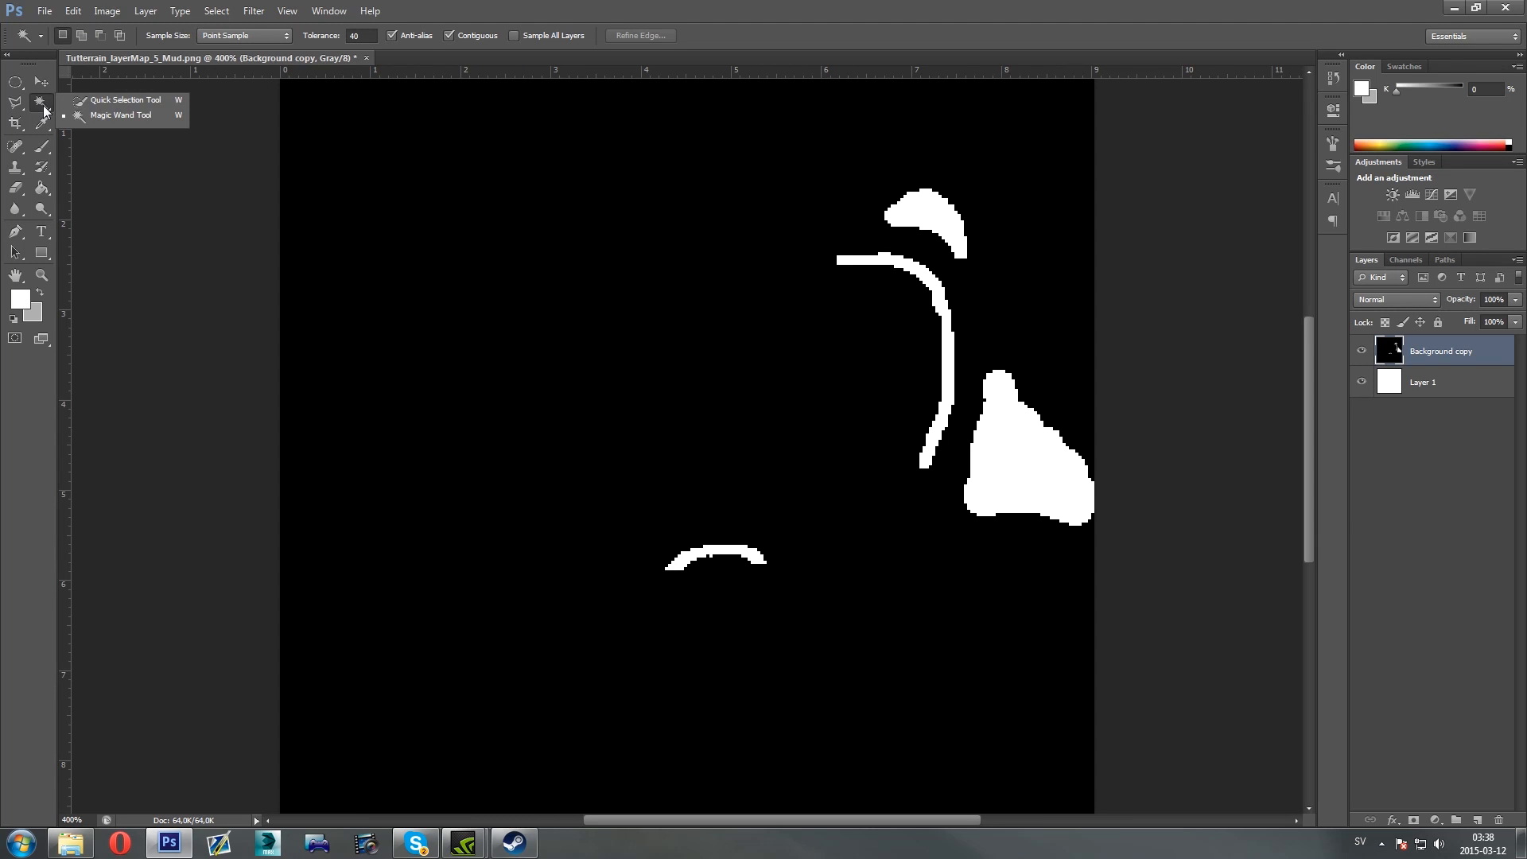
{"action": "left_click", "coordinate": [366, 36]}
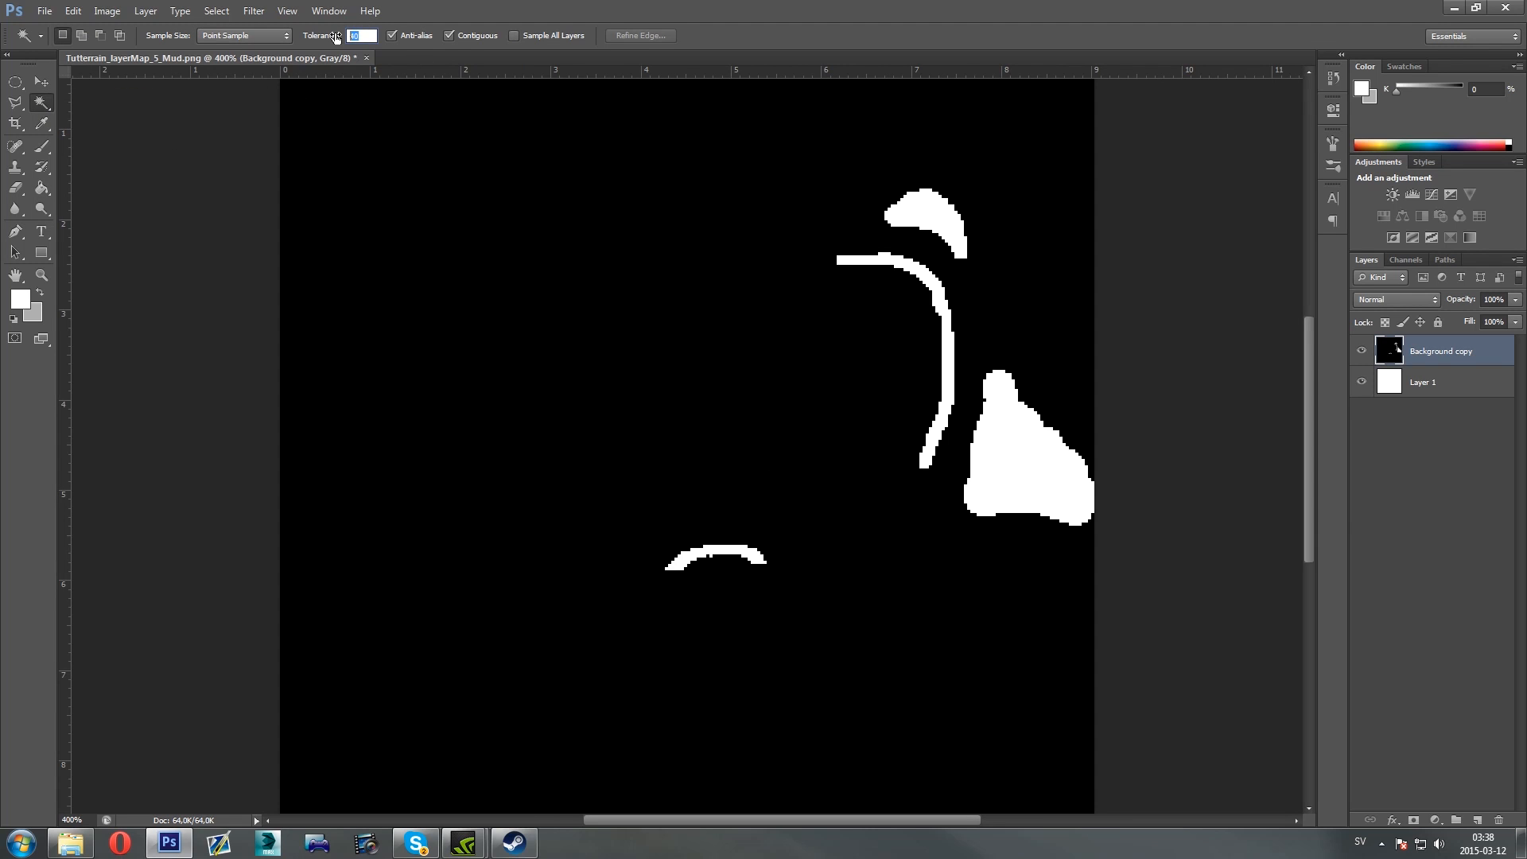
{"action": "type", "text": "20"}
{"action": "left_click", "coordinate": [946, 342]}
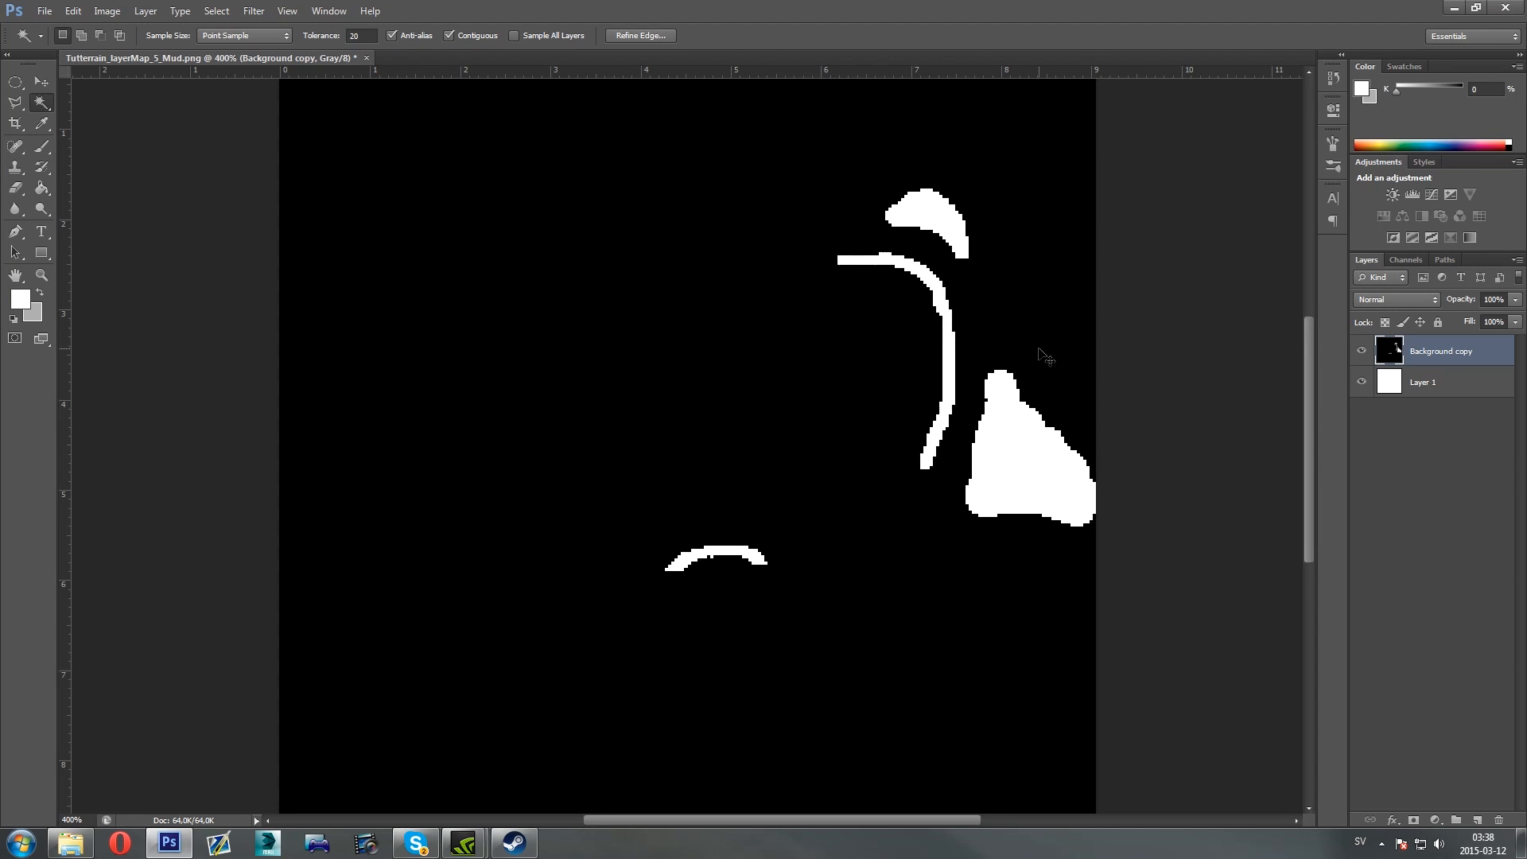
{"action": "key", "text": "ctrl+plus"}
{"action": "left_click", "coordinate": [1136, 440]}
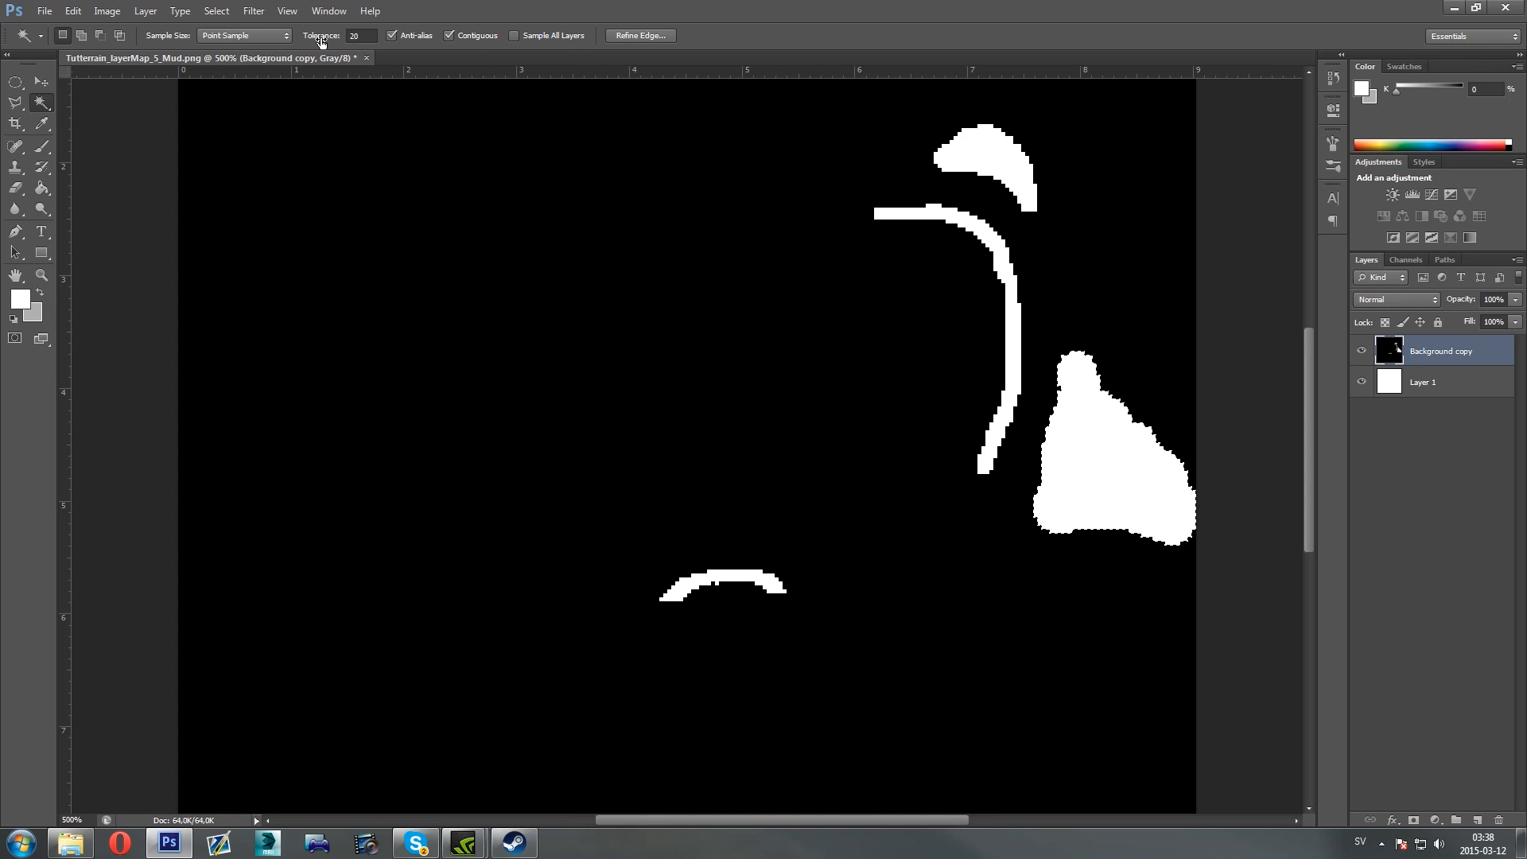
Set the Magic Wand tolerance to 10 and reselect the large white patch on Background copy
{"action": "left_click_drag", "start_coordinate": [372, 36], "coordinate": [303, 38]}
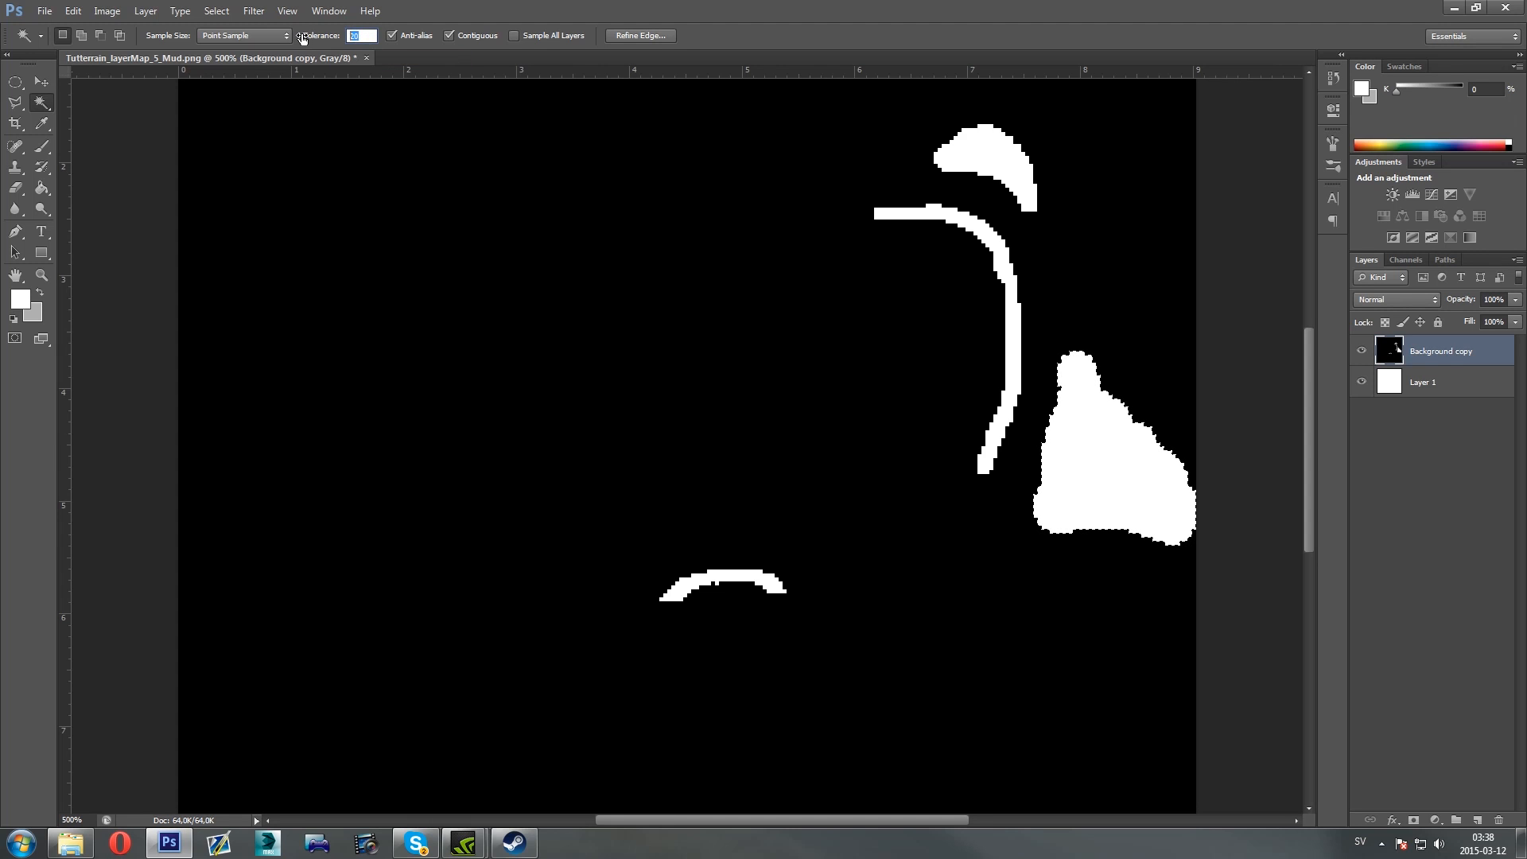
{"action": "type", "text": "10"}
{"action": "key", "text": "Return"}
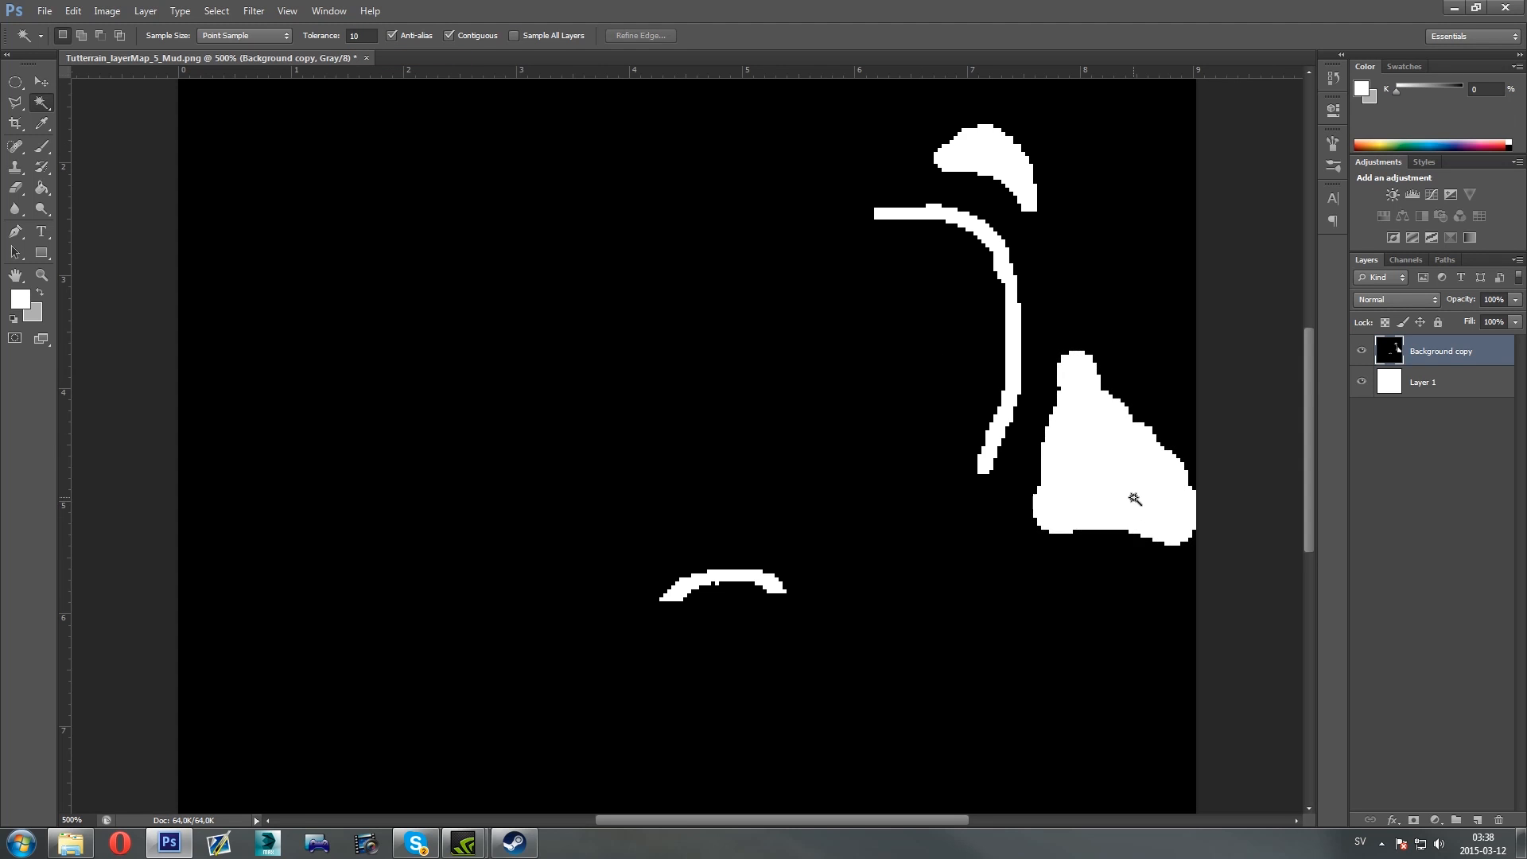
{"action": "left_click", "coordinate": [741, 578]}
{"action": "left_click", "coordinate": [1096, 428]}
{"action": "left_click", "coordinate": [1130, 429]}
{"action": "left_click", "coordinate": [1131, 429]}
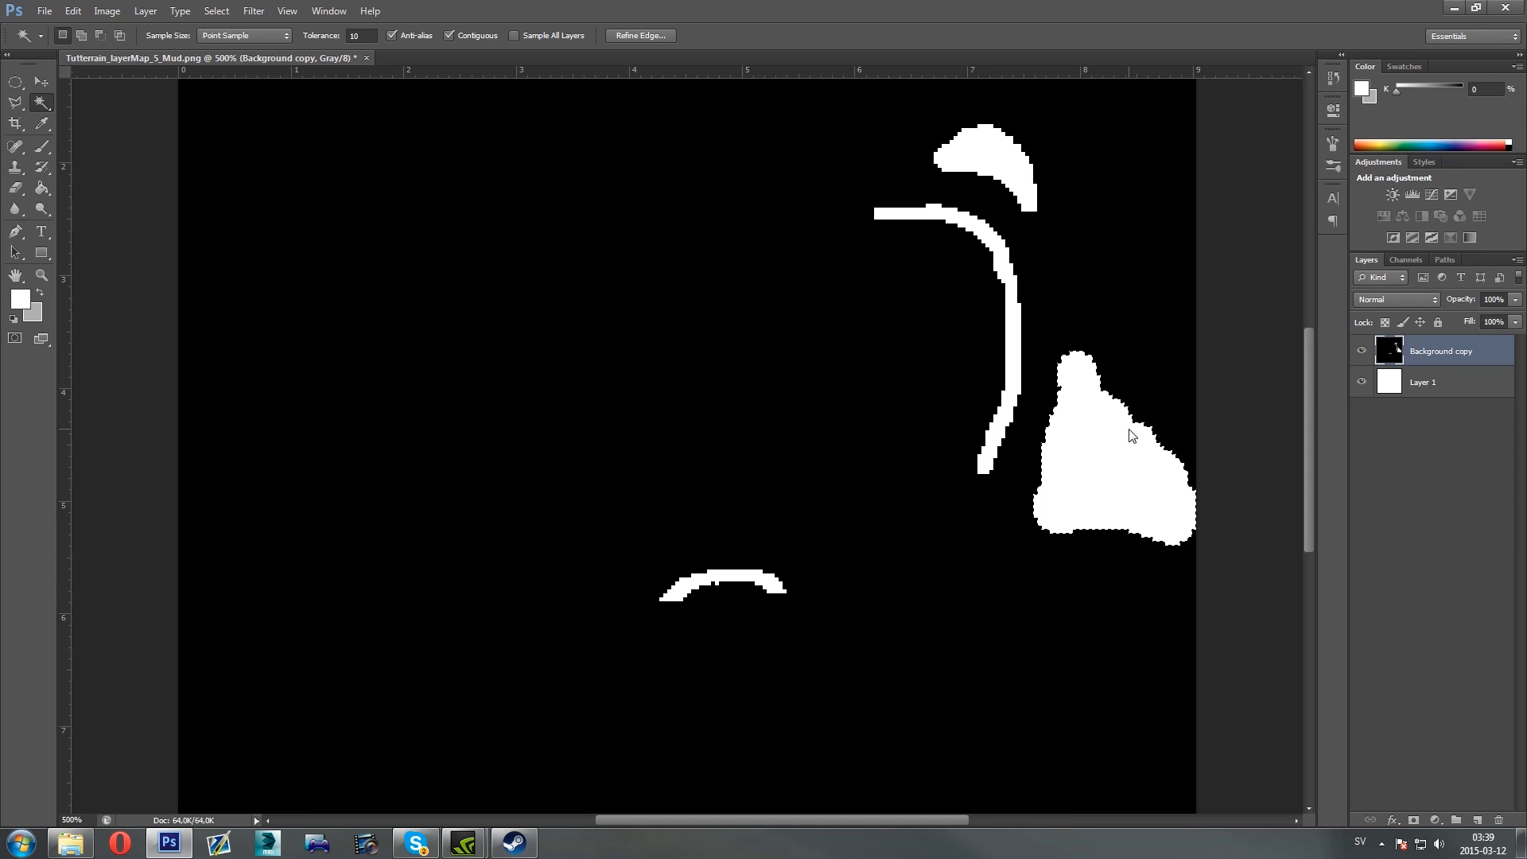
Add the long curved stripe, the upper crescent and the small lower arc to the selection
{"action": "left_click", "coordinate": [1008, 351], "text": "shift"}
{"action": "left_click", "coordinate": [985, 164], "text": "shift"}
{"action": "left_click", "coordinate": [722, 577], "text": "shift"}
{"action": "key", "text": "ctrl+minus"}
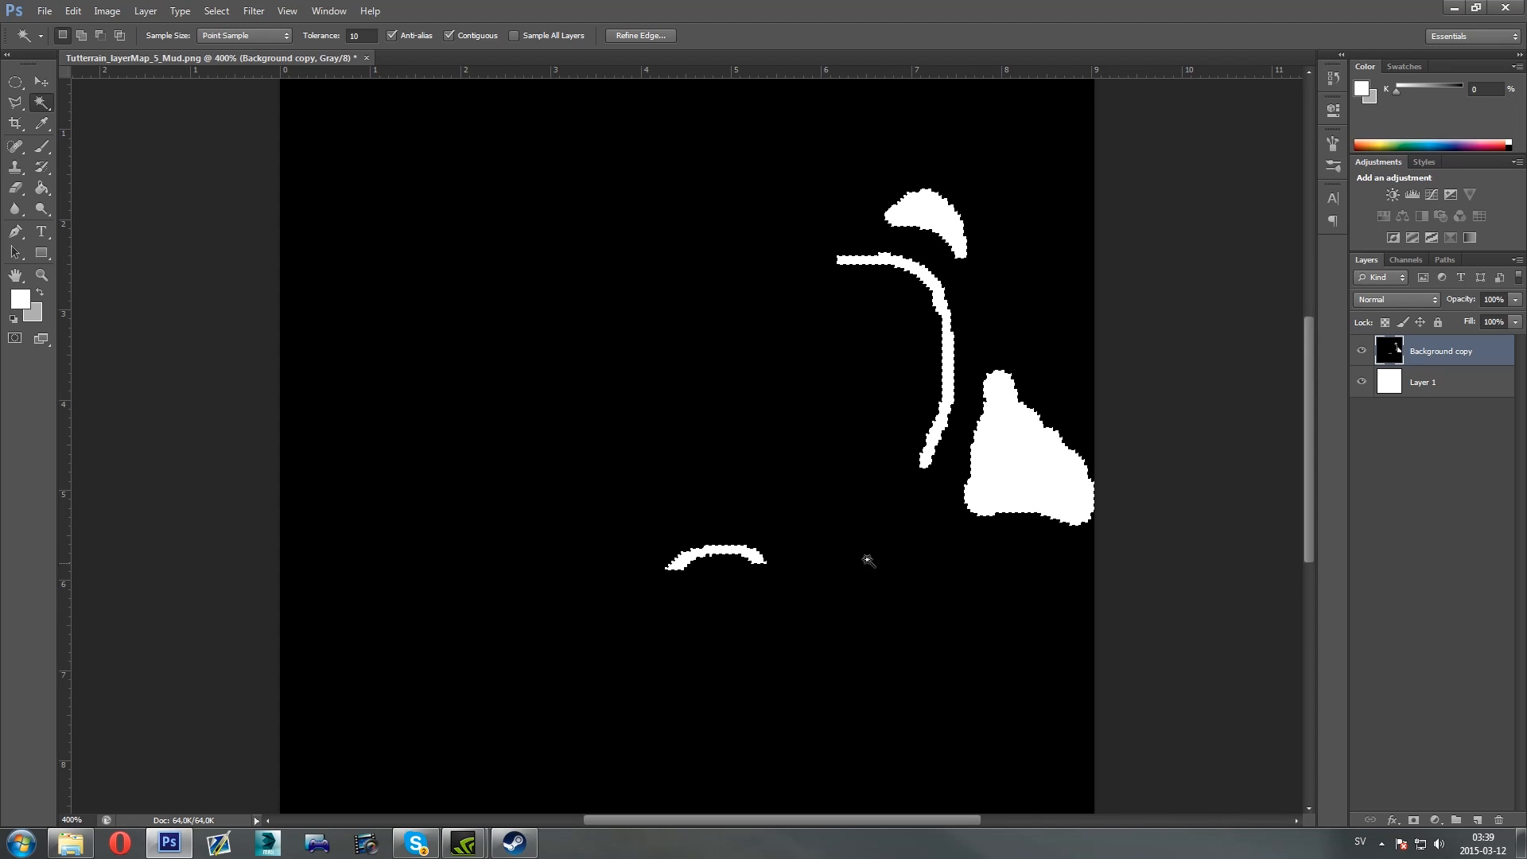
Make Layer 1 the active layer and choose the Paint Bucket tool for filling the selected shapes
{"action": "left_click", "coordinate": [1433, 391]}
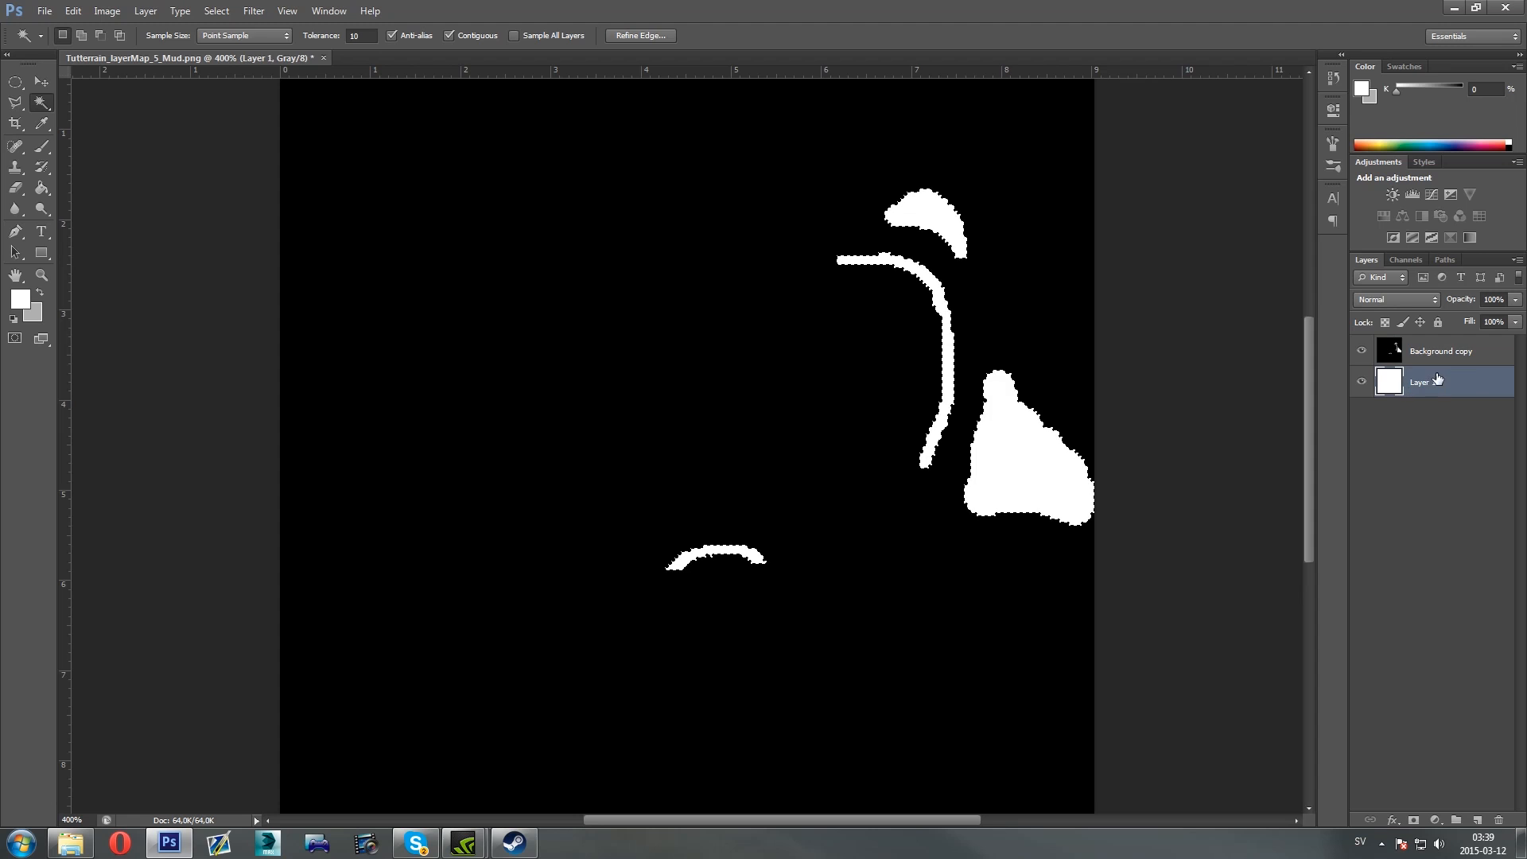
{"action": "left_click", "coordinate": [40, 193]}
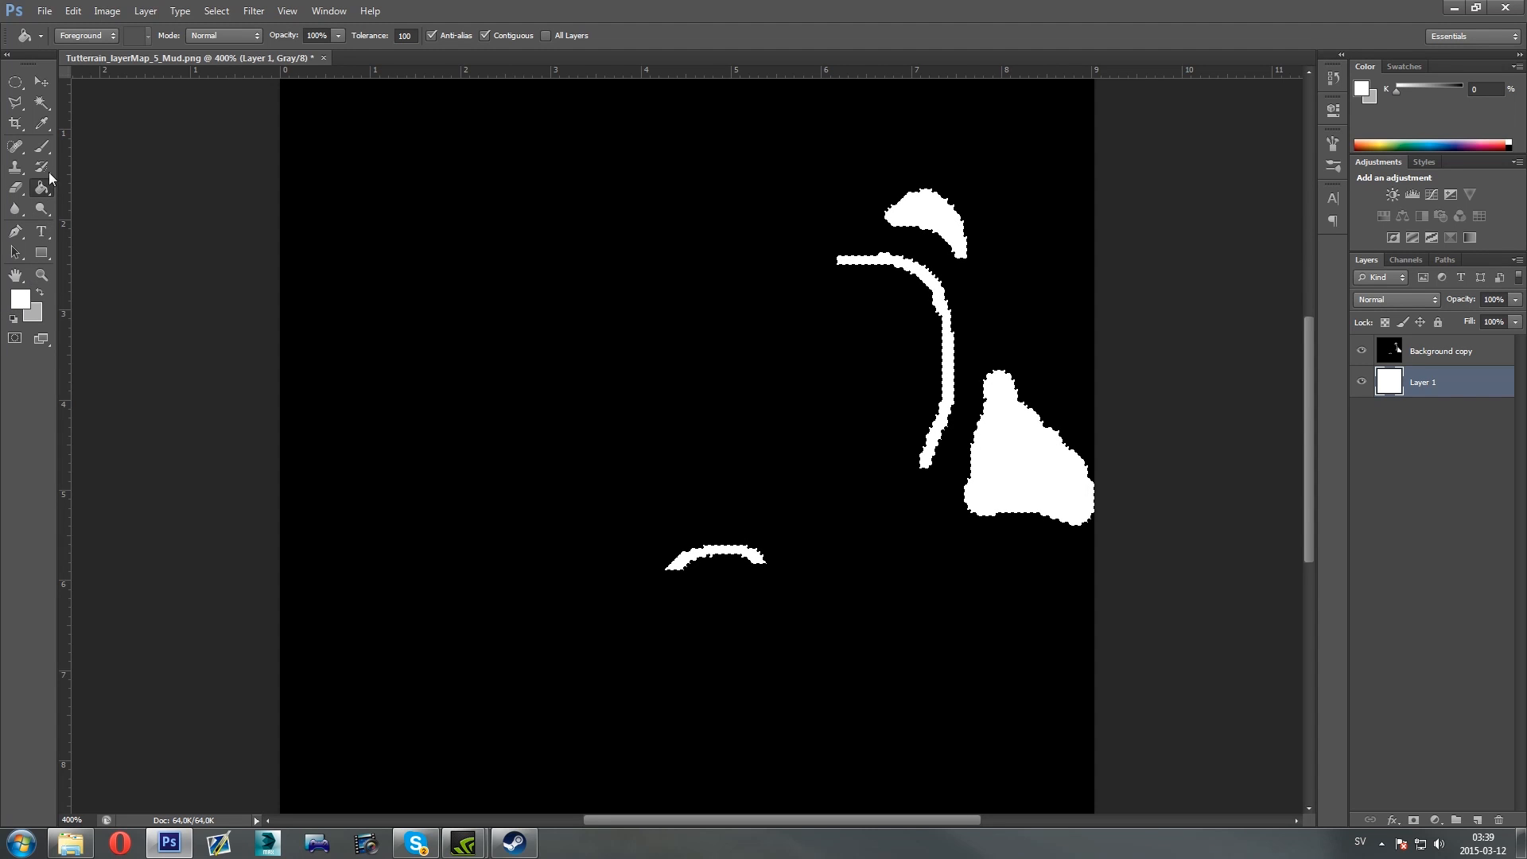
{"action": "left_click_drag", "start_coordinate": [42, 183], "coordinate": [78, 190]}
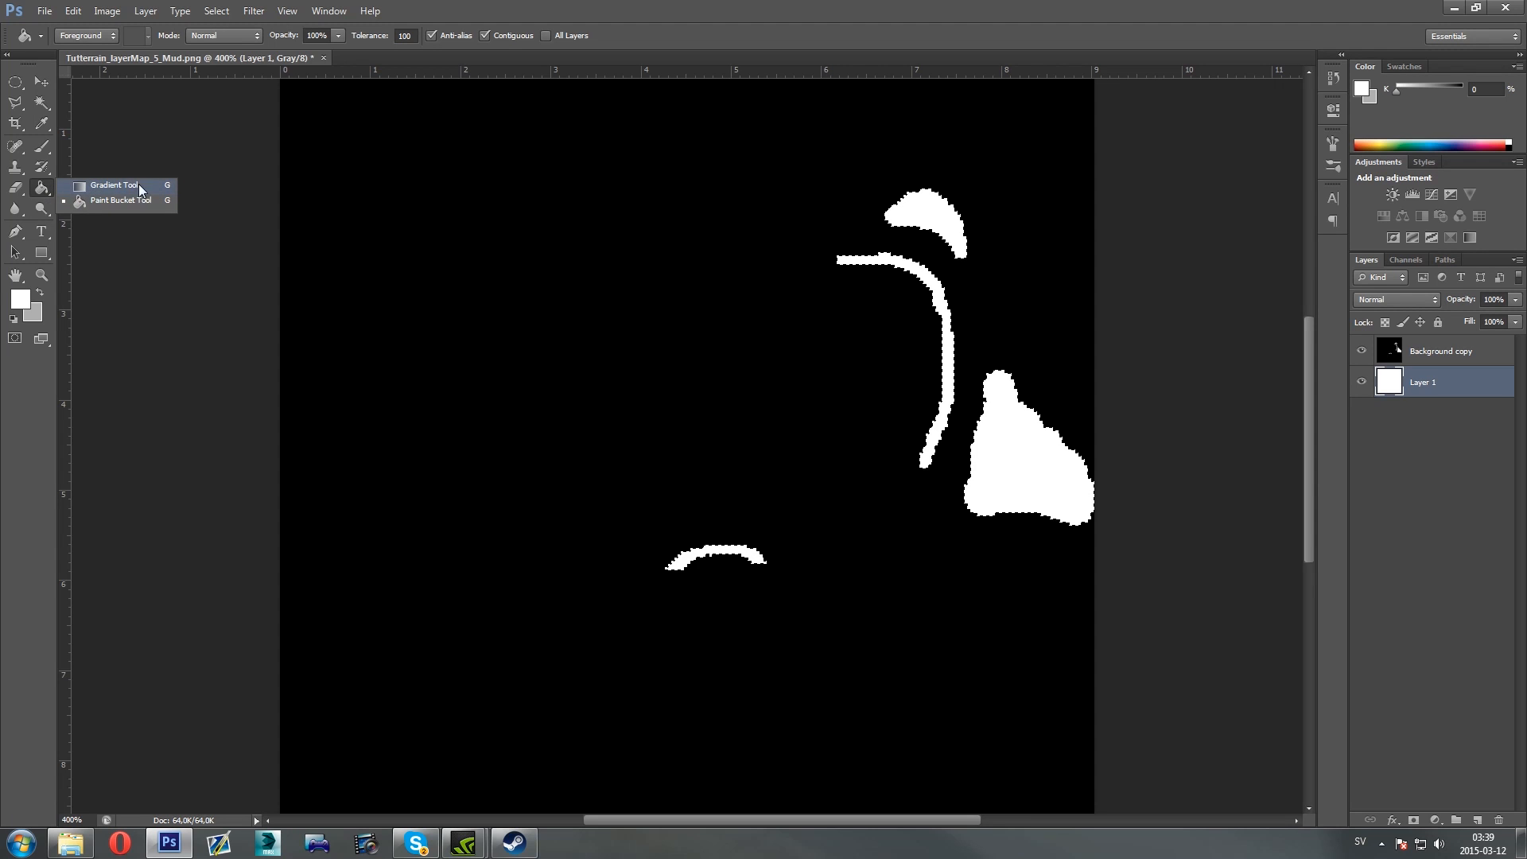
{"action": "left_click", "coordinate": [102, 203]}
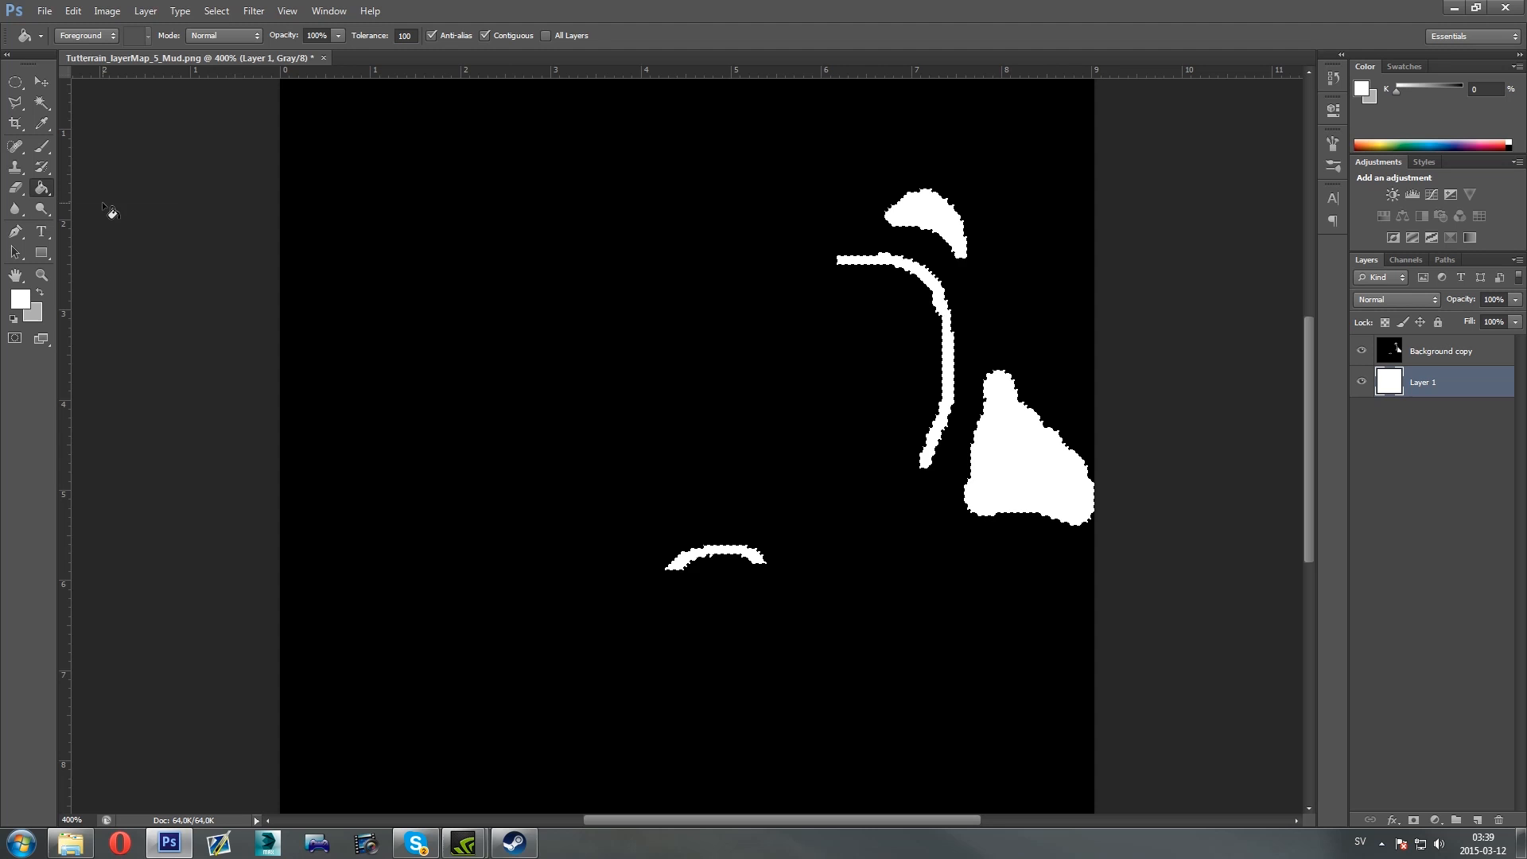
Set the foreground colour to a neutral grey of 85% brightness and fill the selected shapes on Layer 1
{"action": "left_click", "coordinate": [21, 298]}
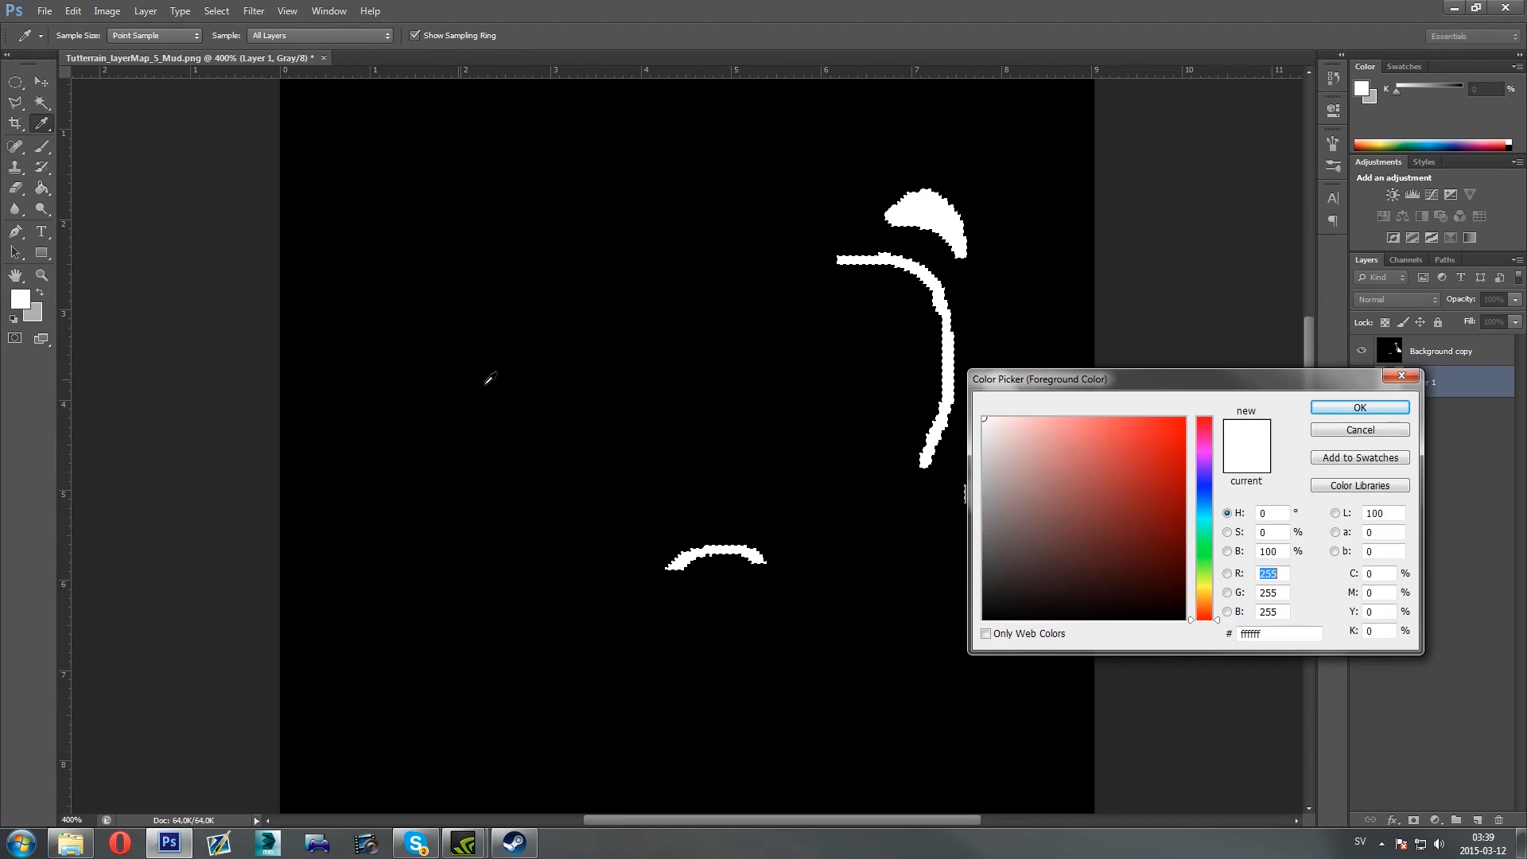
{"action": "left_click_drag", "start_coordinate": [1051, 382], "coordinate": [355, 227]}
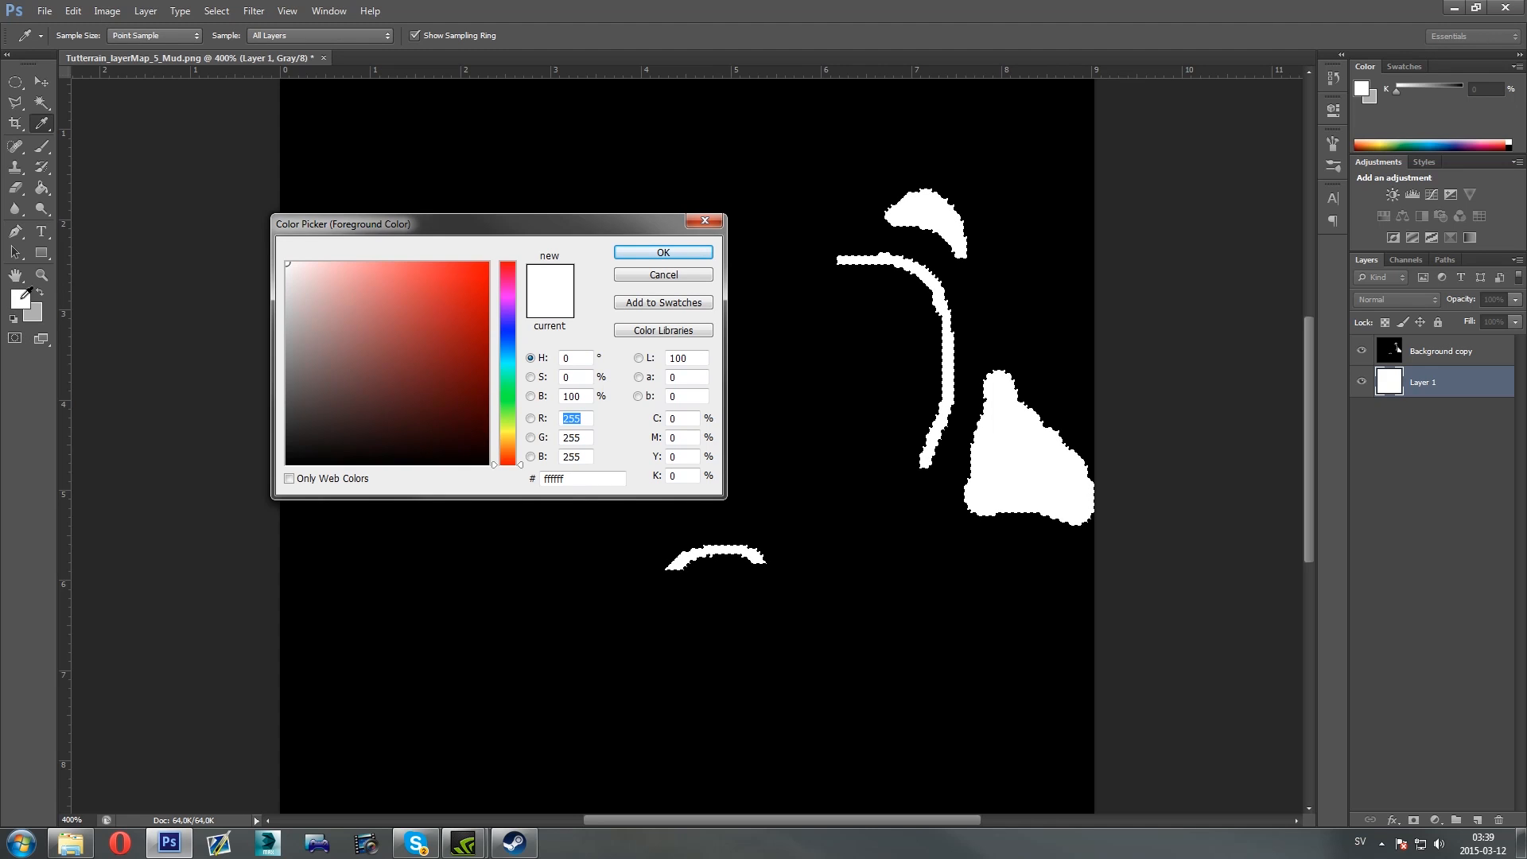
{"action": "mouse_move", "coordinate": [287, 266]}
{"action": "left_mouse_down"}
{"action": "mouse_move", "coordinate": [260, 267]}
{"action": "mouse_move", "coordinate": [229, 480]}
{"action": "mouse_move", "coordinate": [167, 229]}
{"action": "mouse_move", "coordinate": [131, 508]}
{"action": "mouse_move", "coordinate": [103, 218]}
{"action": "mouse_move", "coordinate": [224, 460]}
{"action": "mouse_move", "coordinate": [245, 274]}
{"action": "mouse_move", "coordinate": [245, 423]}
{"action": "mouse_move", "coordinate": [222, 215]}
{"action": "mouse_move", "coordinate": [252, 293]}
{"action": "mouse_move", "coordinate": [206, 479]}
{"action": "left_mouse_up"}
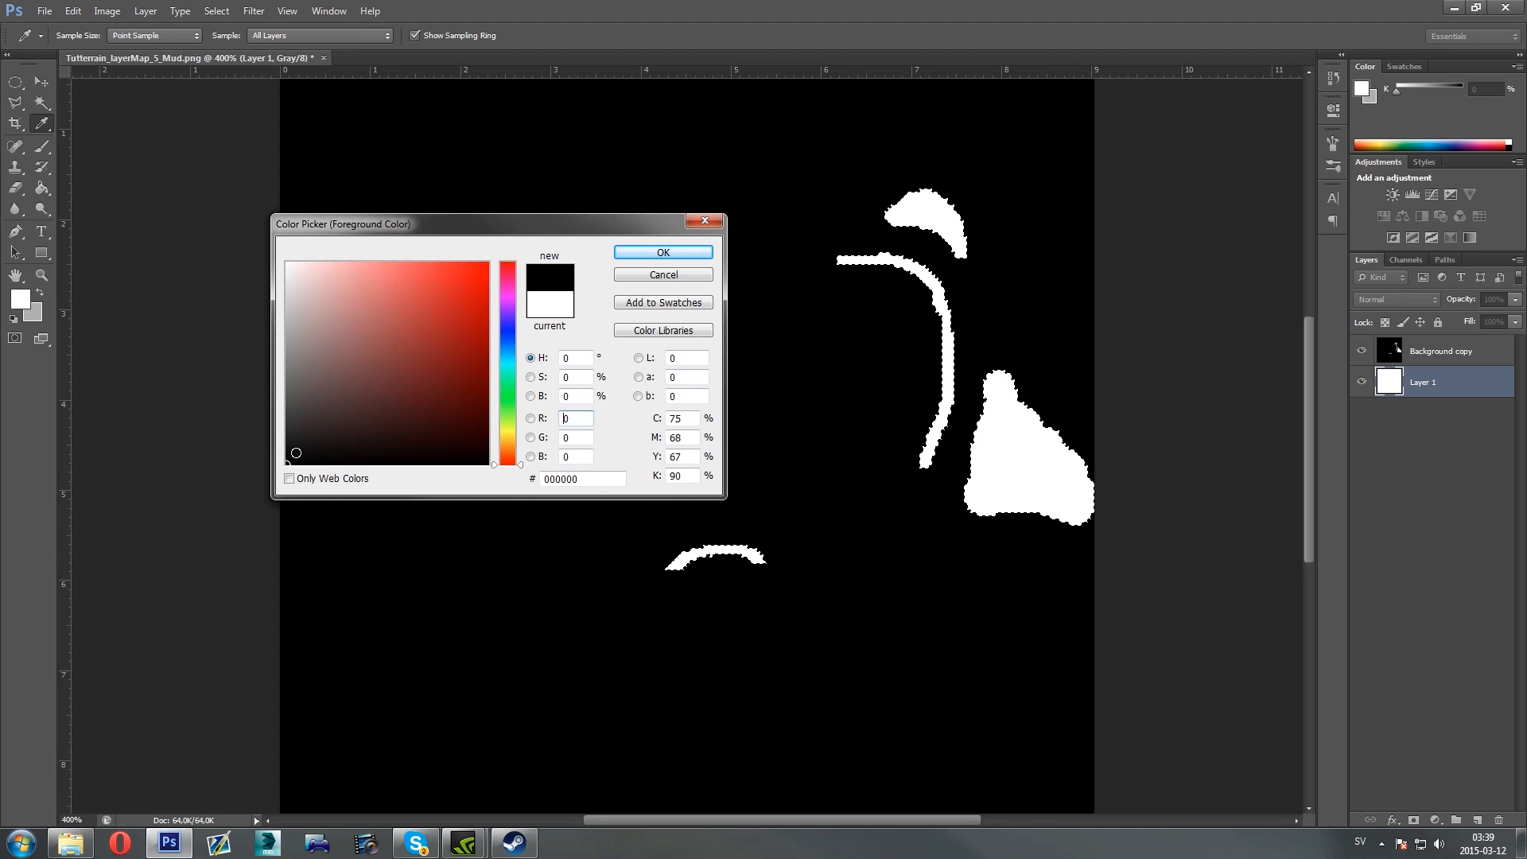
{"action": "mouse_move", "coordinate": [295, 452]}
{"action": "left_mouse_down"}
{"action": "mouse_move", "coordinate": [282, 362]}
{"action": "mouse_move", "coordinate": [232, 253]}
{"action": "mouse_move", "coordinate": [221, 280]}
{"action": "left_mouse_up"}
{"action": "double_click", "coordinate": [560, 397]}
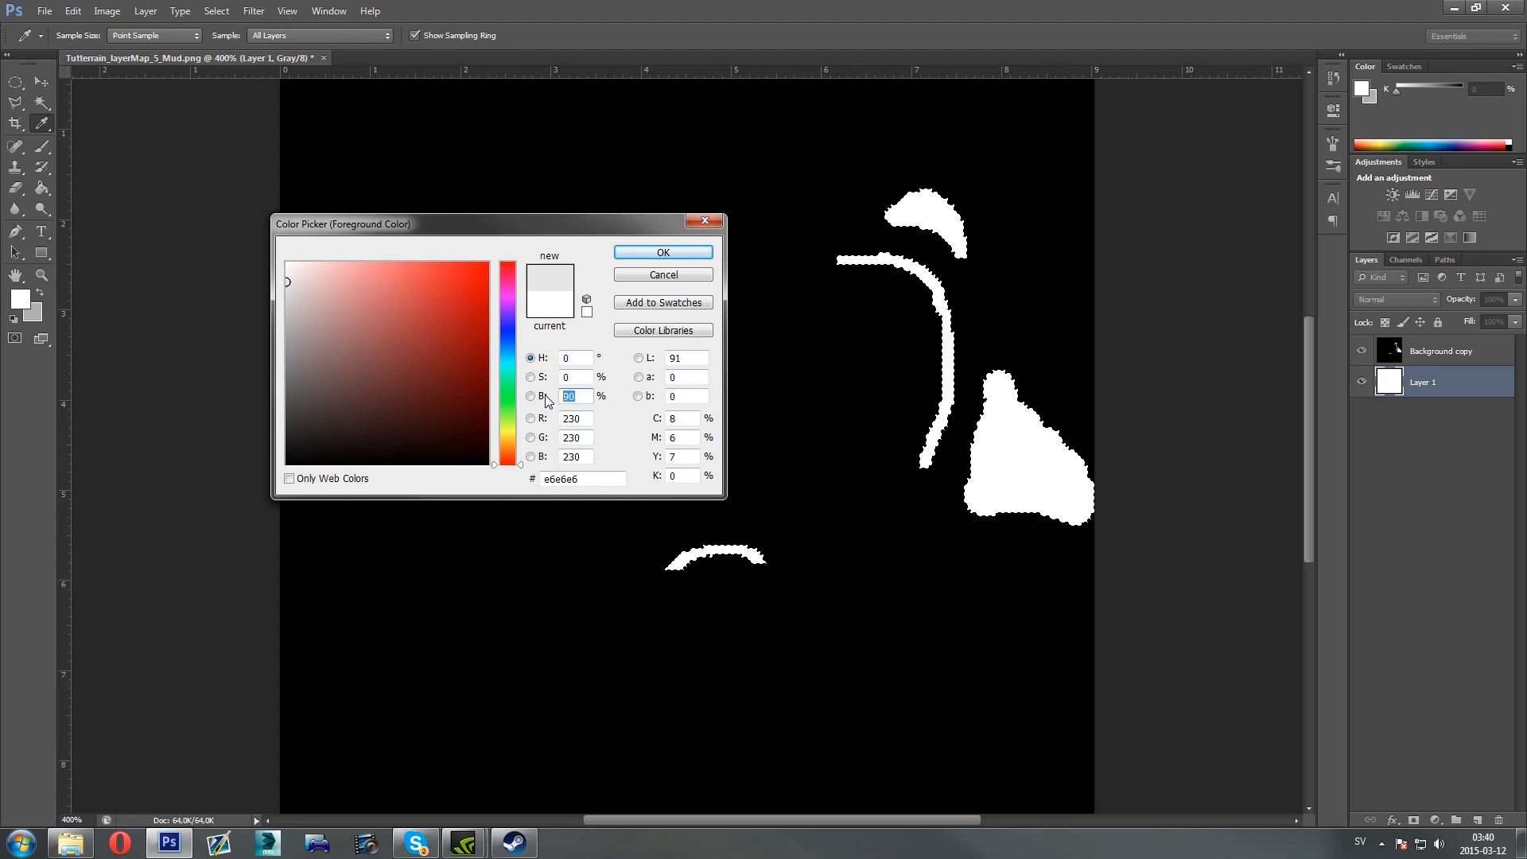
{"action": "type", "text": "100"}
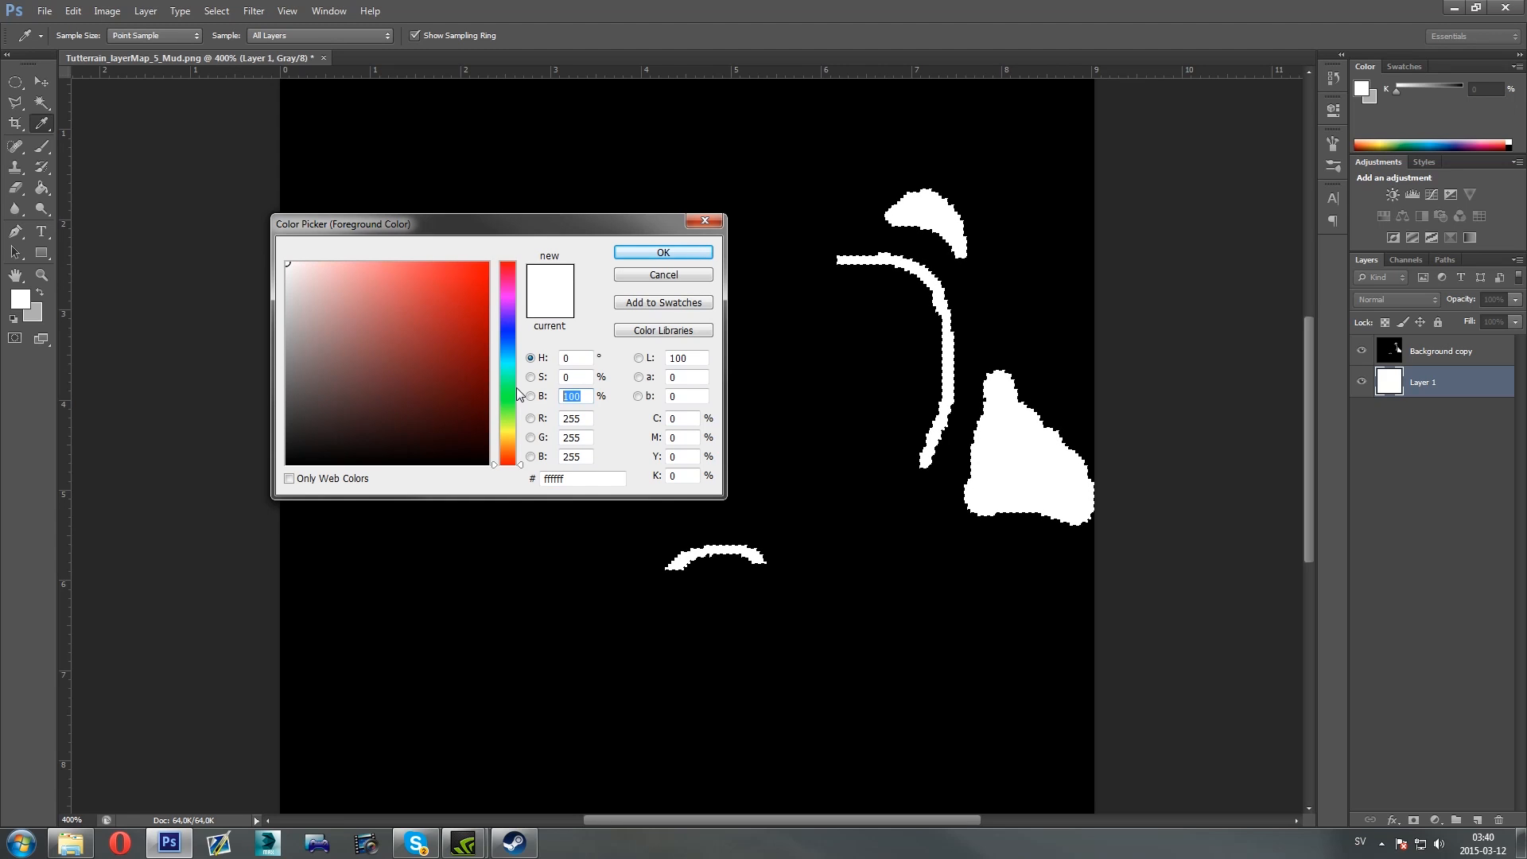
{"action": "type", "text": "85"}
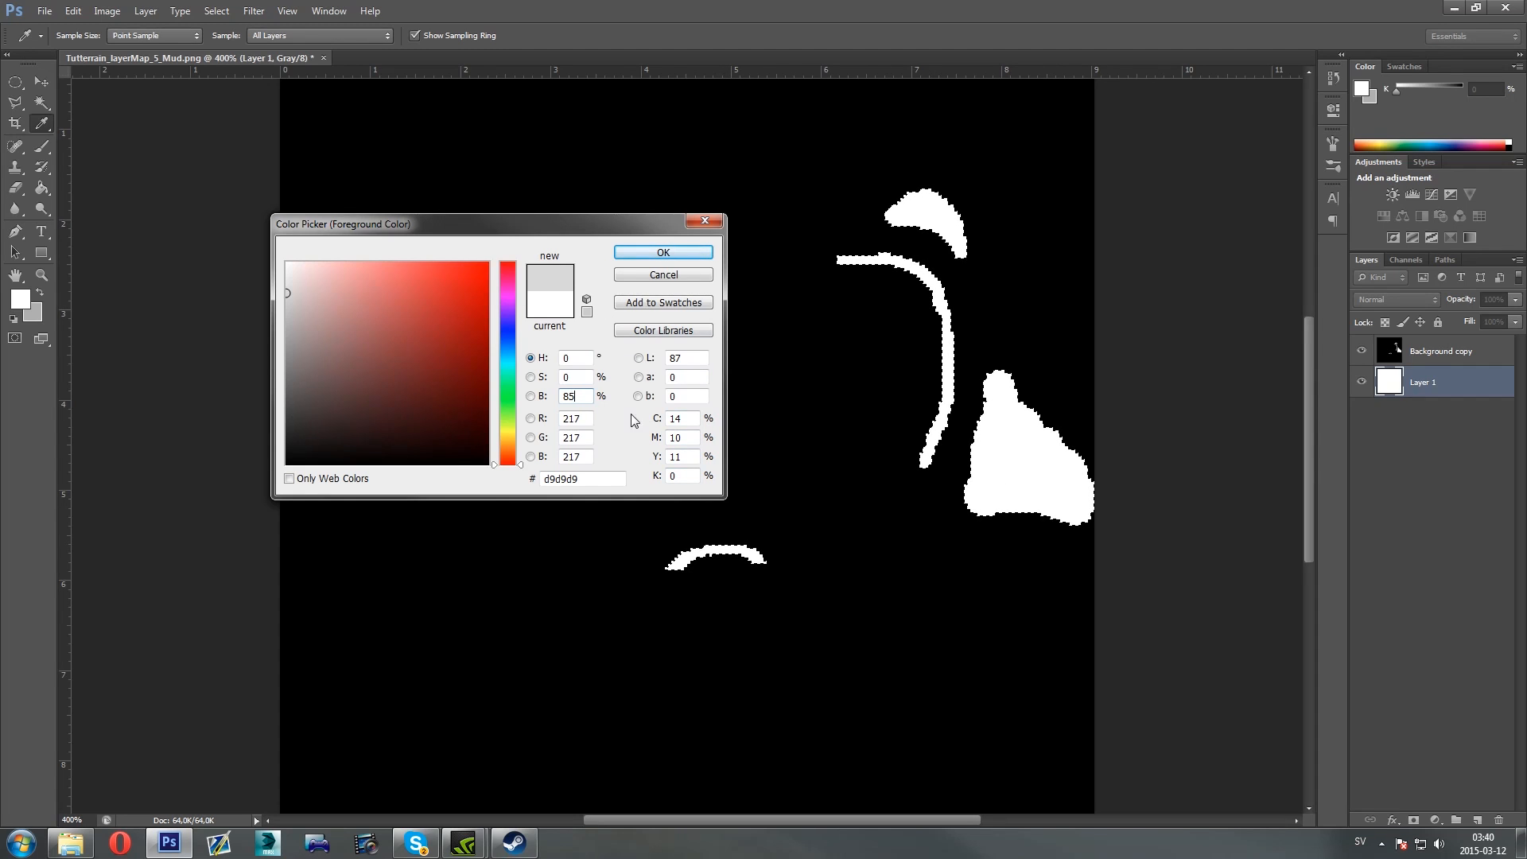
{"action": "left_click", "coordinate": [664, 253]}
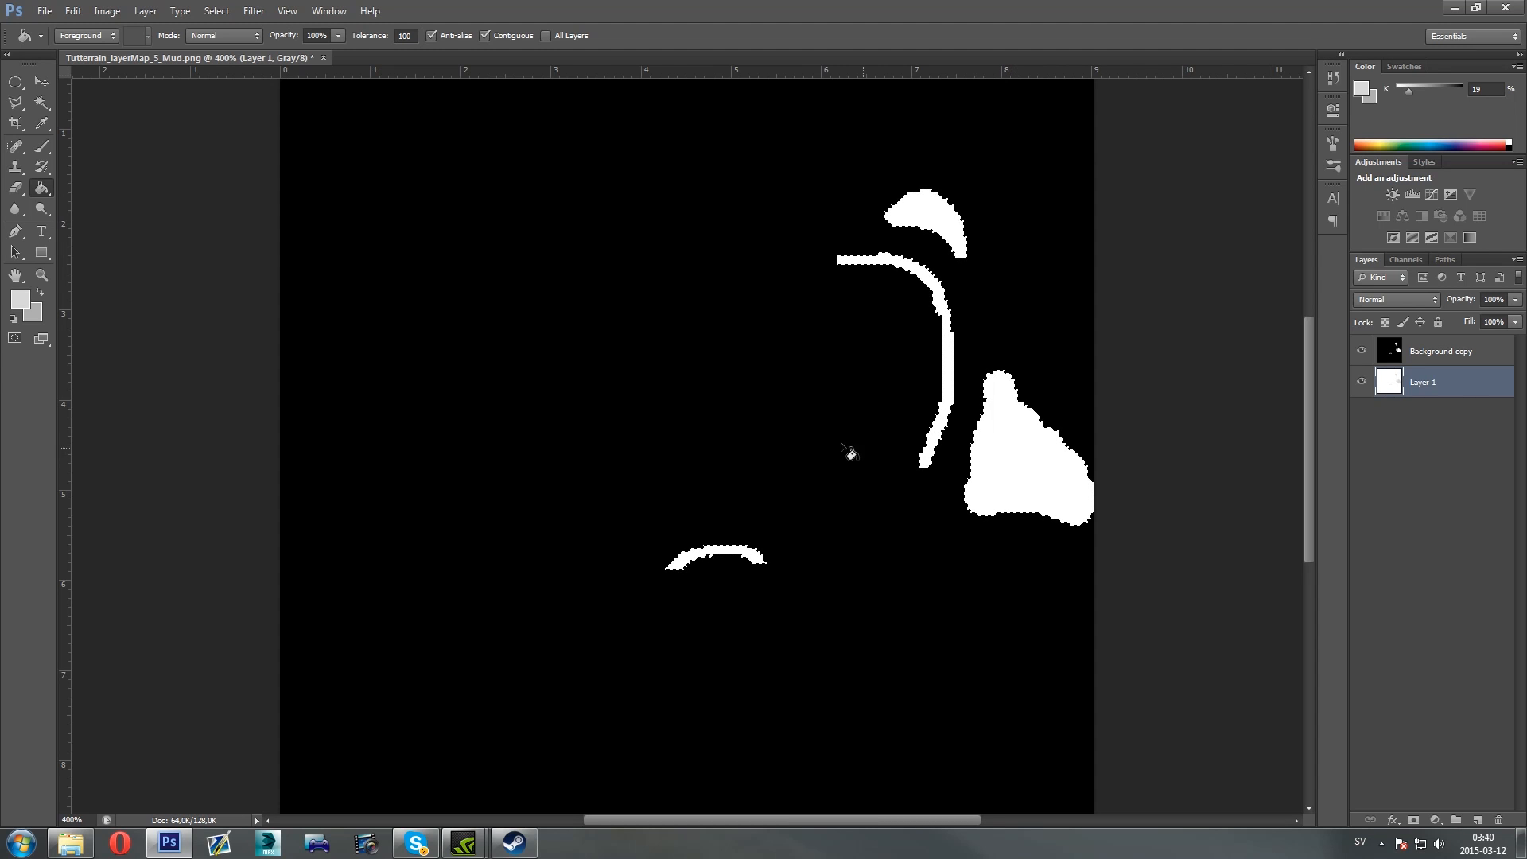
Set the foreground colour's brightness to 95% and refill the selected shapes on Layer 1
{"action": "left_click", "coordinate": [22, 301]}
{"action": "double_click", "coordinate": [574, 396]}
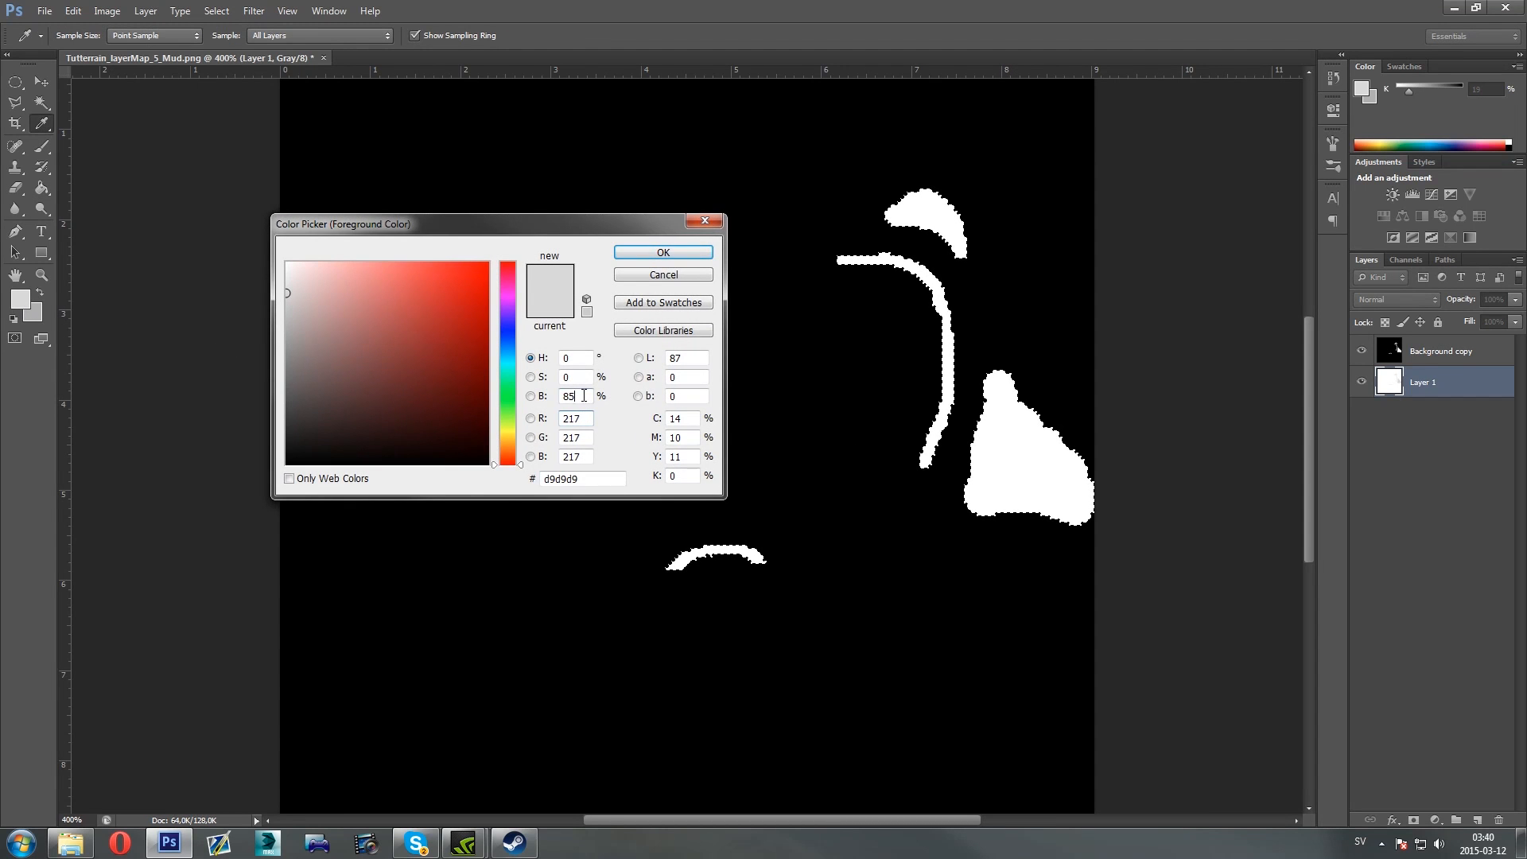
{"action": "type", "text": "95"}
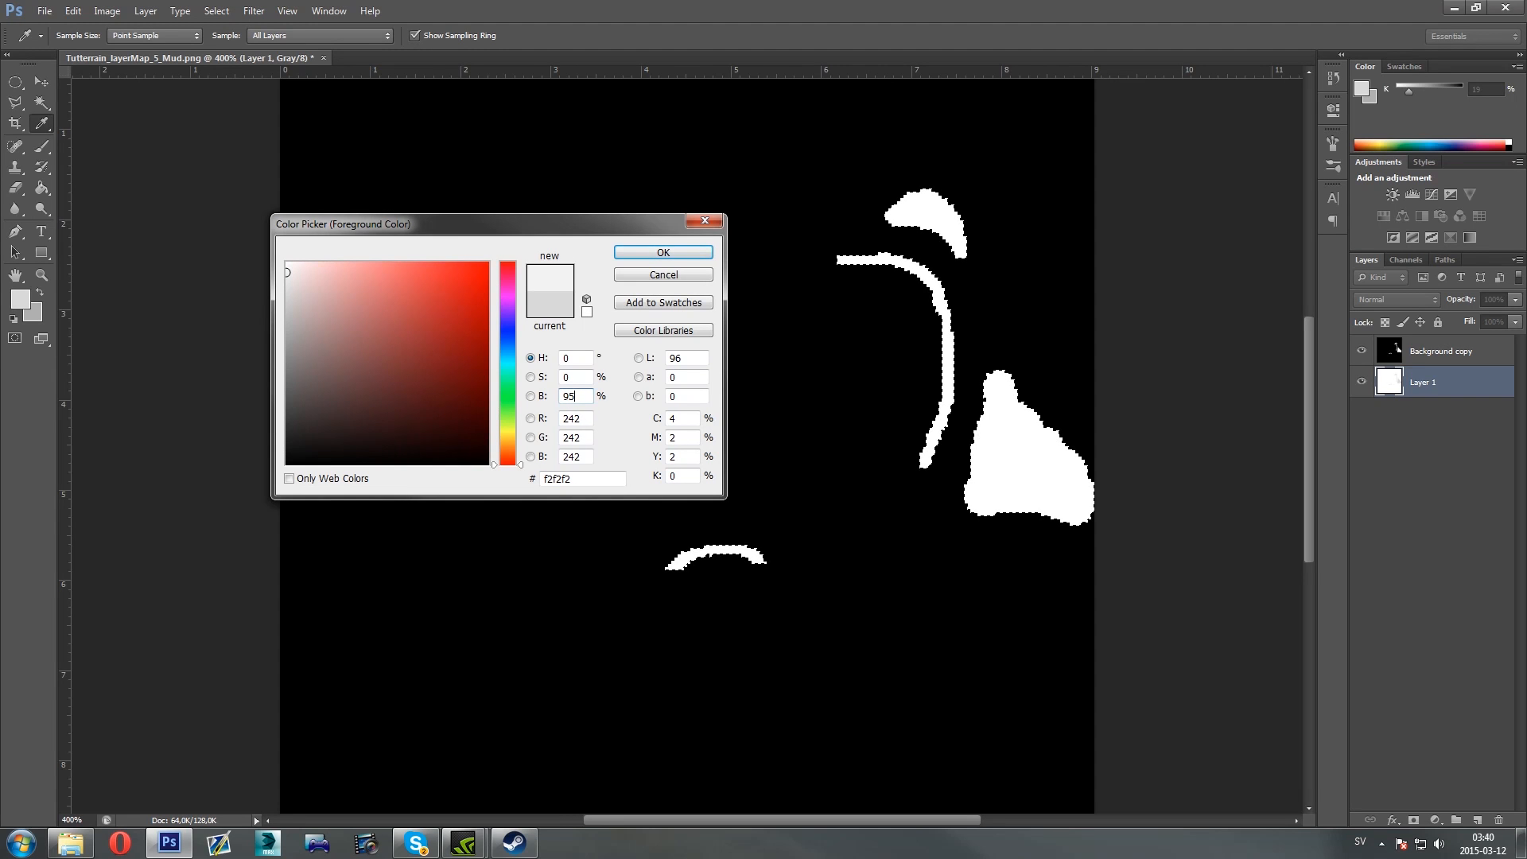
{"action": "left_click", "coordinate": [653, 255]}
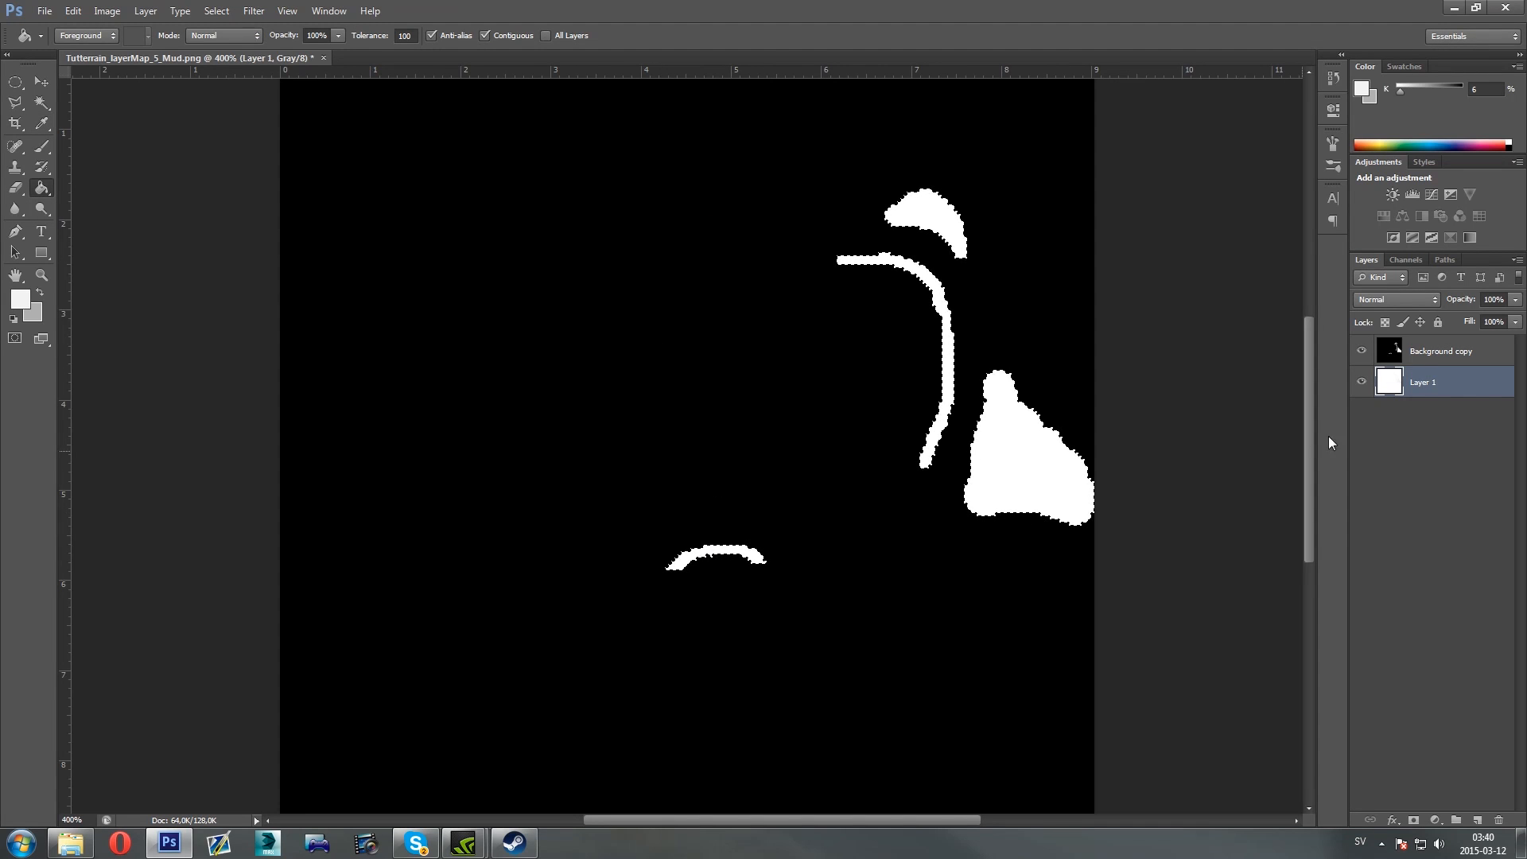
Deselect the shapes and hide the Background copy layer
{"action": "left_click", "coordinate": [35, 107]}
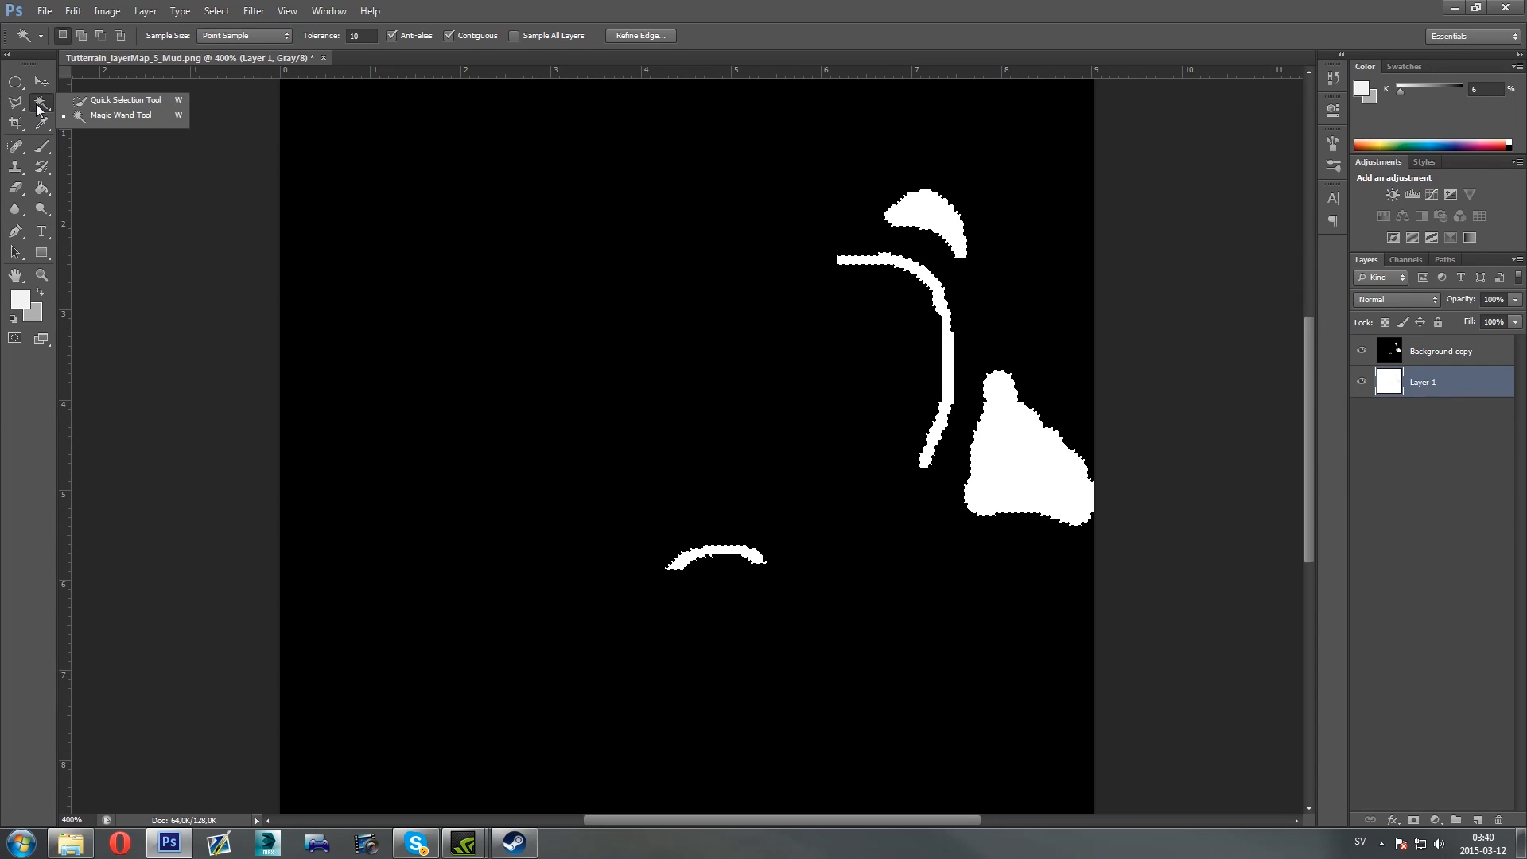
{"action": "right_click", "coordinate": [709, 341]}
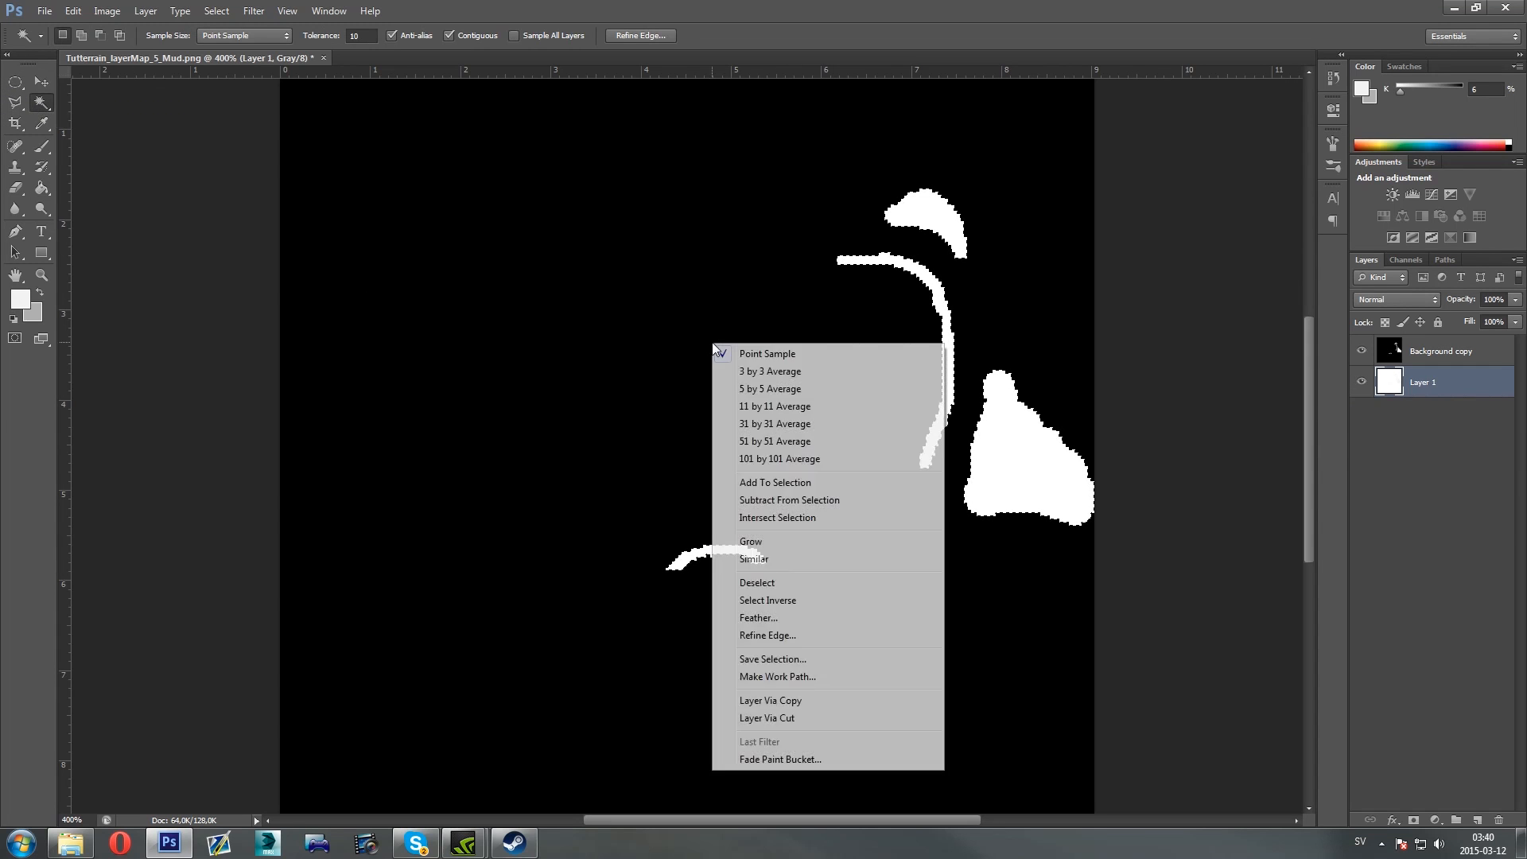
{"action": "left_click", "coordinate": [797, 589]}
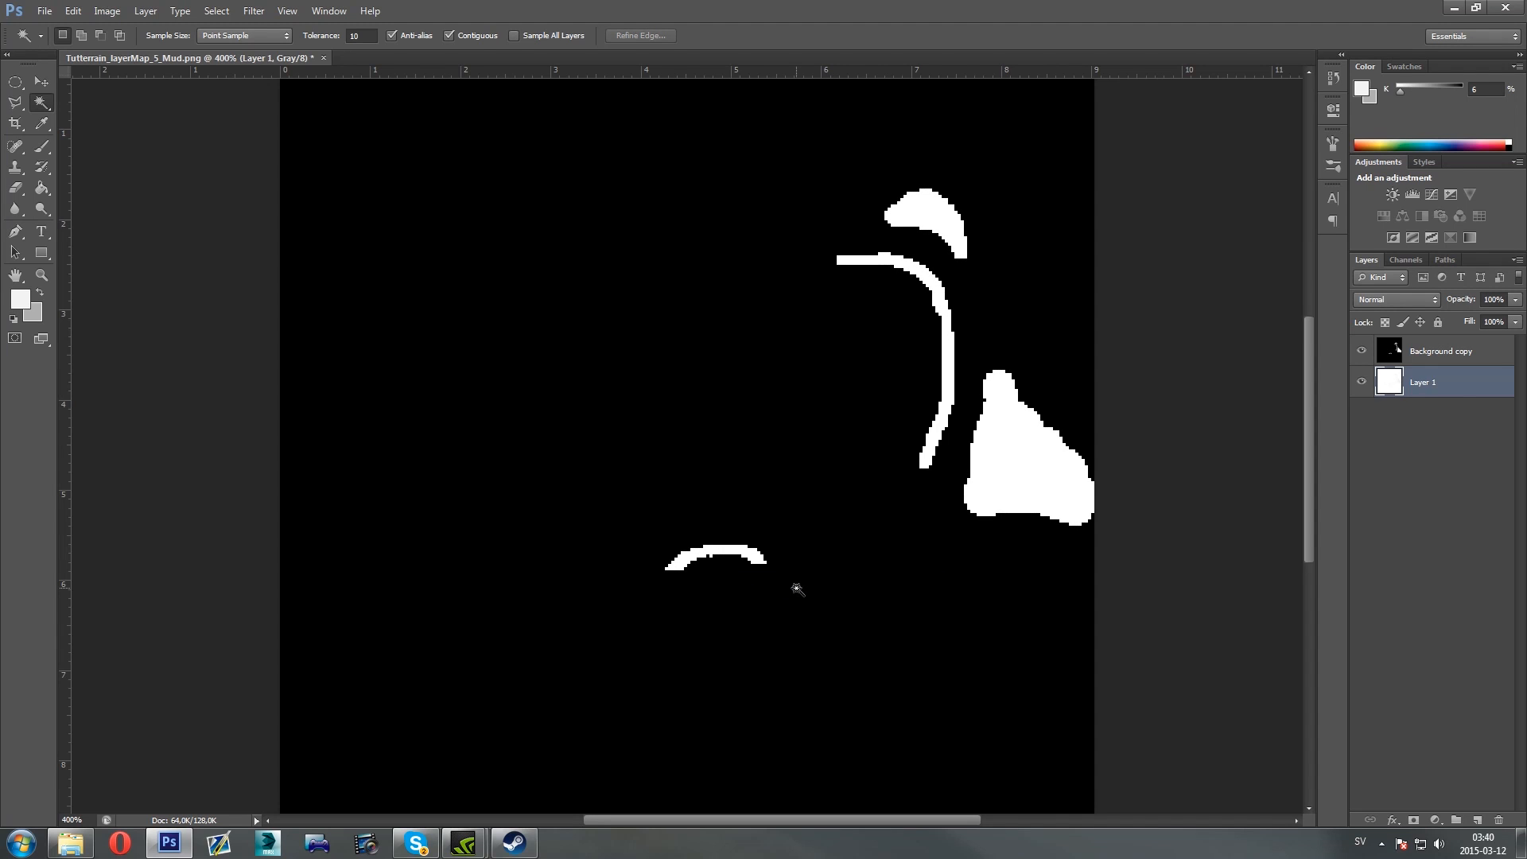
{"action": "left_click", "coordinate": [1362, 351]}
Examine the edges and shading of the grey shapes on Layer 1 both close up and across the whole canvas
{"action": "key", "text": "ctrl+minus"}
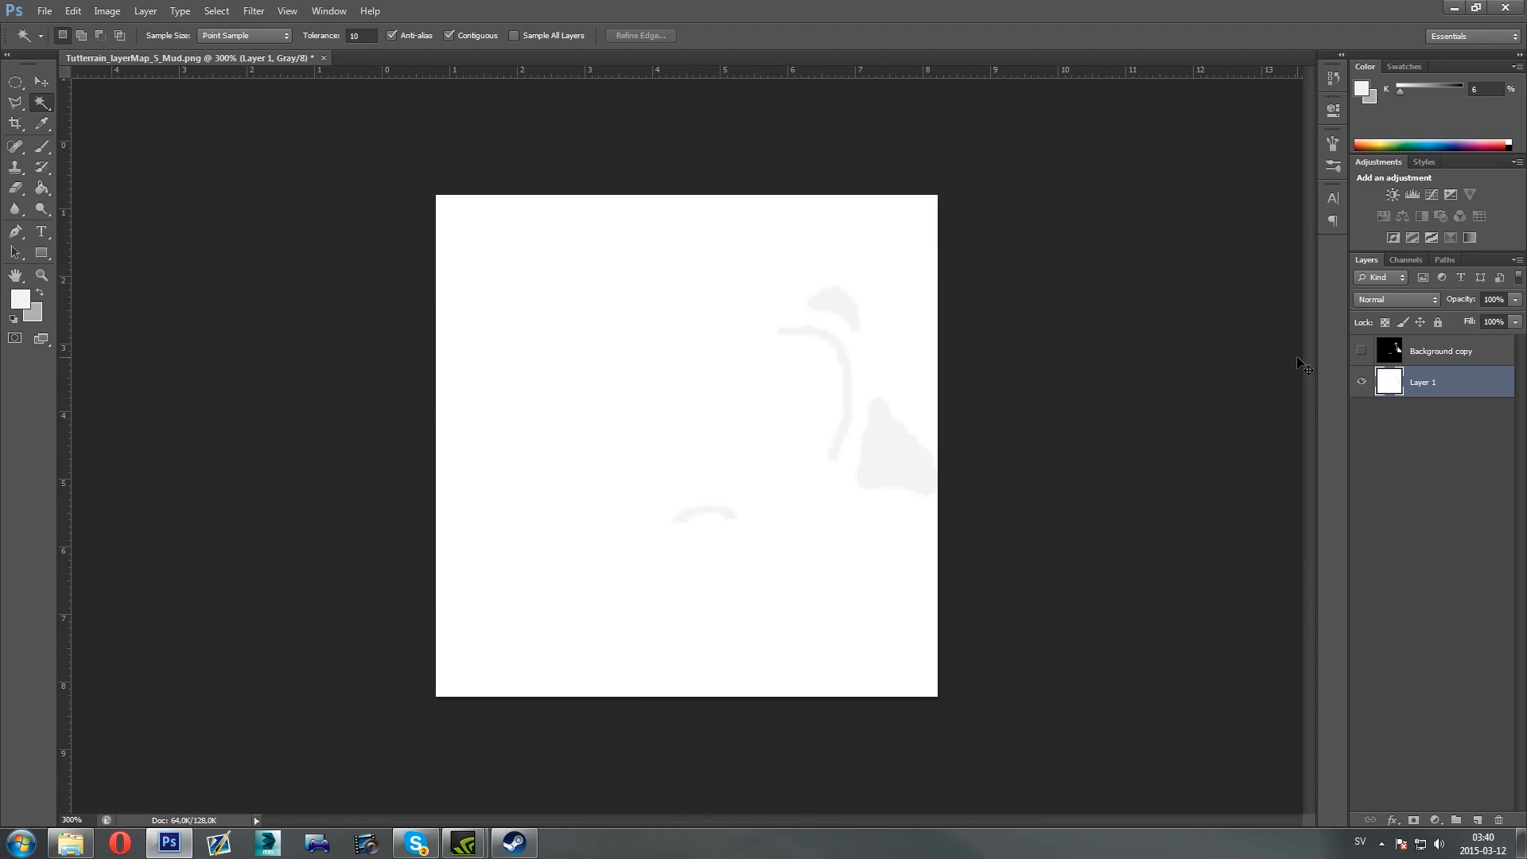
{"action": "key", "text": "ctrl+minus"}
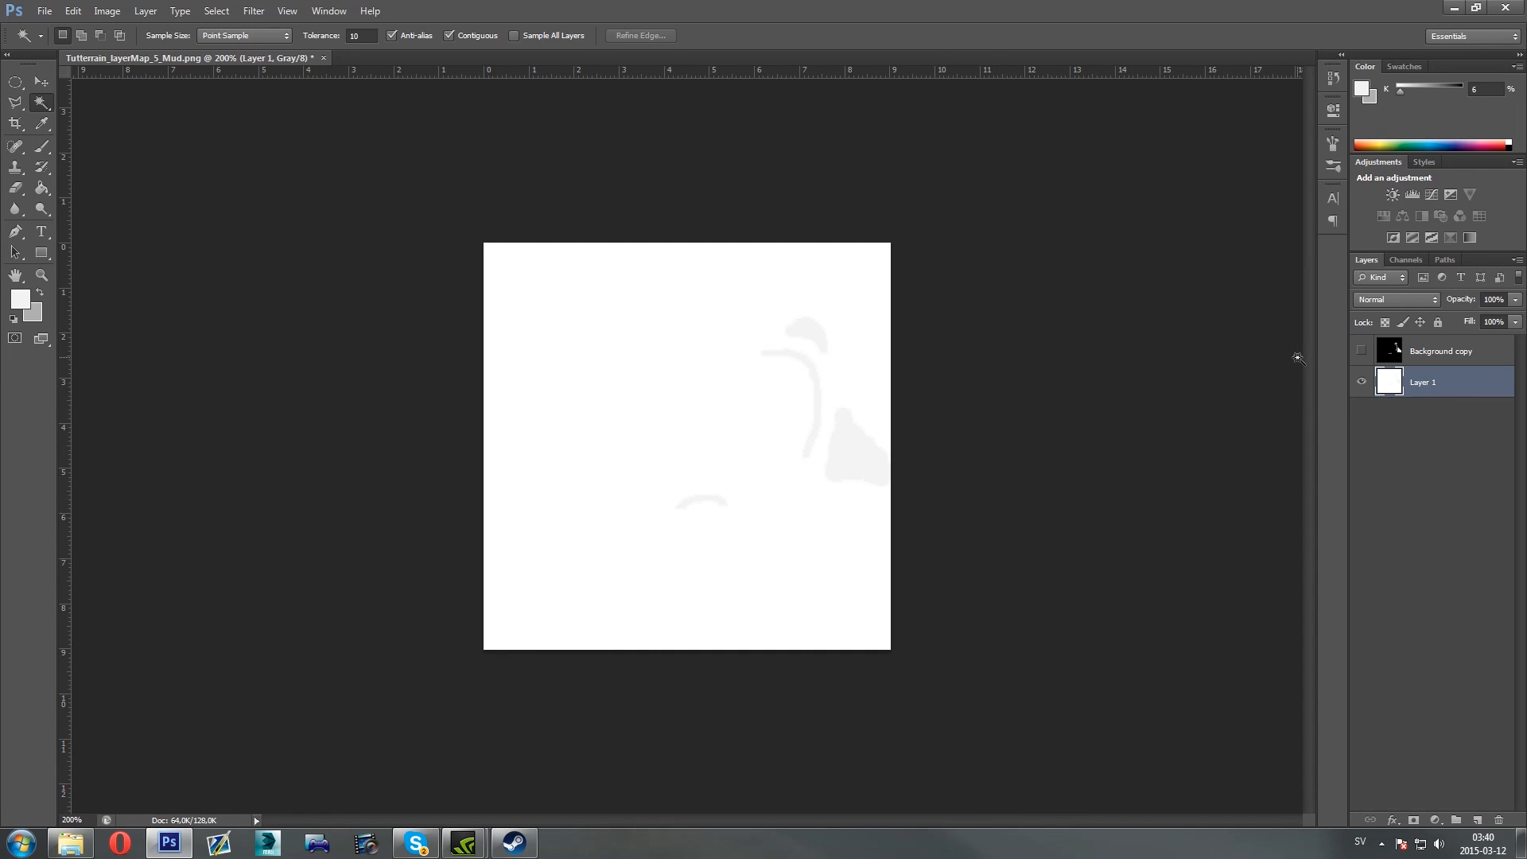
{"action": "key", "text": "ctrl+plus"}
{"action": "key", "text": "ctrl+plus"}
{"action": "key", "text": "ctrl+plus"}
{"action": "key", "text": "ctrl+plus"}
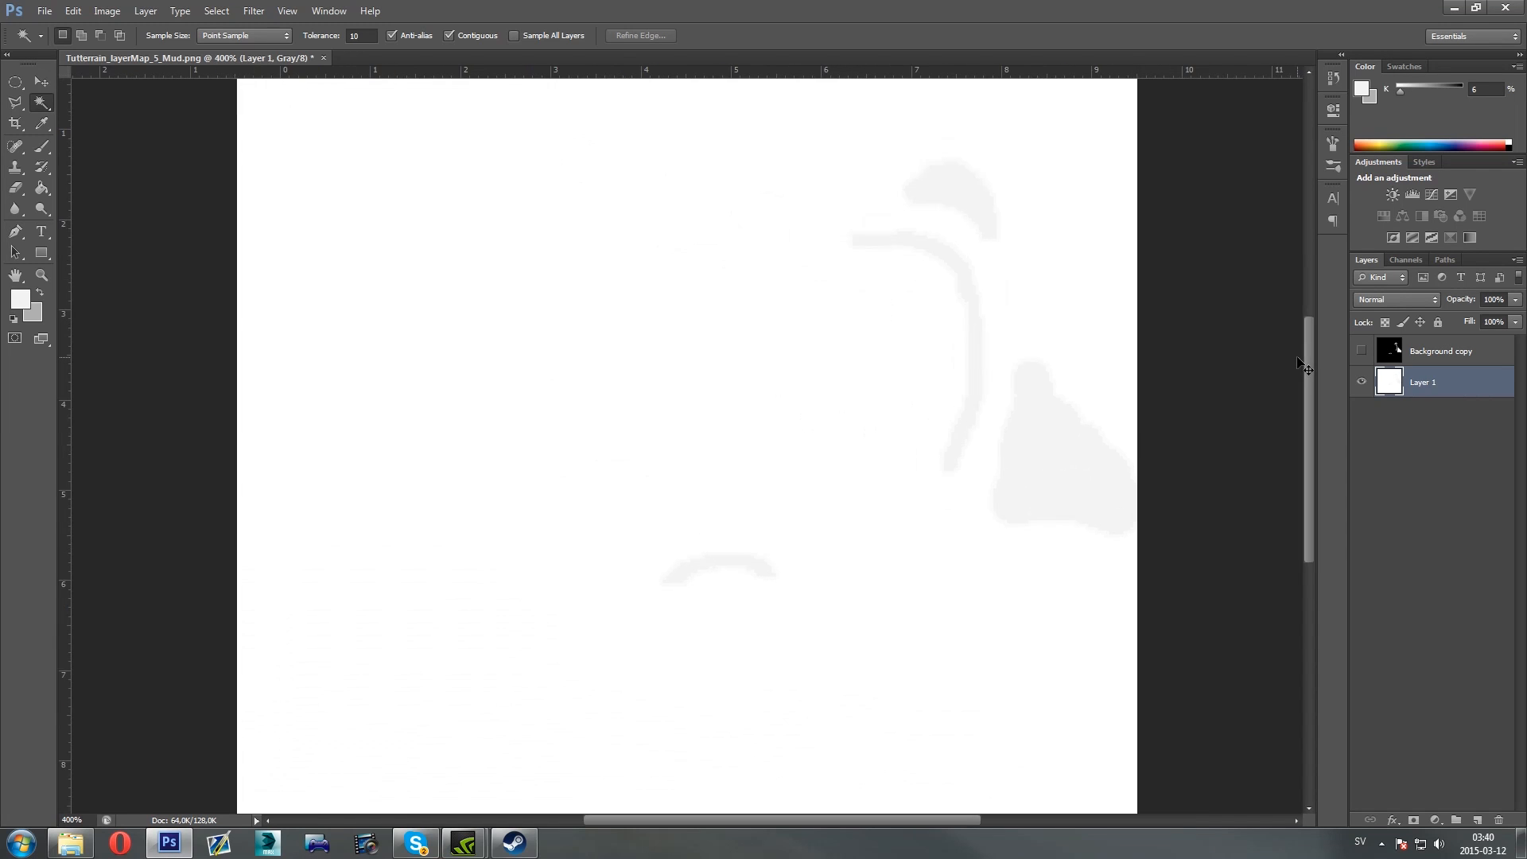
{"action": "scroll", "coordinate": [1254, 337], "scroll_direction": "right", "scroll_amount": 6}
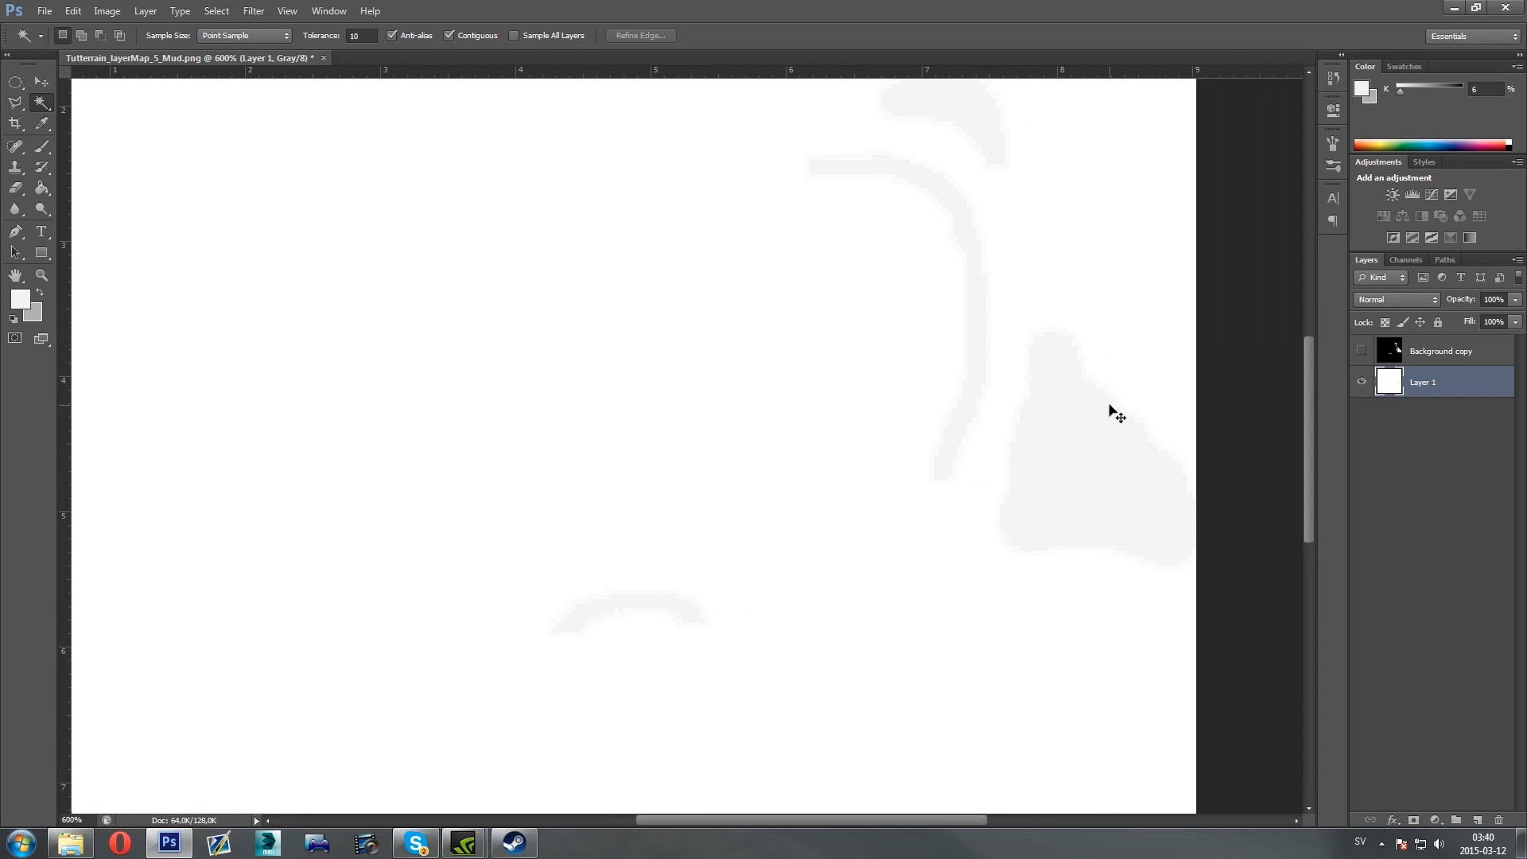
{"action": "key", "text": "ctrl+plus"}
{"action": "key", "text": "ctrl+plus"}
{"action": "key", "text": "ctrl+plus"}
{"action": "key", "text": "ctrl+plus"}
{"action": "key", "text": "ctrl+plus"}
{"action": "key", "text": "ctrl+plus"}
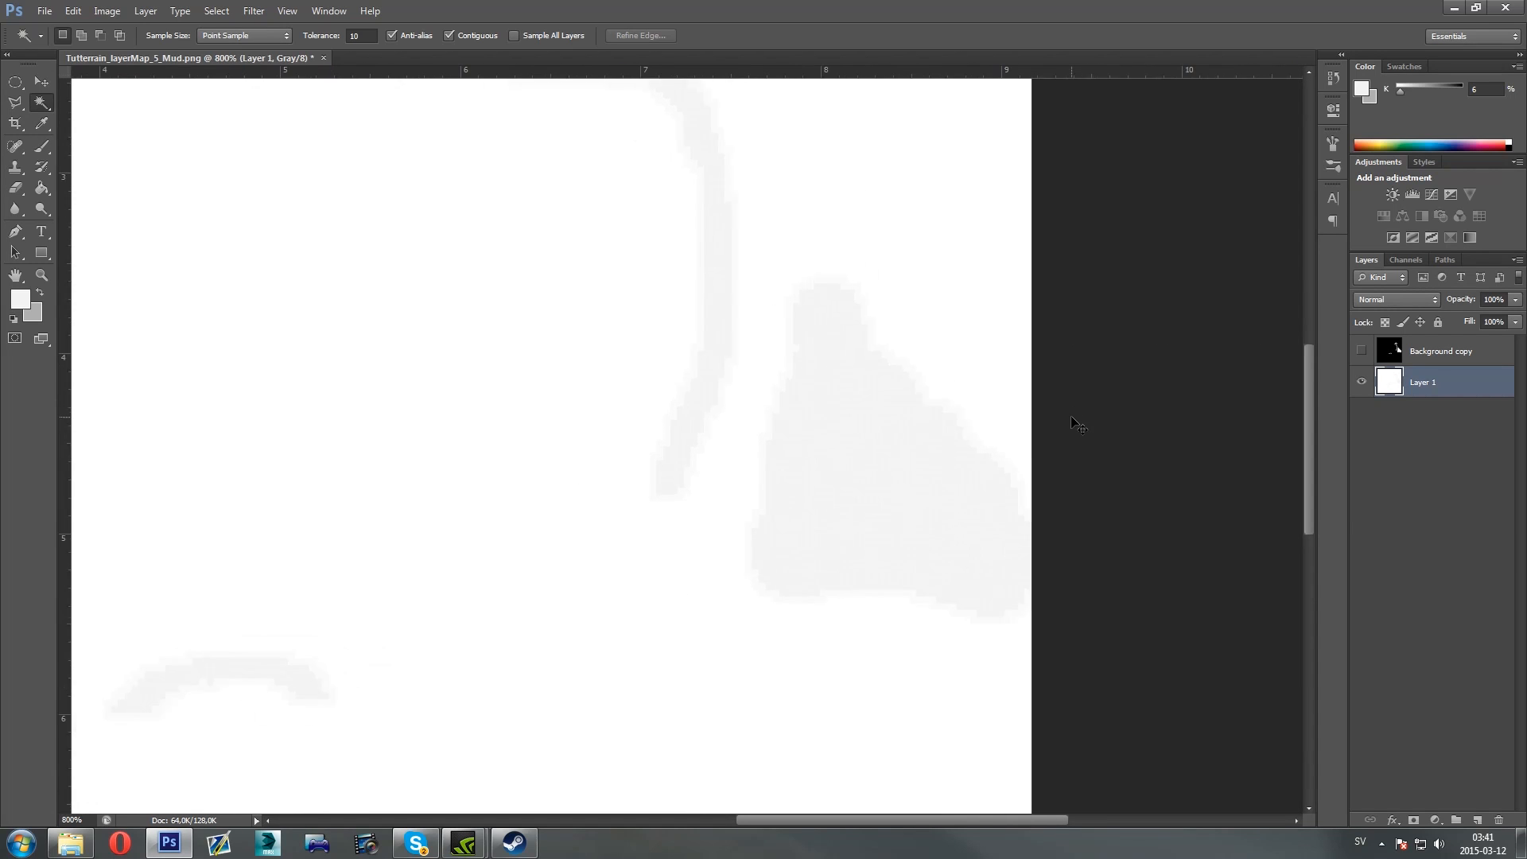
{"action": "key", "text": "ctrl+minus"}
{"action": "key", "text": "ctrl+minus"}
{"action": "key", "text": "ctrl+minus"}
{"action": "key", "text": "ctrl+minus"}
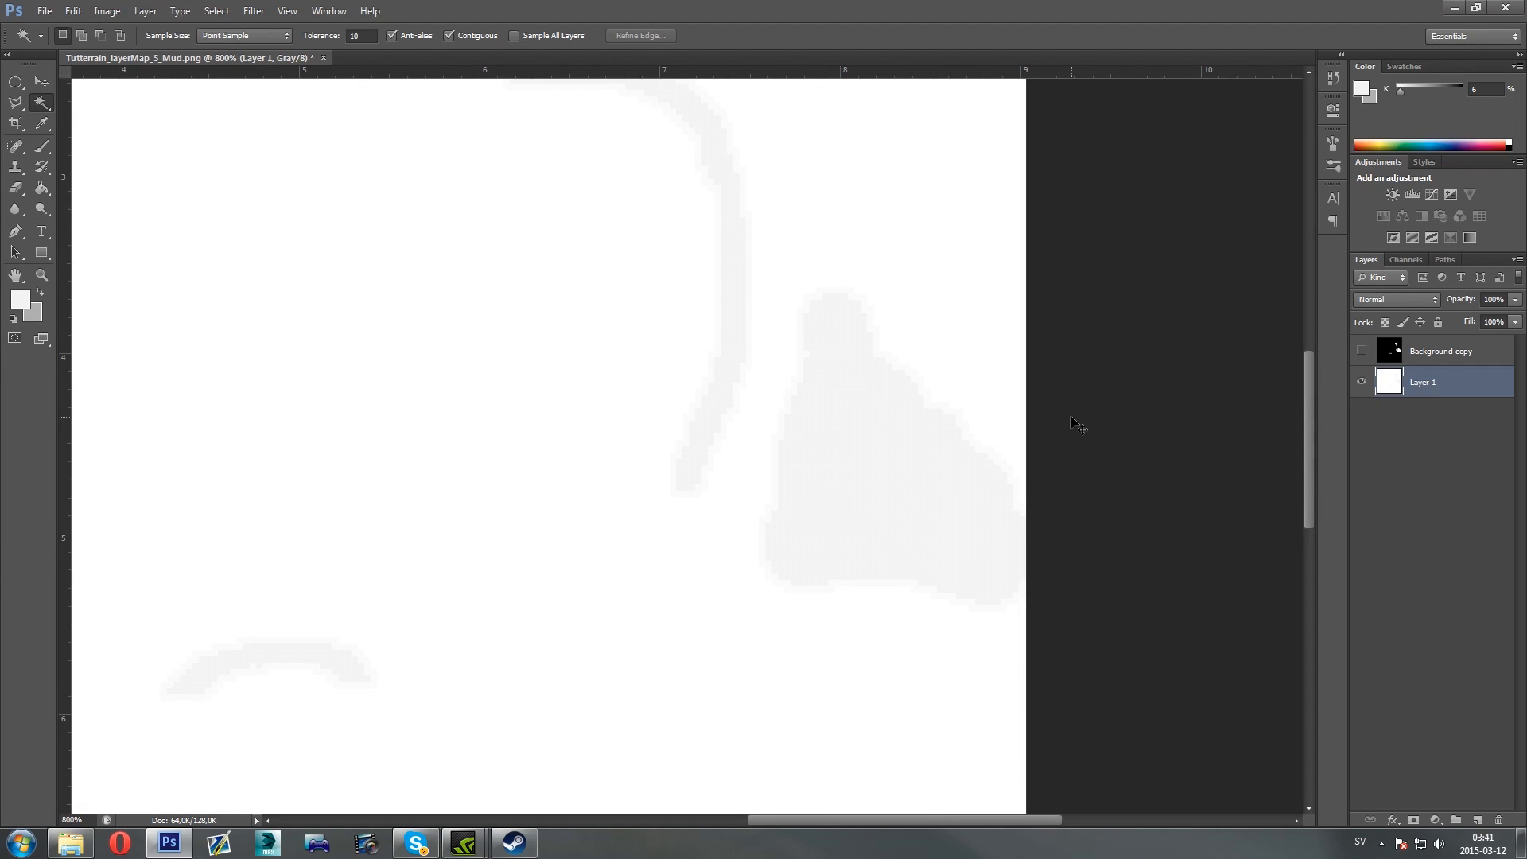
{"action": "key", "text": "ctrl+minus"}
{"action": "key", "text": "ctrl+plus"}
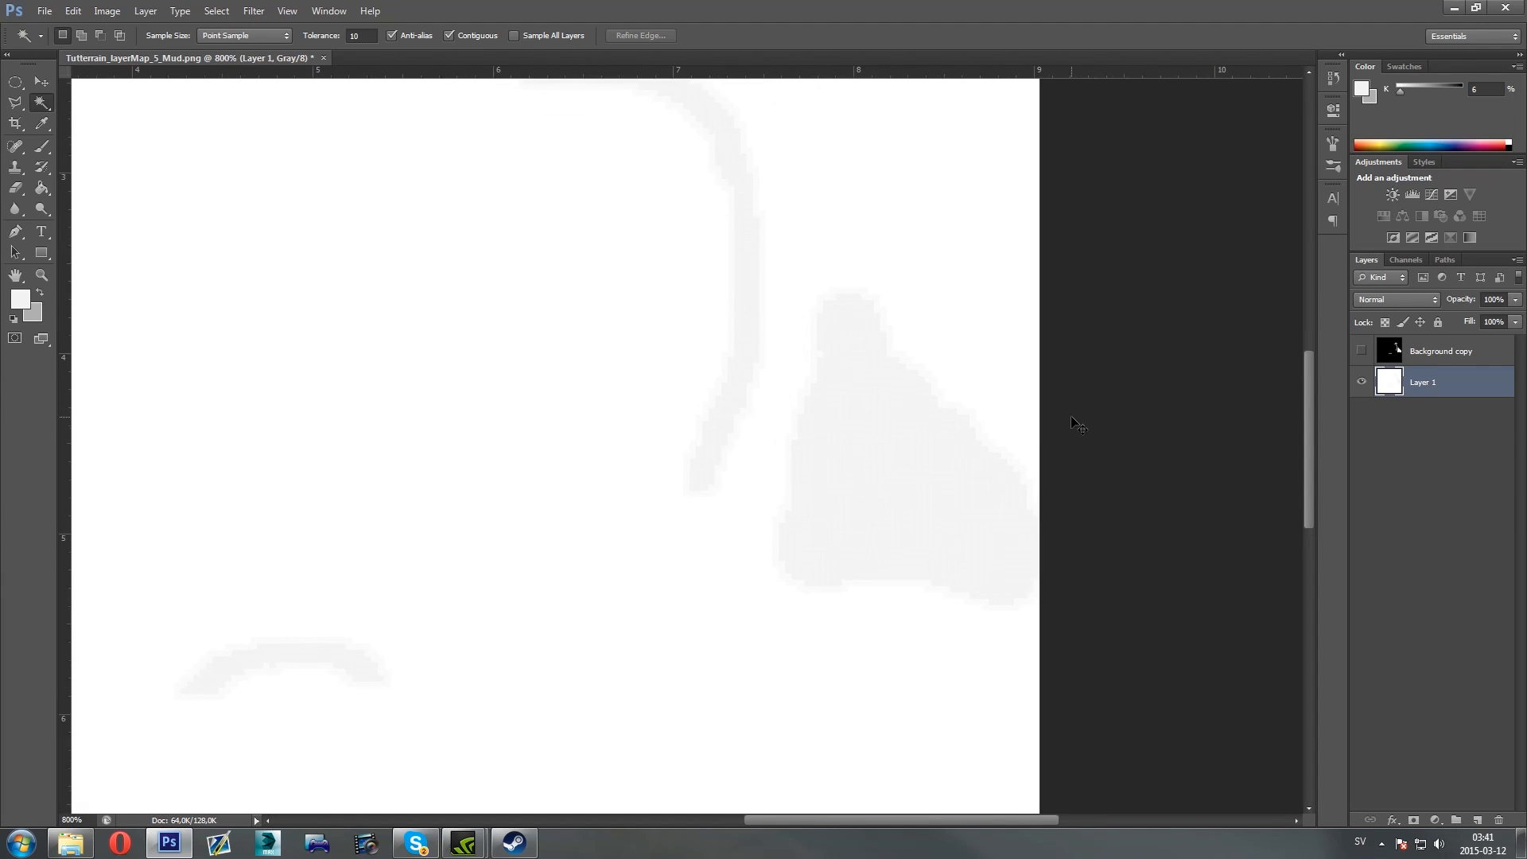
{"action": "key", "text": "ctrl+minus"}
{"action": "key", "text": "ctrl+plus"}
{"action": "key", "text": "ctrl+plus"}
{"action": "key", "text": "ctrl+plus"}
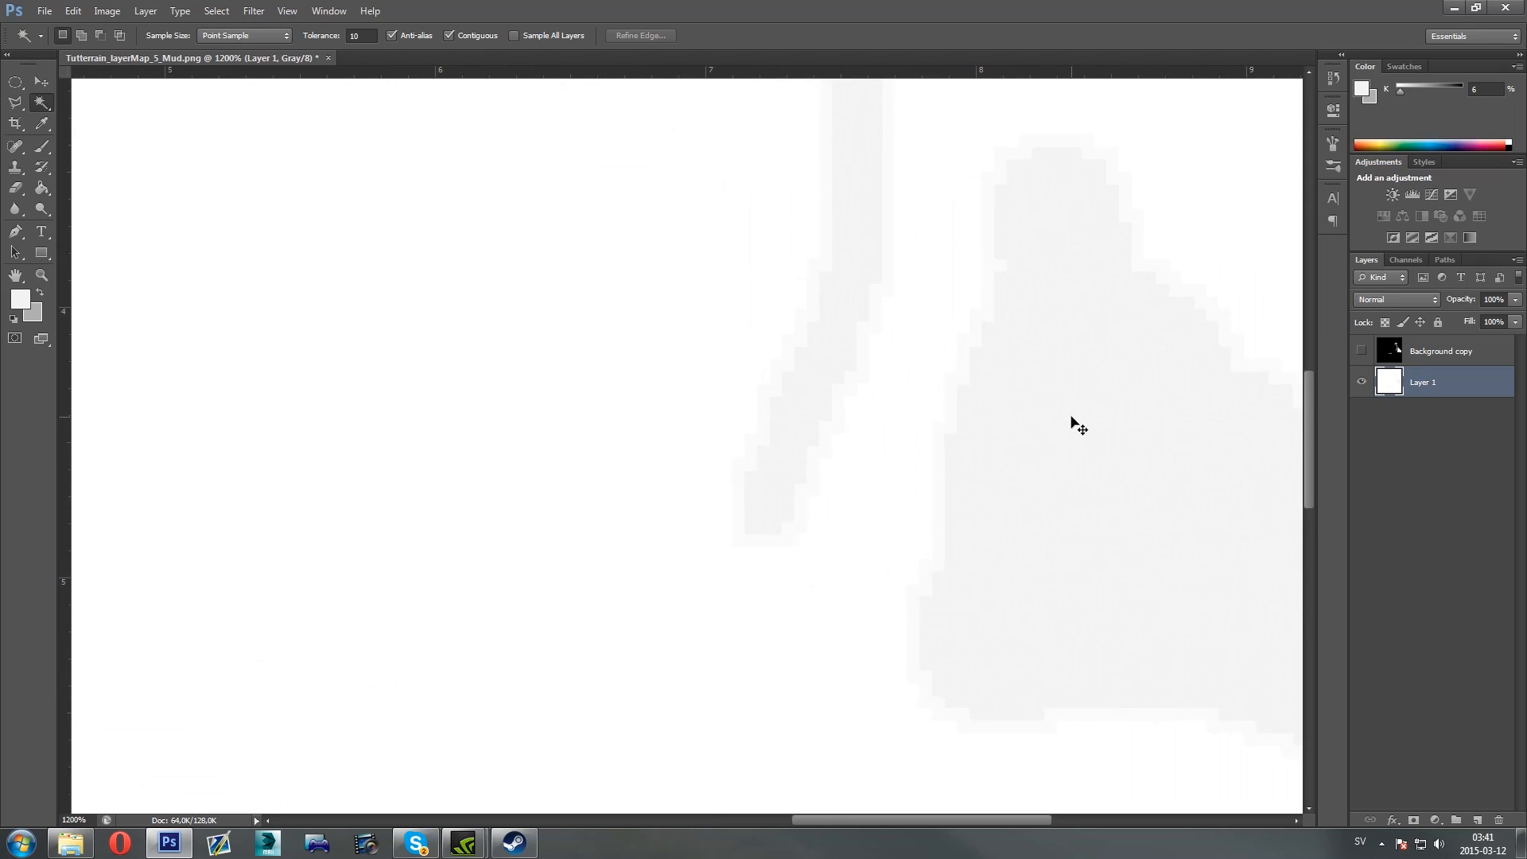
{"action": "key", "text": "ctrl+minus"}
{"action": "key", "text": "ctrl+minus"}
{"action": "key", "text": "ctrl+minus"}
{"action": "key", "text": "ctrl+minus"}
{"action": "key", "text": "ctrl+minus"}
{"action": "key", "text": "ctrl+minus"}
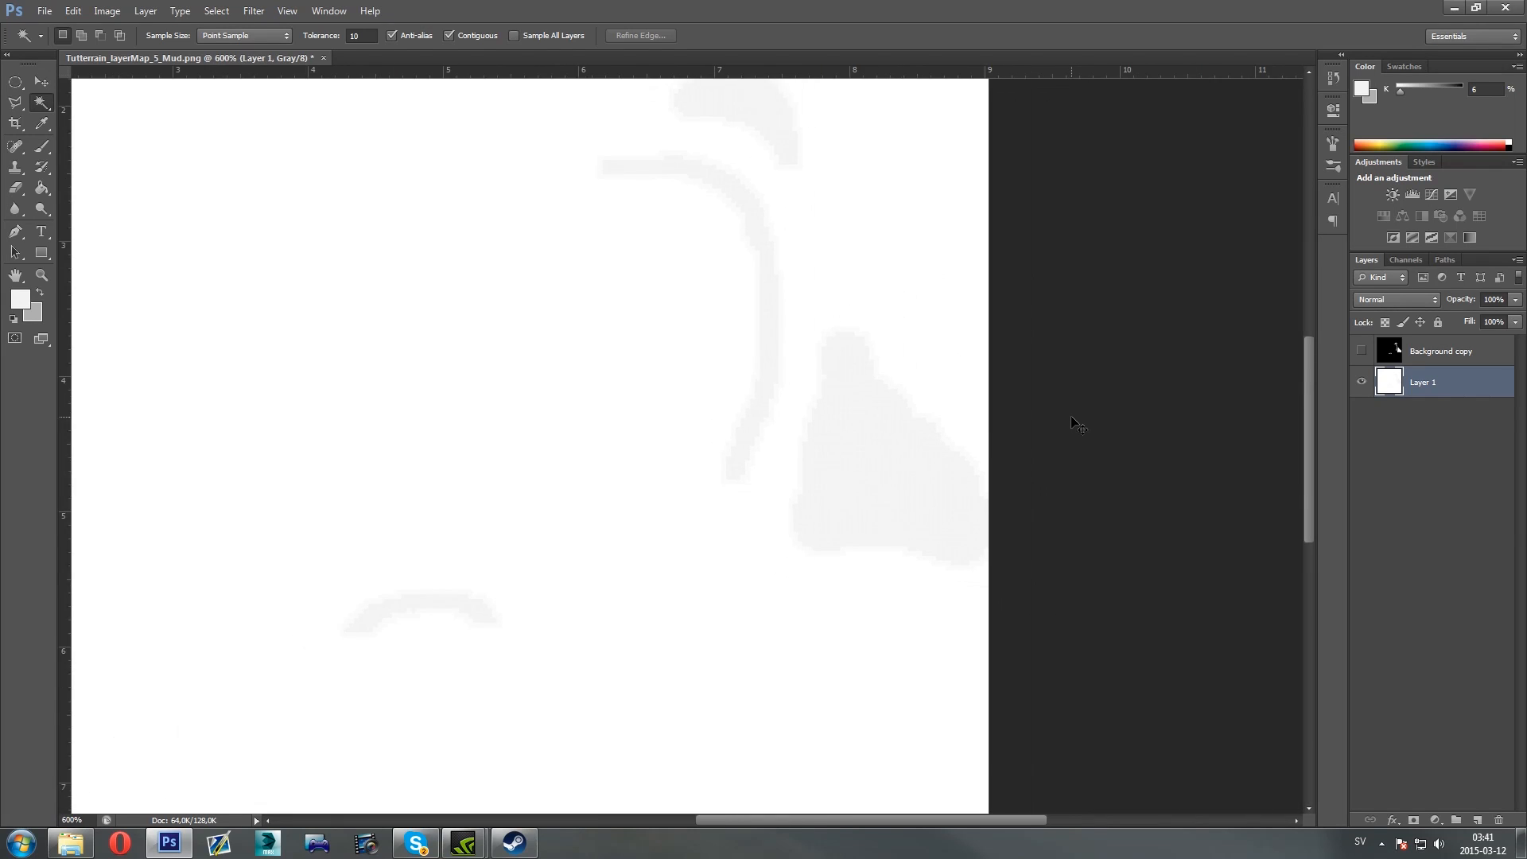
{"action": "key", "text": "ctrl+minus"}
{"action": "key", "text": "ctrl+minus"}
{"action": "key", "text": "ctrl+plus"}
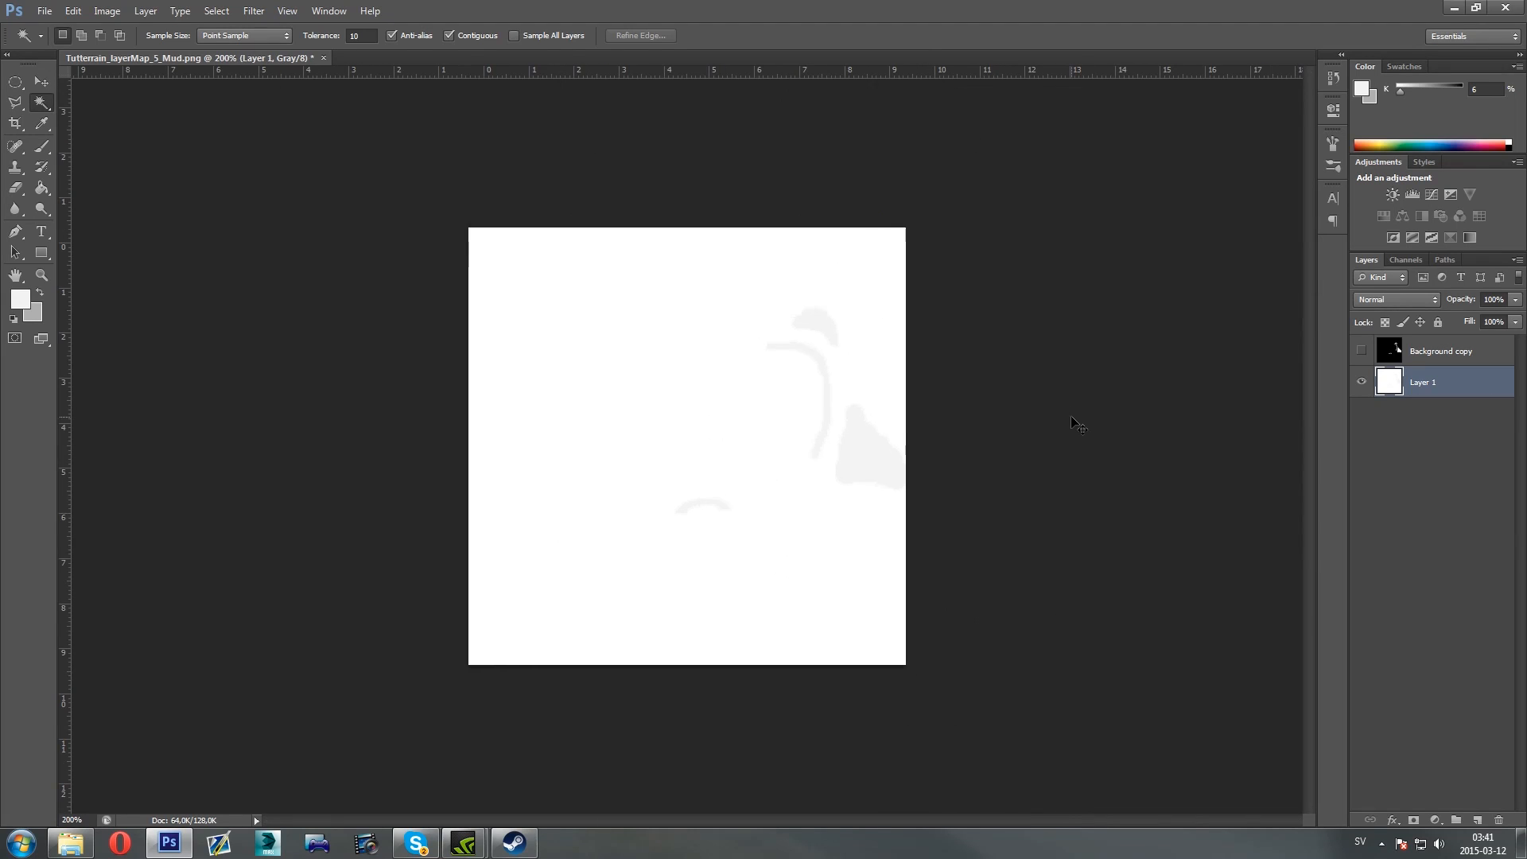
Create a new 256 × 256 pixel, 8-bit Grayscale document with white background contents, and return to the Mud layer map
{"action": "left_click", "coordinate": [72, 11]}
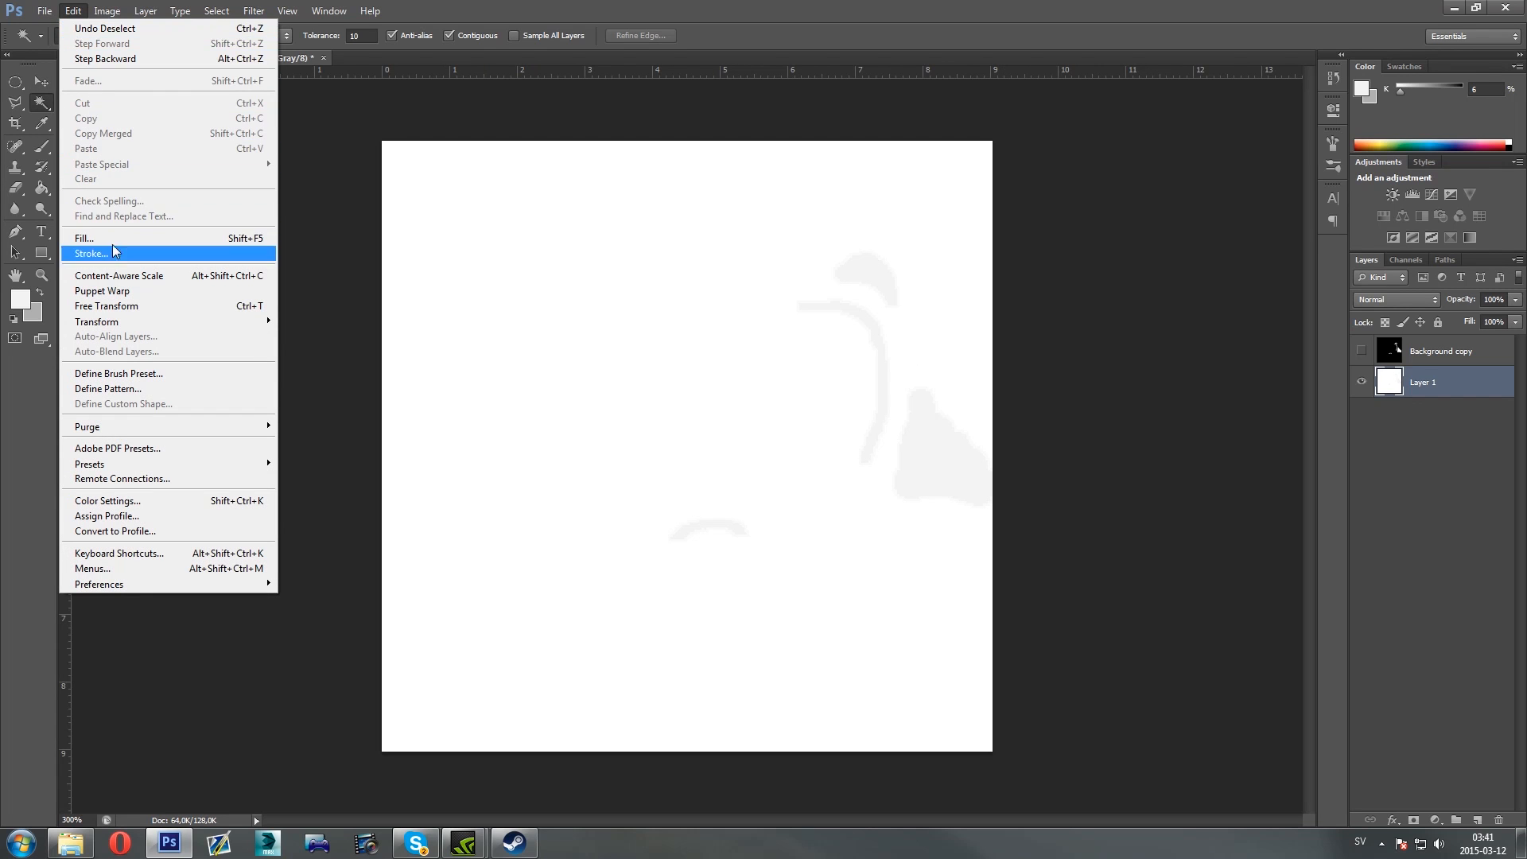
{"action": "left_click", "coordinate": [73, 11]}
{"action": "left_click", "coordinate": [44, 10]}
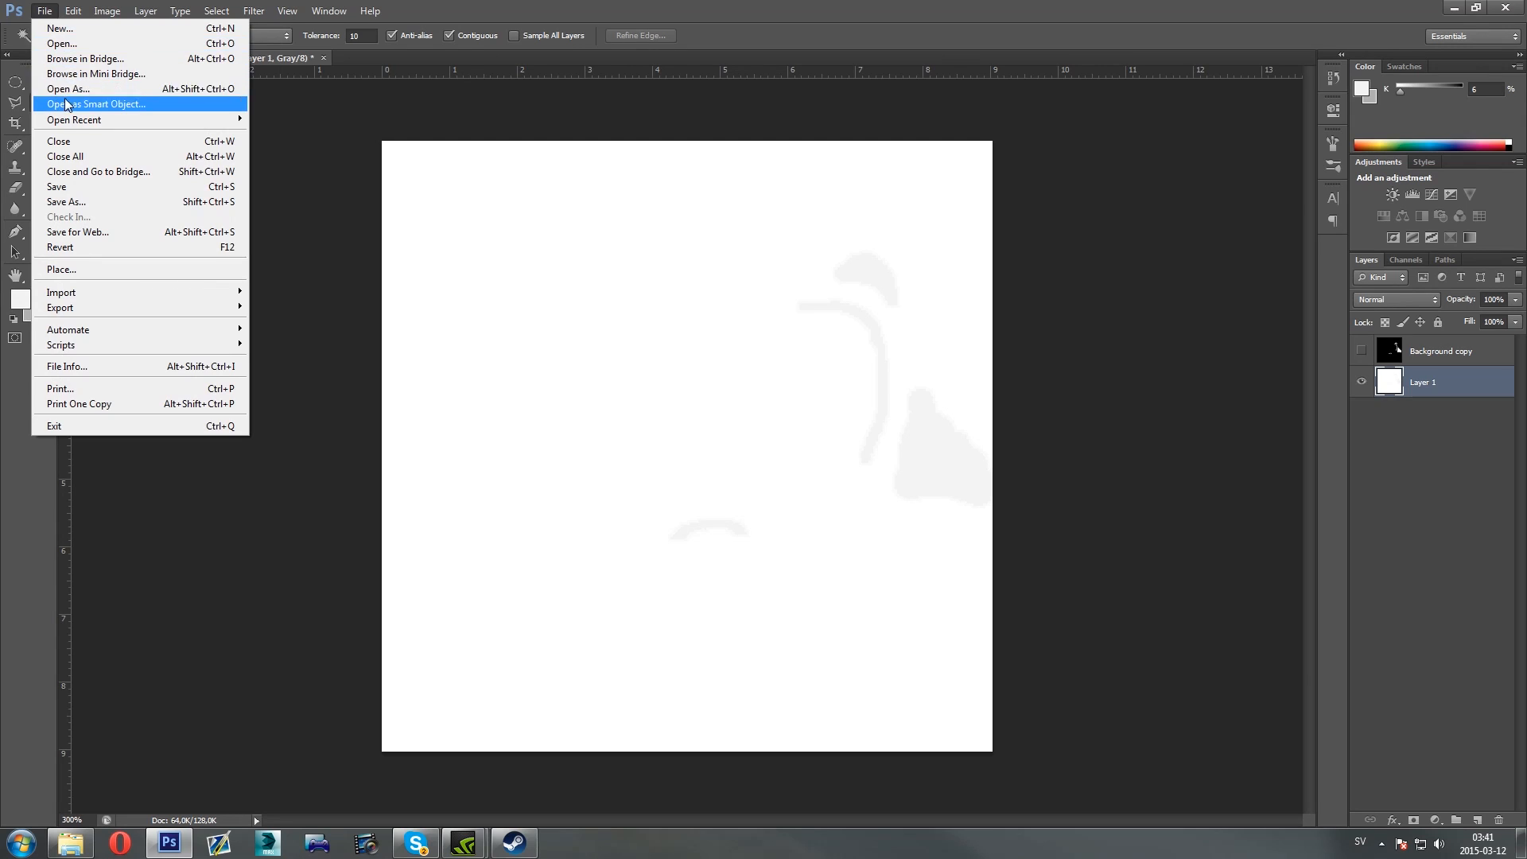
{"action": "left_click", "coordinate": [59, 27]}
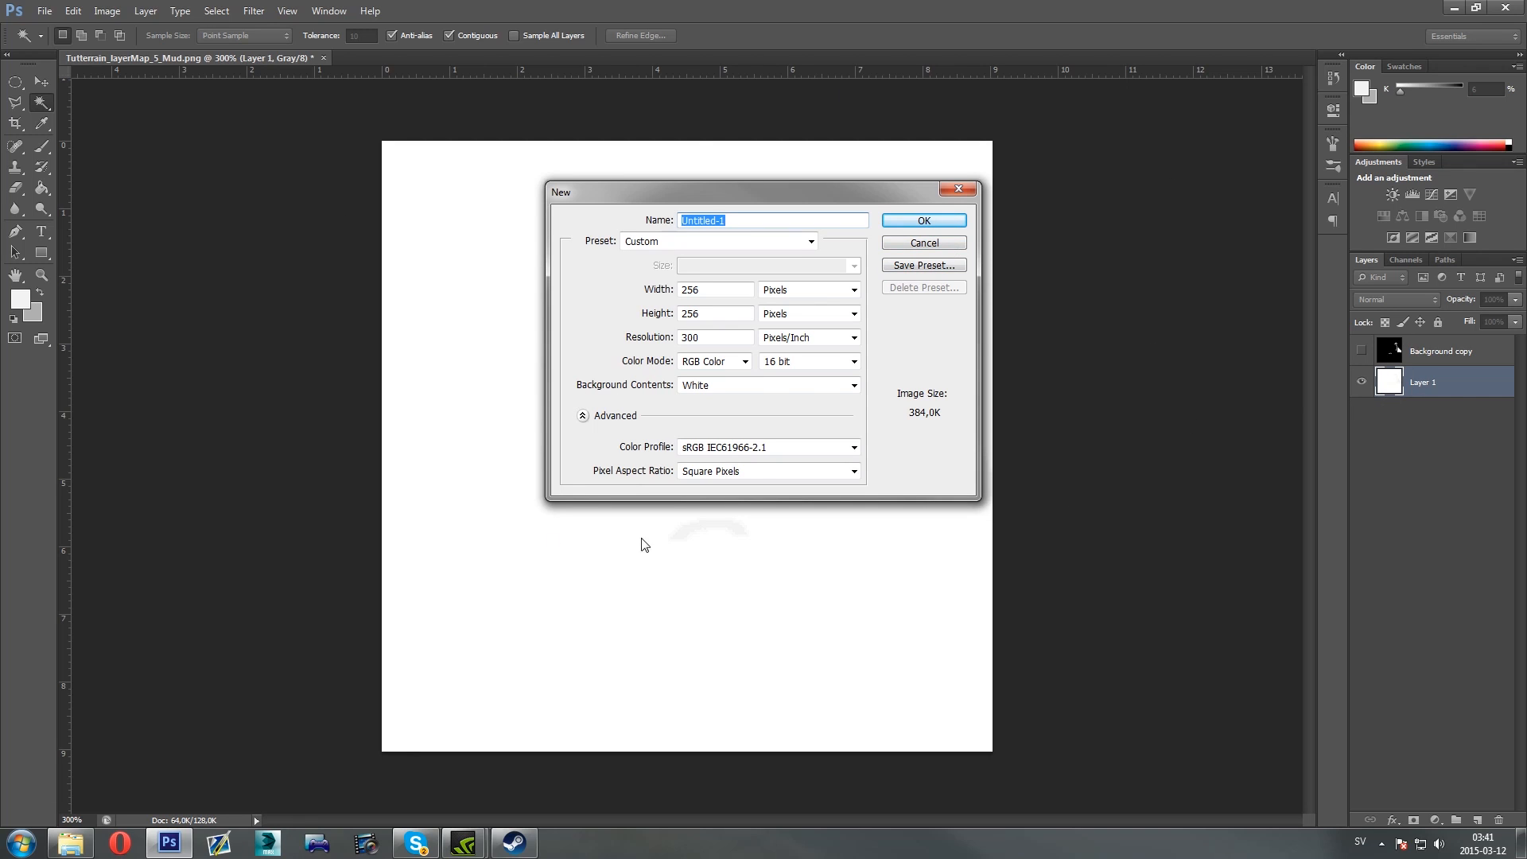
{"action": "left_click", "coordinate": [733, 364]}
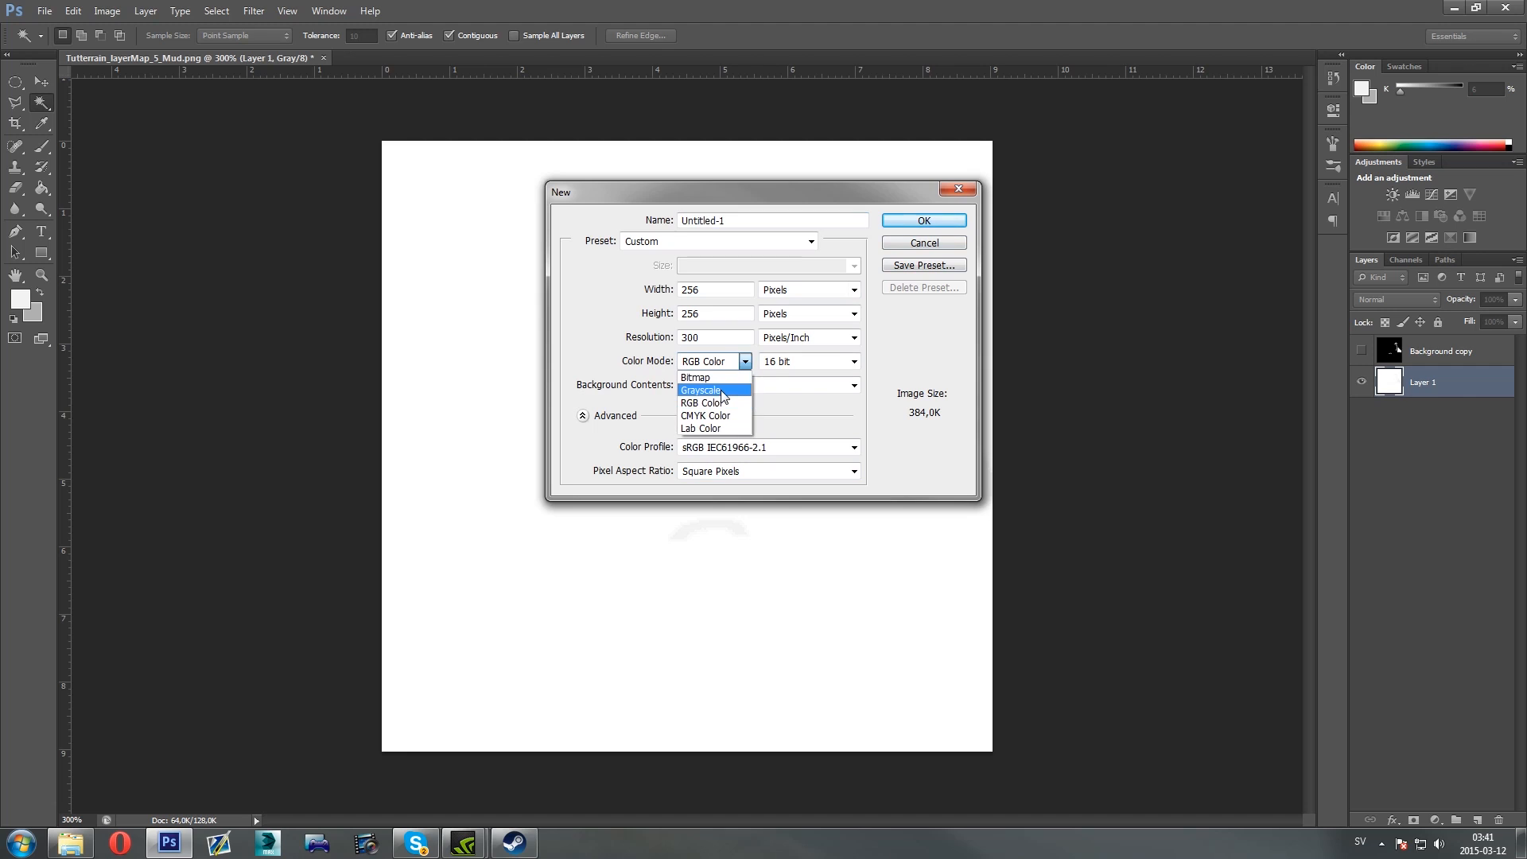
{"action": "left_click", "coordinate": [718, 391]}
{"action": "left_click", "coordinate": [803, 362]}
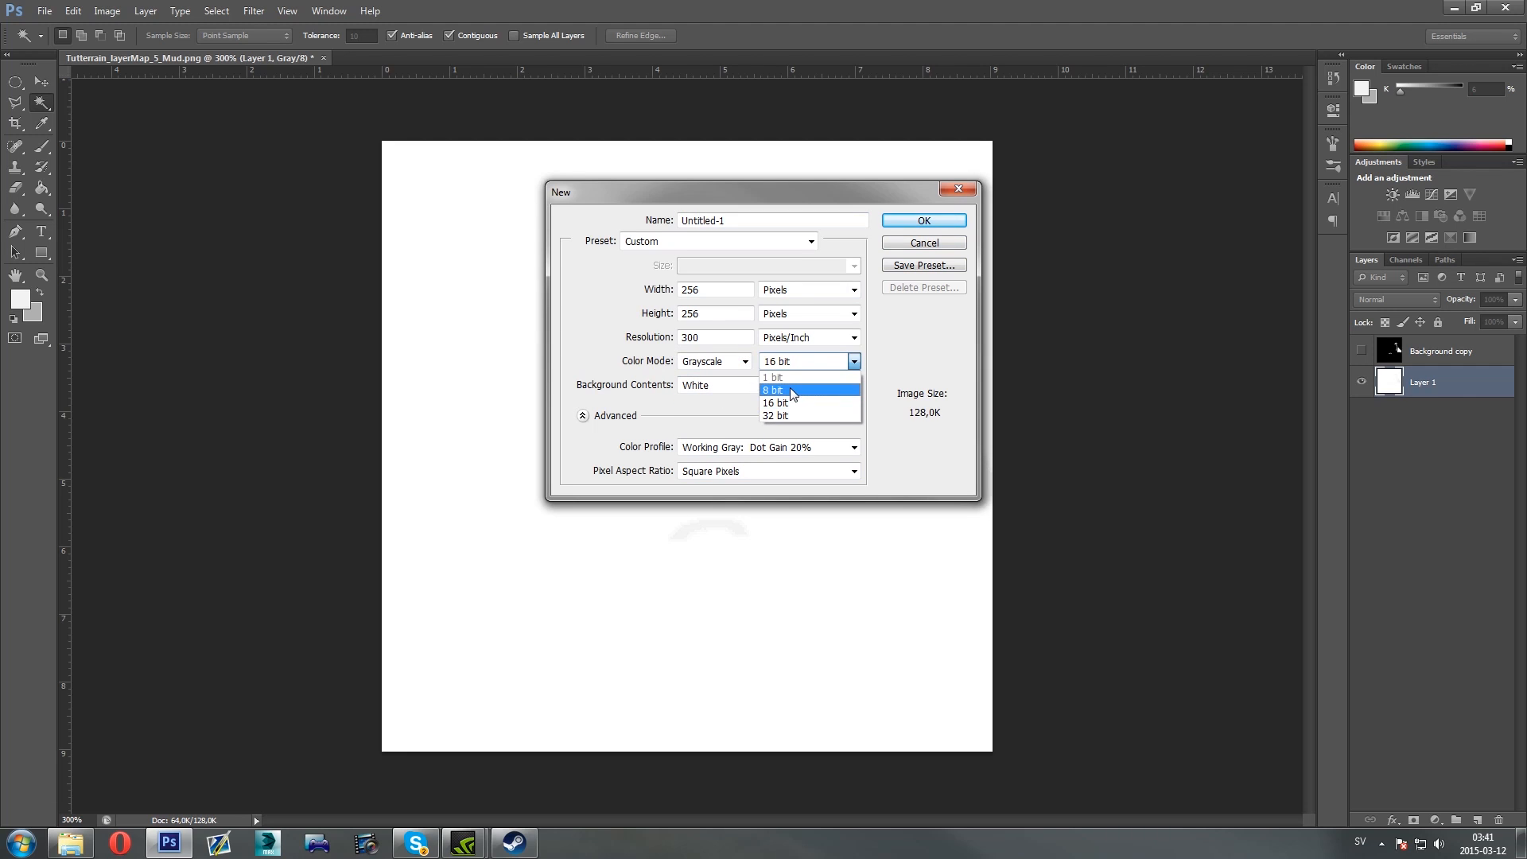
{"action": "left_click", "coordinate": [790, 389]}
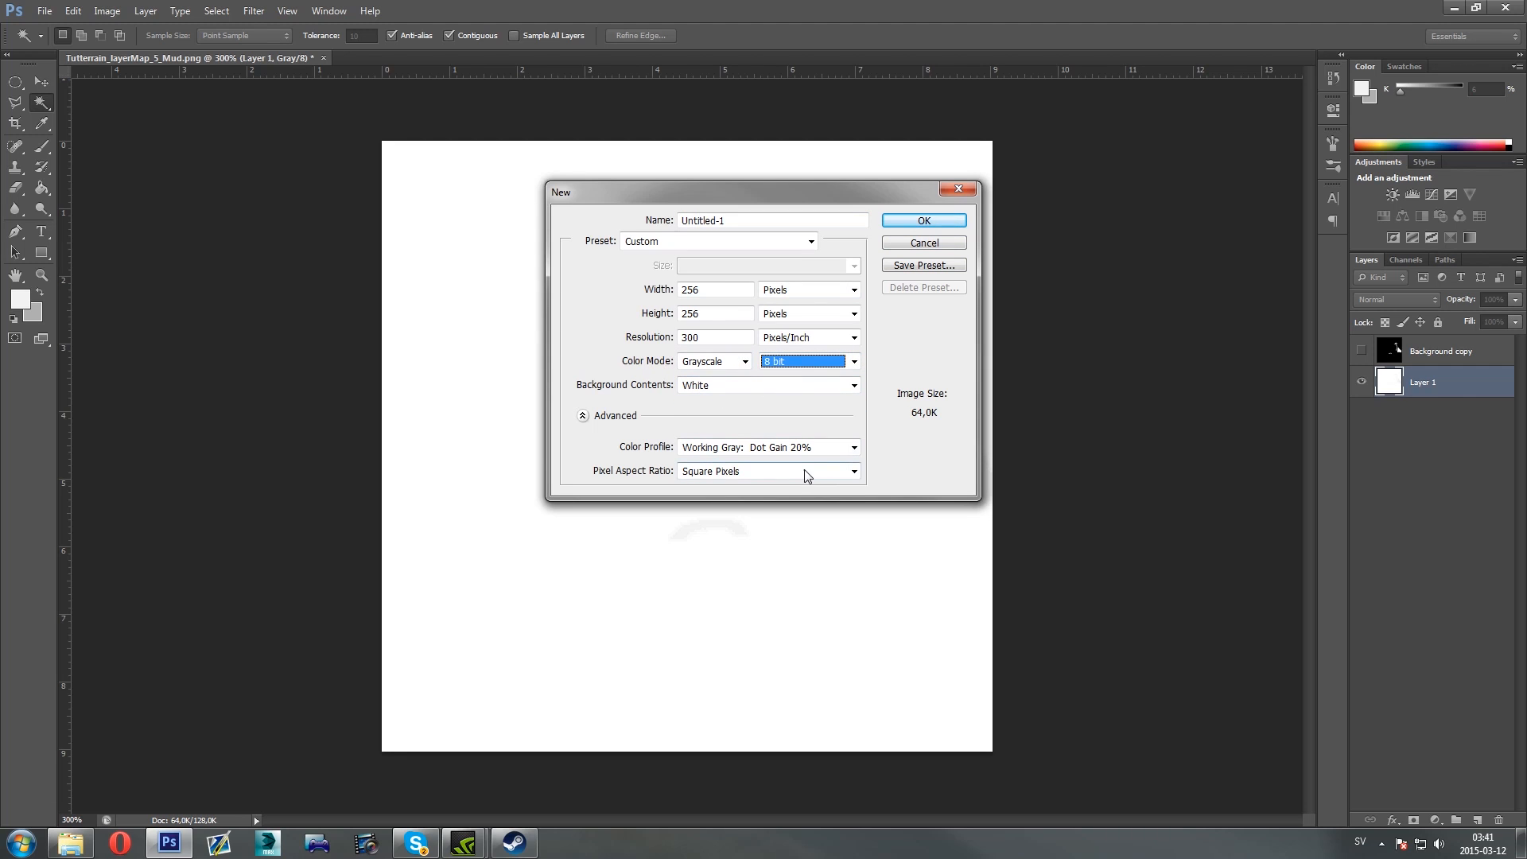
{"action": "left_click", "coordinate": [933, 219]}
{"action": "key", "text": "ctrl+plus"}
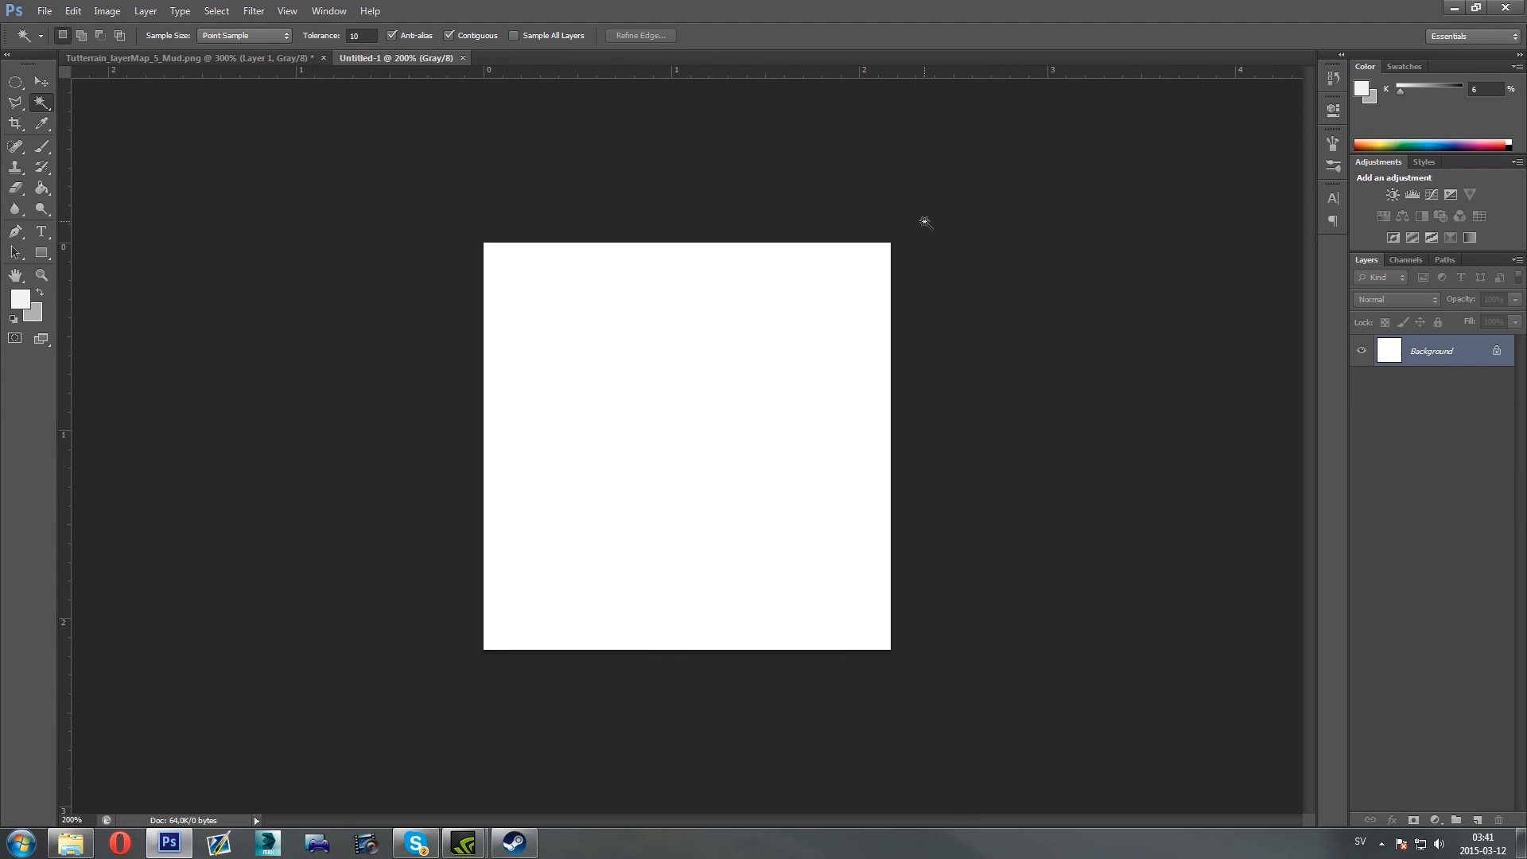
{"action": "left_click", "coordinate": [194, 58]}
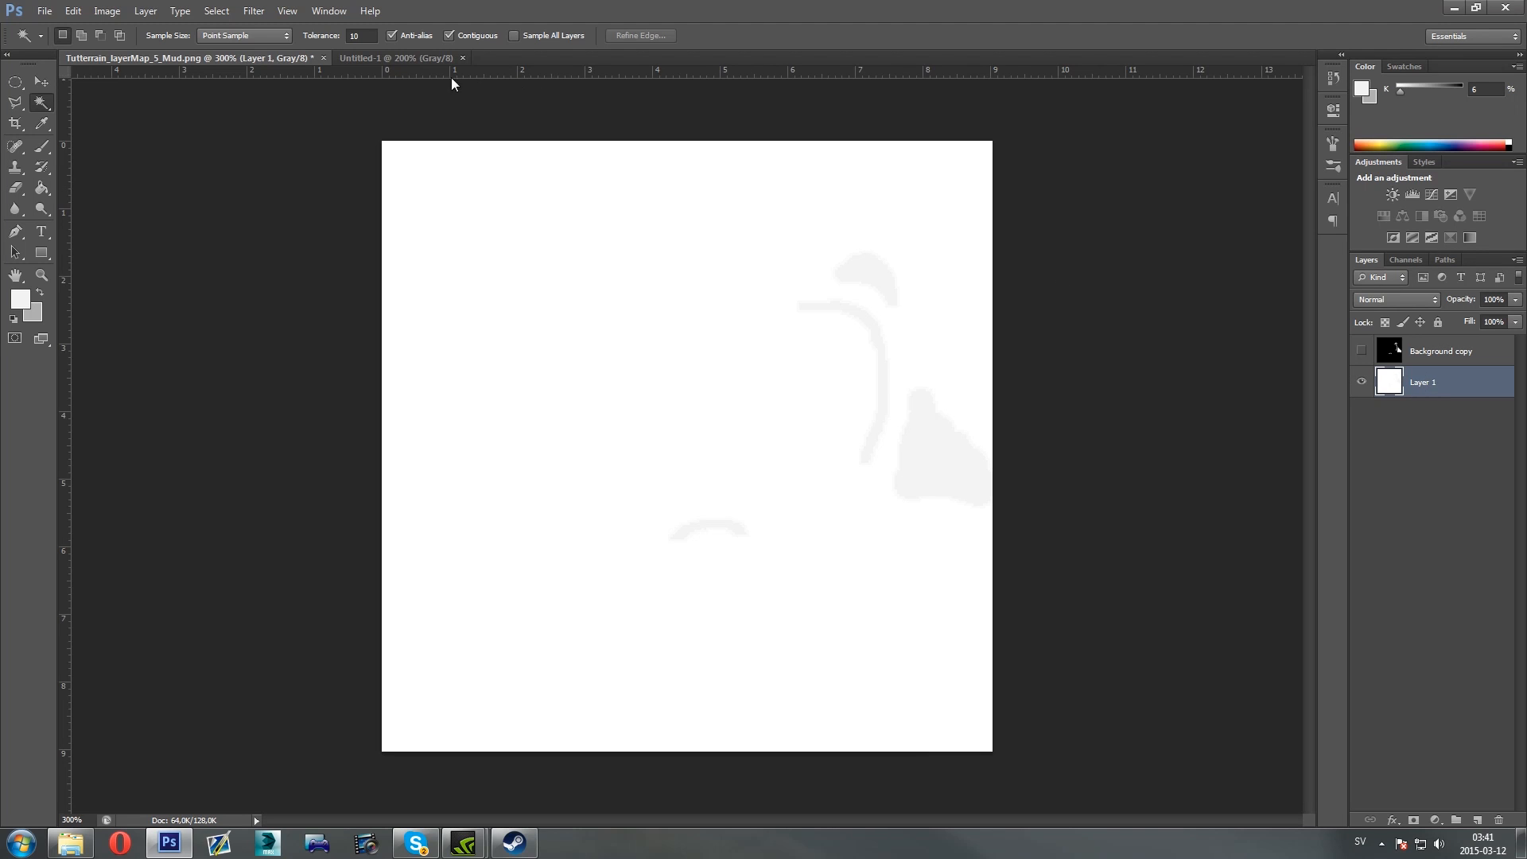
Compare the Mud layer map with the blank Untitled-1 document and check the Background copy layer against Layer 1
{"action": "left_click", "coordinate": [392, 56]}
{"action": "left_click", "coordinate": [235, 58]}
{"action": "left_click", "coordinate": [355, 57]}
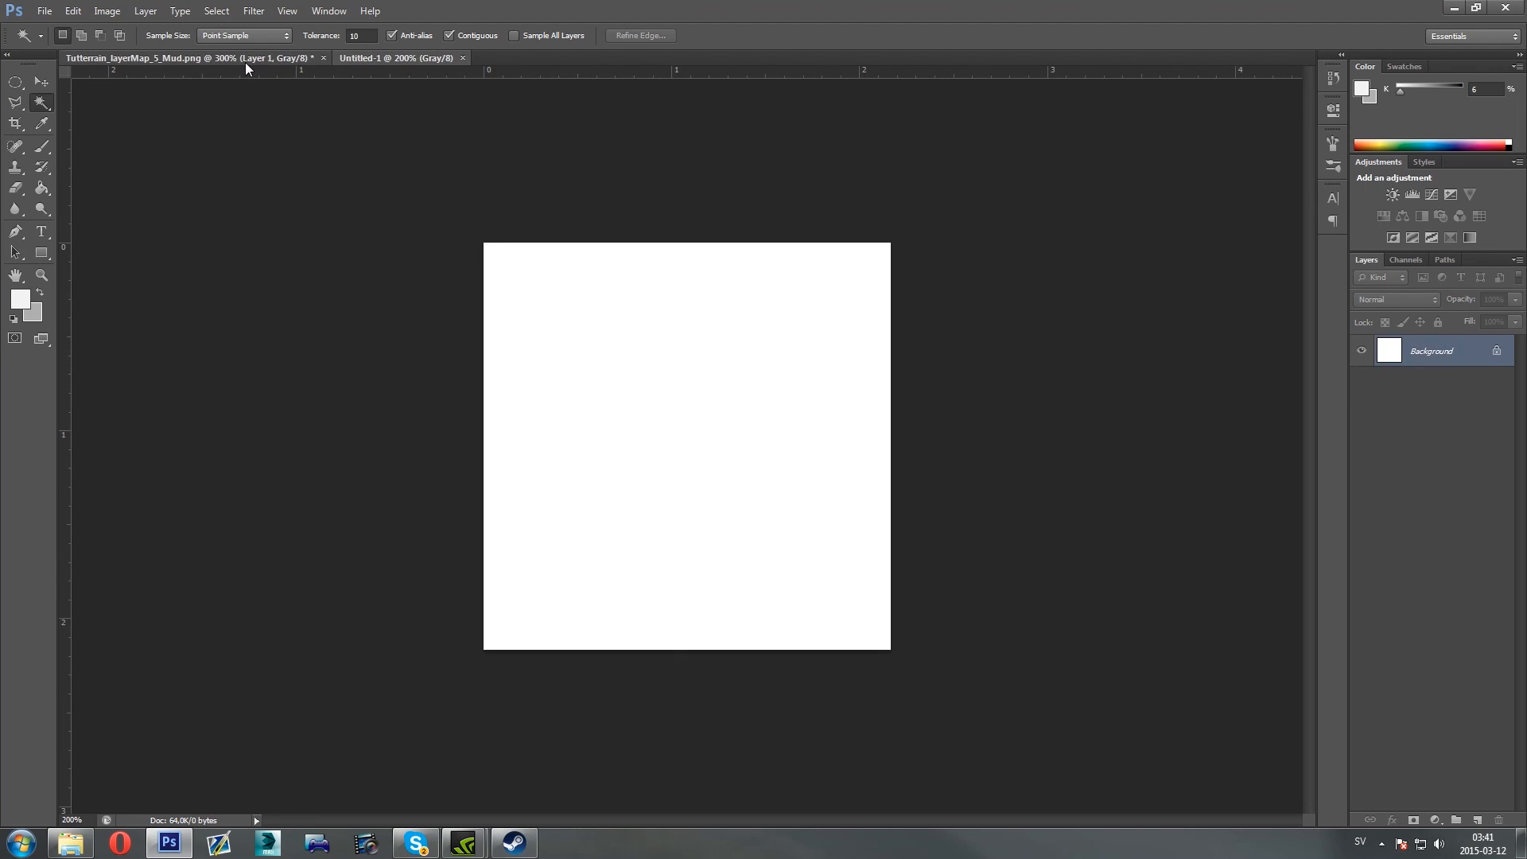
{"action": "left_click", "coordinate": [245, 59]}
{"action": "left_click", "coordinate": [370, 59]}
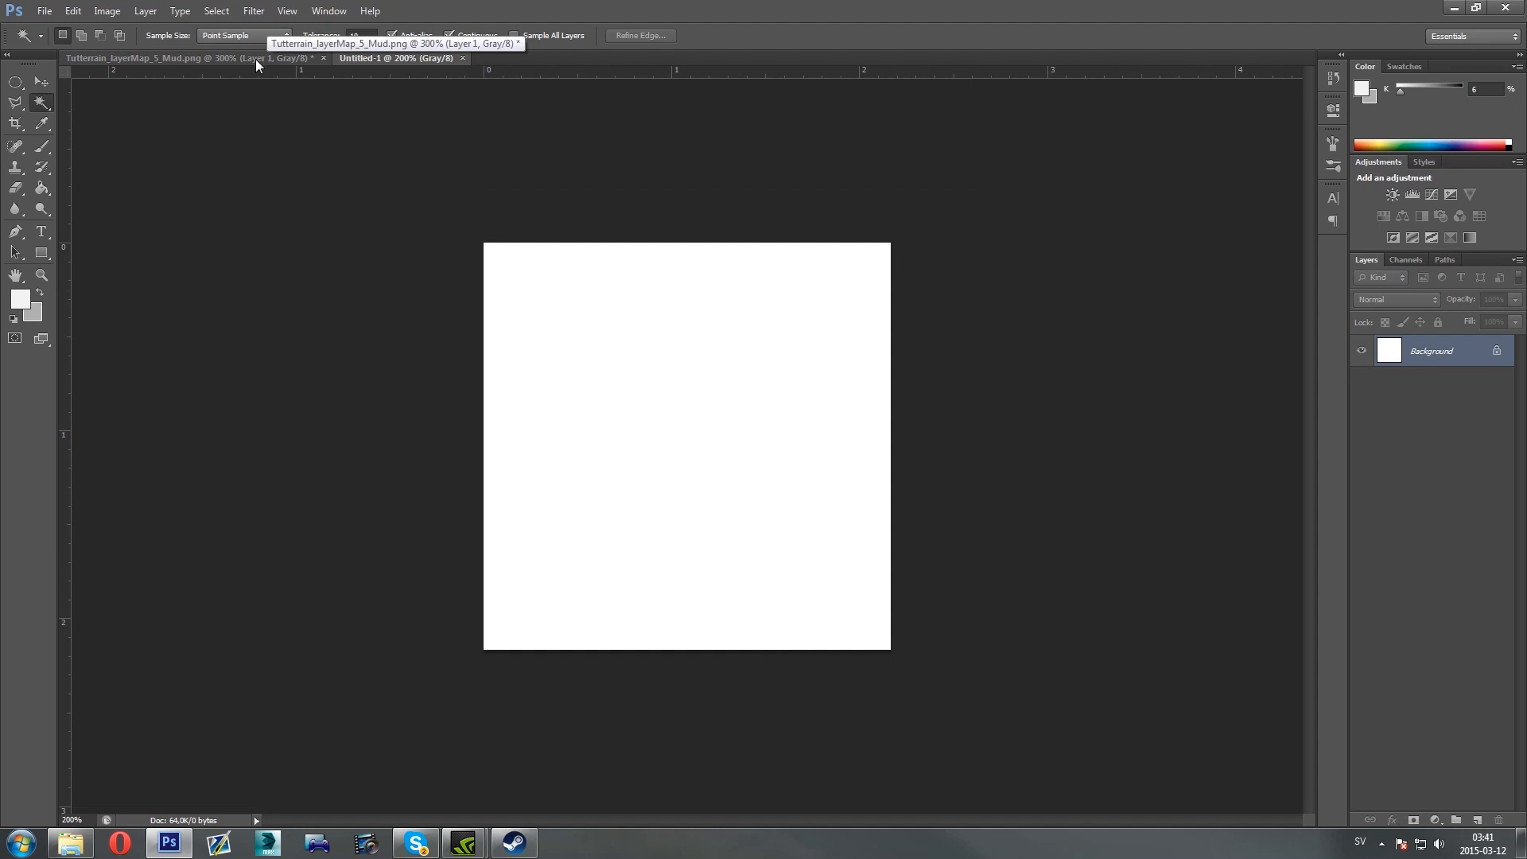
{"action": "left_click", "coordinate": [203, 57]}
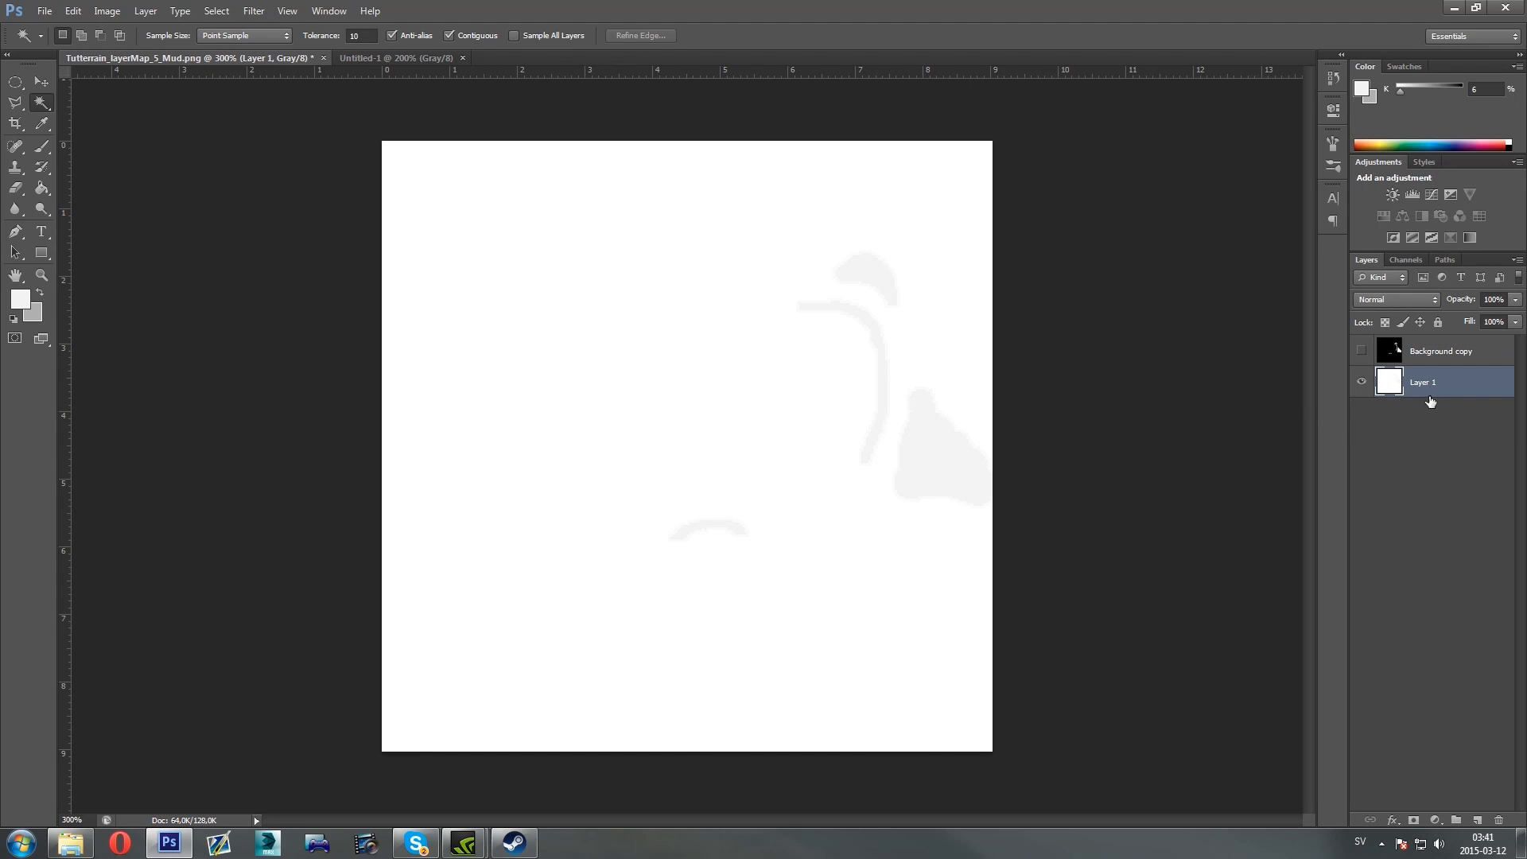
{"action": "left_click", "coordinate": [1363, 351]}
{"action": "left_click", "coordinate": [1363, 351]}
Duplicate Layer 1 of the Mud layer map into the Untitled-1 document and view the copied layer there
{"action": "right_click", "coordinate": [1425, 389]}
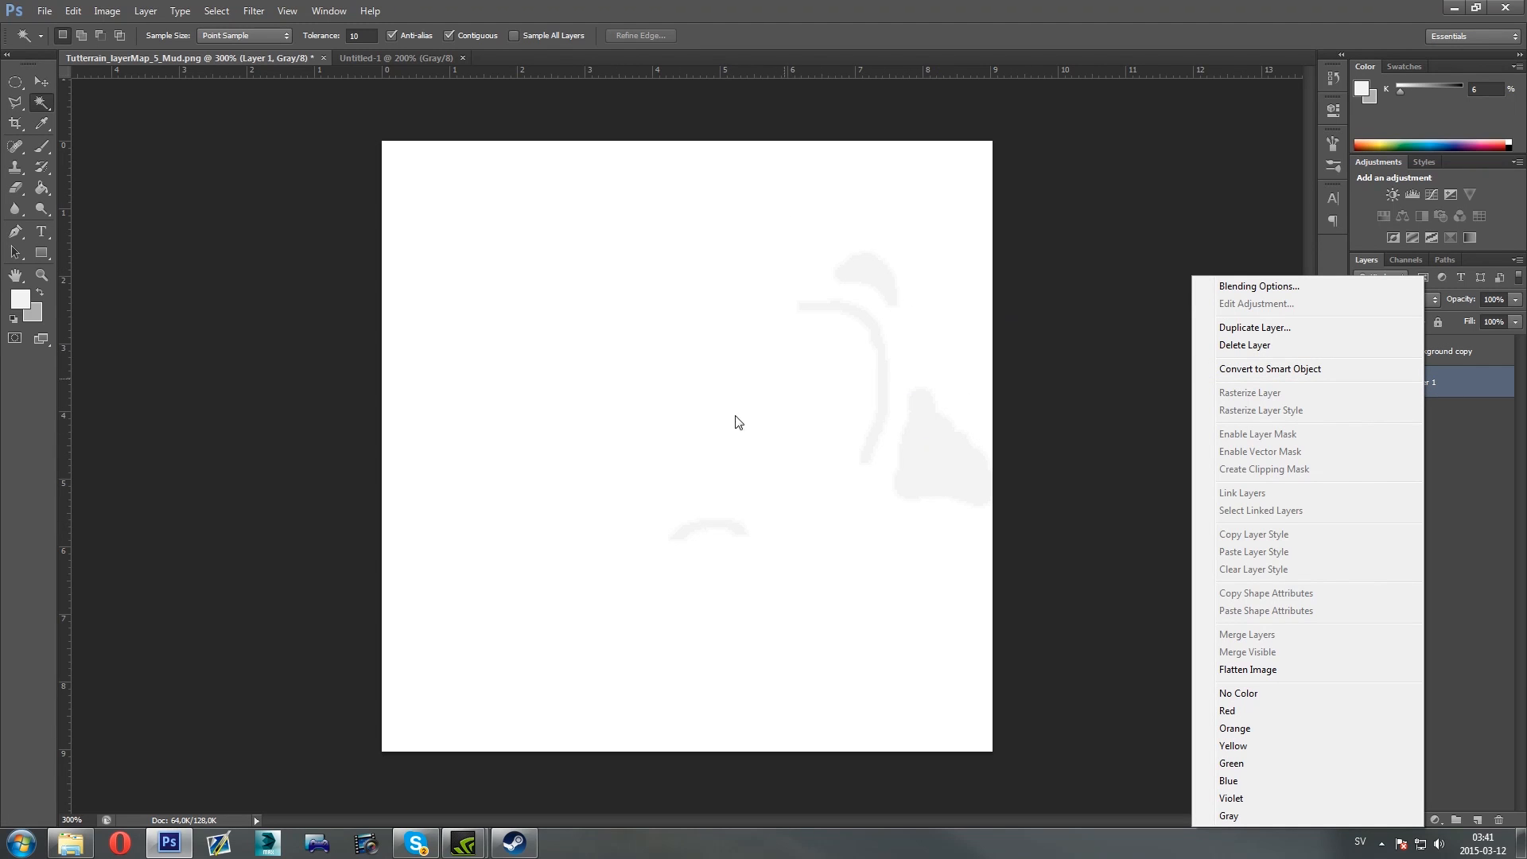
{"action": "left_click", "coordinate": [1246, 332]}
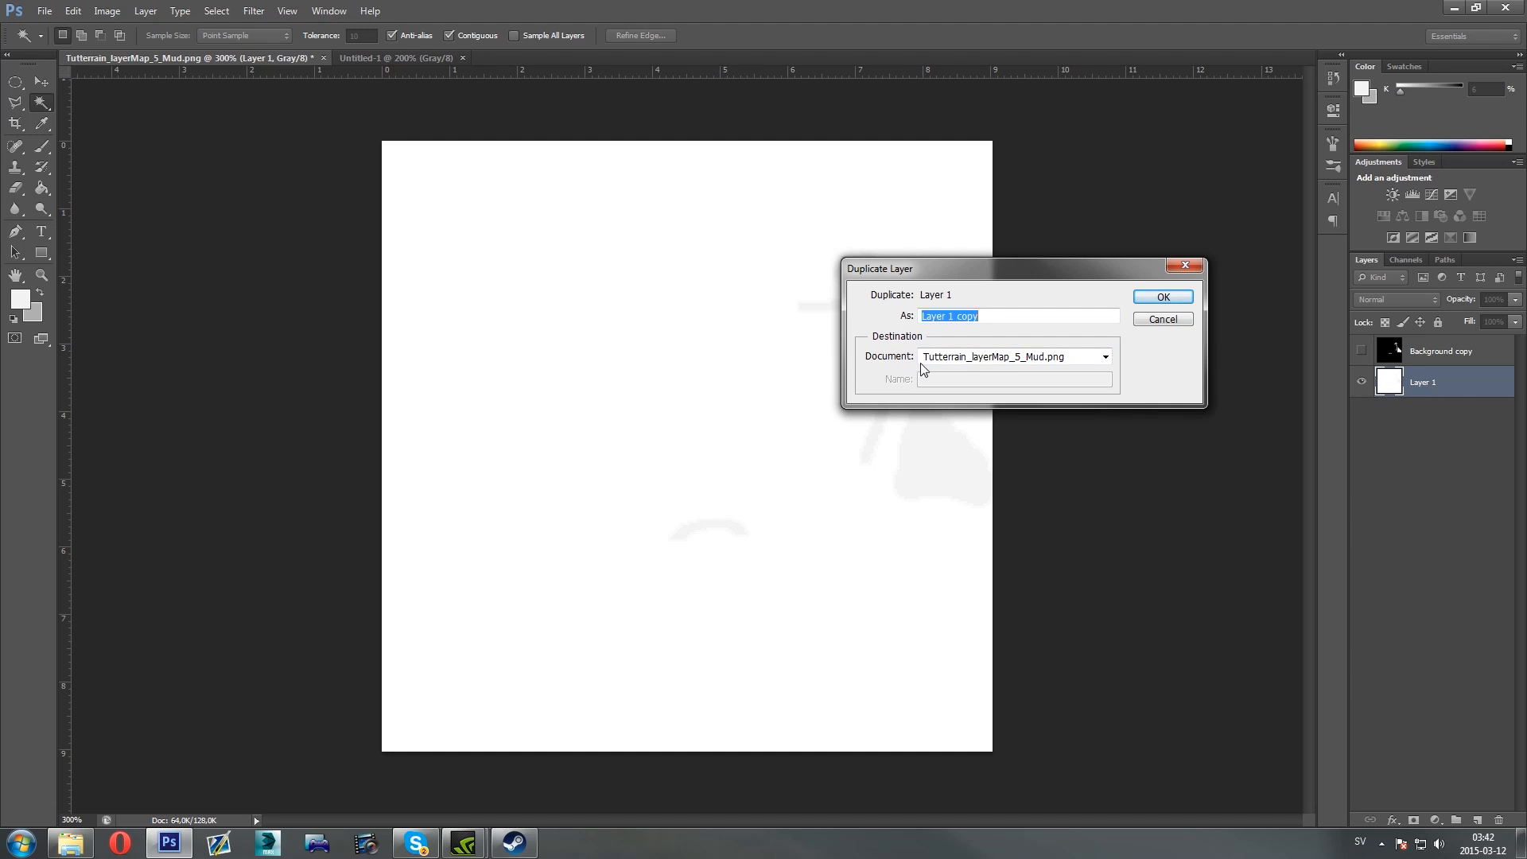
{"action": "left_click", "coordinate": [1003, 357]}
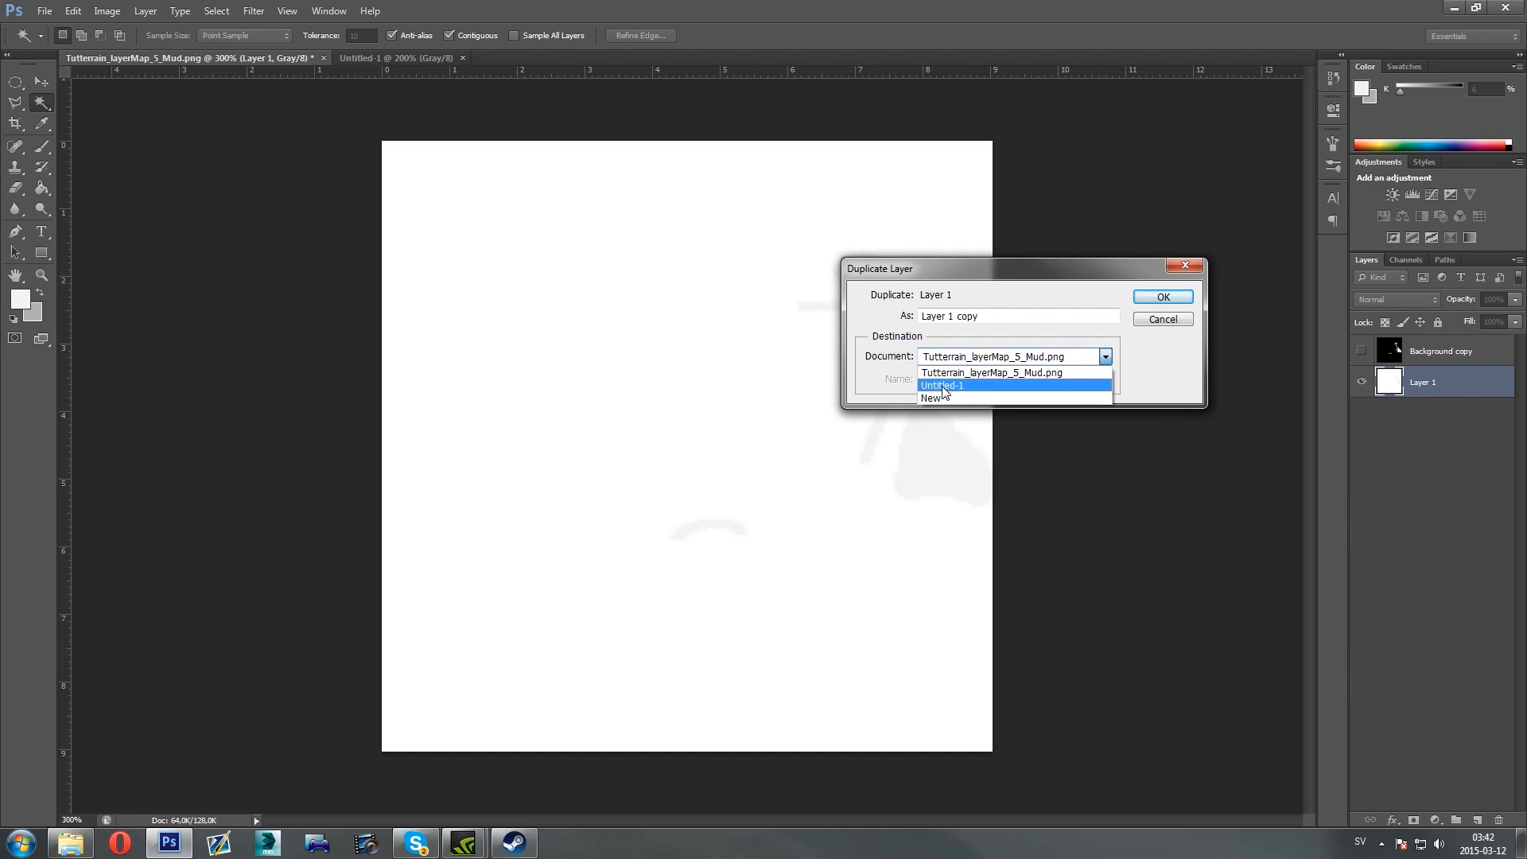
{"action": "left_click", "coordinate": [962, 386]}
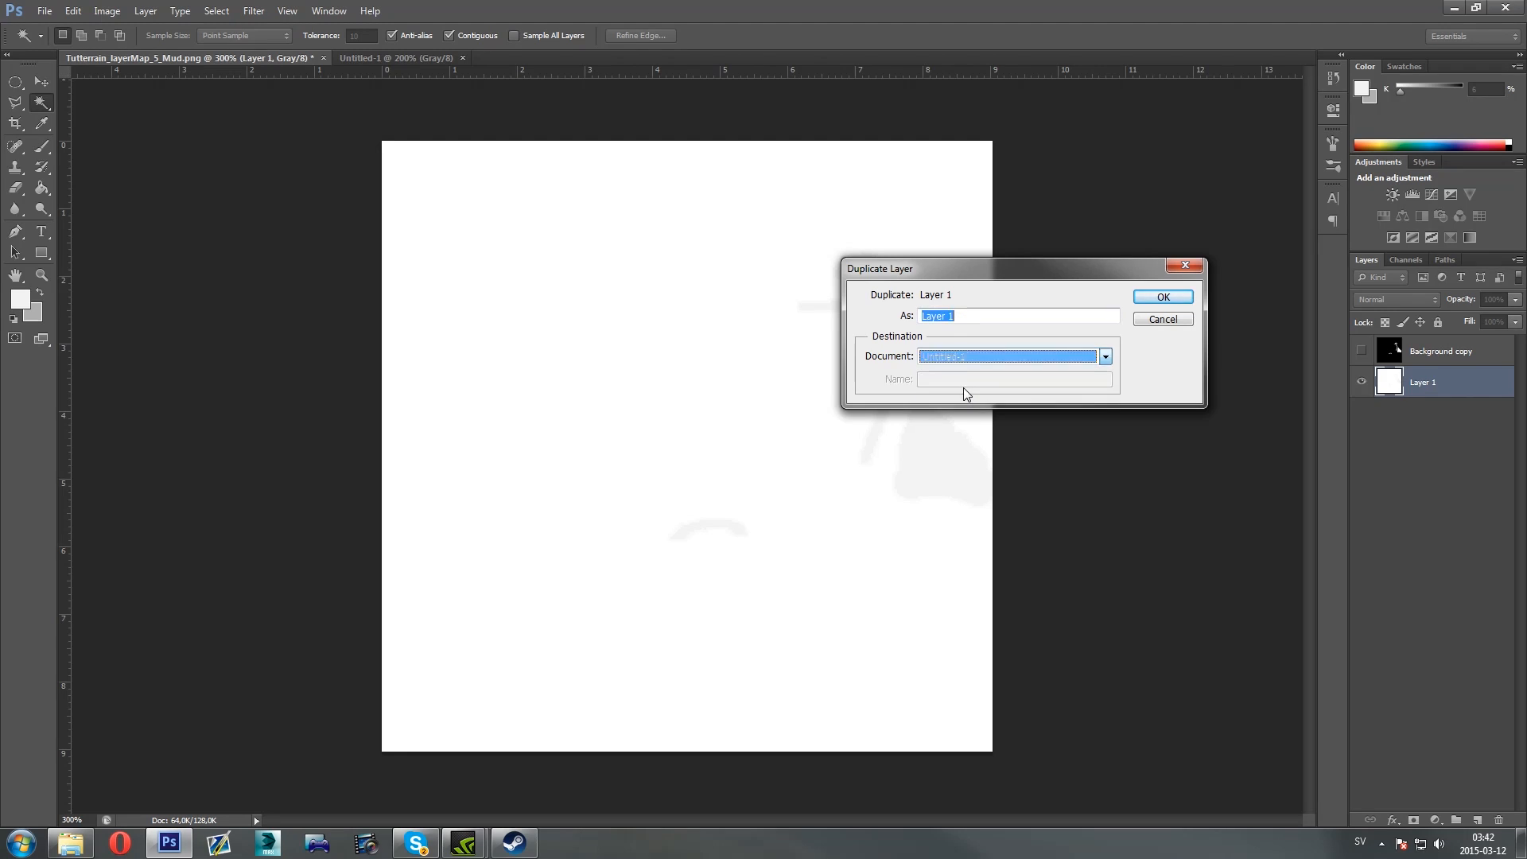
{"action": "left_click", "coordinate": [1163, 298]}
{"action": "left_click", "coordinate": [432, 62]}
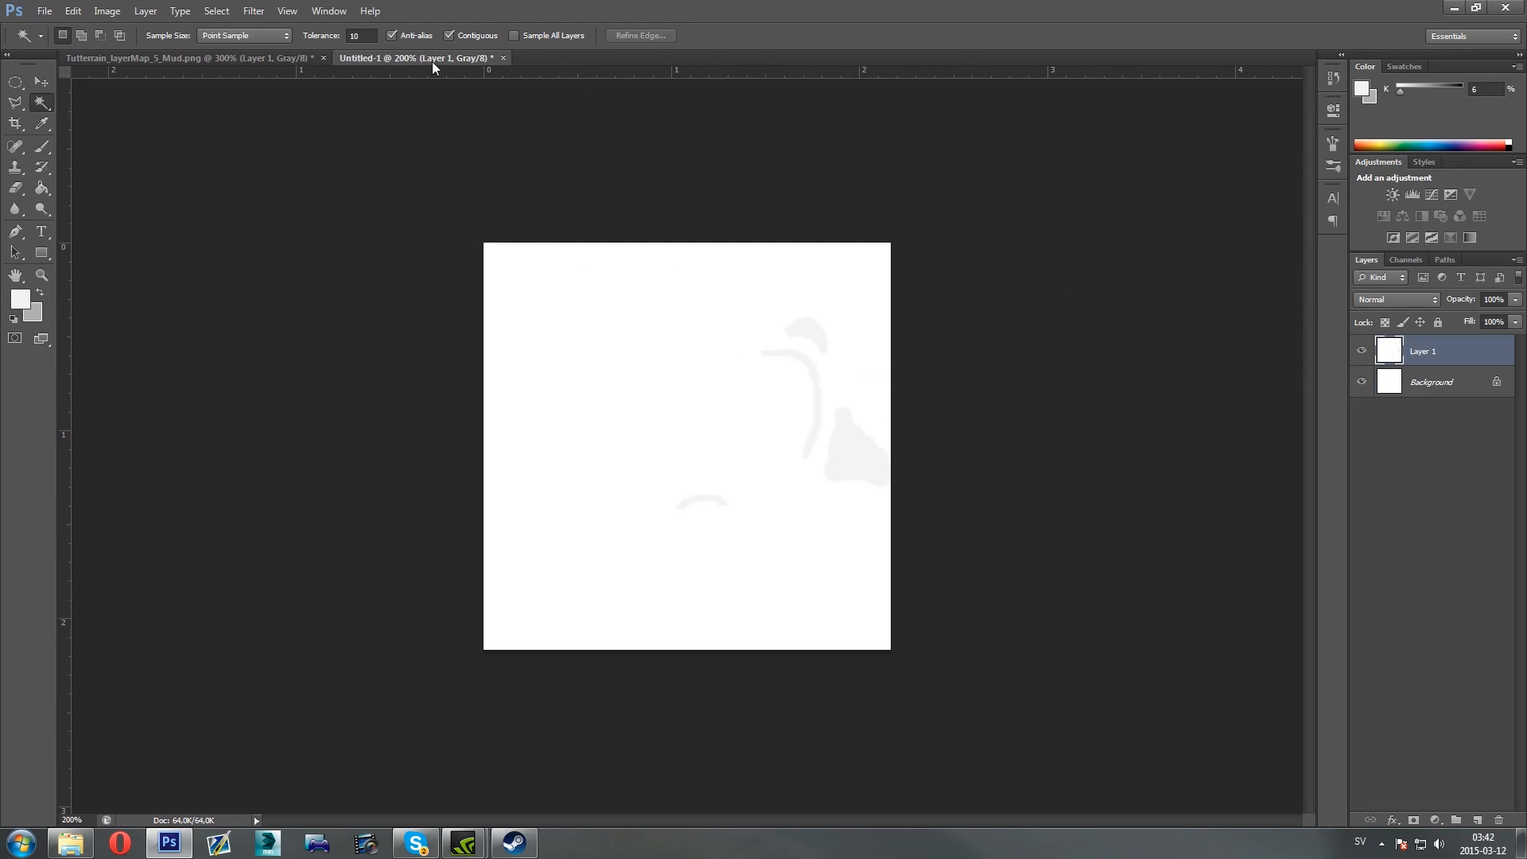
{"action": "left_click", "coordinate": [1360, 353]}
Start saving the Untitled-1 document as a PNG file named Tutorial_0.ter.depth
{"action": "left_click", "coordinate": [43, 11]}
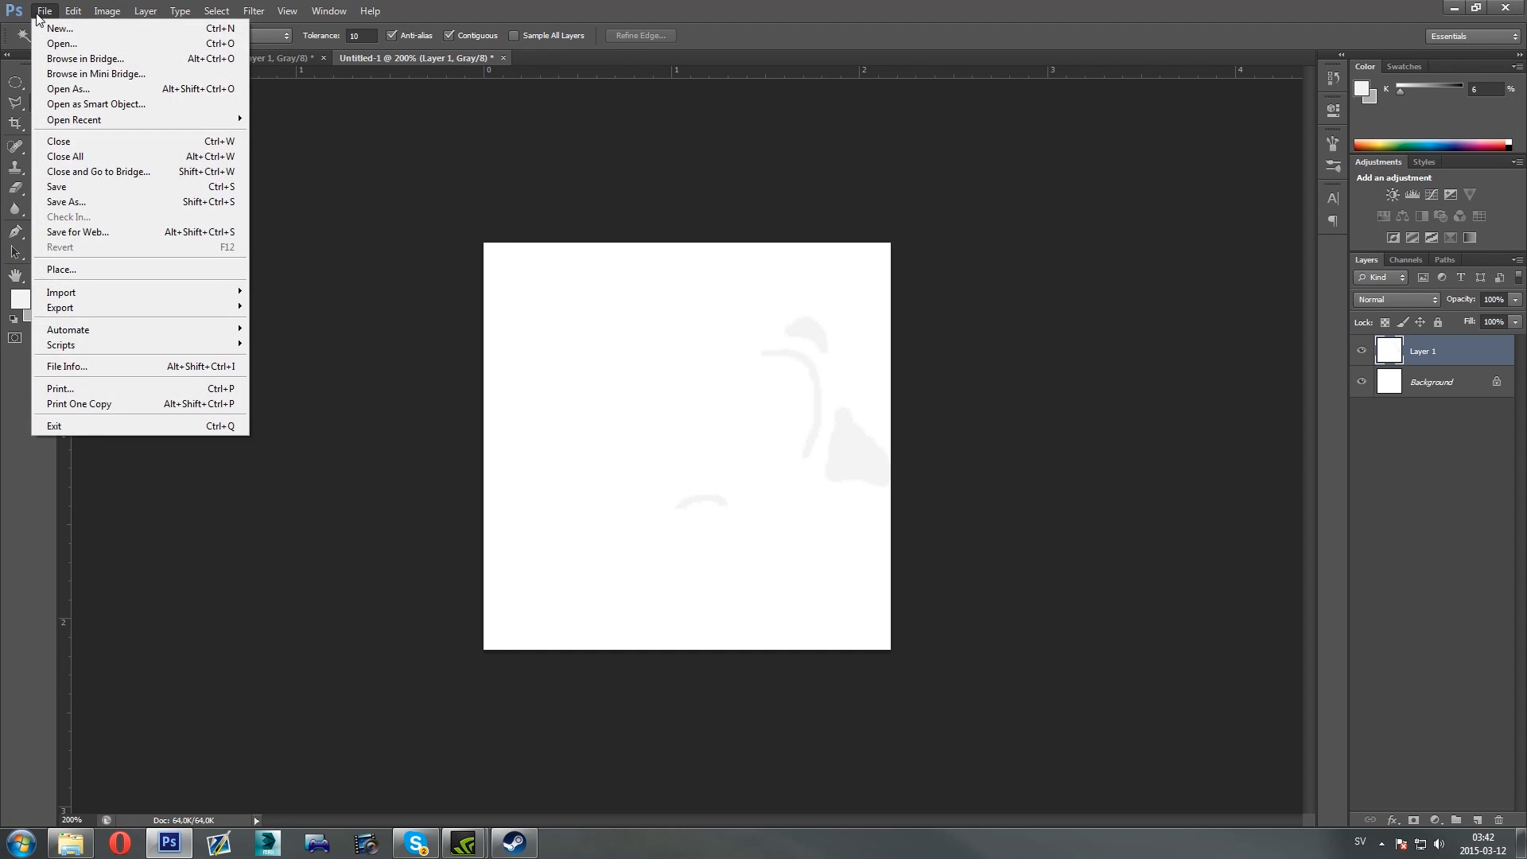
{"action": "left_click", "coordinate": [84, 199]}
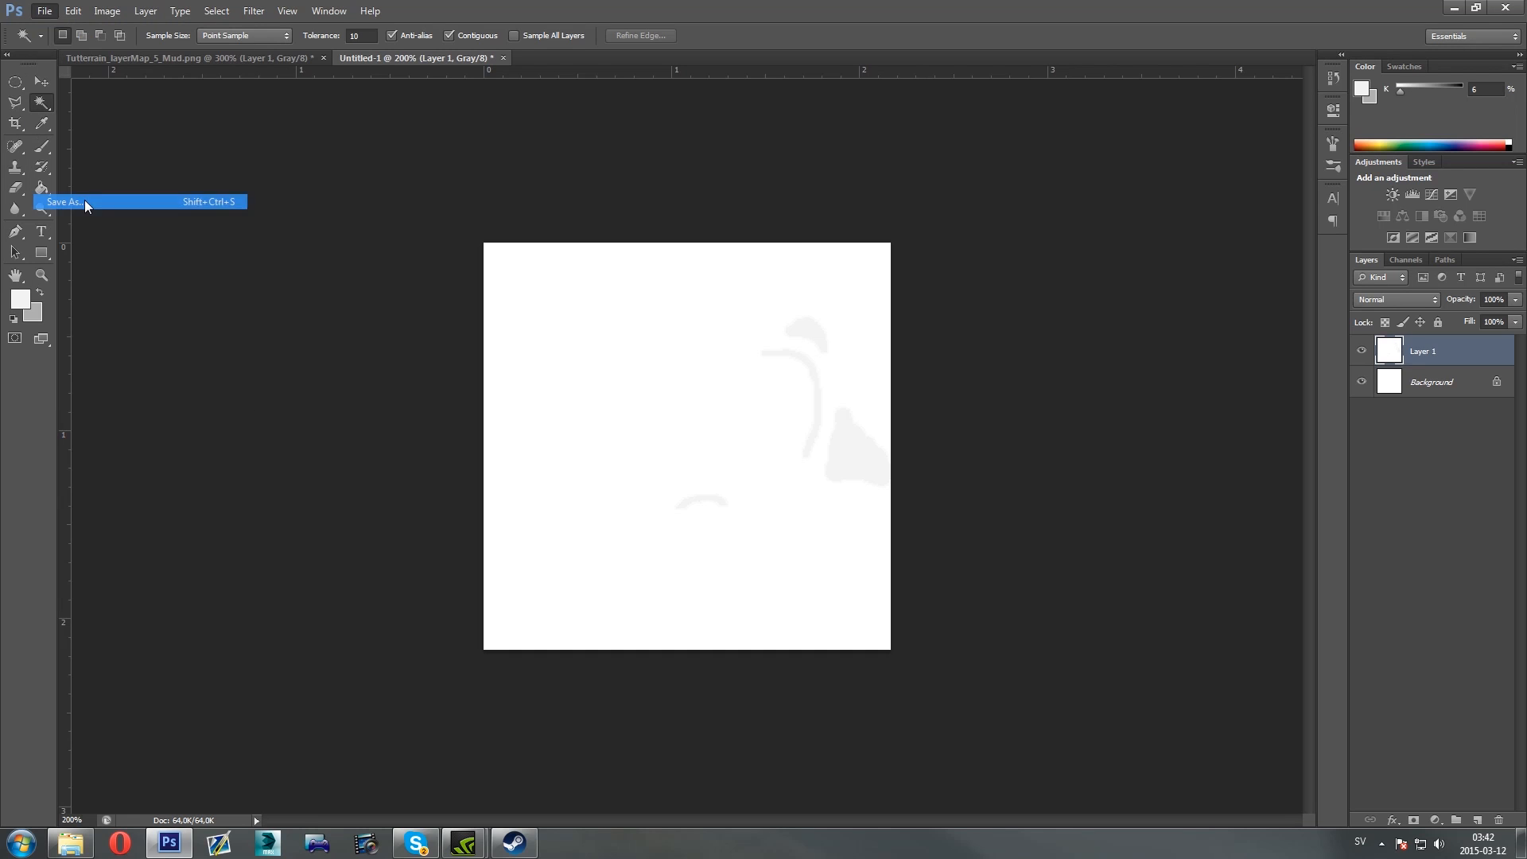
{"action": "left_click", "coordinate": [1005, 415]}
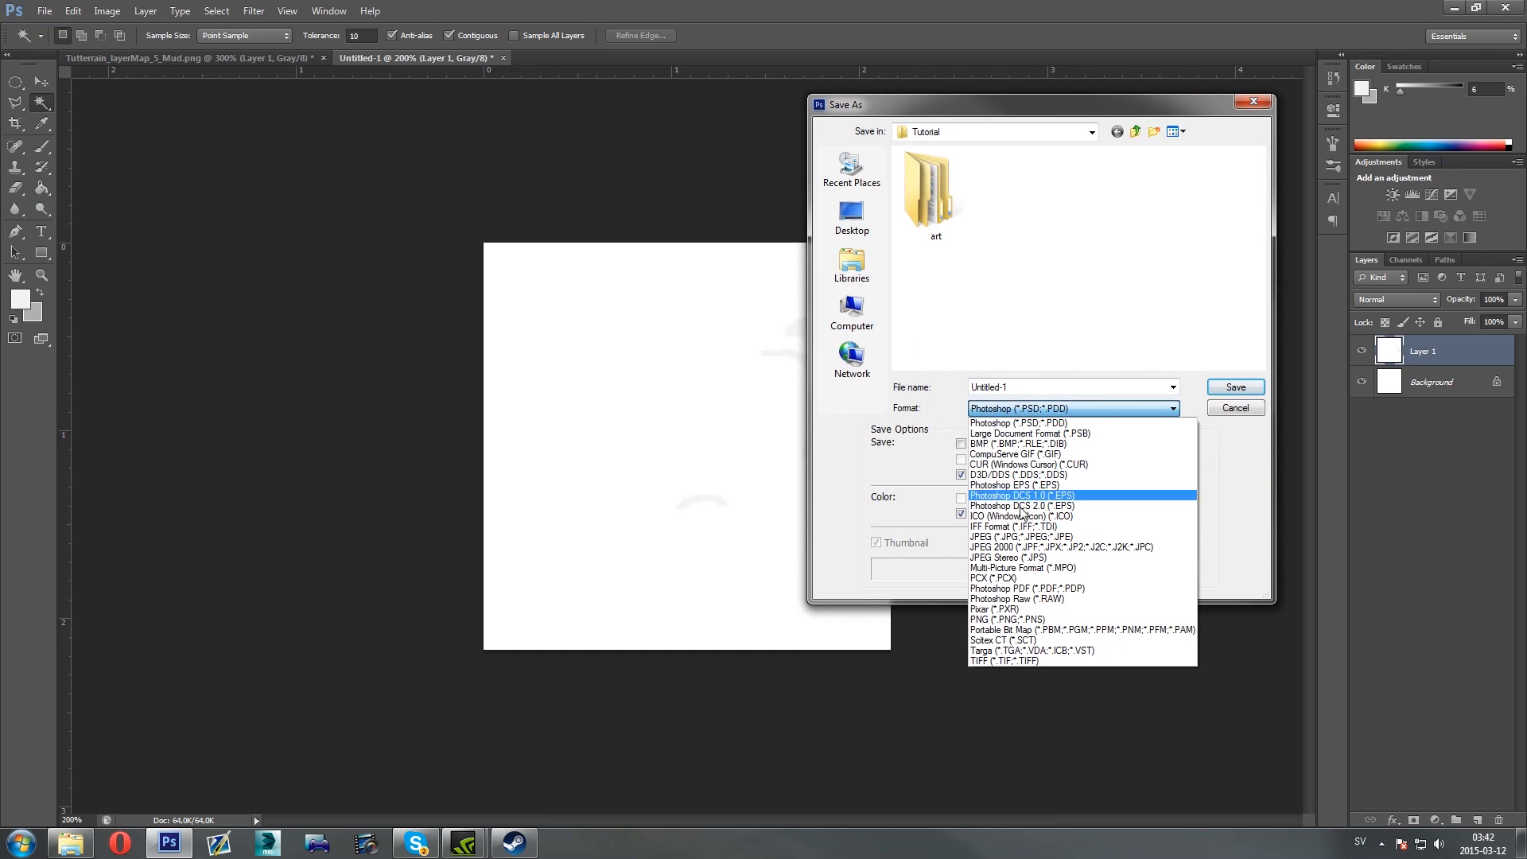
{"action": "left_click", "coordinate": [1033, 622]}
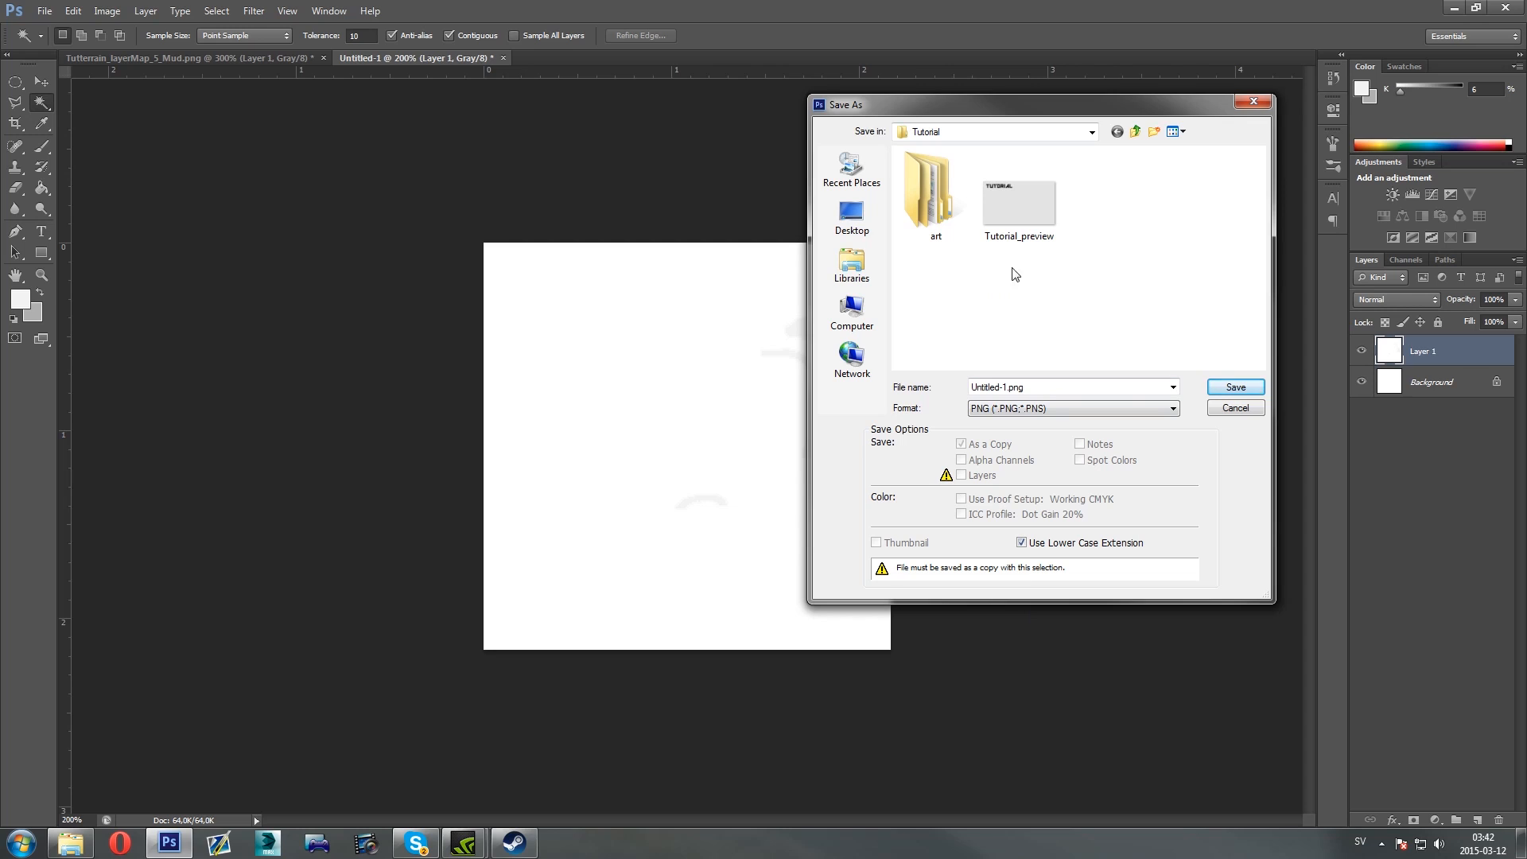
{"action": "left_click_drag", "start_coordinate": [1007, 387], "coordinate": [894, 389]}
{"action": "left_click", "coordinate": [1007, 387]}
{"action": "left_click_drag", "start_coordinate": [1007, 387], "coordinate": [891, 391]}
{"action": "type", "text": "Tutorial_0.ter.dep"}
{"action": "type", "text": "th"}
Choose BeamNG.drive's levels/Tutorial folder as the destination and save the PNG there, accepting the PNG options
{"action": "left_click", "coordinate": [870, 308]}
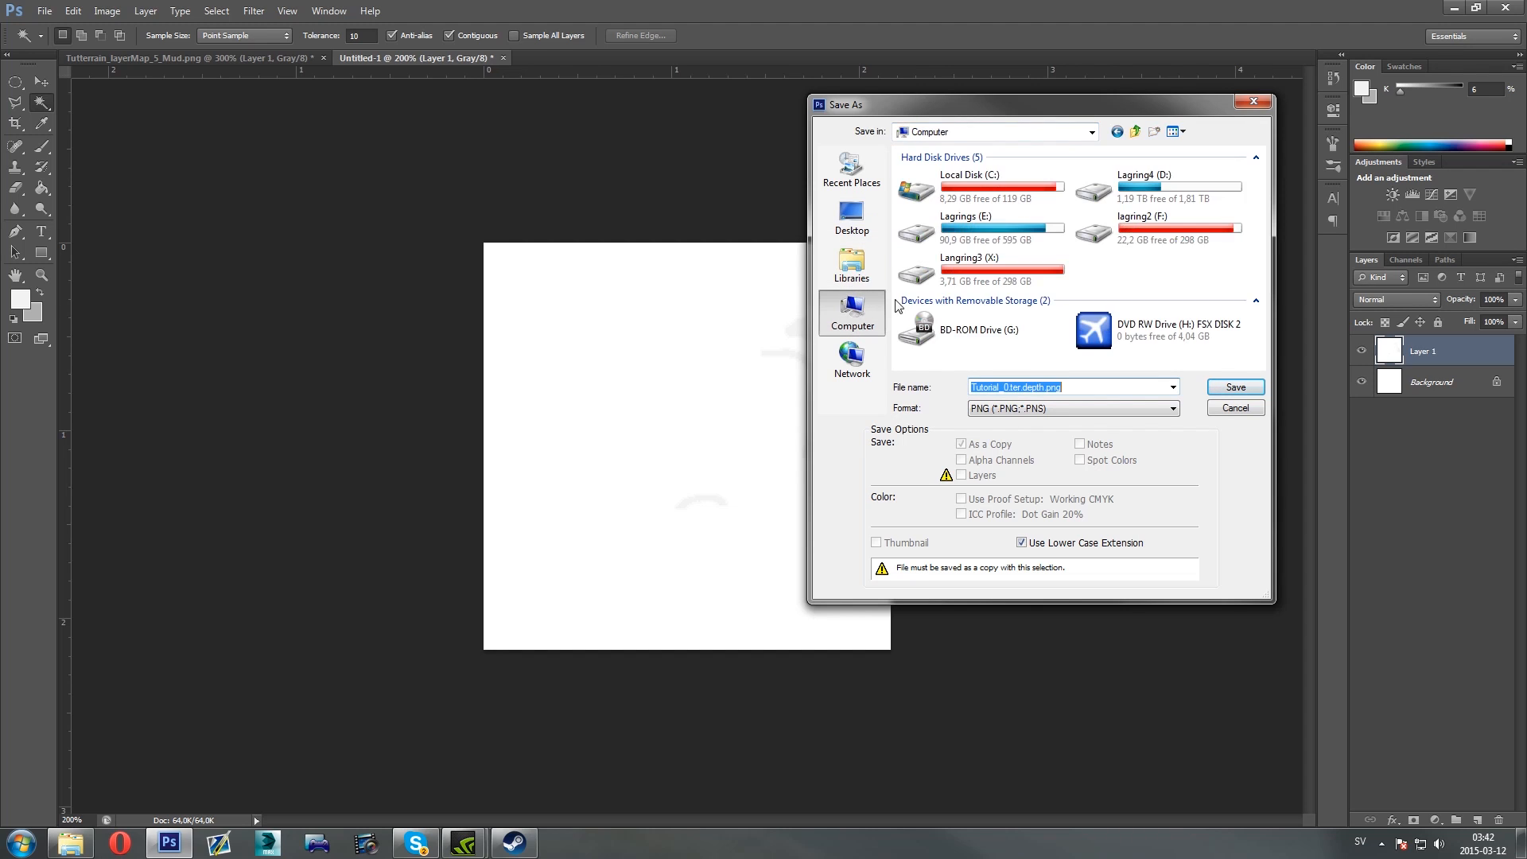
{"action": "key", "text": "alt+Left"}
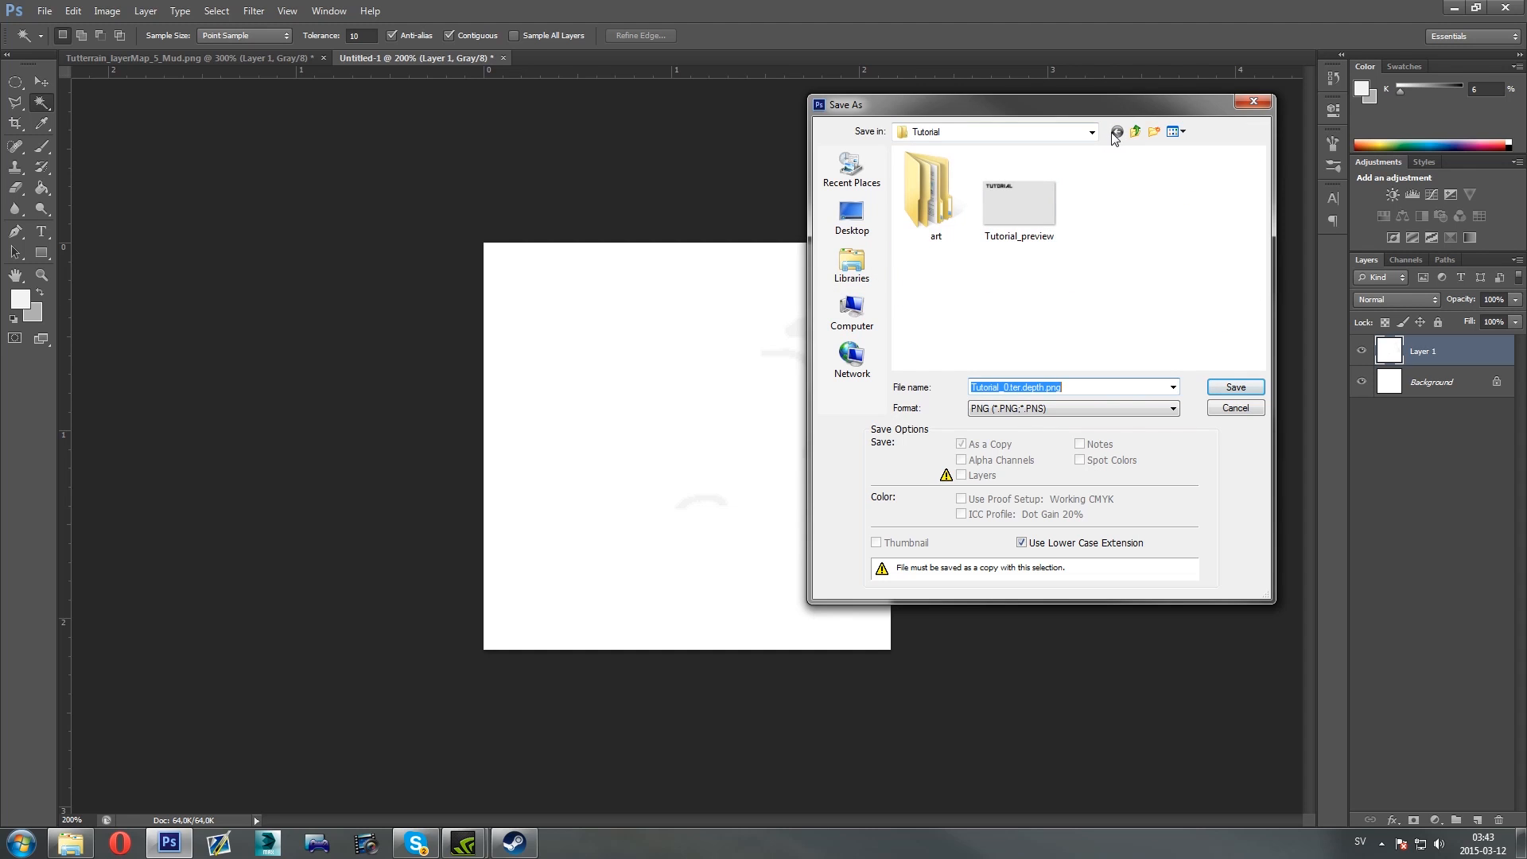
{"action": "left_click", "coordinate": [924, 132]}
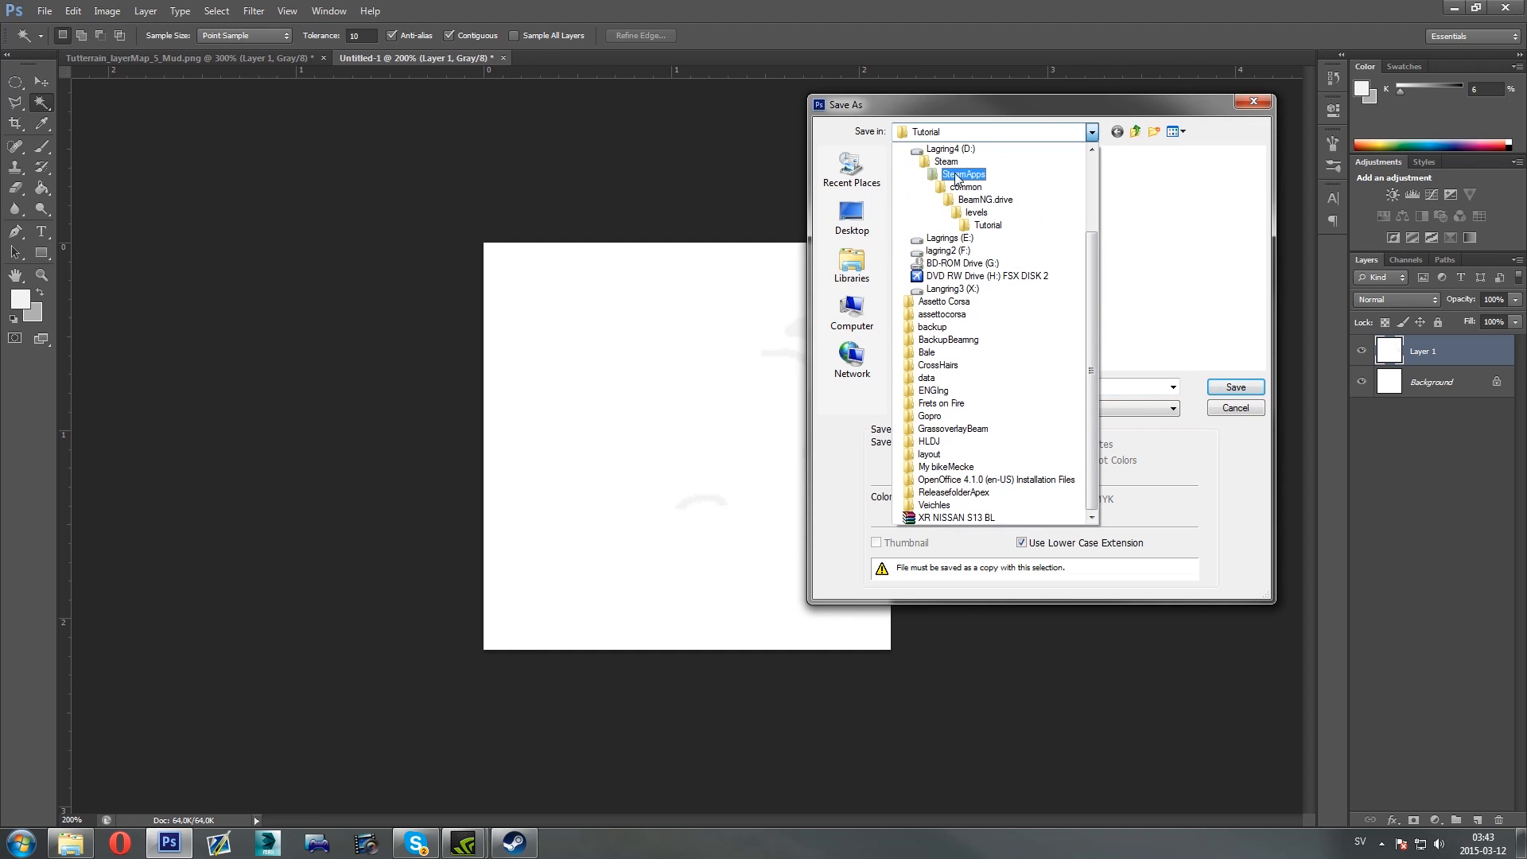
{"action": "left_click", "coordinate": [984, 225]}
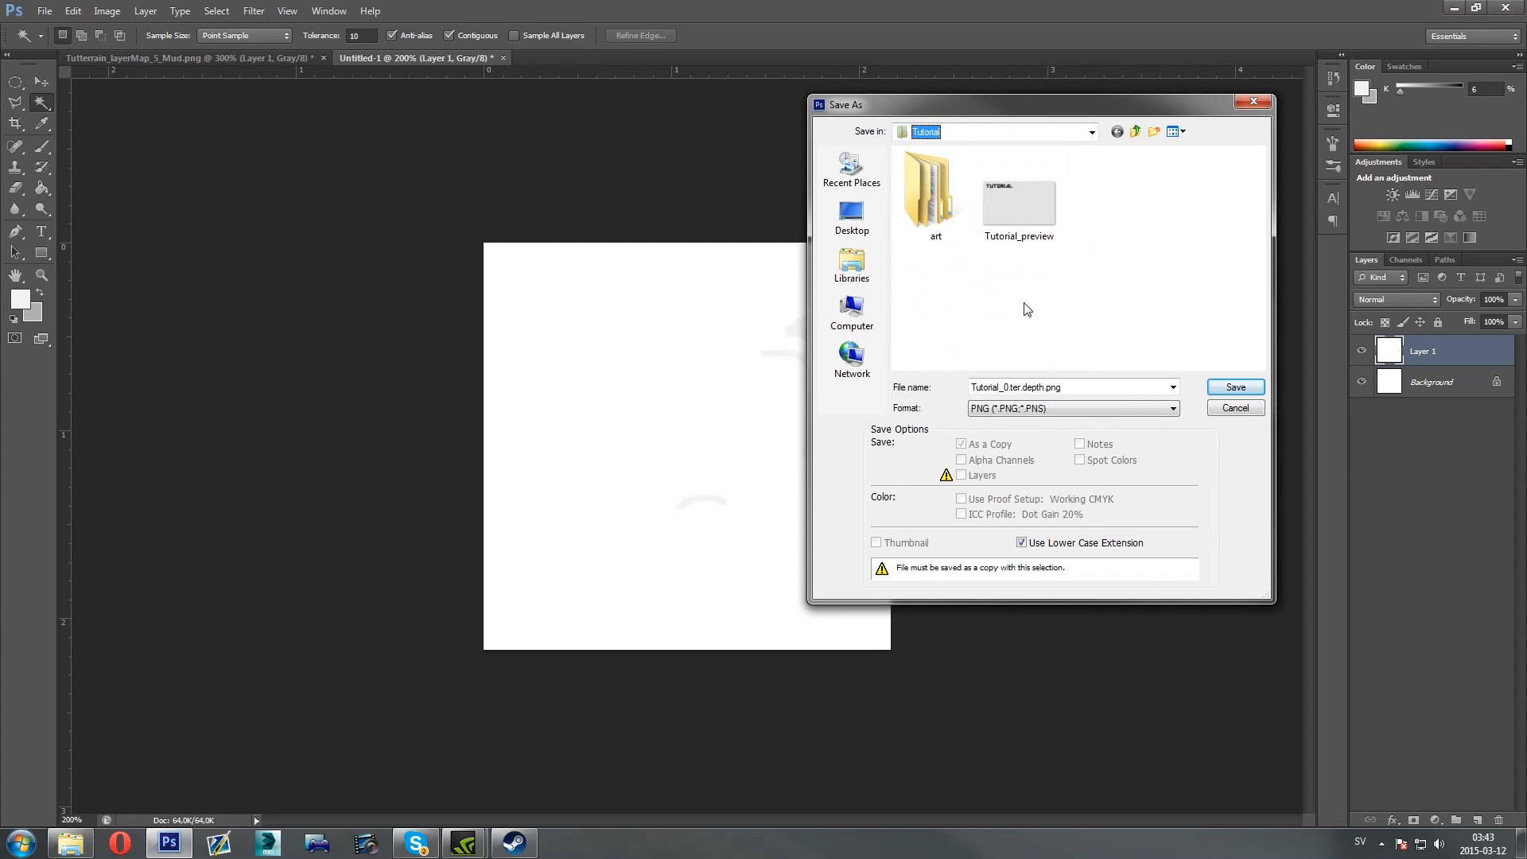
{"action": "left_click", "coordinate": [1235, 388]}
{"action": "left_click", "coordinate": [816, 264]}
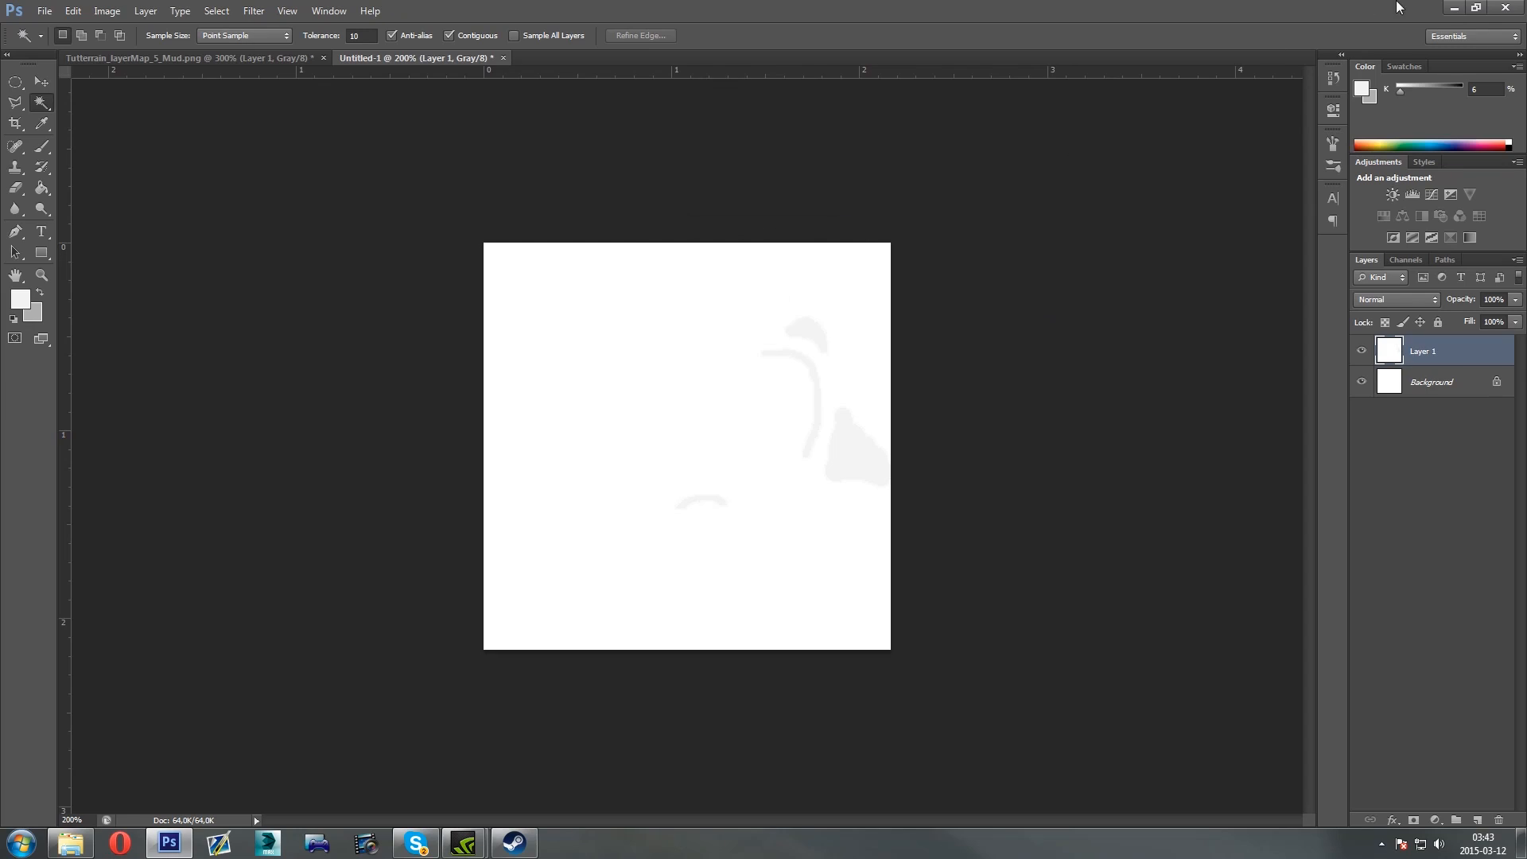
Switch to Steam, browse the local files of BeamNG.drive and open the levels/Tutorial folder
{"action": "left_click", "coordinate": [1454, 8]}
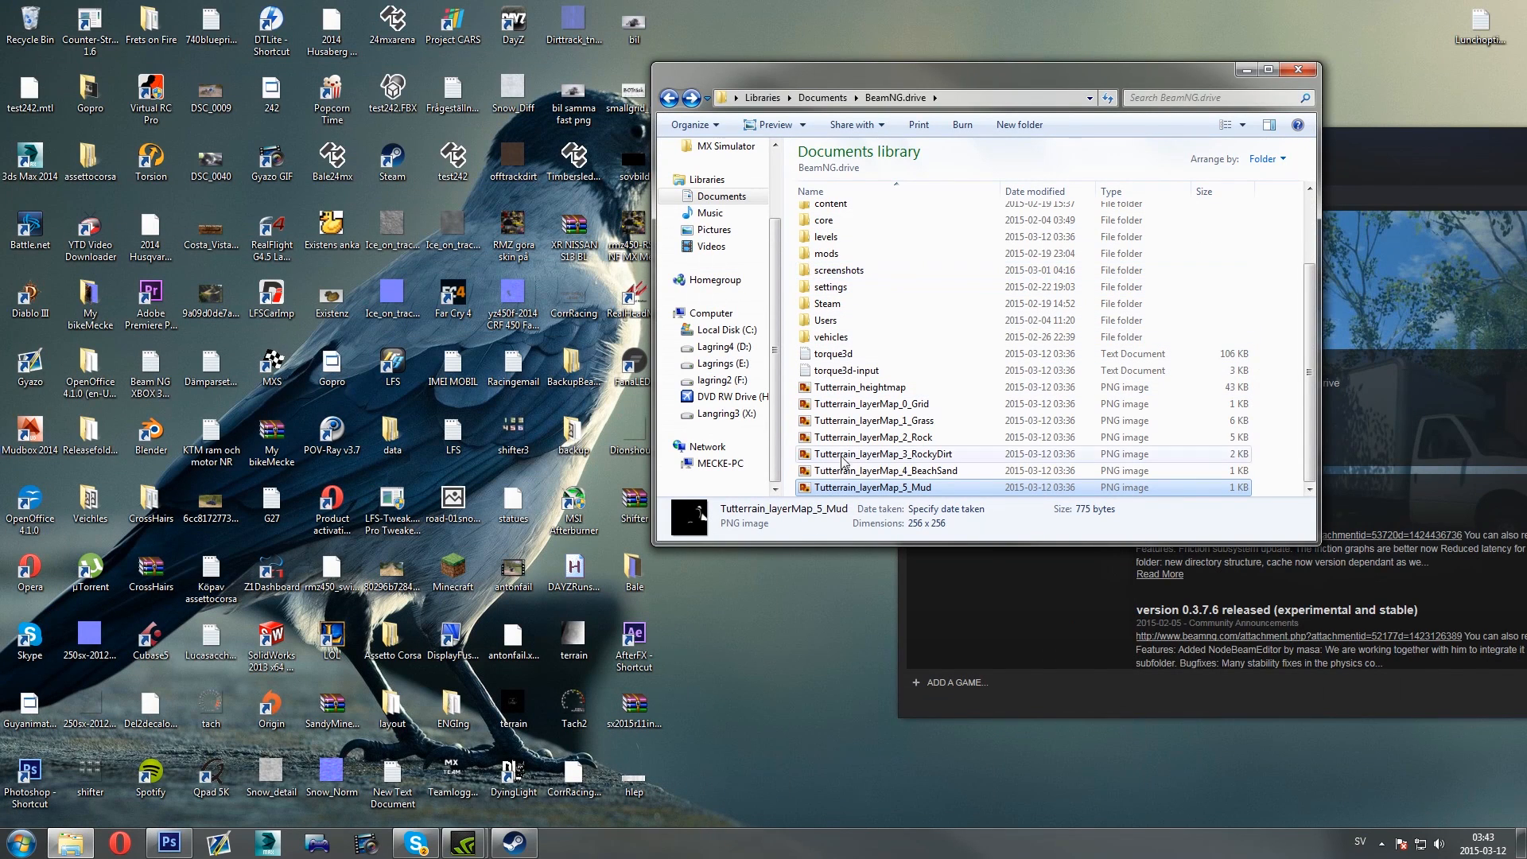
{"action": "left_click", "coordinate": [20, 843]}
{"action": "left_click", "coordinate": [1030, 672]}
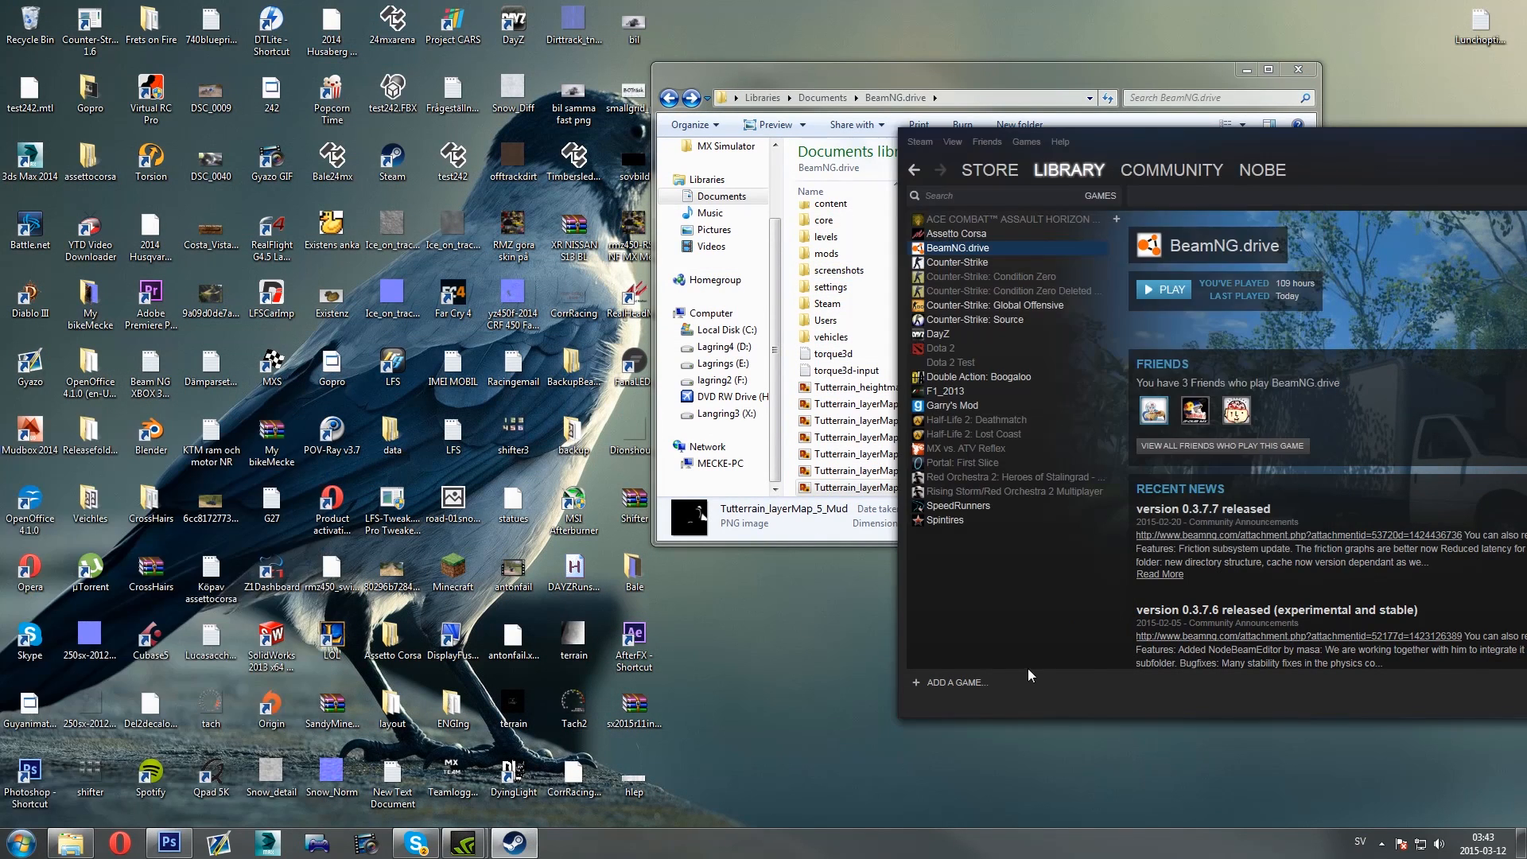
{"action": "right_click", "coordinate": [965, 249]}
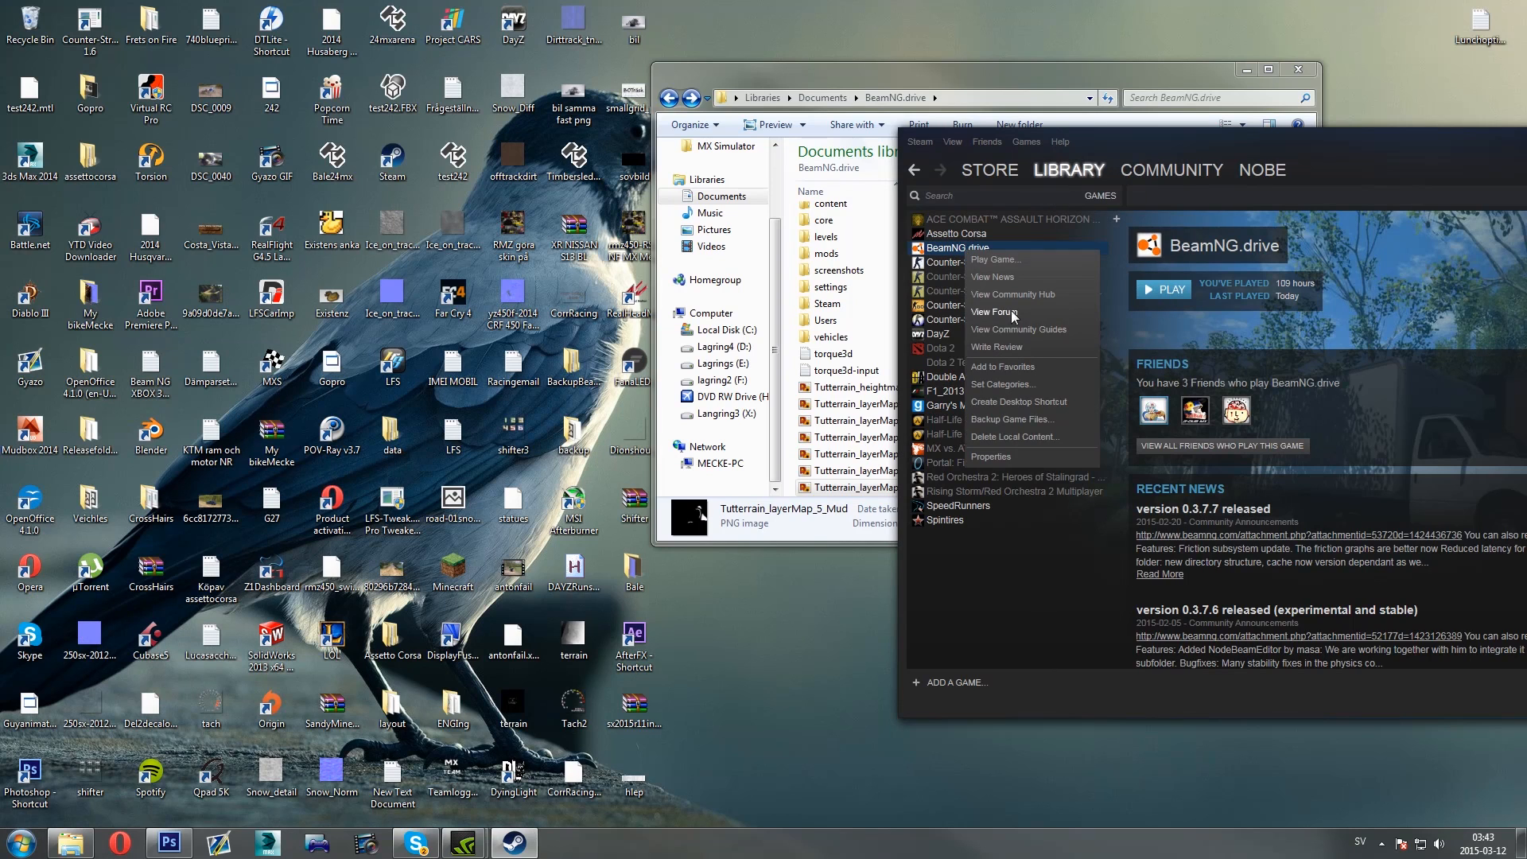
{"action": "left_click", "coordinate": [1040, 460]}
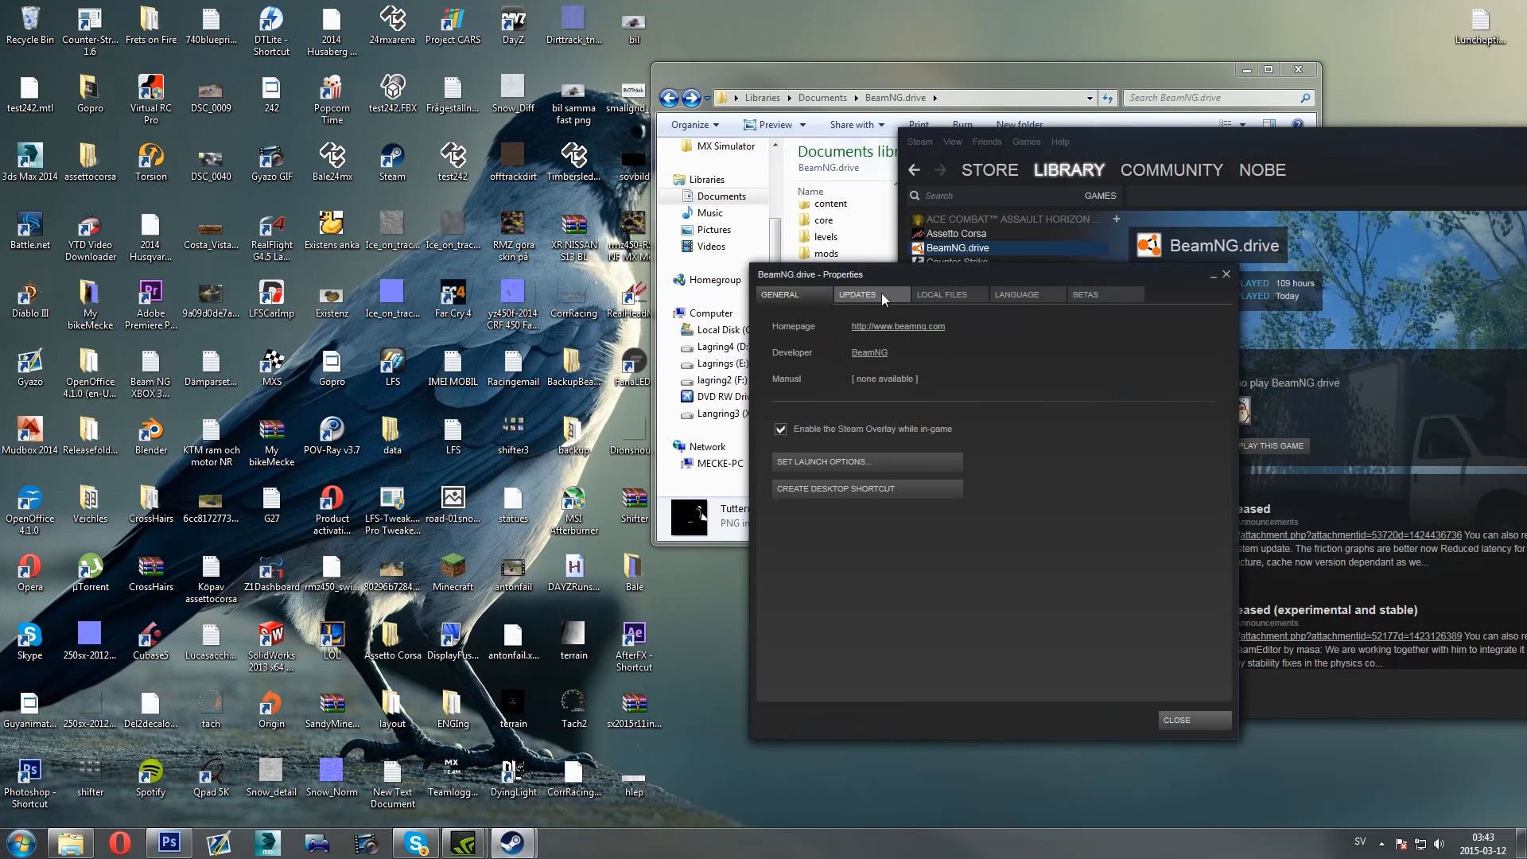
{"action": "left_click", "coordinate": [923, 294]}
{"action": "left_click", "coordinate": [812, 356]}
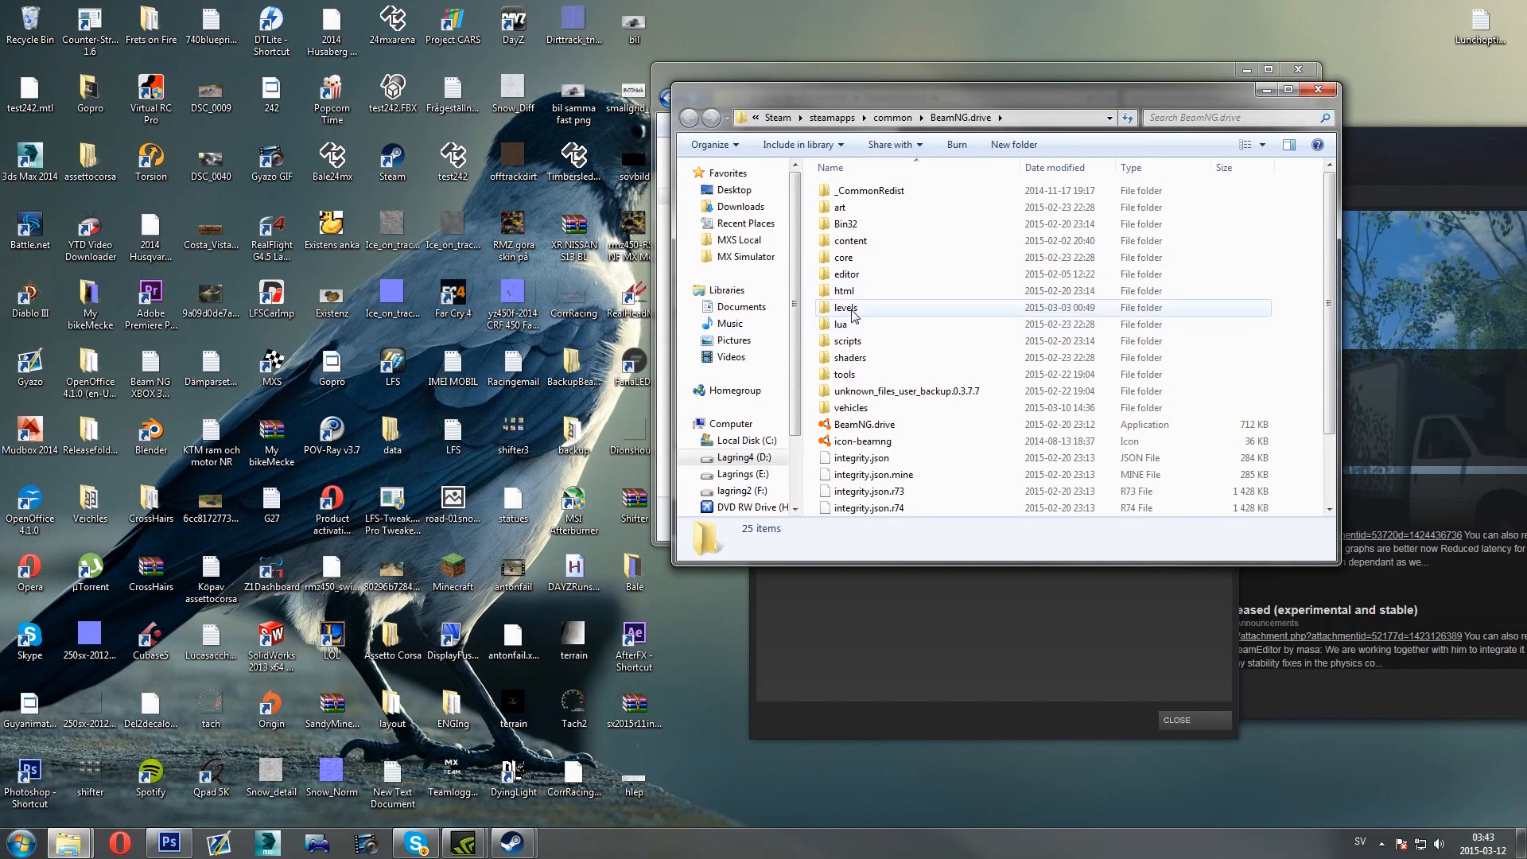
{"action": "double_click", "coordinate": [849, 308]}
{"action": "scroll", "coordinate": [851, 310], "scroll_direction": "down", "scroll_amount": 10}
{"action": "double_click", "coordinate": [853, 474]}
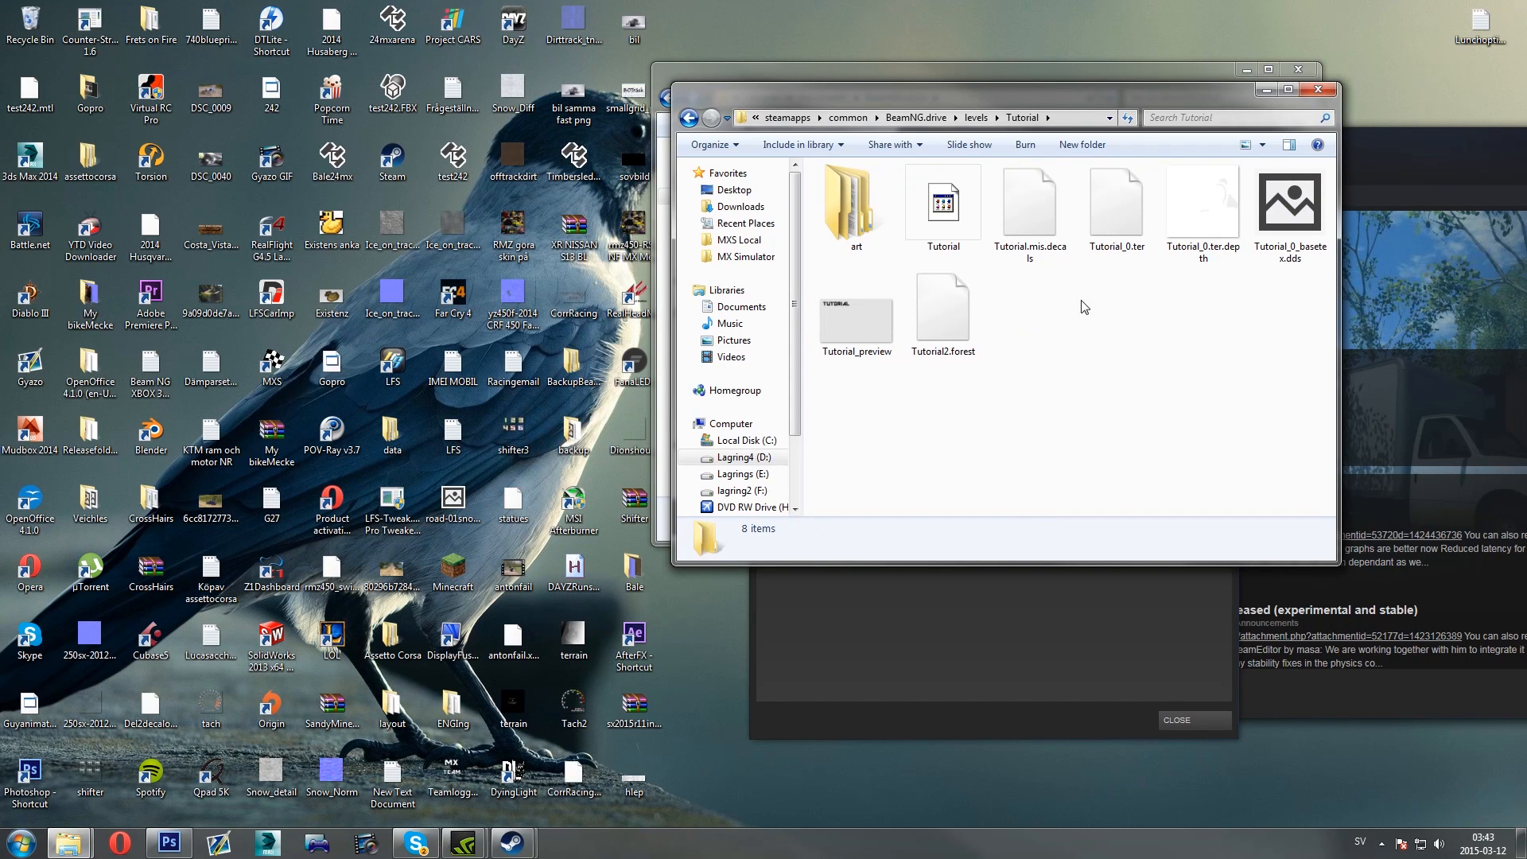
Check the name of the Tutorial_0.ter.depth image against the Tutorial_0.ter terrain file
{"action": "left_click", "coordinate": [1196, 254]}
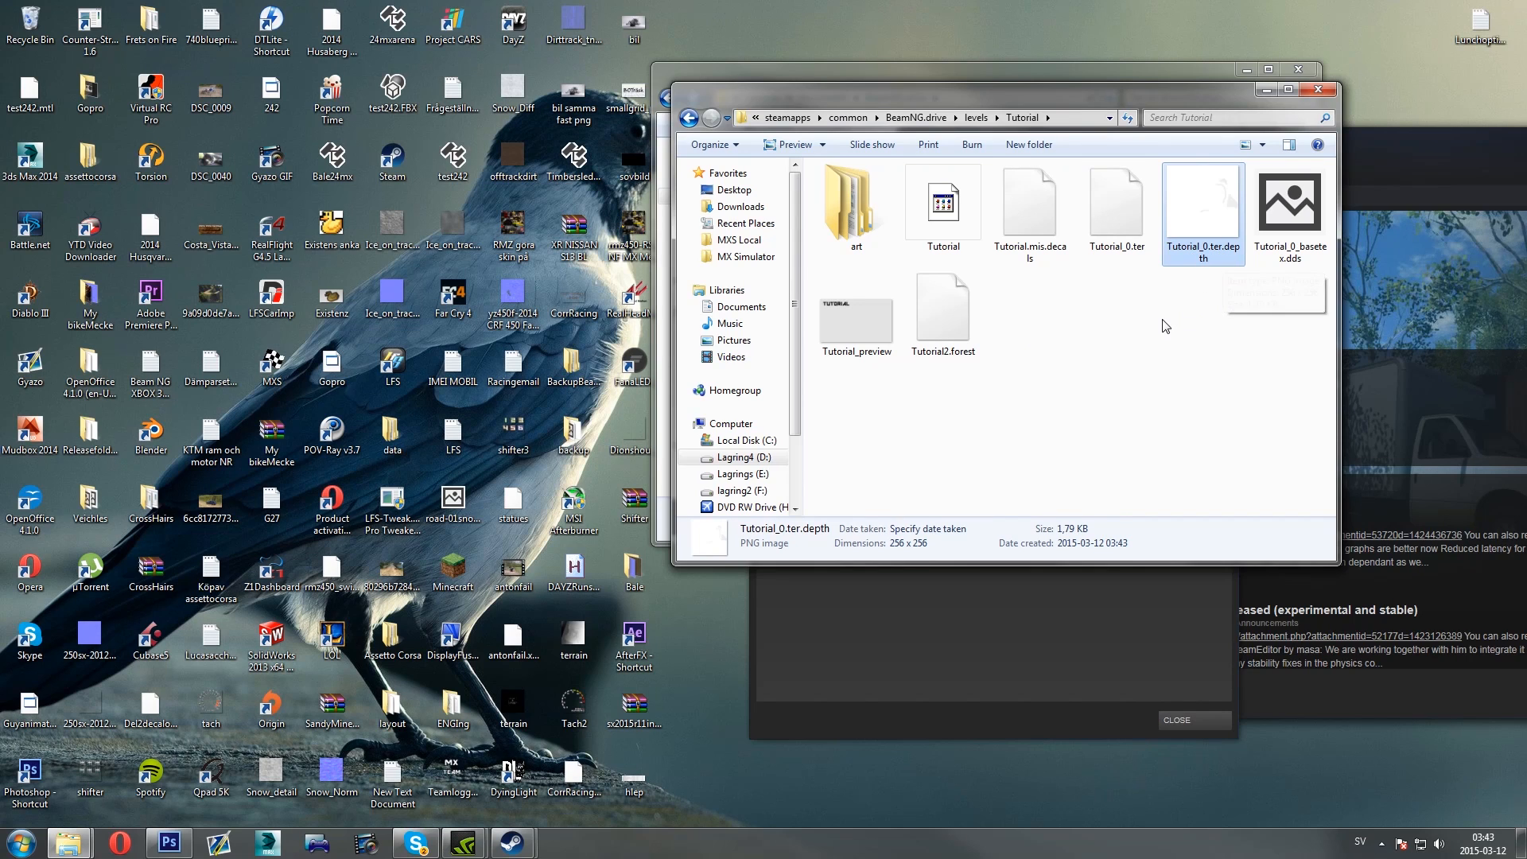
{"action": "left_click", "coordinate": [1145, 340]}
{"action": "left_click", "coordinate": [1207, 232]}
{"action": "left_click", "coordinate": [1120, 220]}
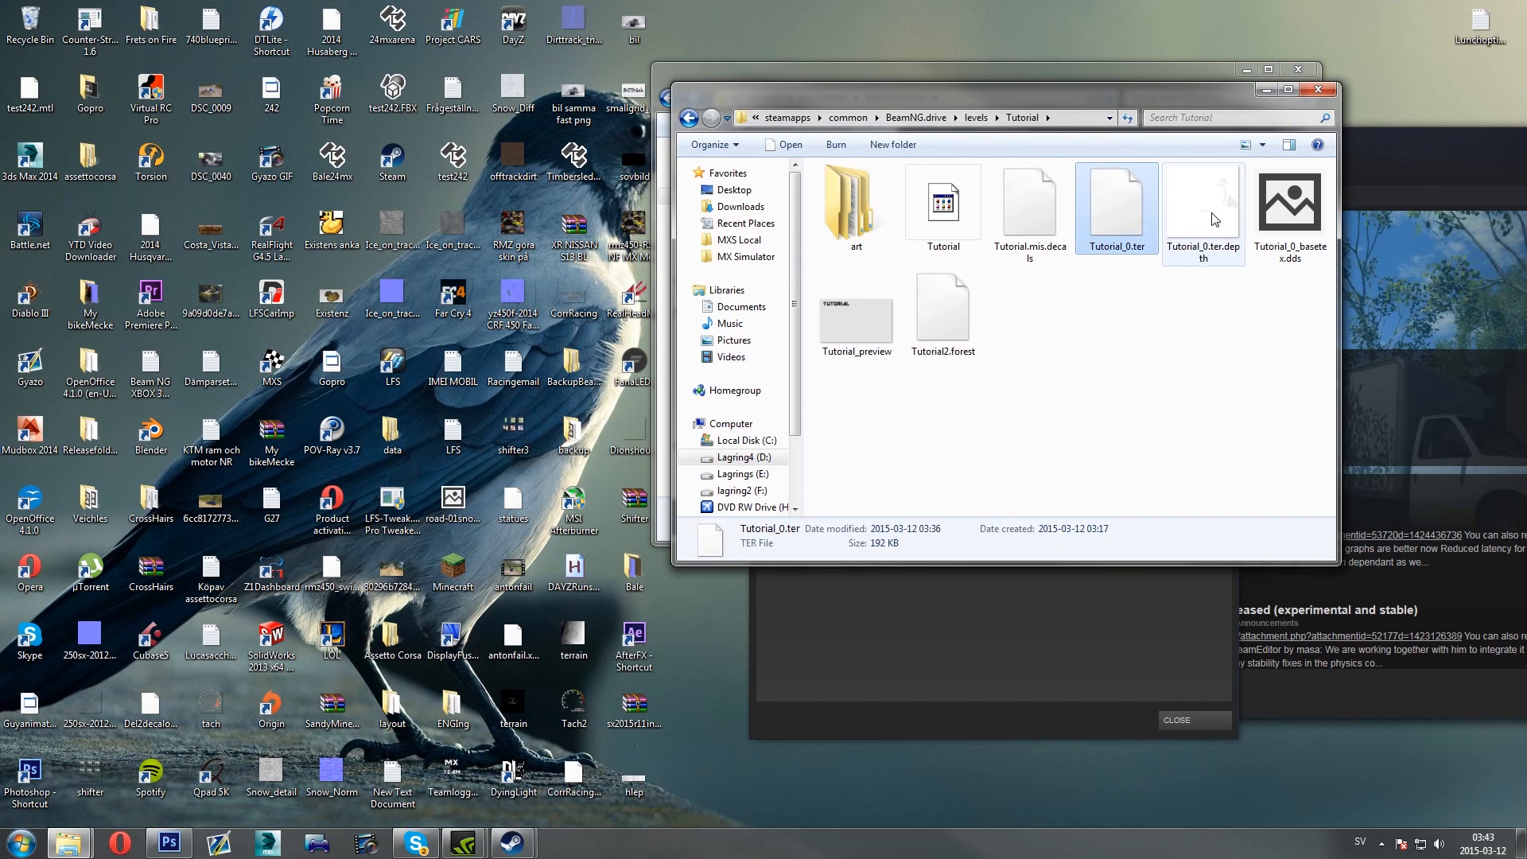
{"action": "left_click", "coordinate": [1201, 227]}
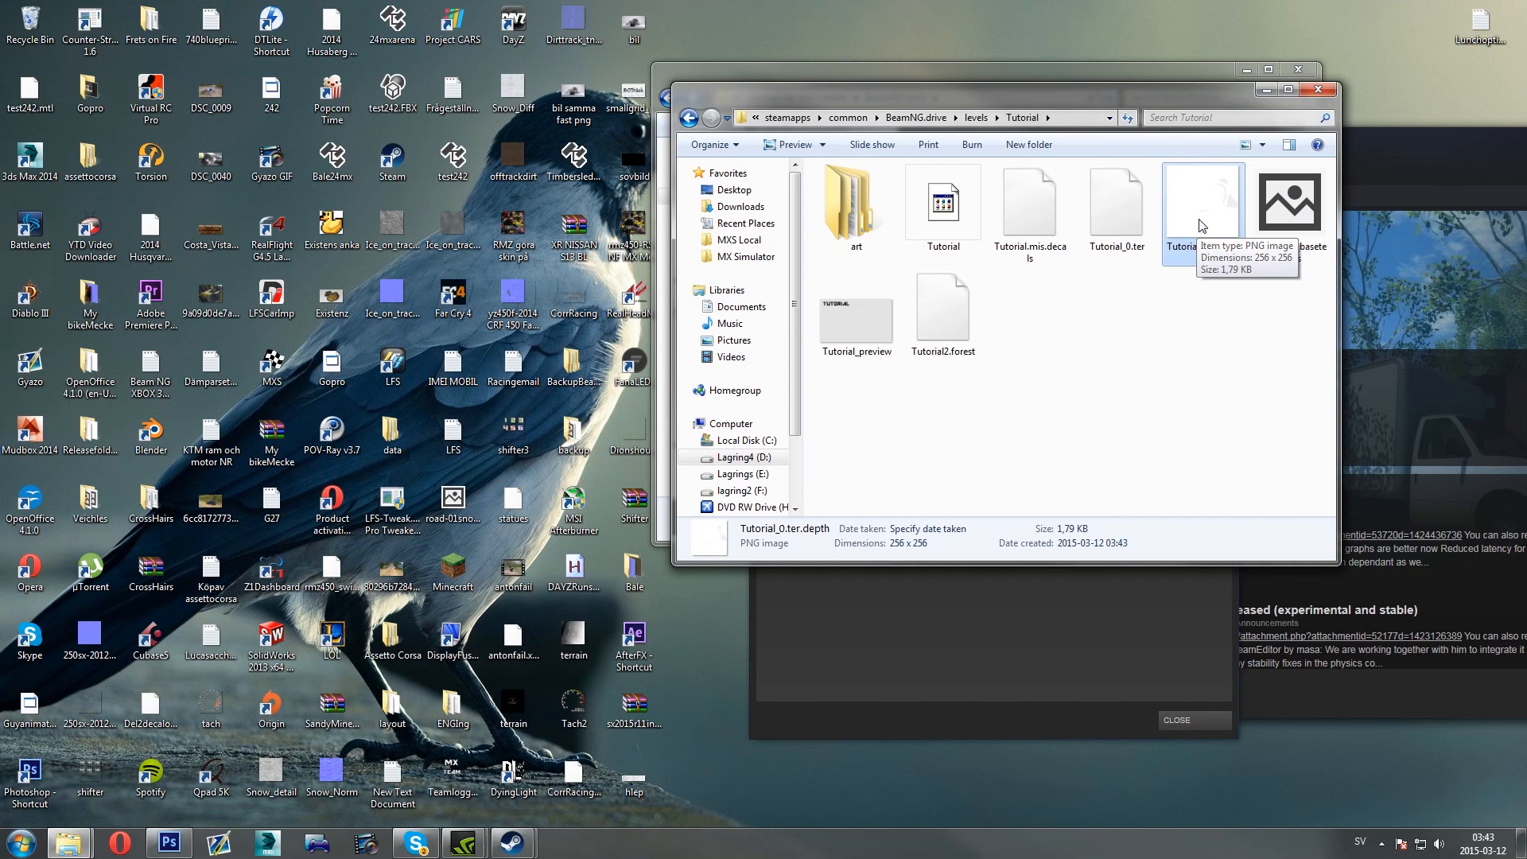
{"action": "left_click", "coordinate": [1212, 344]}
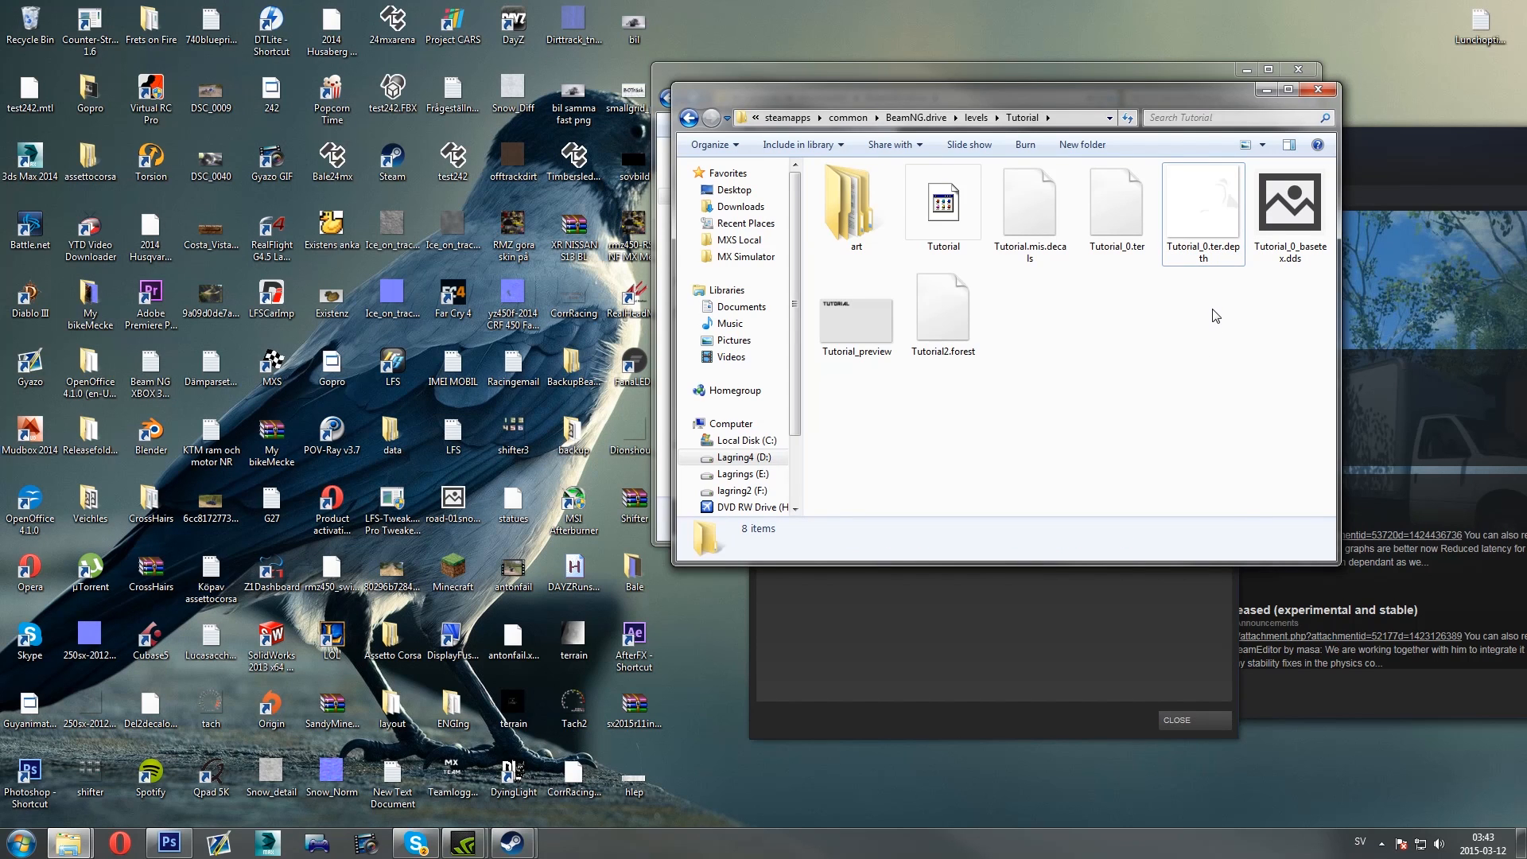
Move the two folder windows apart and open BeamNG.drive/levels/Tutorial from the Documents library
{"action": "left_click_drag", "start_coordinate": [1032, 101], "coordinate": [1450, 132]}
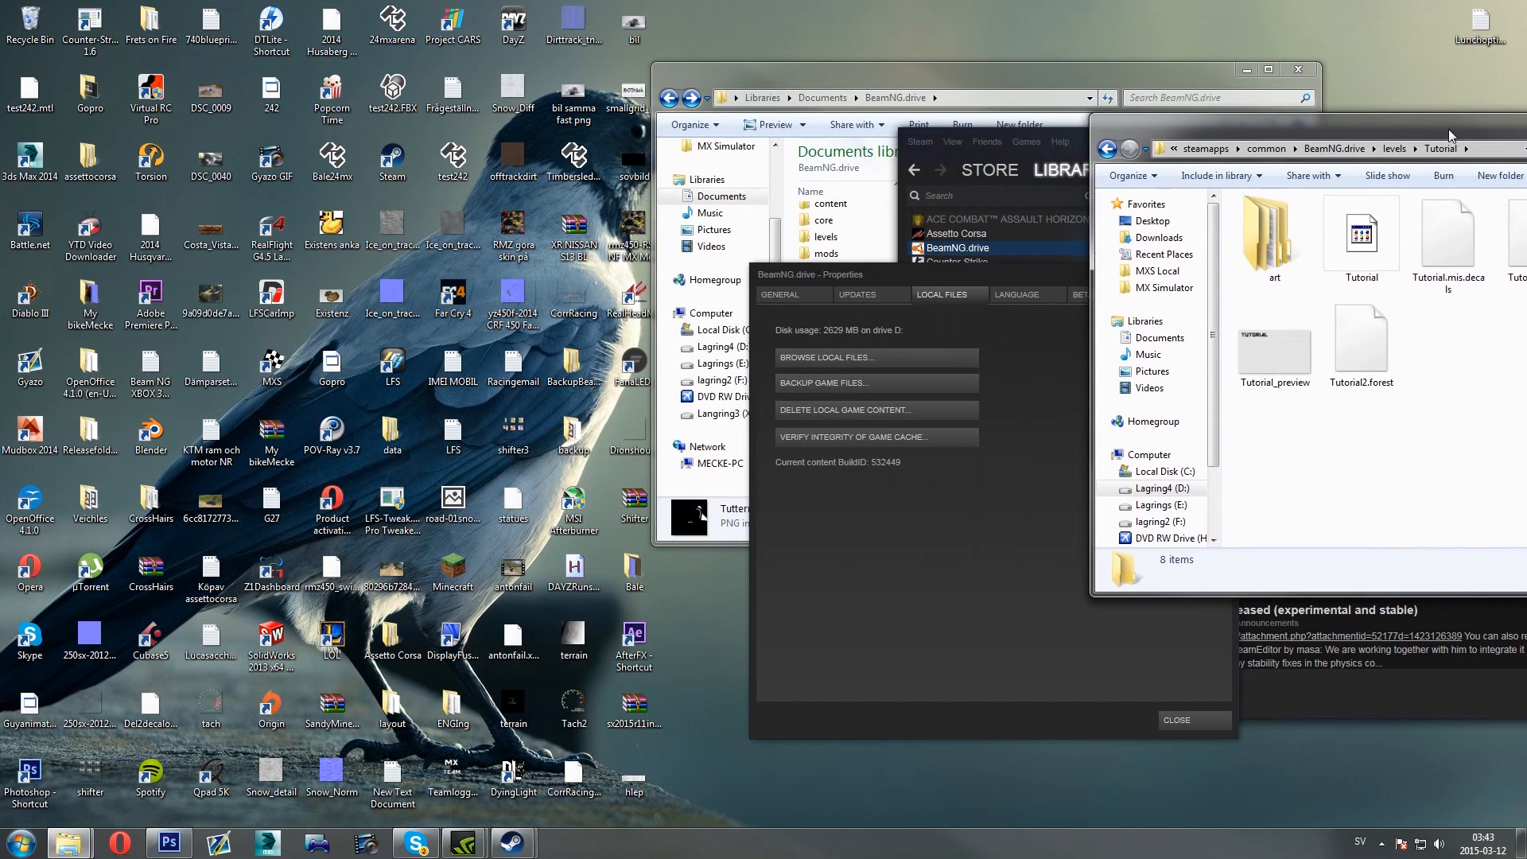
{"action": "left_click_drag", "start_coordinate": [901, 83], "coordinate": [695, 80]}
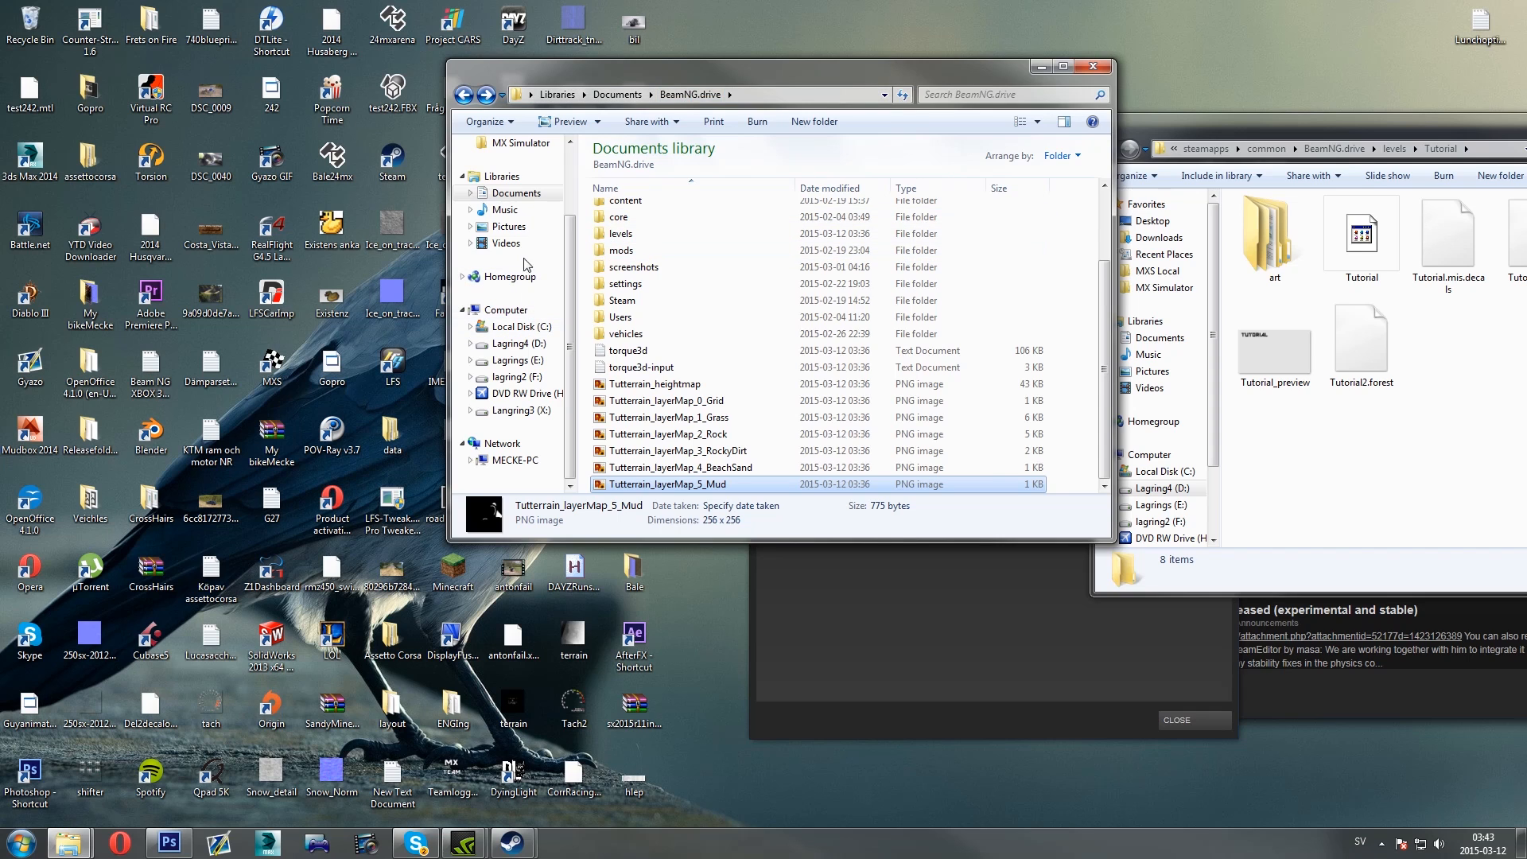
{"action": "left_click", "coordinate": [518, 196]}
{"action": "double_click", "coordinate": [656, 305]}
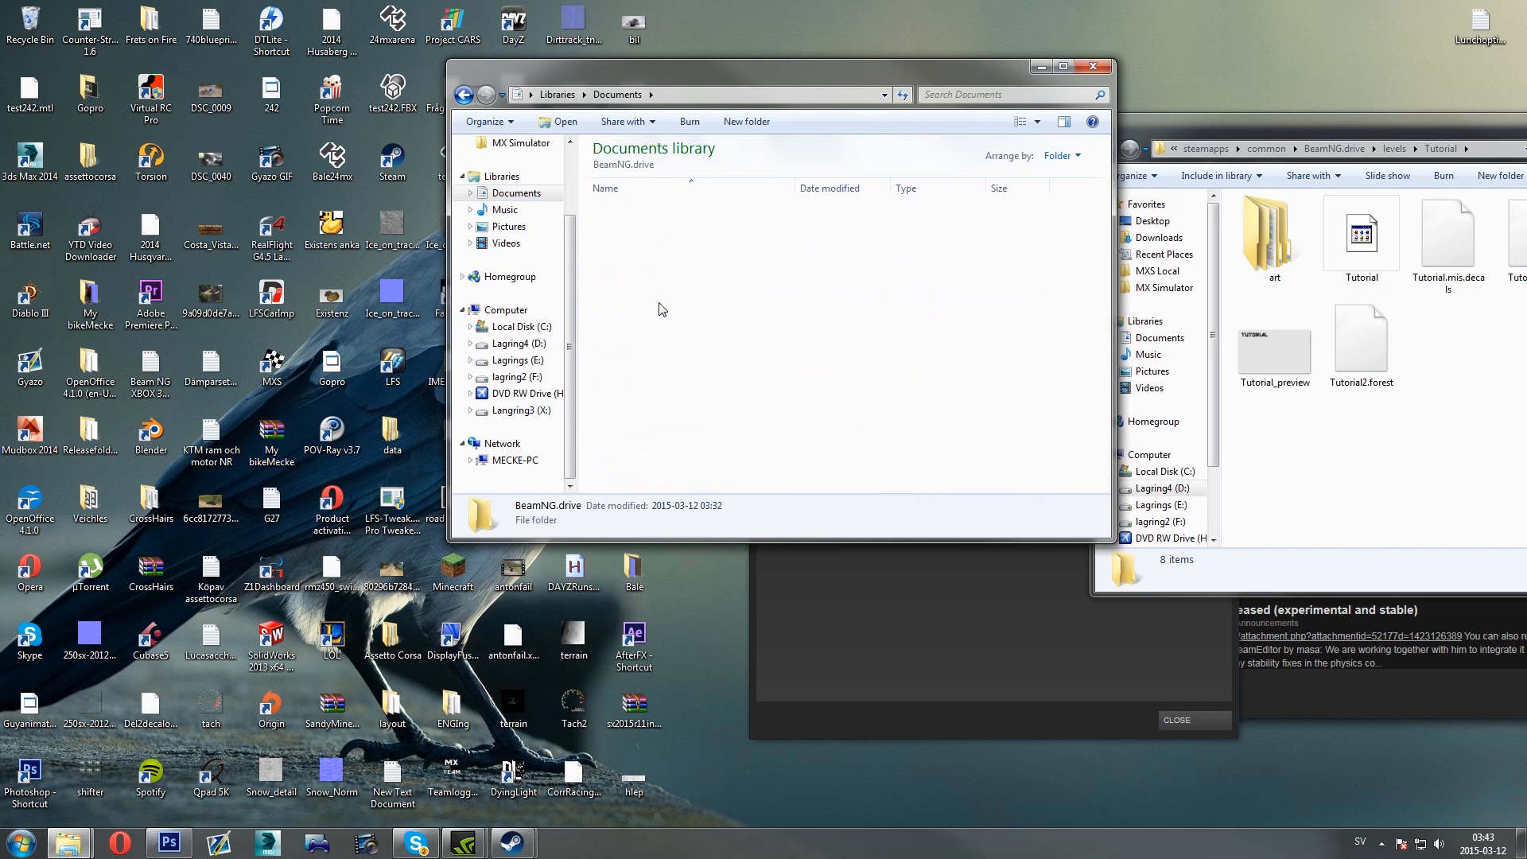
{"action": "double_click", "coordinate": [633, 329]}
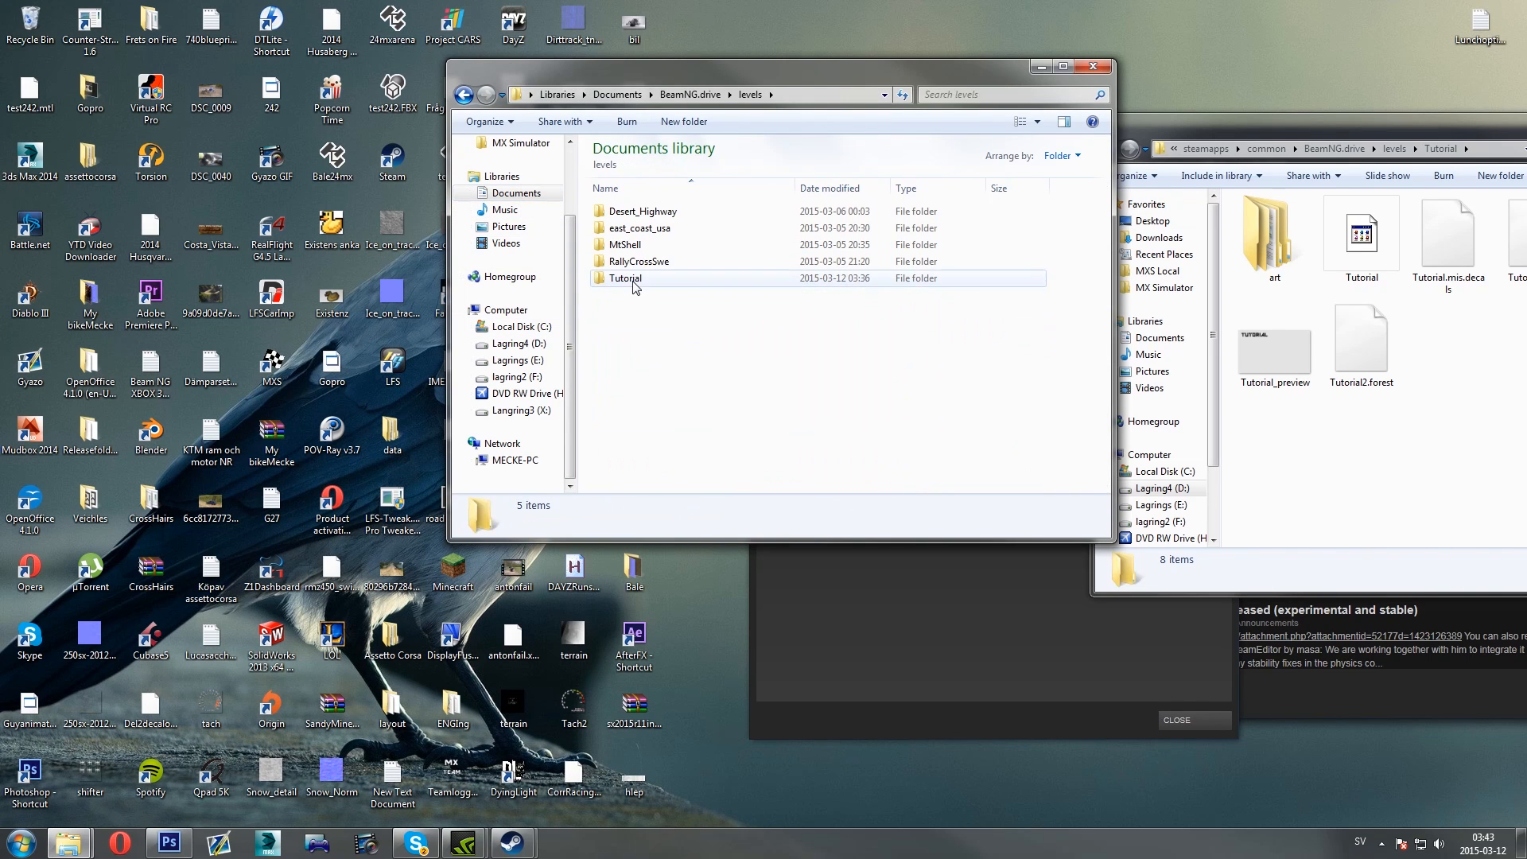
{"action": "double_click", "coordinate": [636, 280]}
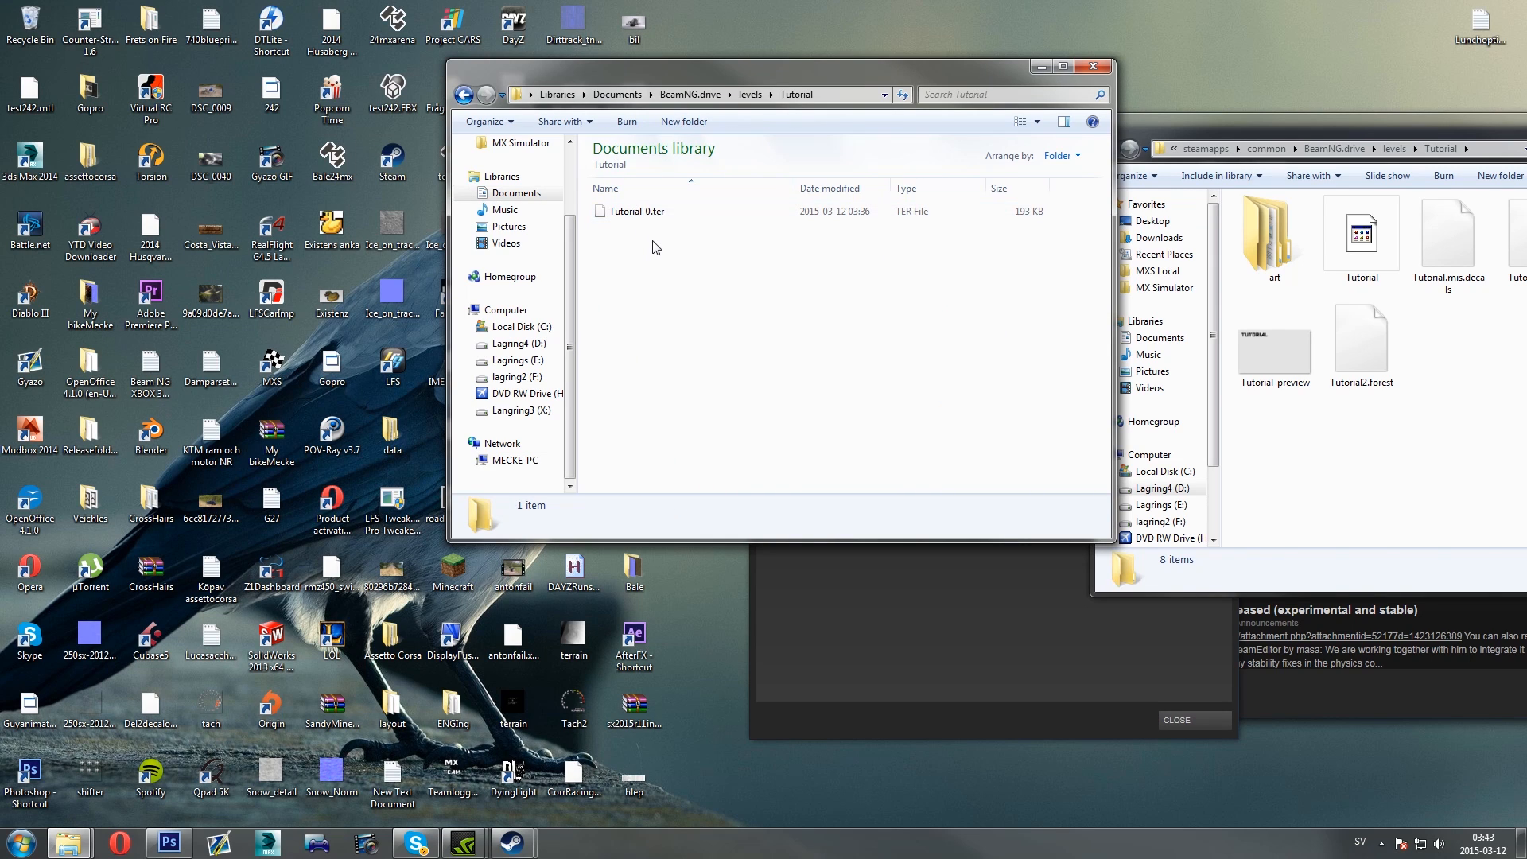
Recheck the Documents Tutorial folder, and return to the levels folder in both the Documents and the Steam folder windows
{"action": "key", "text": "BackSpace"}
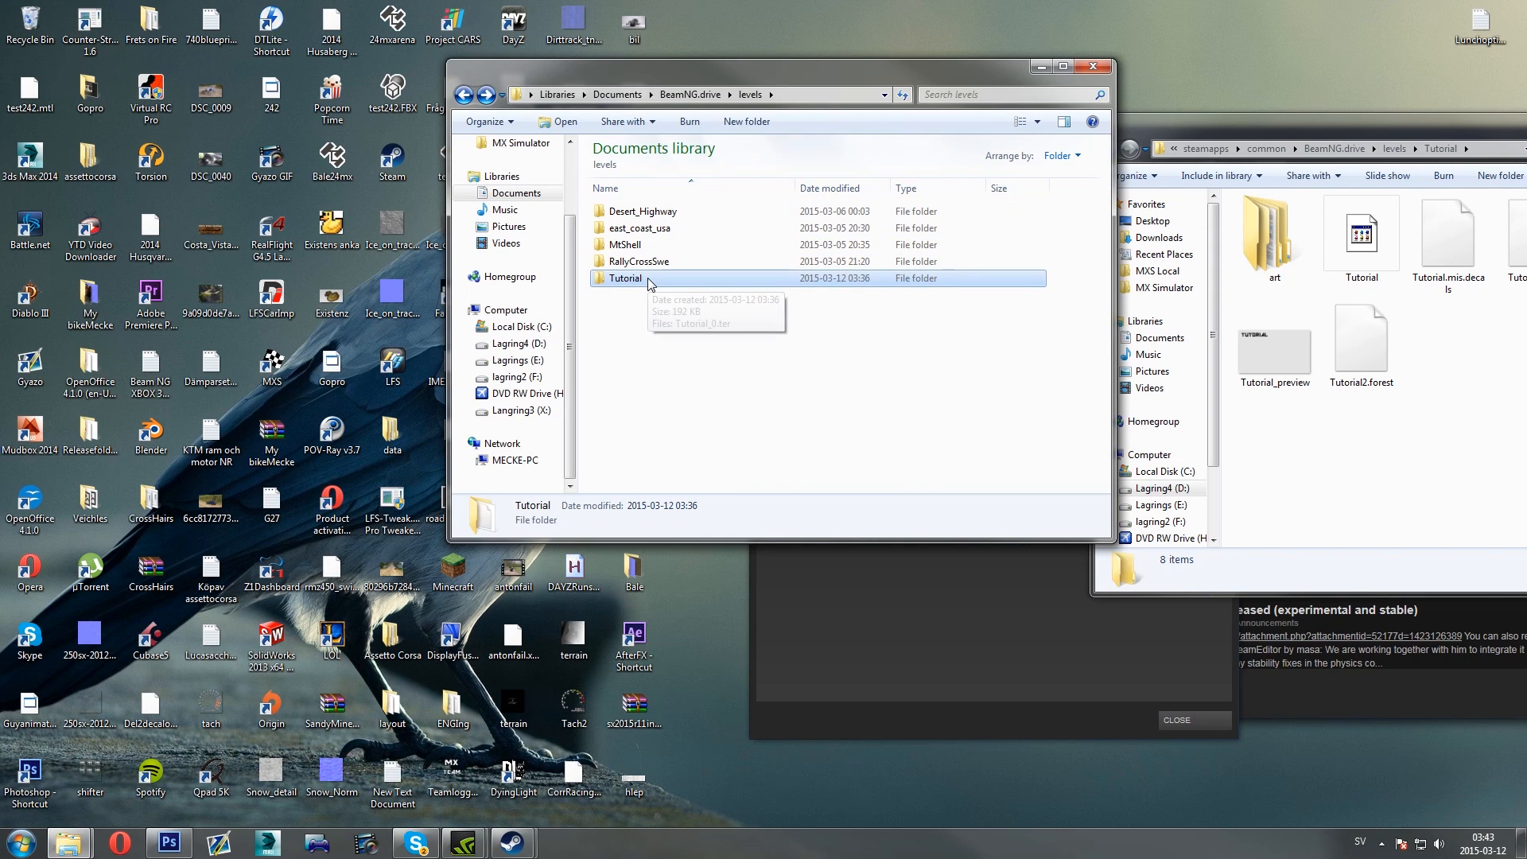
{"action": "double_click", "coordinate": [636, 278]}
{"action": "key", "text": "BackSpace"}
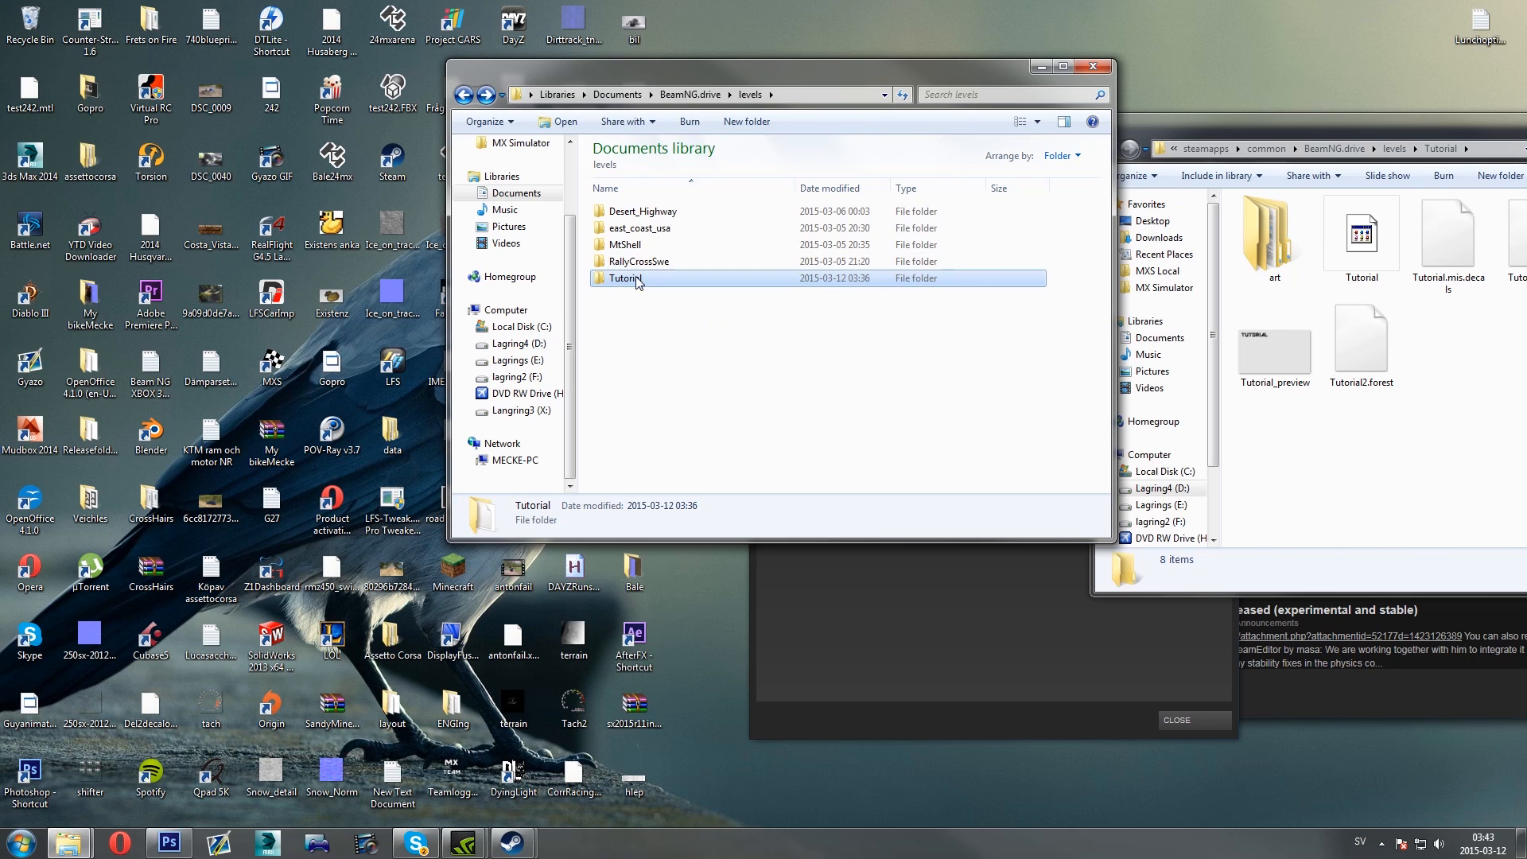
{"action": "left_click", "coordinate": [1390, 415]}
{"action": "key", "text": "BackSpace"}
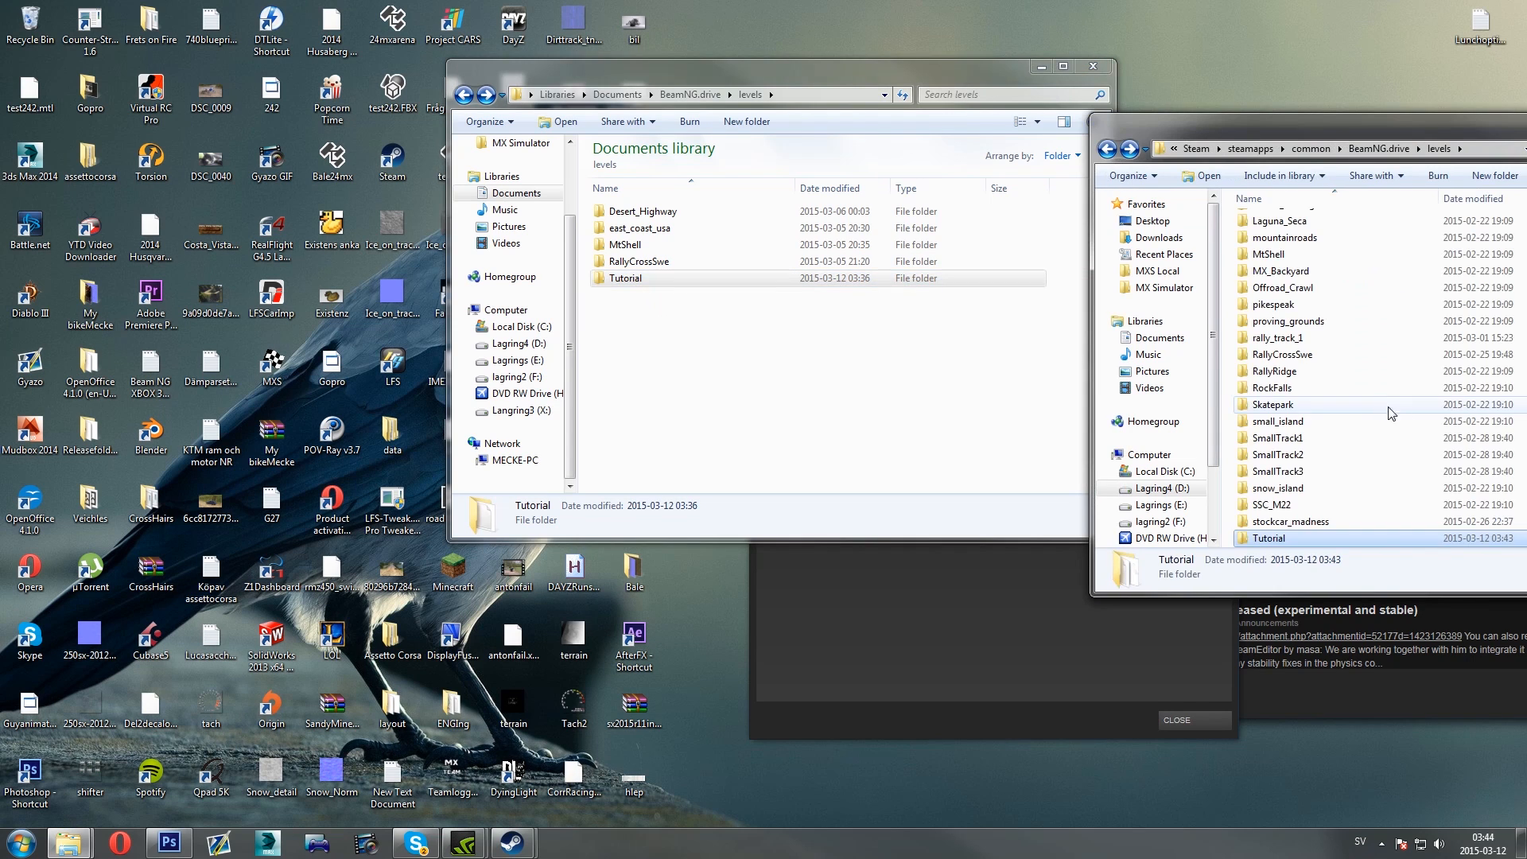
Copy the Tutorial folder from the Documents levels folder into the Steam levels folder, merging the folders and replacing the existing Tutorial_0.ter
{"action": "left_click", "coordinate": [1526, 342]}
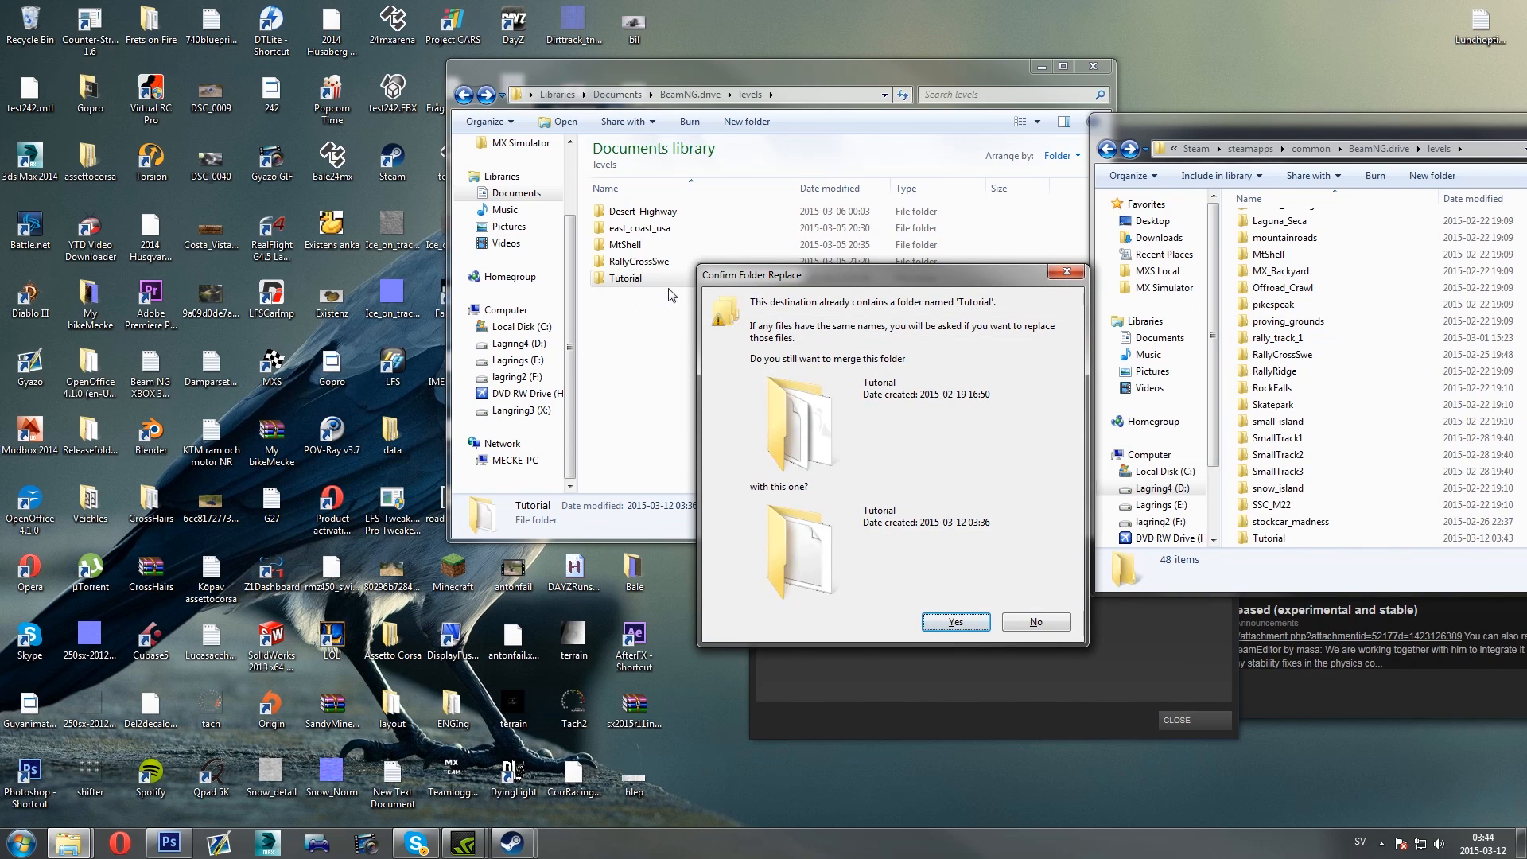
{"action": "left_click", "coordinate": [929, 626]}
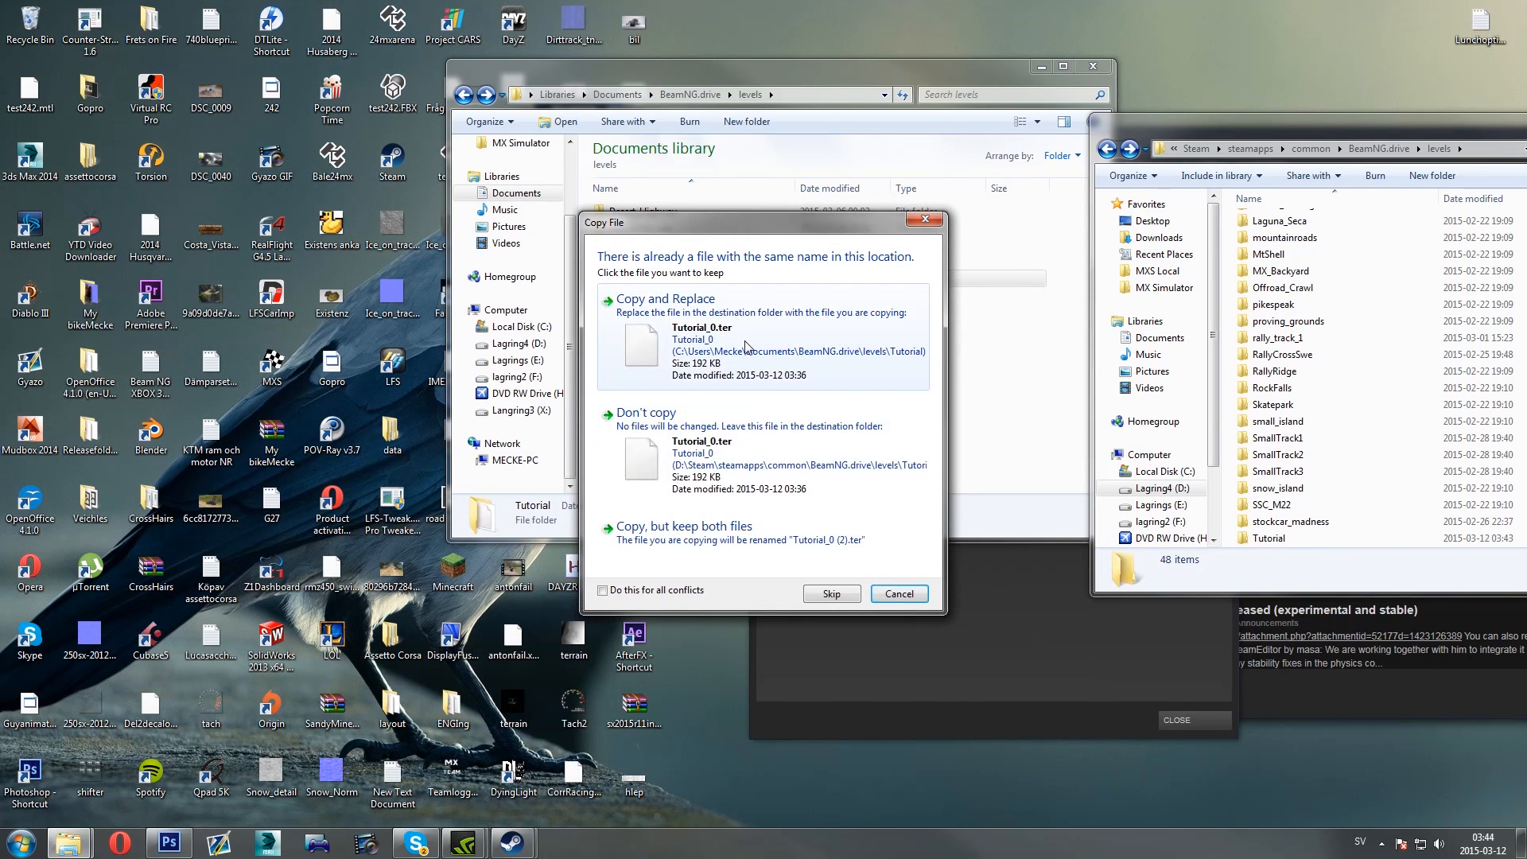
{"action": "left_click", "coordinate": [746, 347]}
{"action": "left_click", "coordinate": [754, 172]}
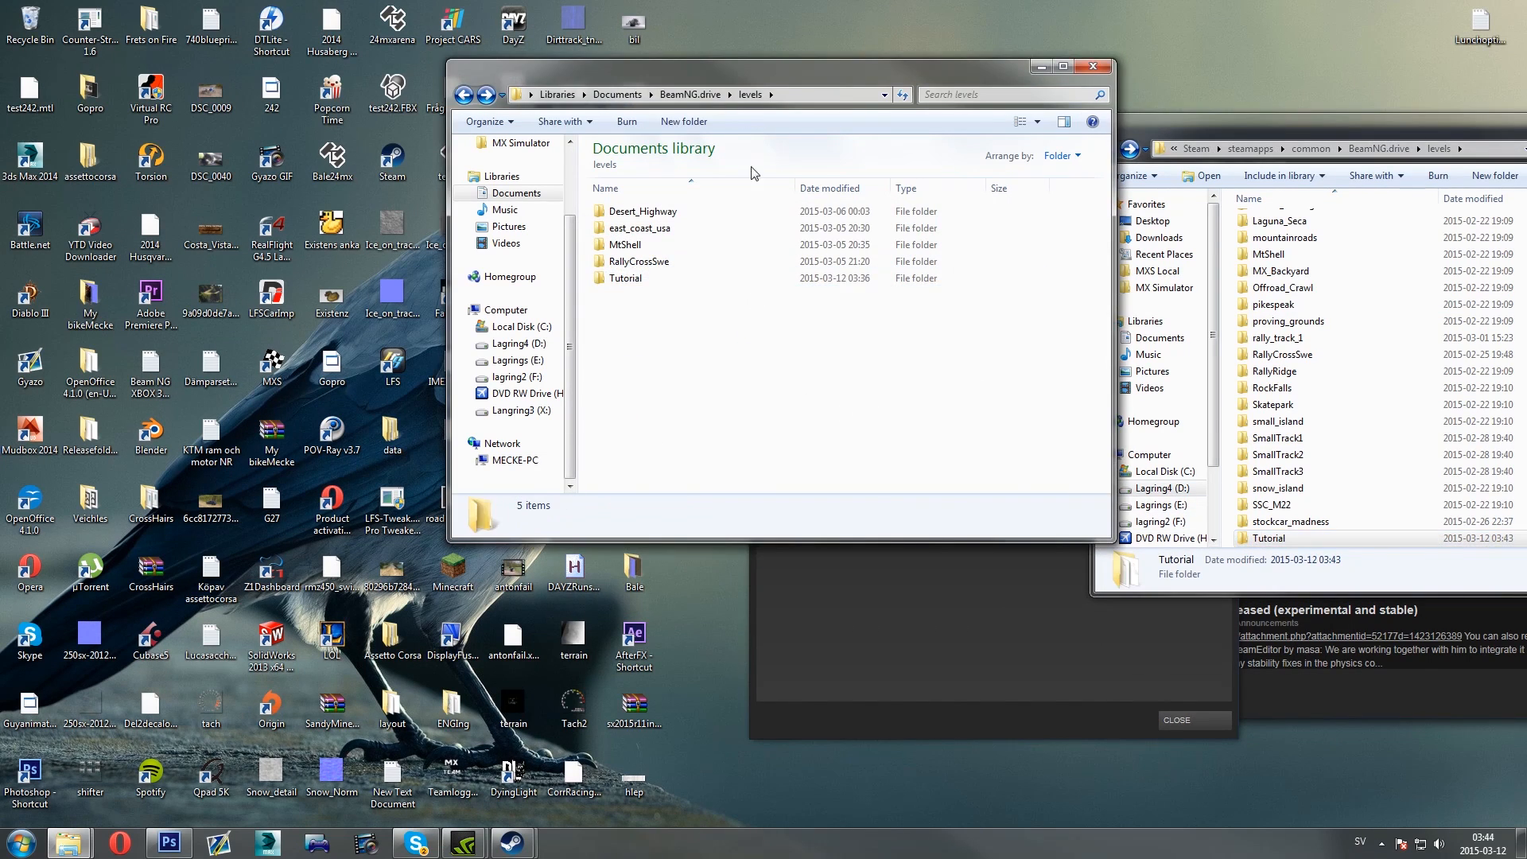
Delete the Tutorial folder from the Documents levels folder and close that folder window
{"action": "left_click", "coordinate": [629, 278]}
{"action": "key", "text": "Delete"}
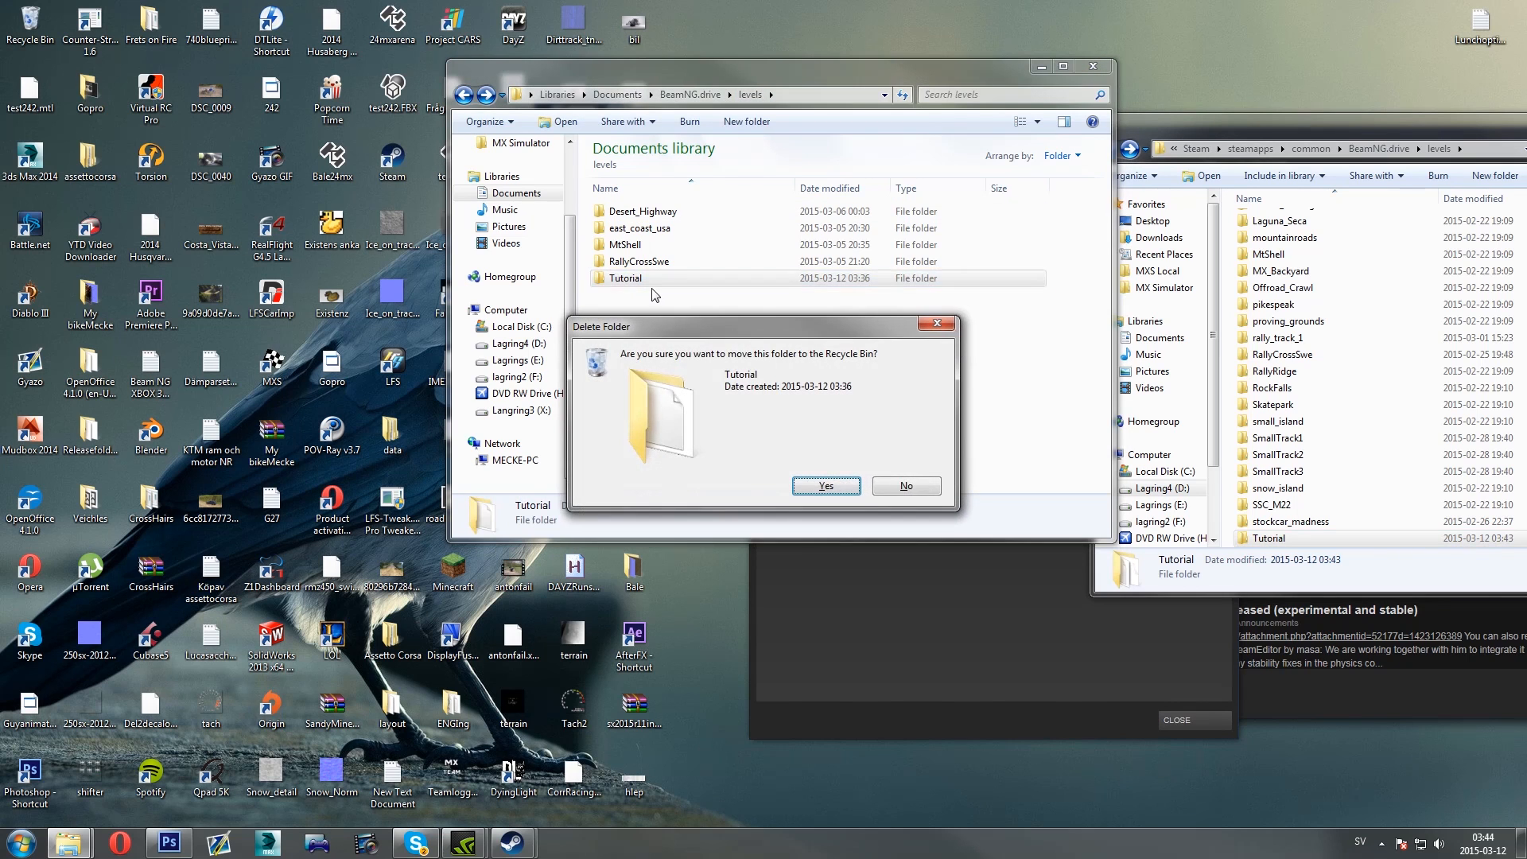
{"action": "key", "text": "Return"}
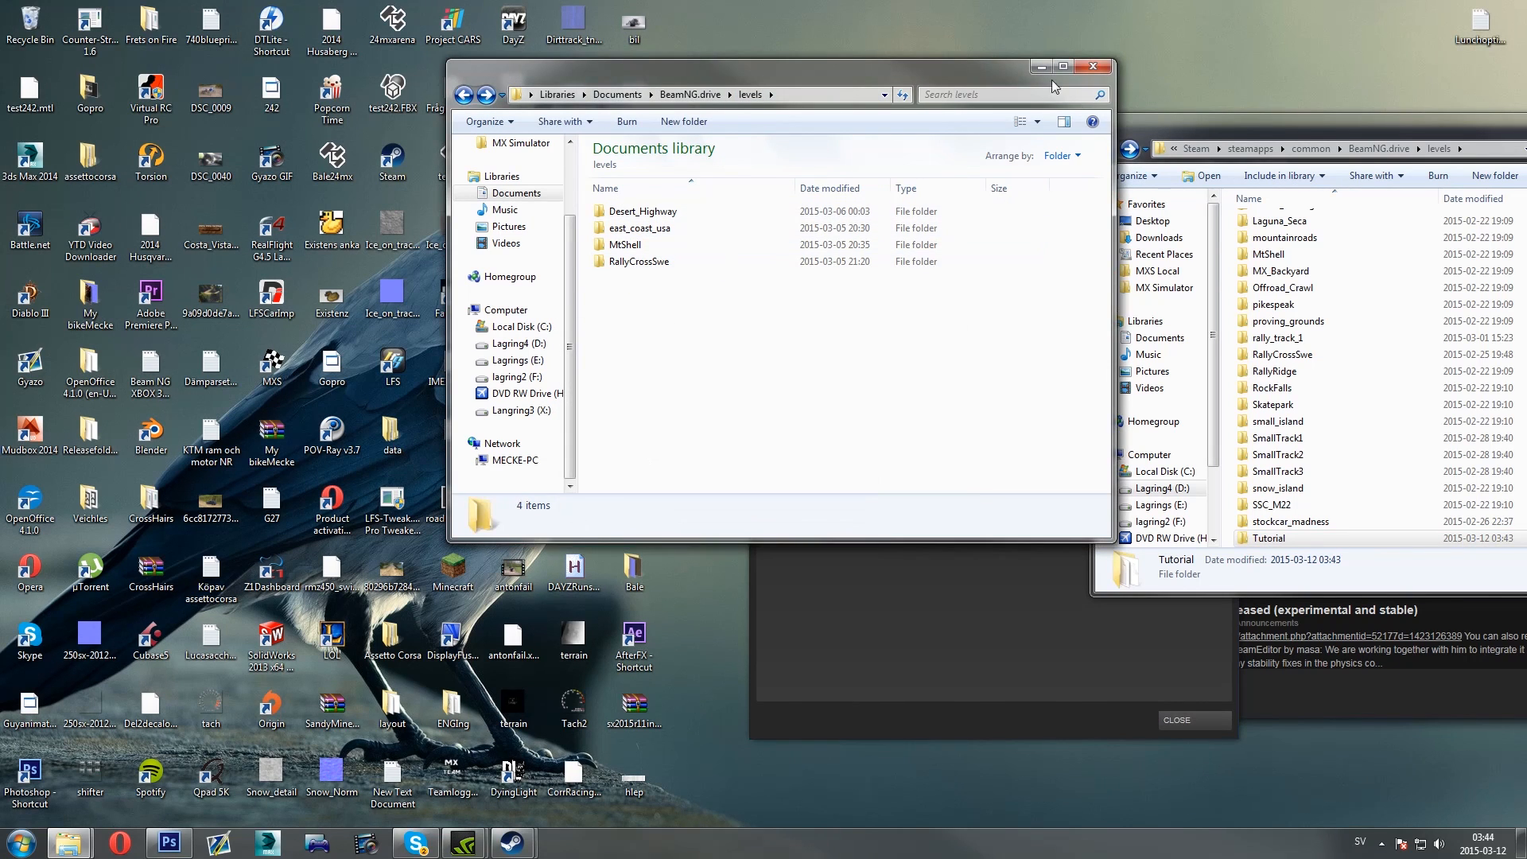
{"action": "left_click", "coordinate": [1096, 73]}
Close the BeamNG.drive properties in Steam, launch the game and open its level selection
{"action": "left_click_drag", "start_coordinate": [1220, 133], "coordinate": [1013, 135]}
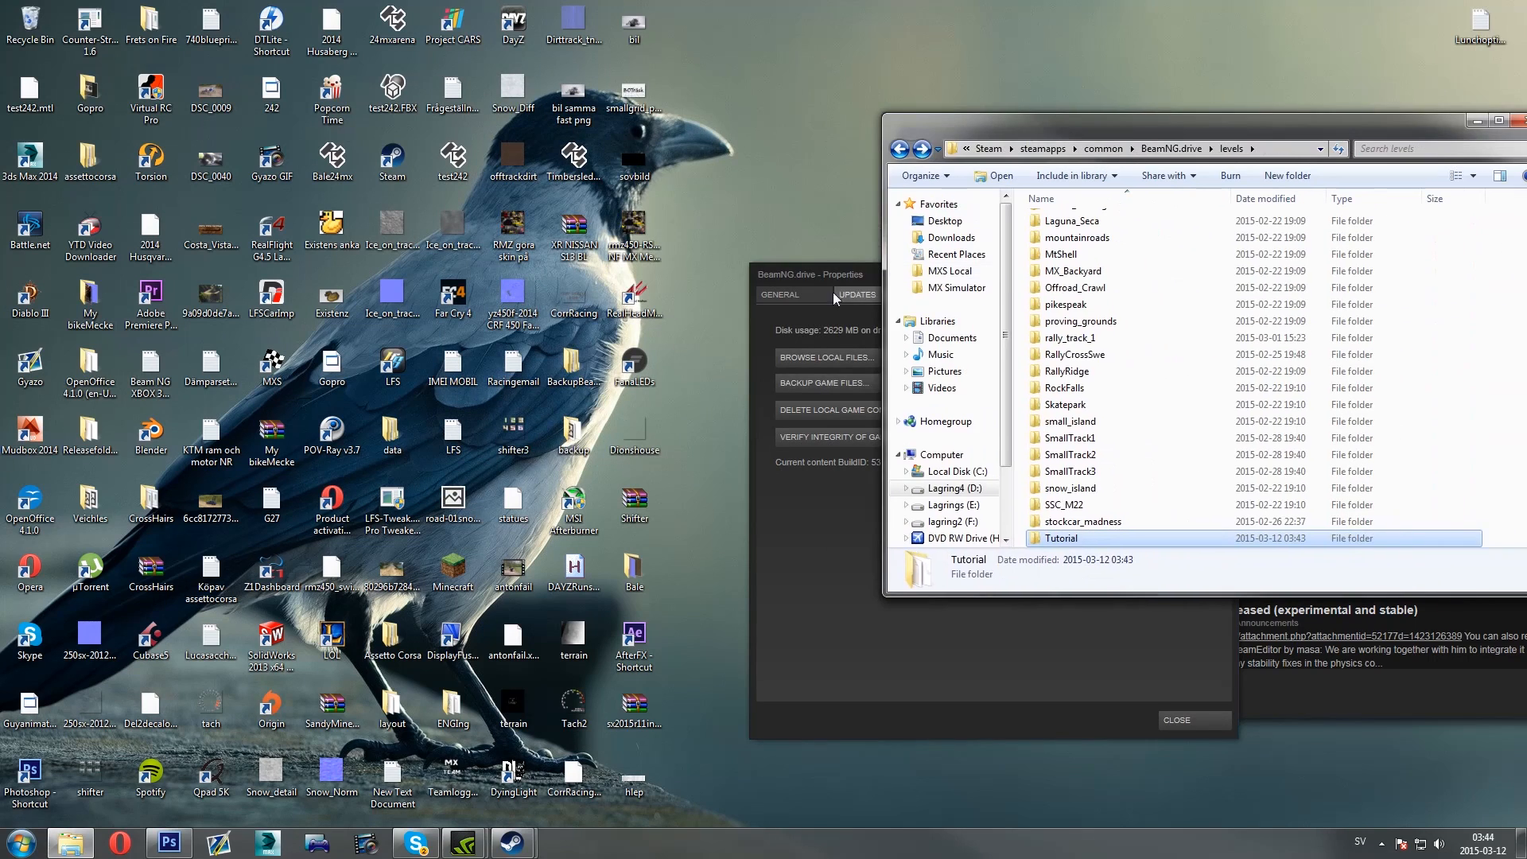
{"action": "left_click", "coordinate": [841, 279]}
{"action": "left_click", "coordinate": [1226, 274]}
{"action": "left_click_drag", "start_coordinate": [1221, 133], "coordinate": [580, 119]}
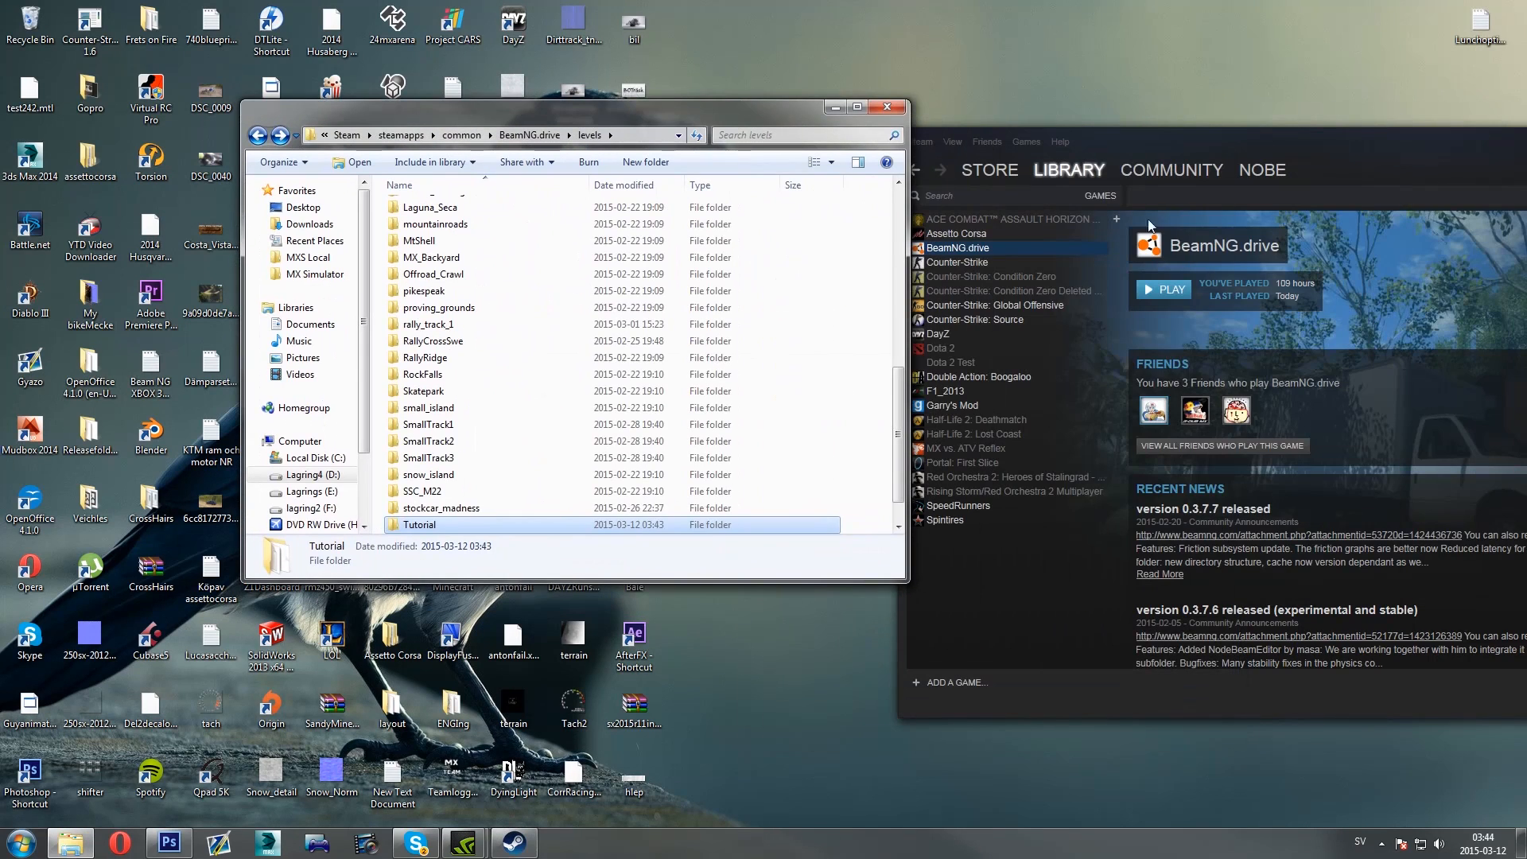
{"action": "left_click", "coordinate": [1176, 290]}
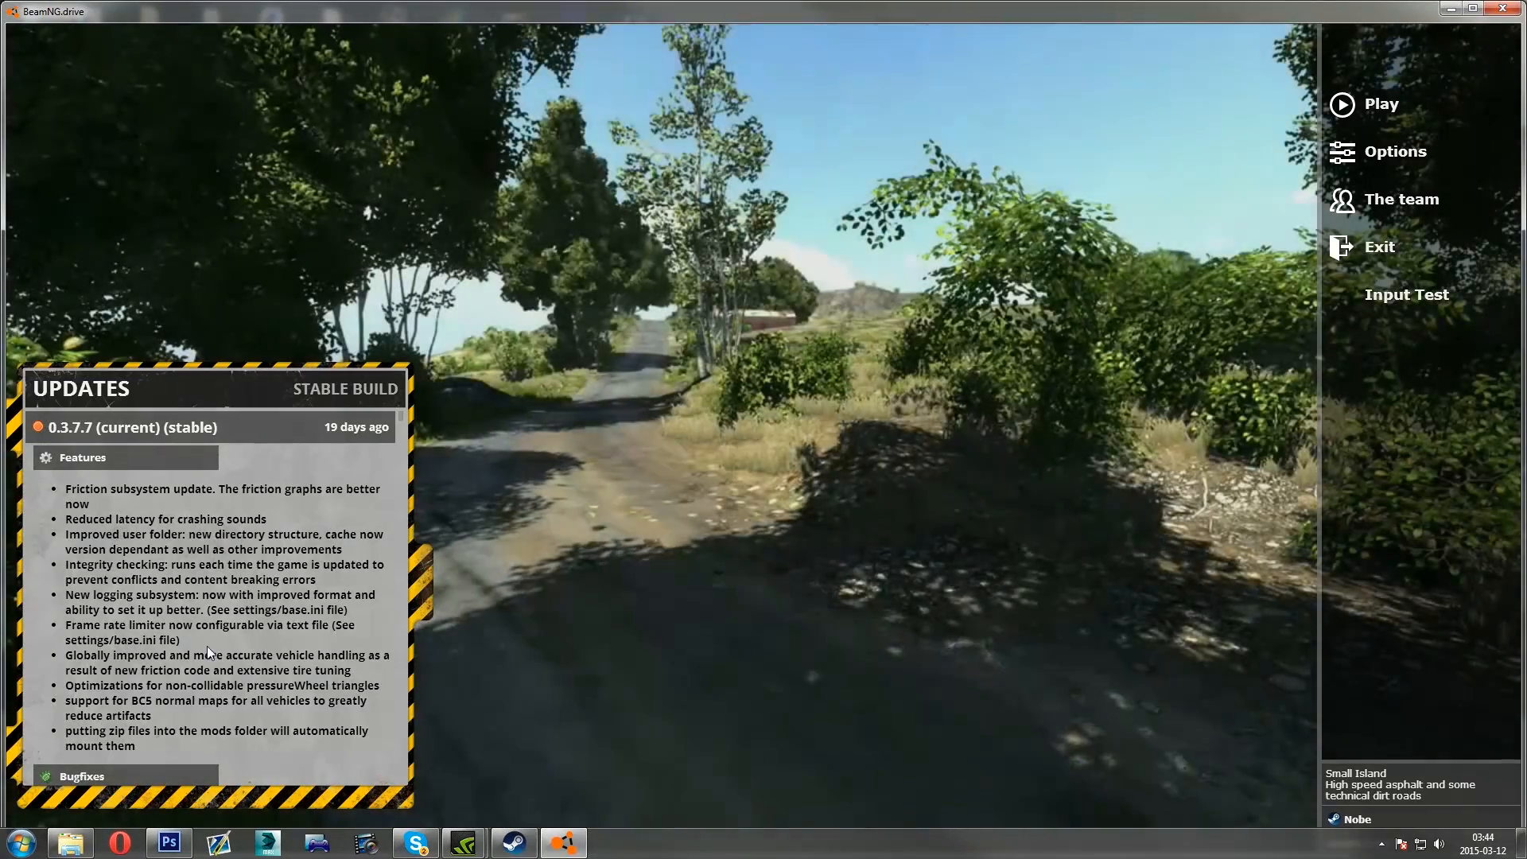
{"action": "left_click", "coordinate": [1346, 109]}
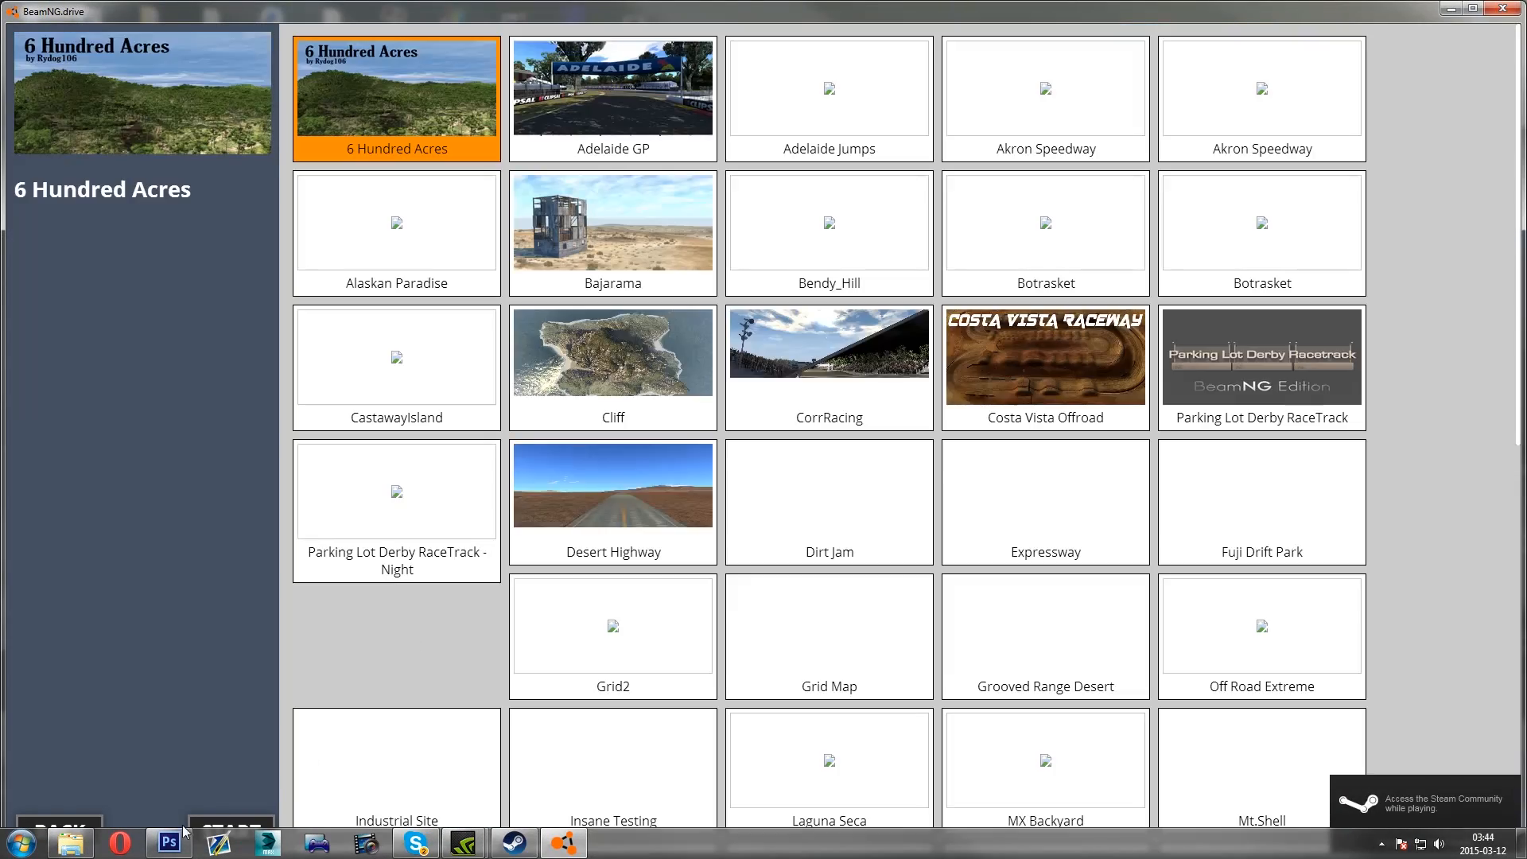
Switch to Photoshop and review the mud areas in Tutterrain_layerMap_5_Mud.png and in the Untitled-1 depth image
{"action": "left_click", "coordinate": [169, 843]}
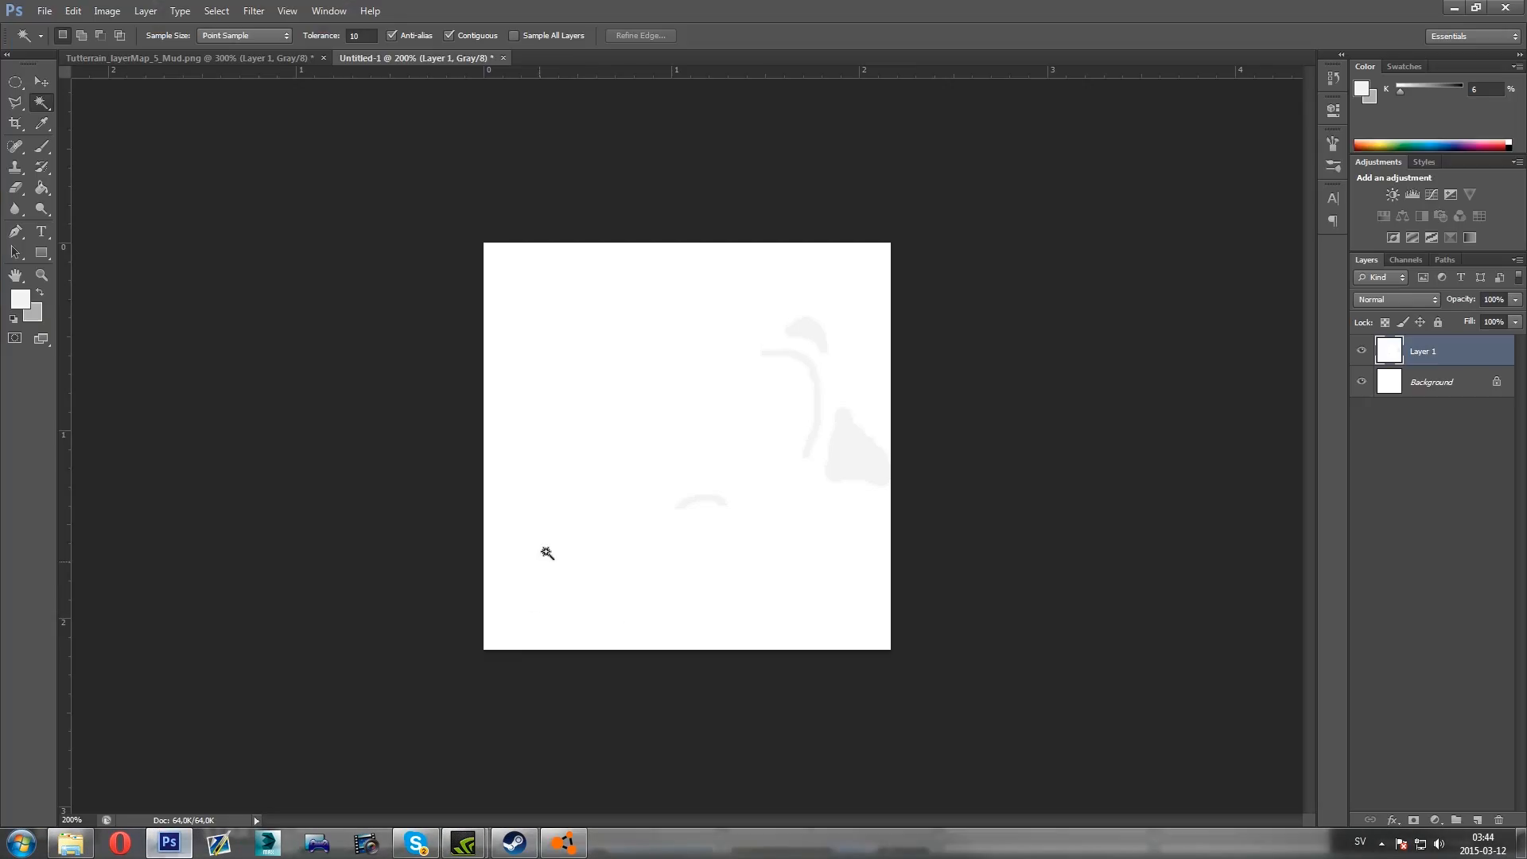
{"action": "left_click", "coordinate": [180, 58]}
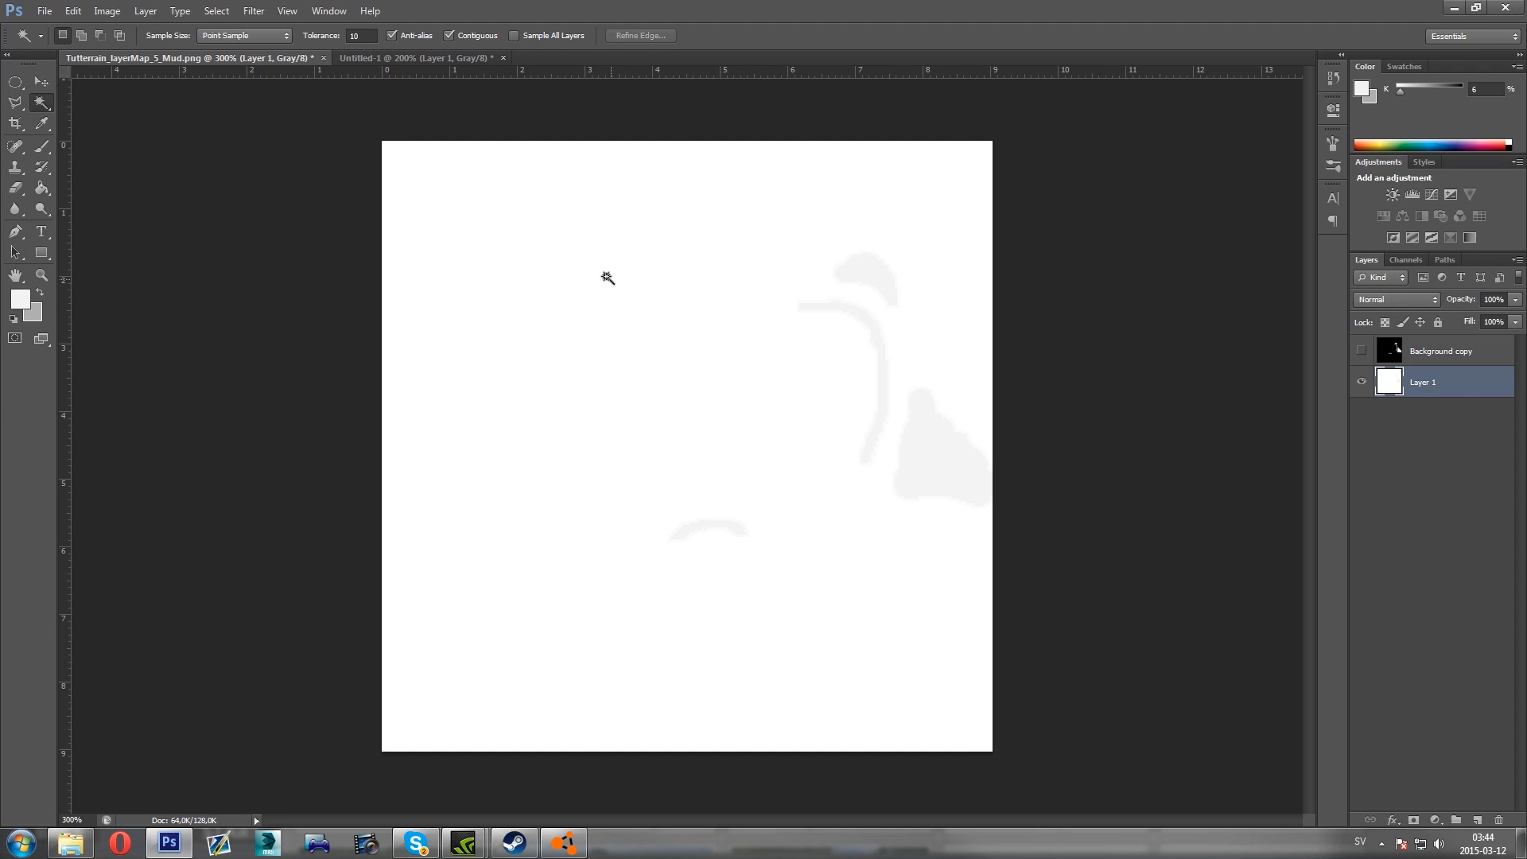
{"action": "left_click", "coordinate": [1395, 359]}
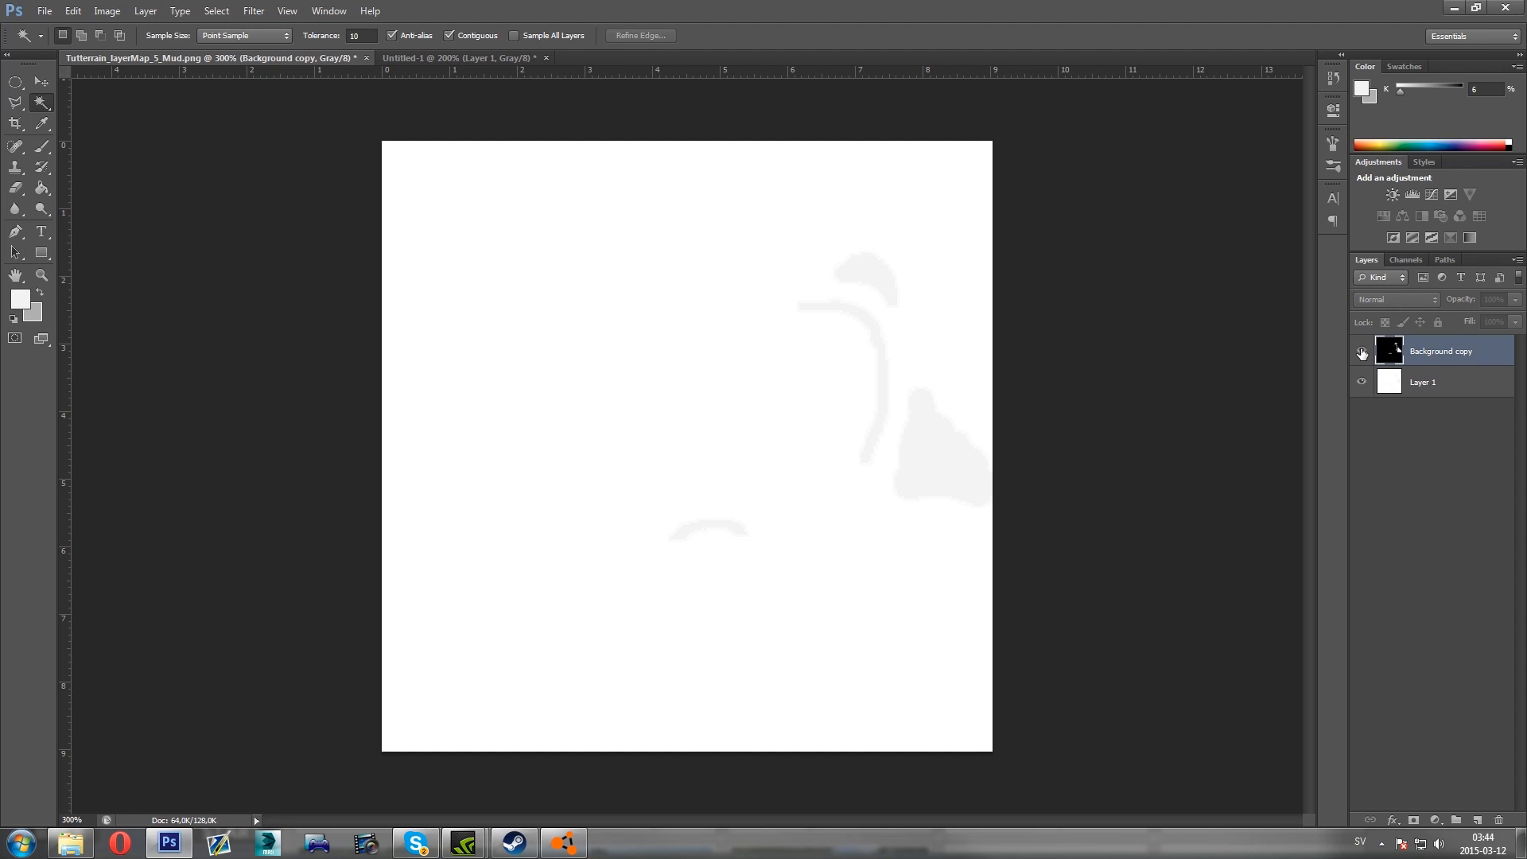
{"action": "left_click", "coordinate": [1361, 350]}
{"action": "left_click", "coordinate": [1362, 350]}
{"action": "left_click", "coordinate": [450, 60]}
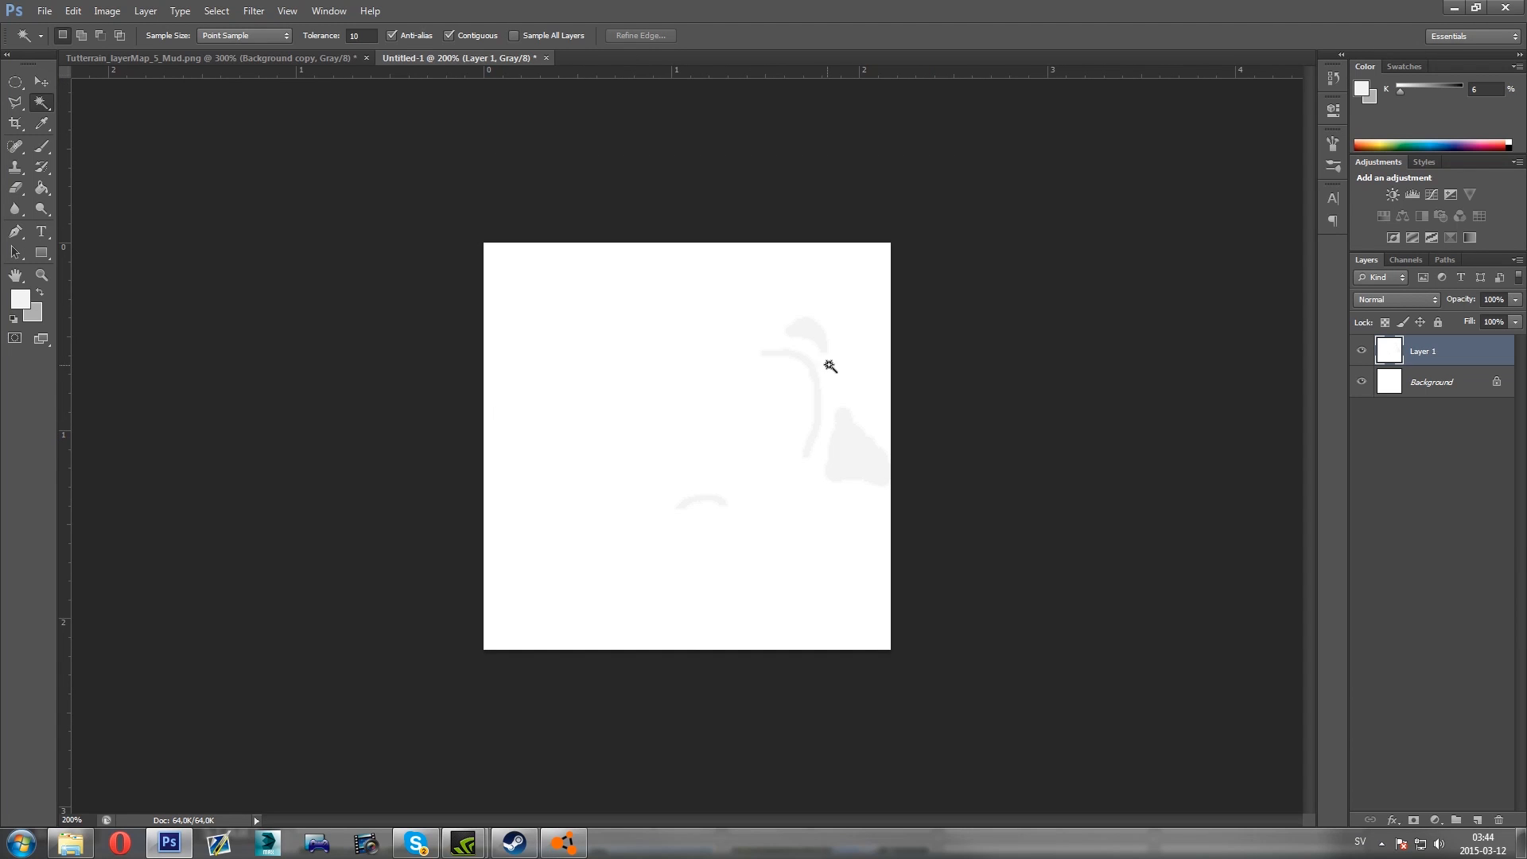
{"action": "left_click", "coordinate": [1454, 8]}
Load the Tutorial level in BeamNG.drive and drive the pickup out of the building onto the dirt road
{"action": "left_click", "coordinate": [864, 525]}
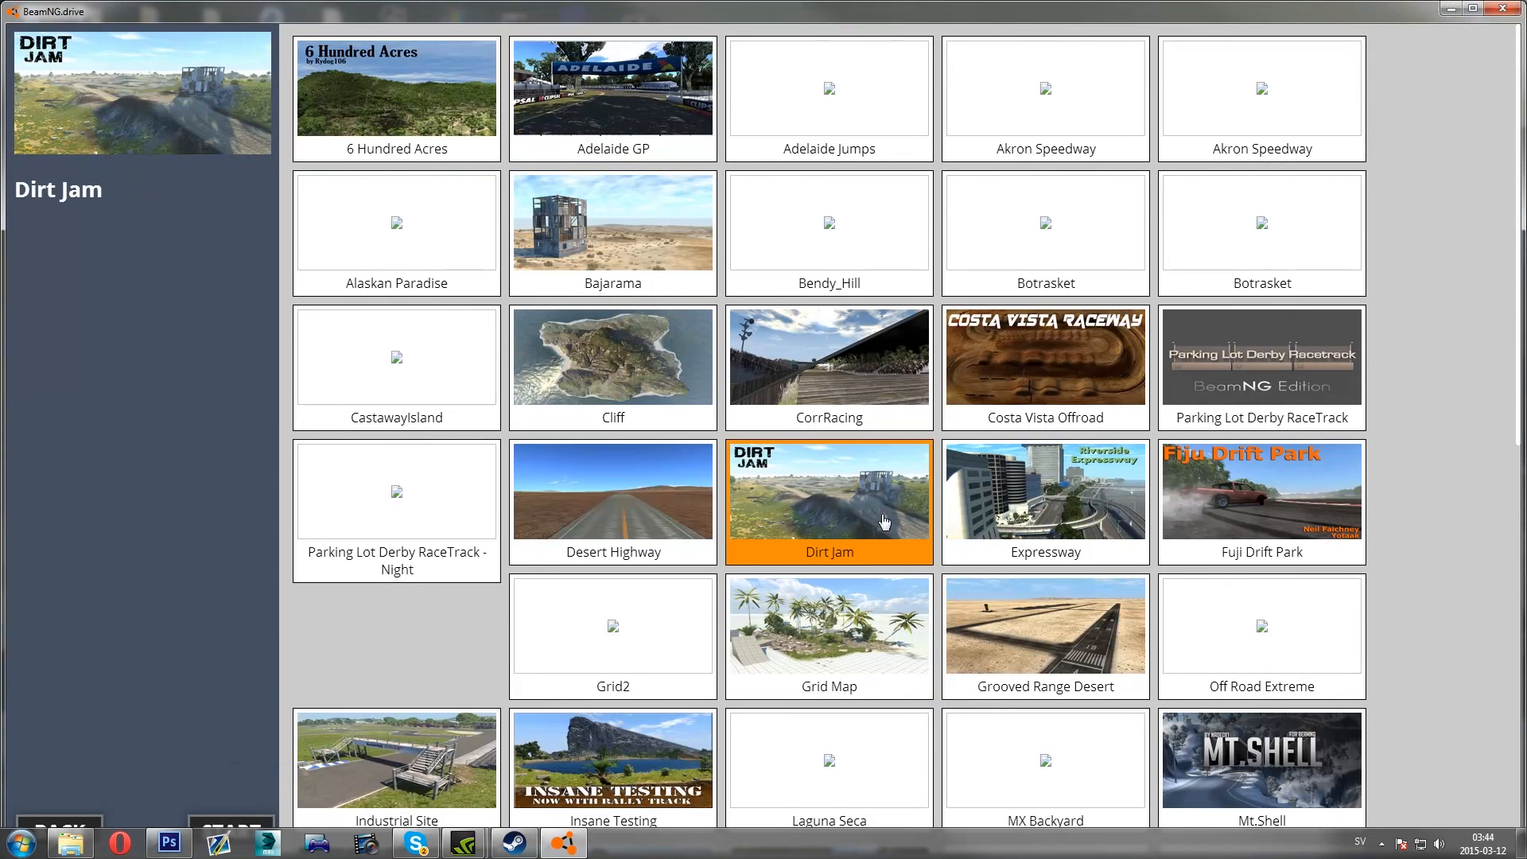
{"action": "scroll", "coordinate": [864, 525], "scroll_direction": "down", "scroll_amount": 6}
{"action": "double_click", "coordinate": [1234, 603]}
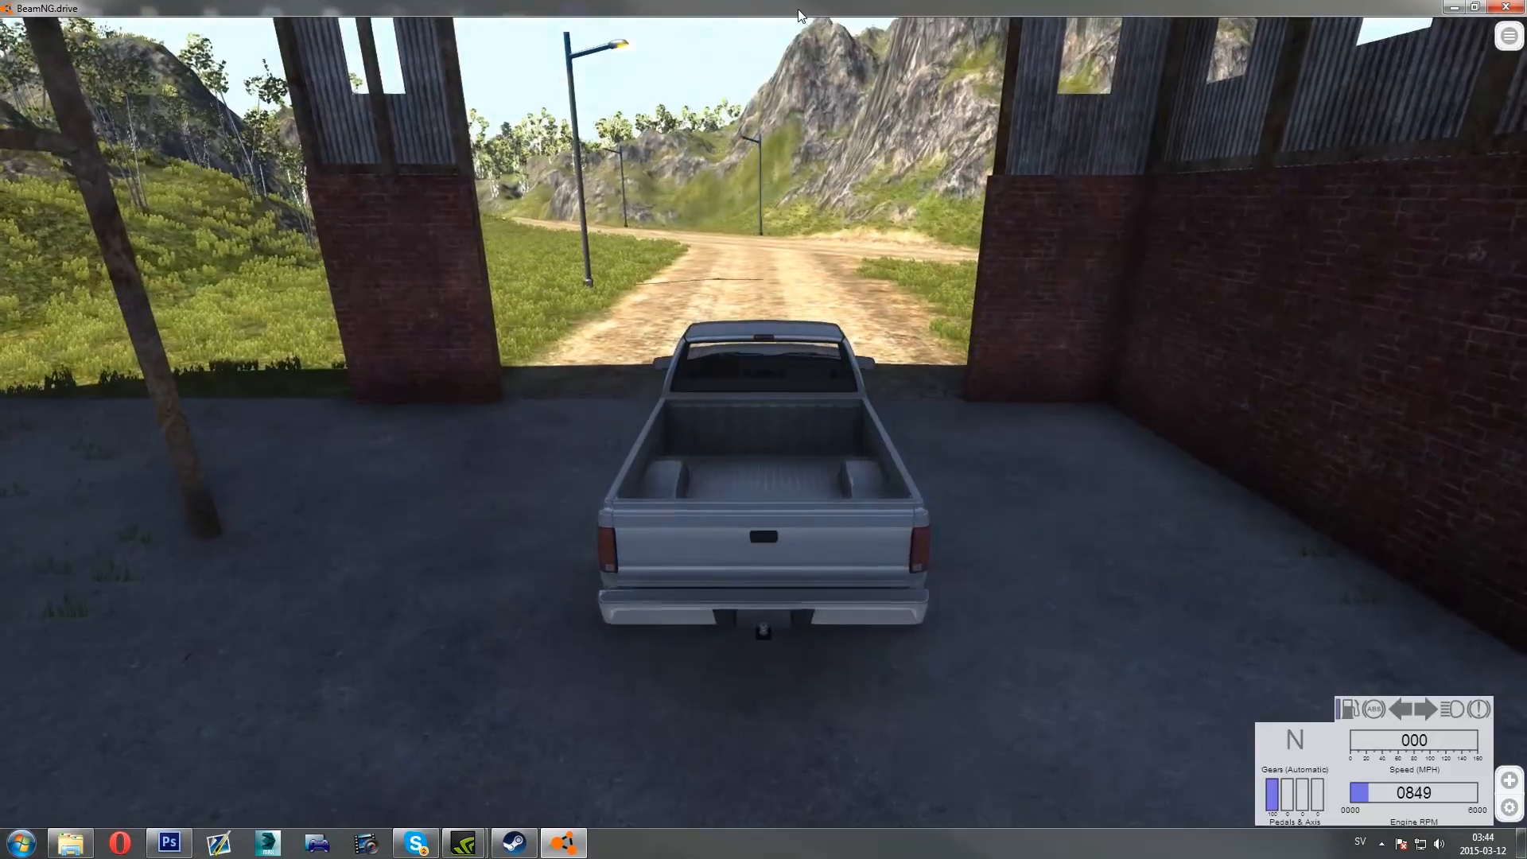
{"action": "key", "text": "Up"}
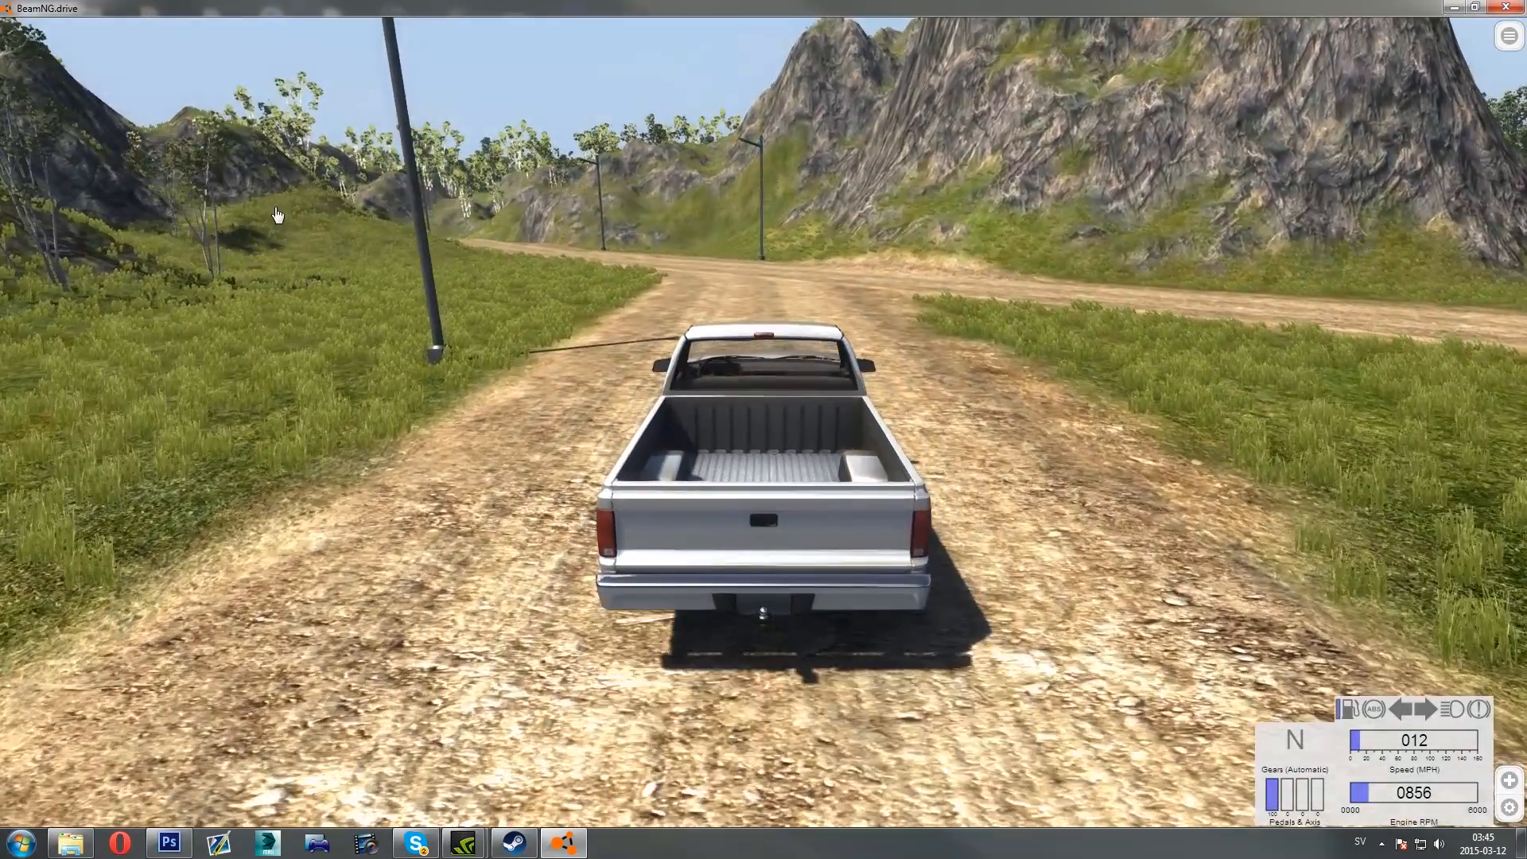
Replace the vehicle with the Gavril D-Series D15 V8 4WD Off-Road (Manual)
{"action": "key", "text": "ctrl+e"}
{"action": "left_click", "coordinate": [259, 207]}
{"action": "left_click", "coordinate": [628, 279]}
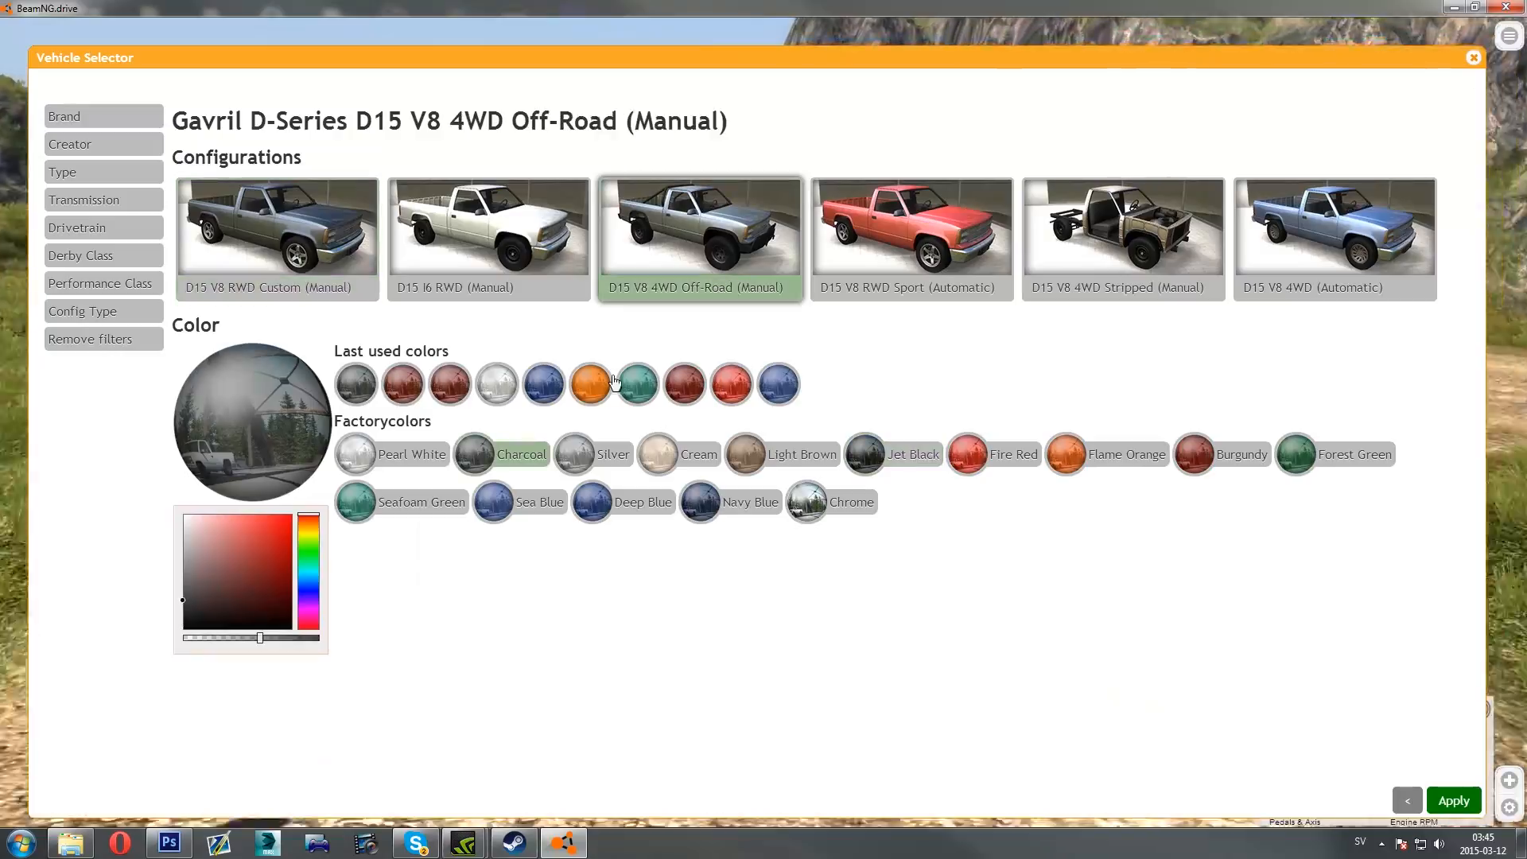
{"action": "left_click", "coordinate": [1454, 805]}
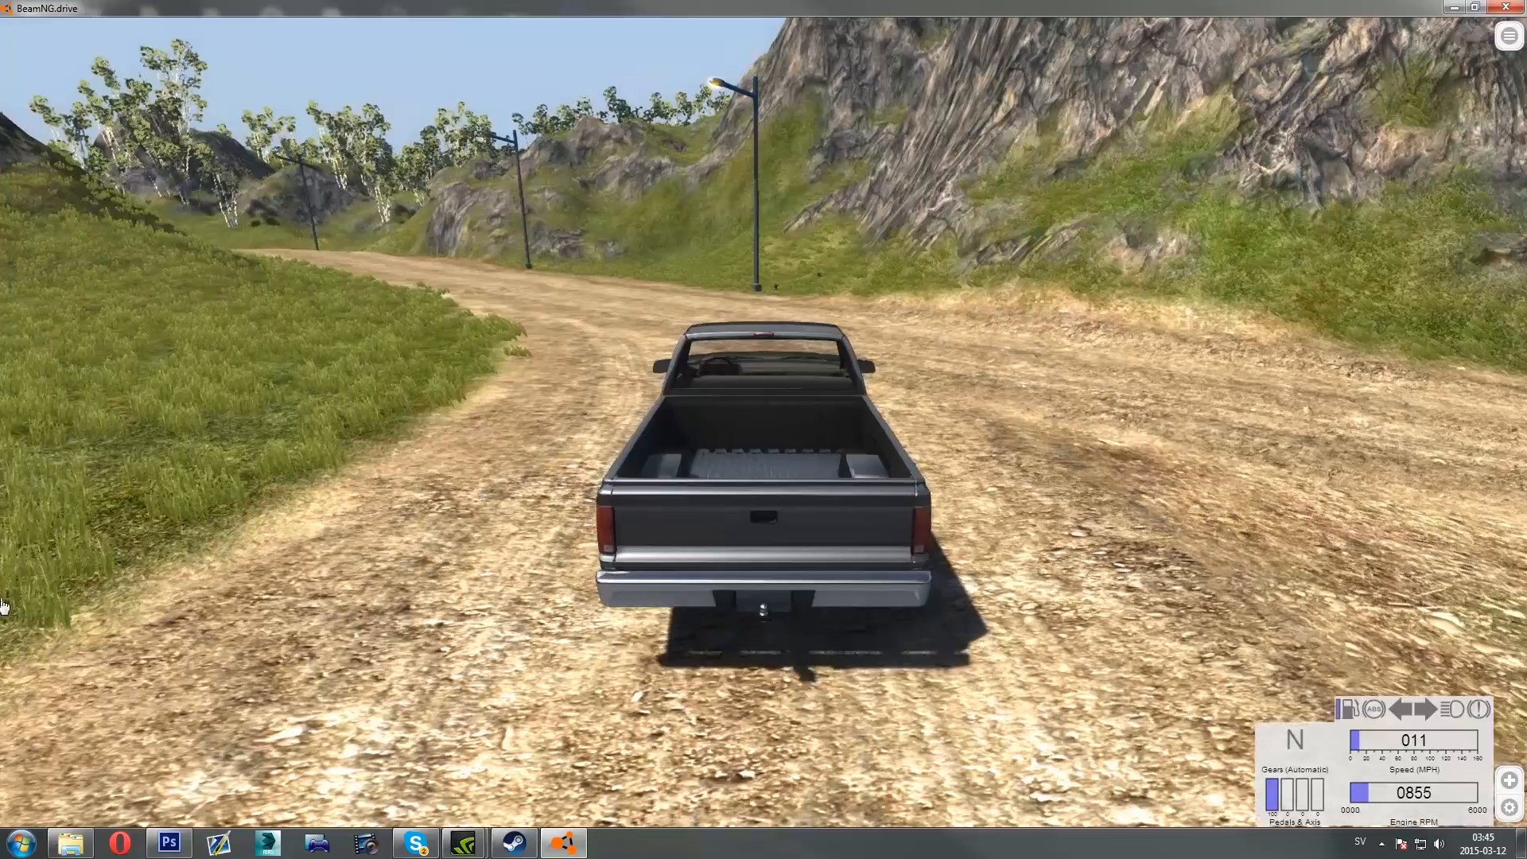
Drive the off-road pickup along the dirt road to the mud patch by the beach and test how it moves through it
{"action": "key", "text": "Up"}
{"action": "key", "text": "Left"}
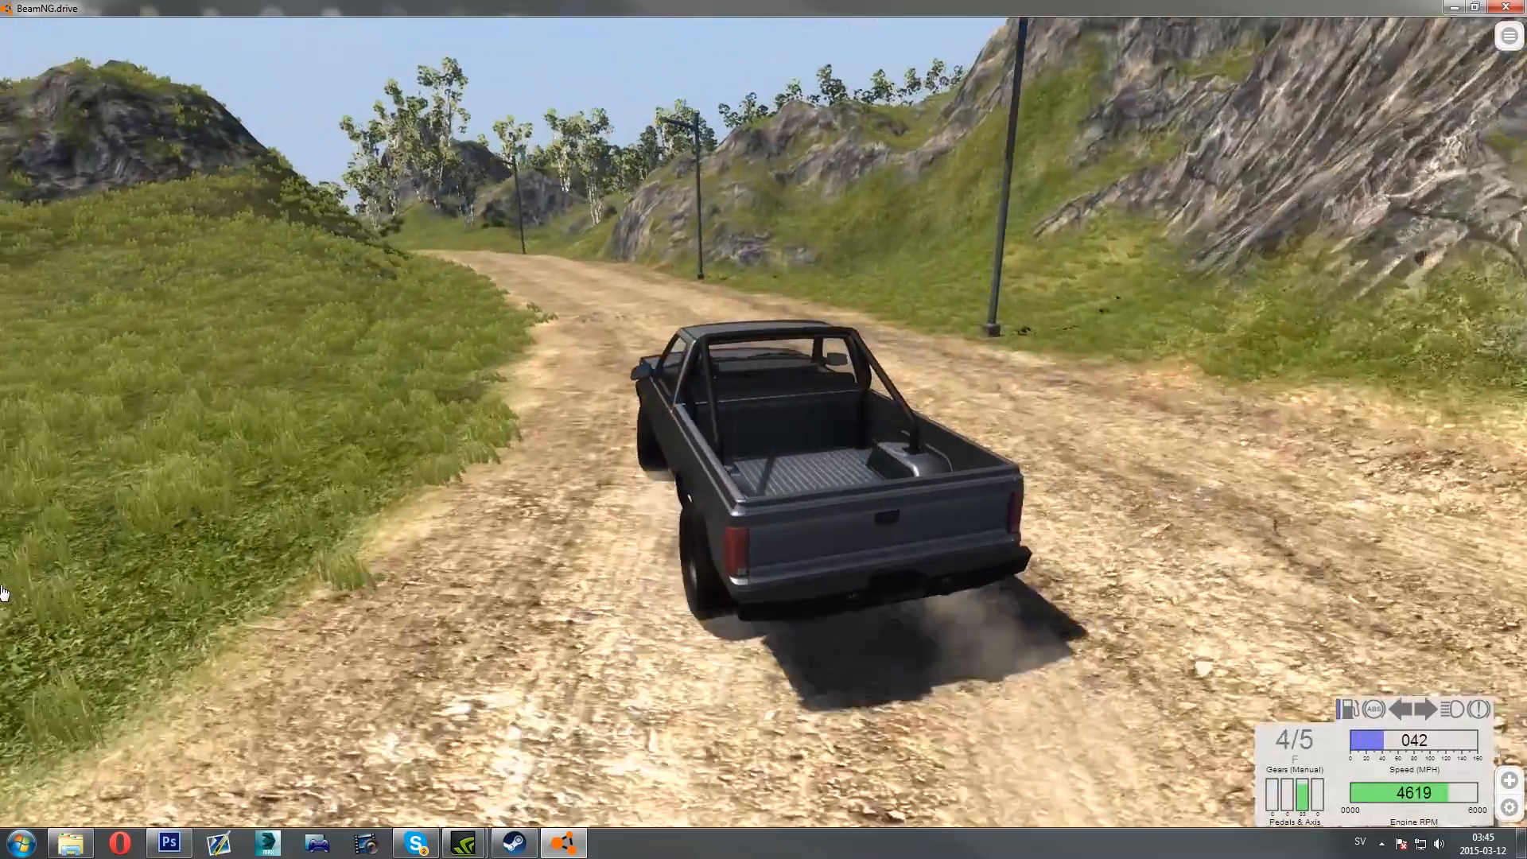
{"action": "key", "text": "Left"}
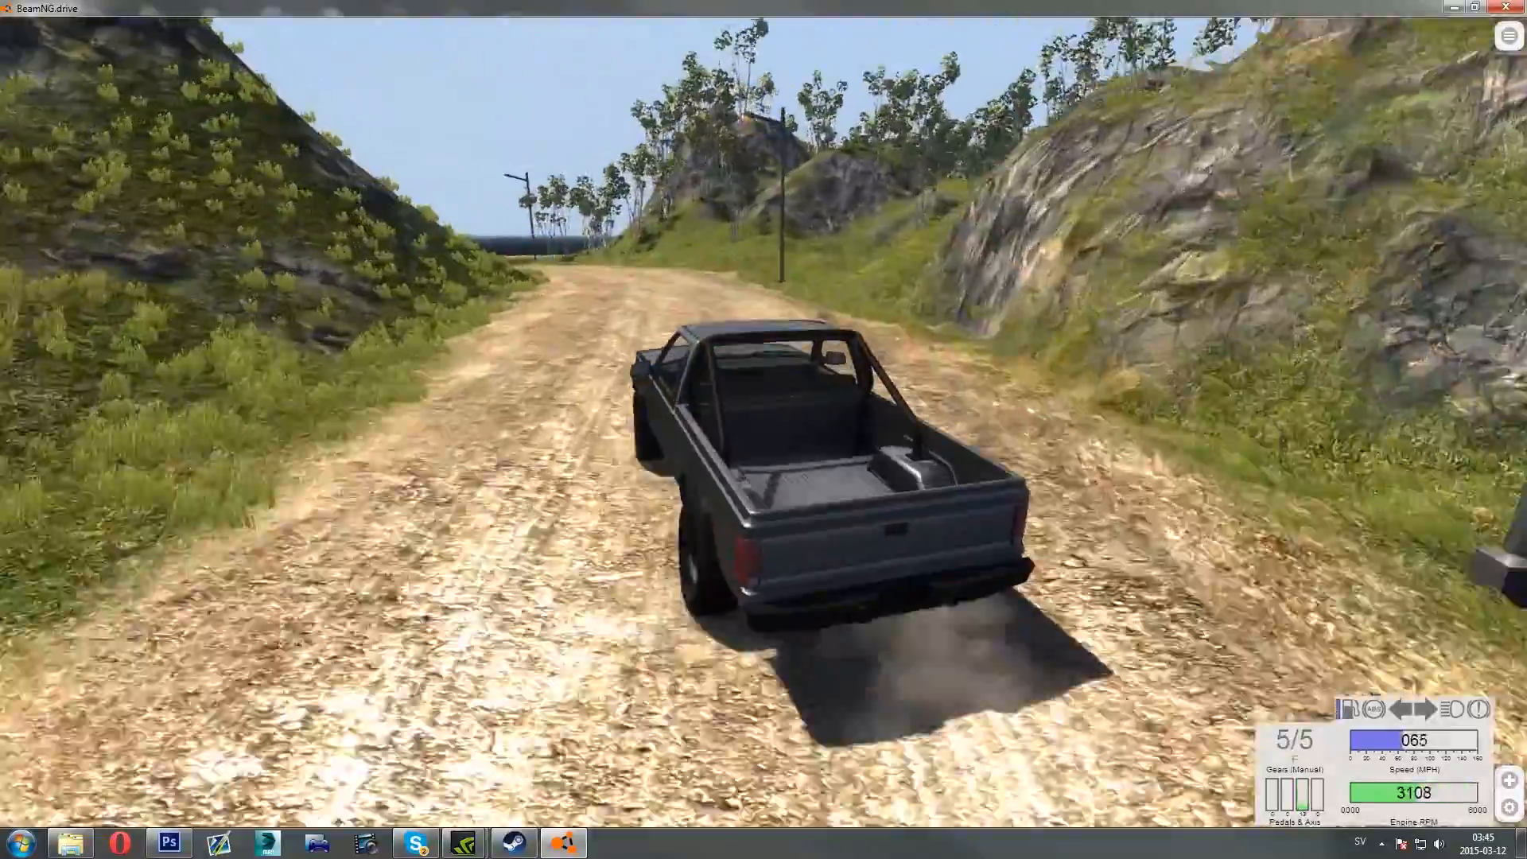
{"action": "key", "text": "Down"}
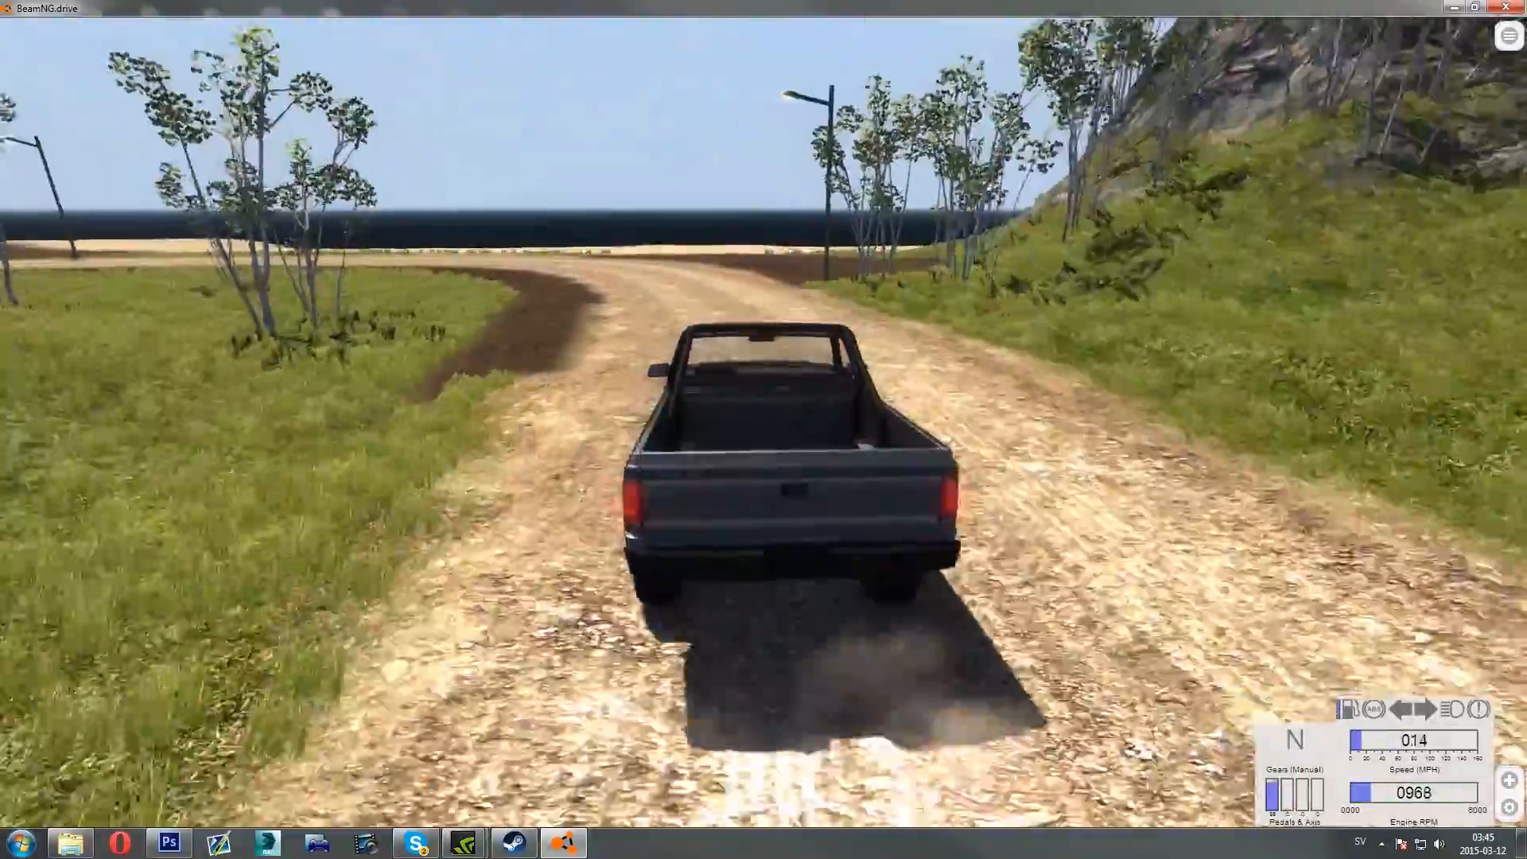
{"action": "key", "text": "Down"}
{"action": "key", "text": "Right"}
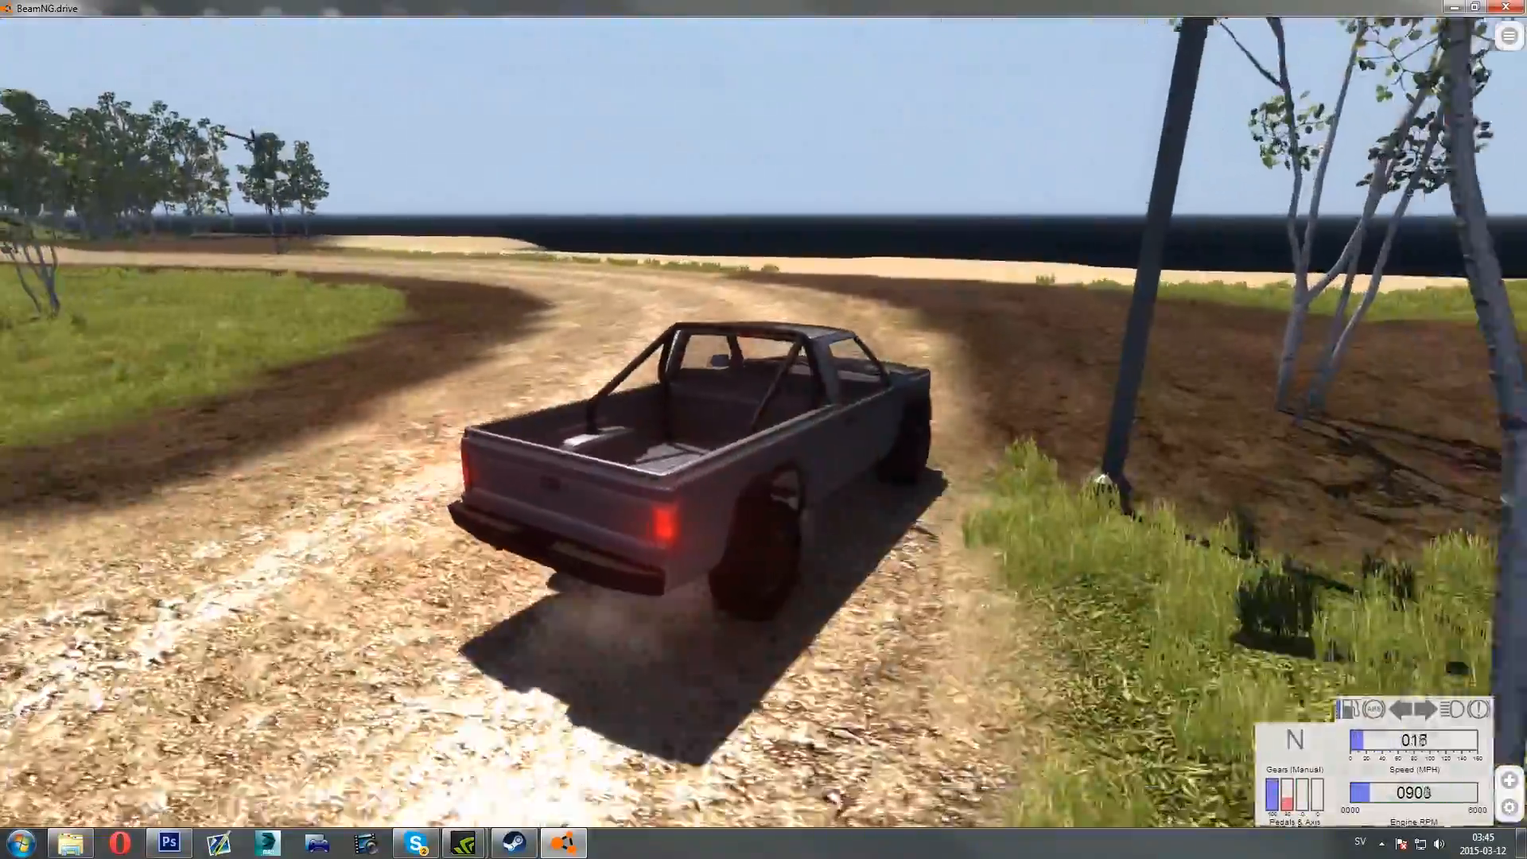
{"action": "key", "text": "Up"}
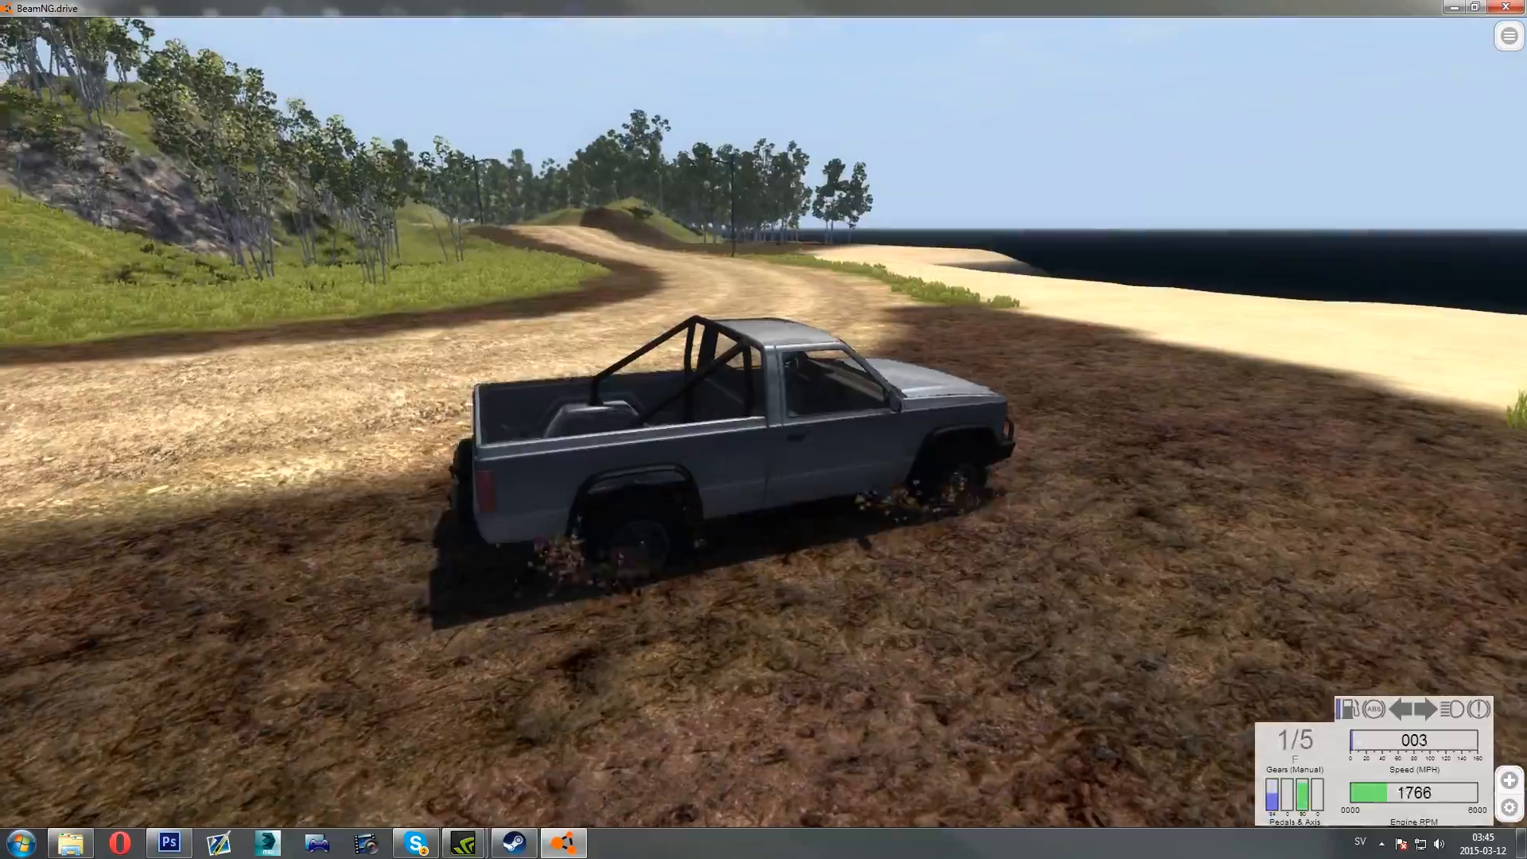
{"action": "key", "text": "Up"}
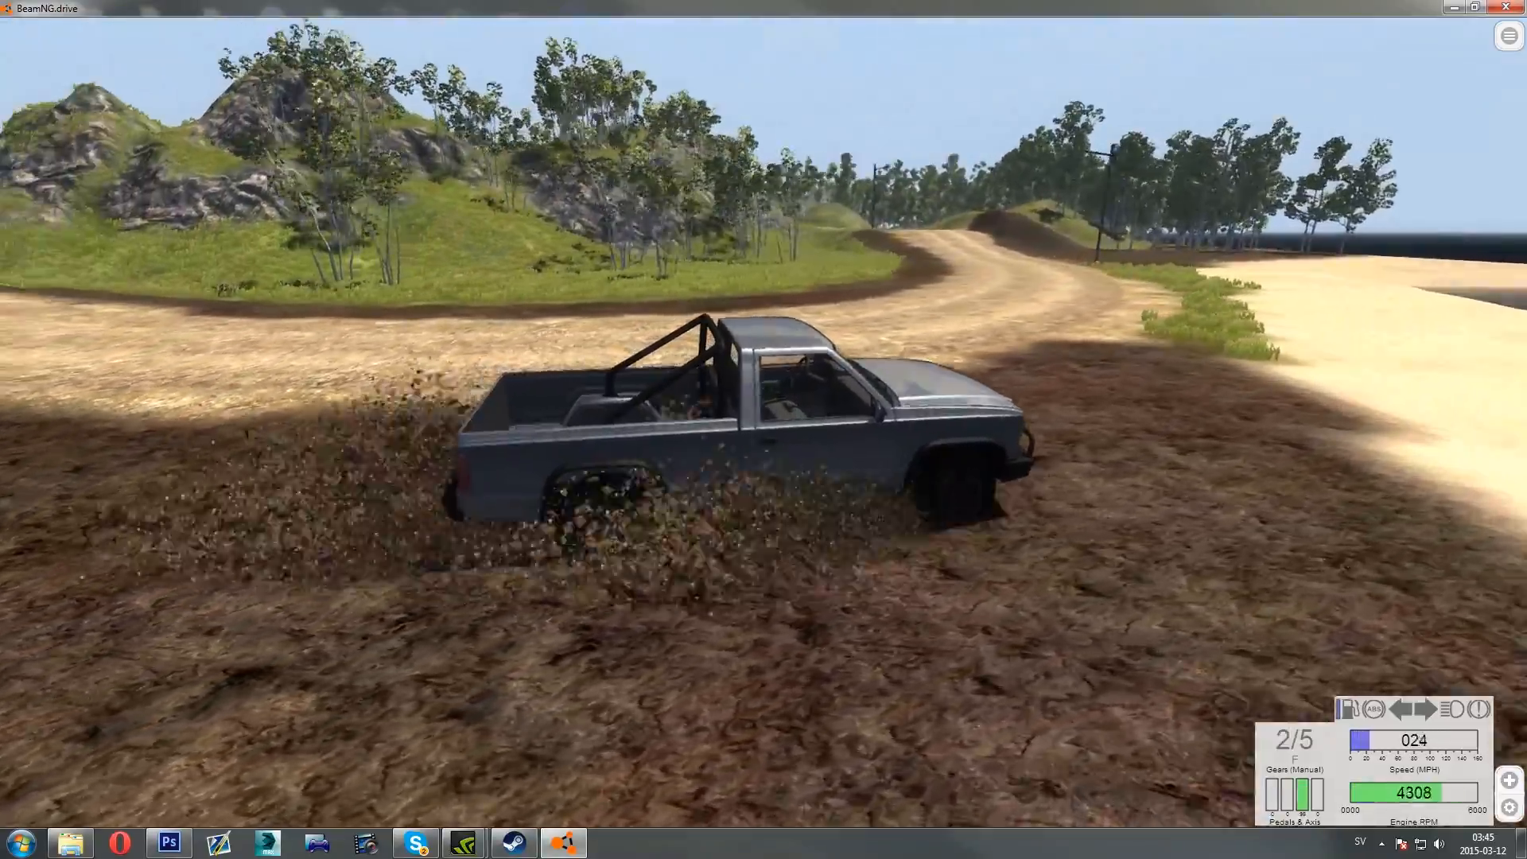
Drive from the buildings back along the dirt road into the beachside mud, brake there and view the truck from the front
{"action": "key", "text": "Left"}
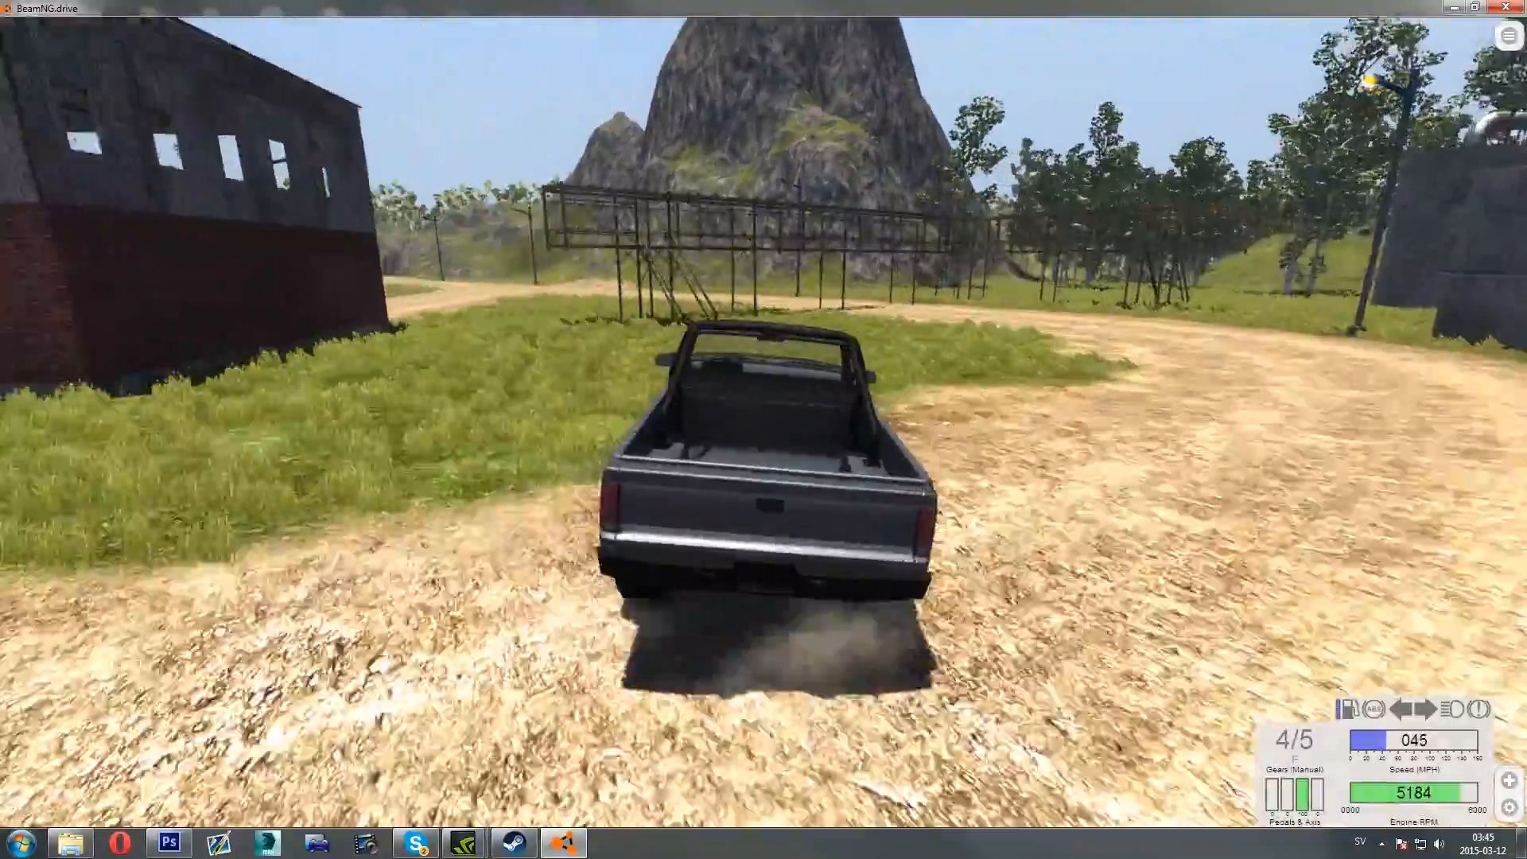
{"action": "key", "text": "Up"}
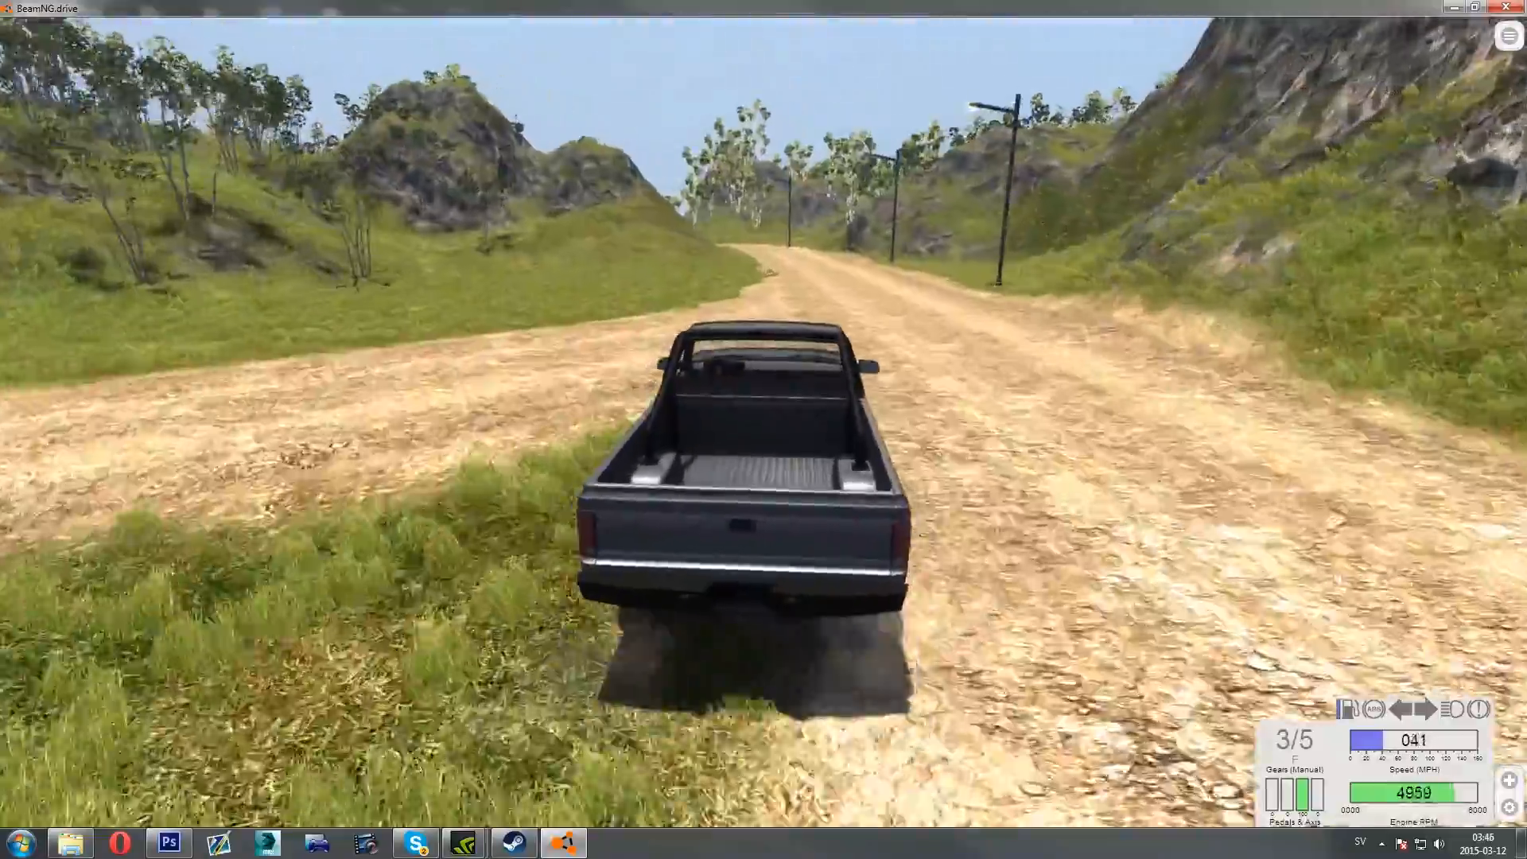
{"action": "key", "text": "Left"}
{"action": "key", "text": "Down"}
{"action": "key", "text": "Left"}
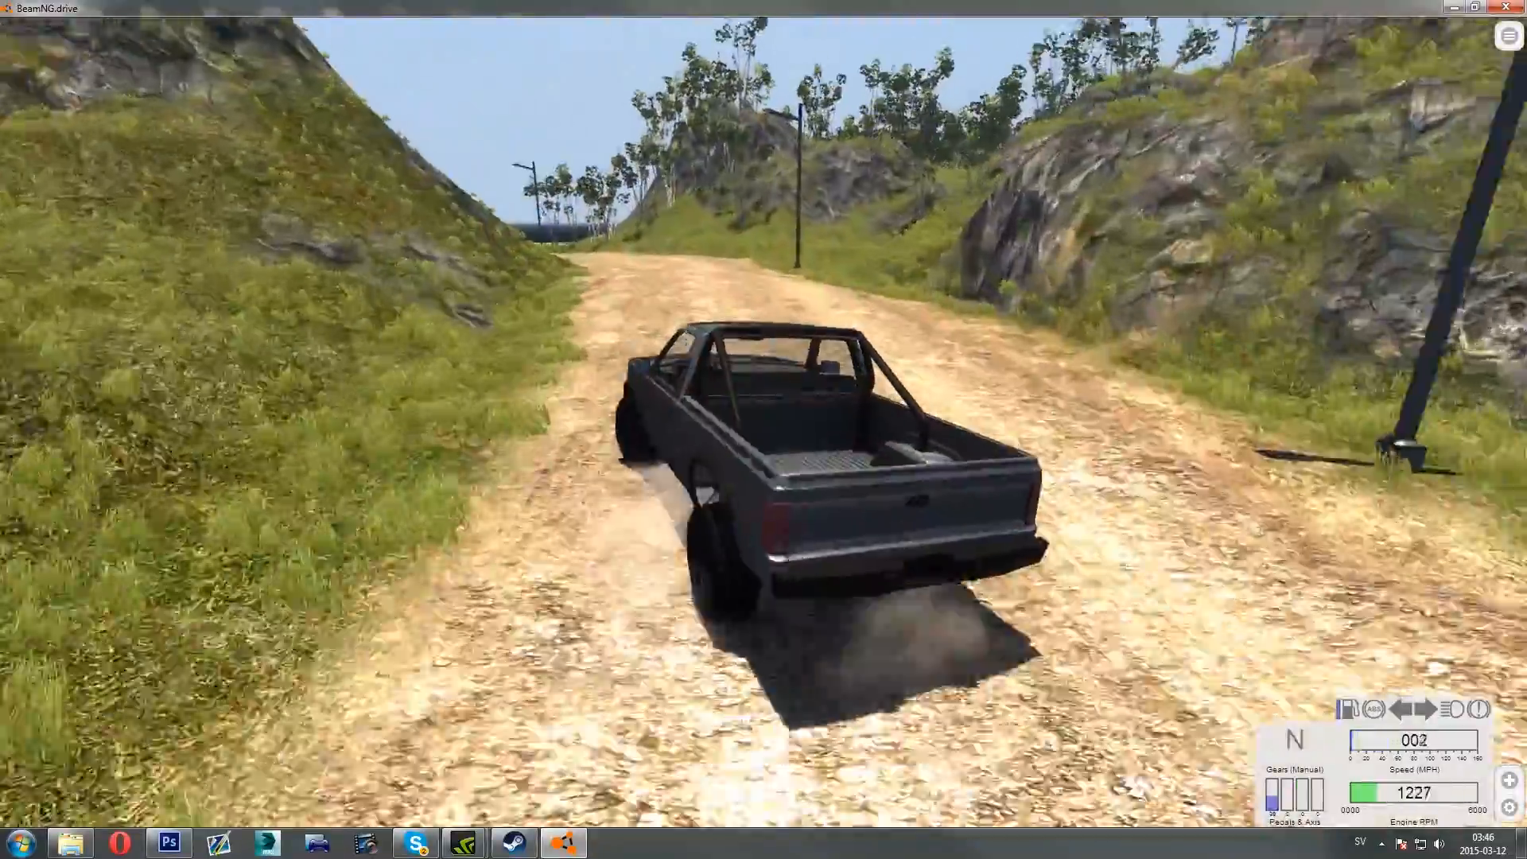
{"action": "key", "text": "Up"}
{"action": "key", "text": "Right"}
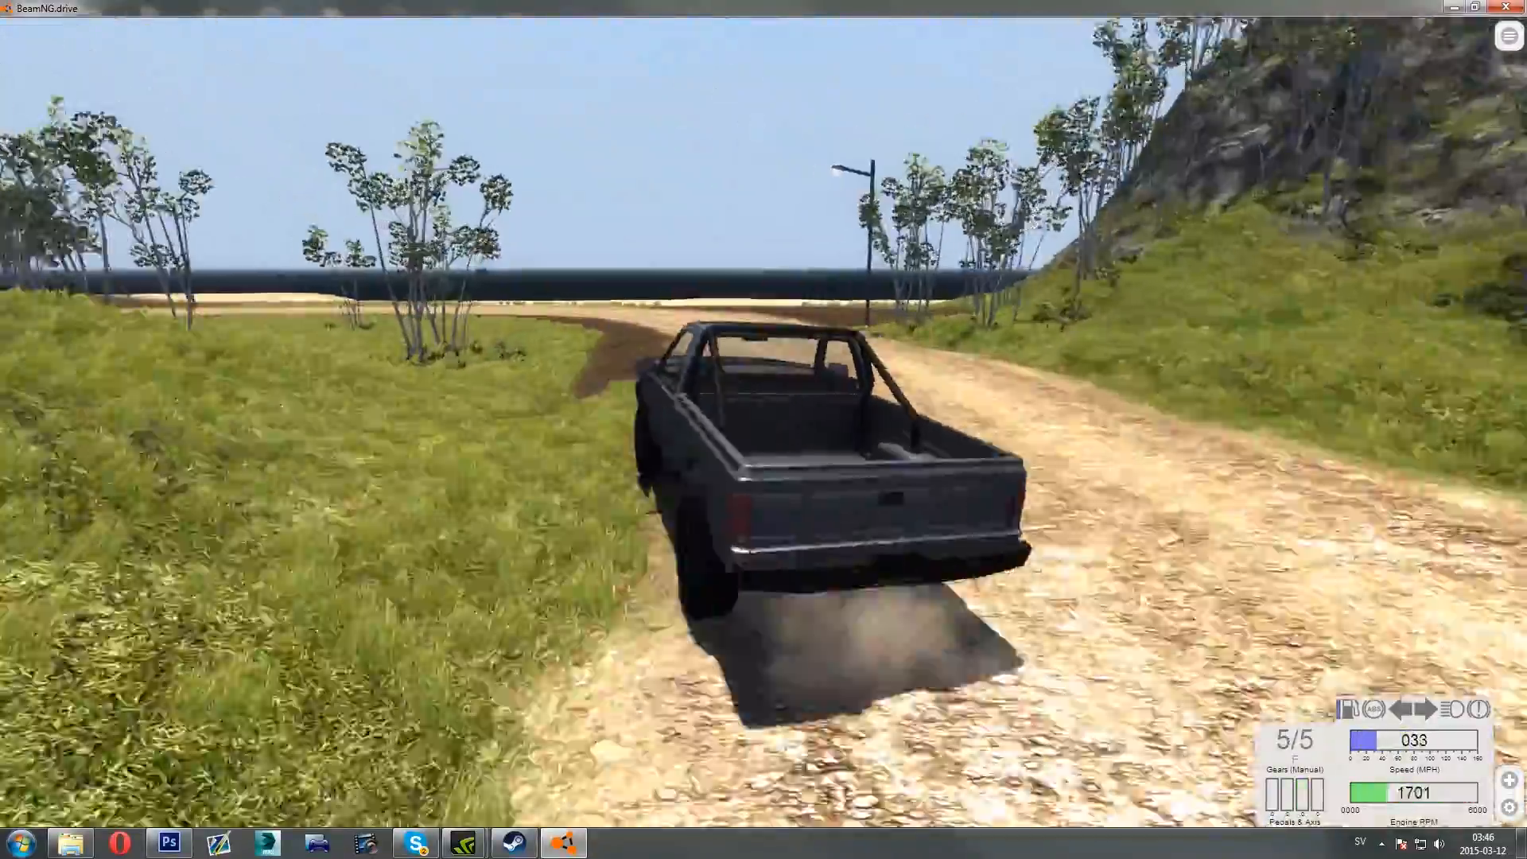
{"action": "key", "text": "Down"}
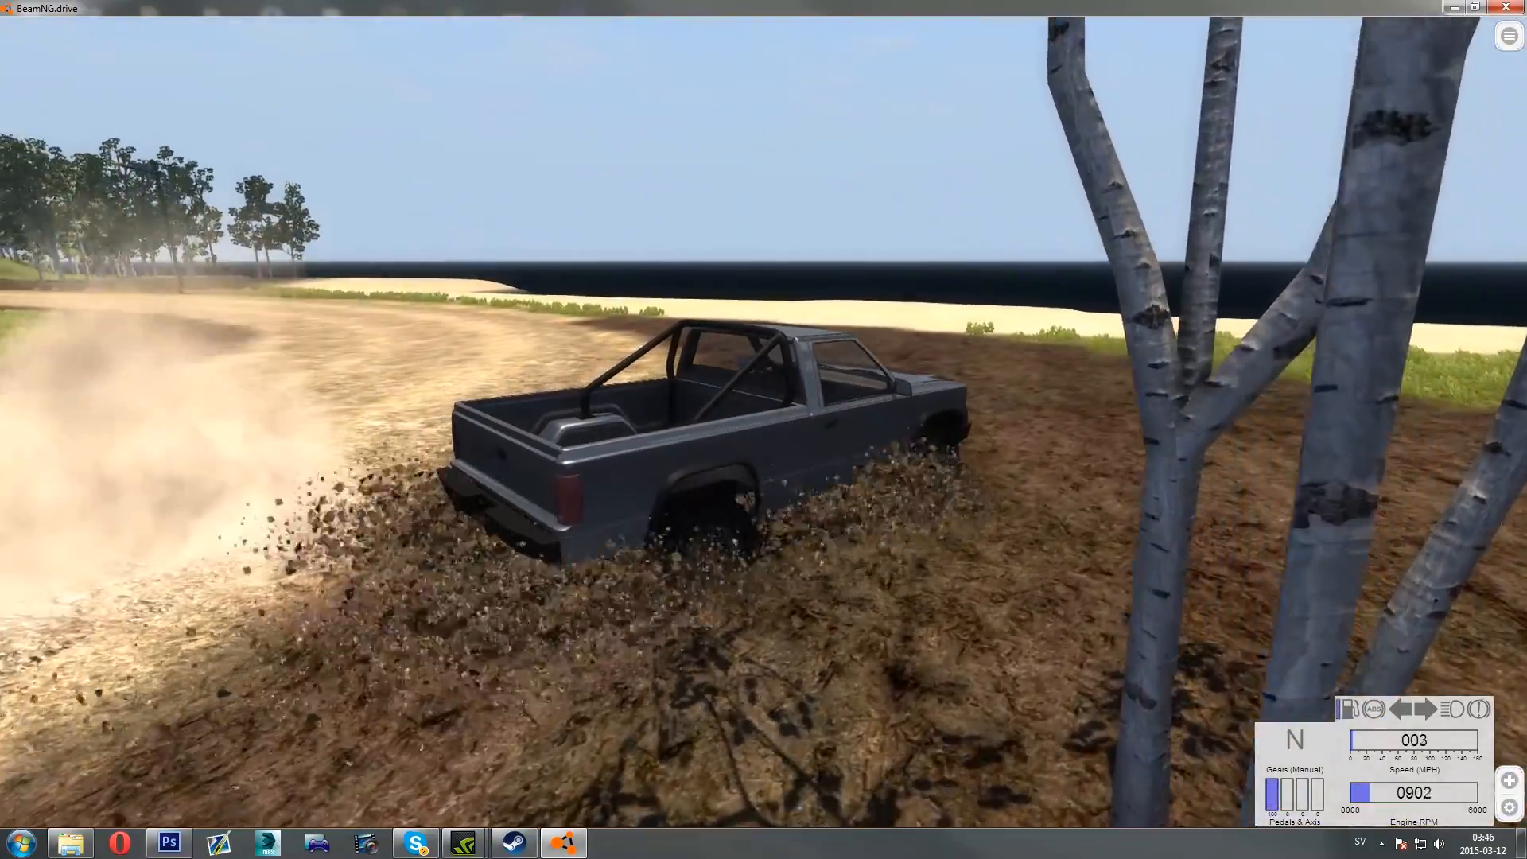
{"action": "right_click_drag", "start_coordinate": [763, 430], "coordinate": [477, 393]}
Accelerate from a standstill through the mud to test its drag, and continue onto the beach sand
{"action": "key", "text": "Up"}
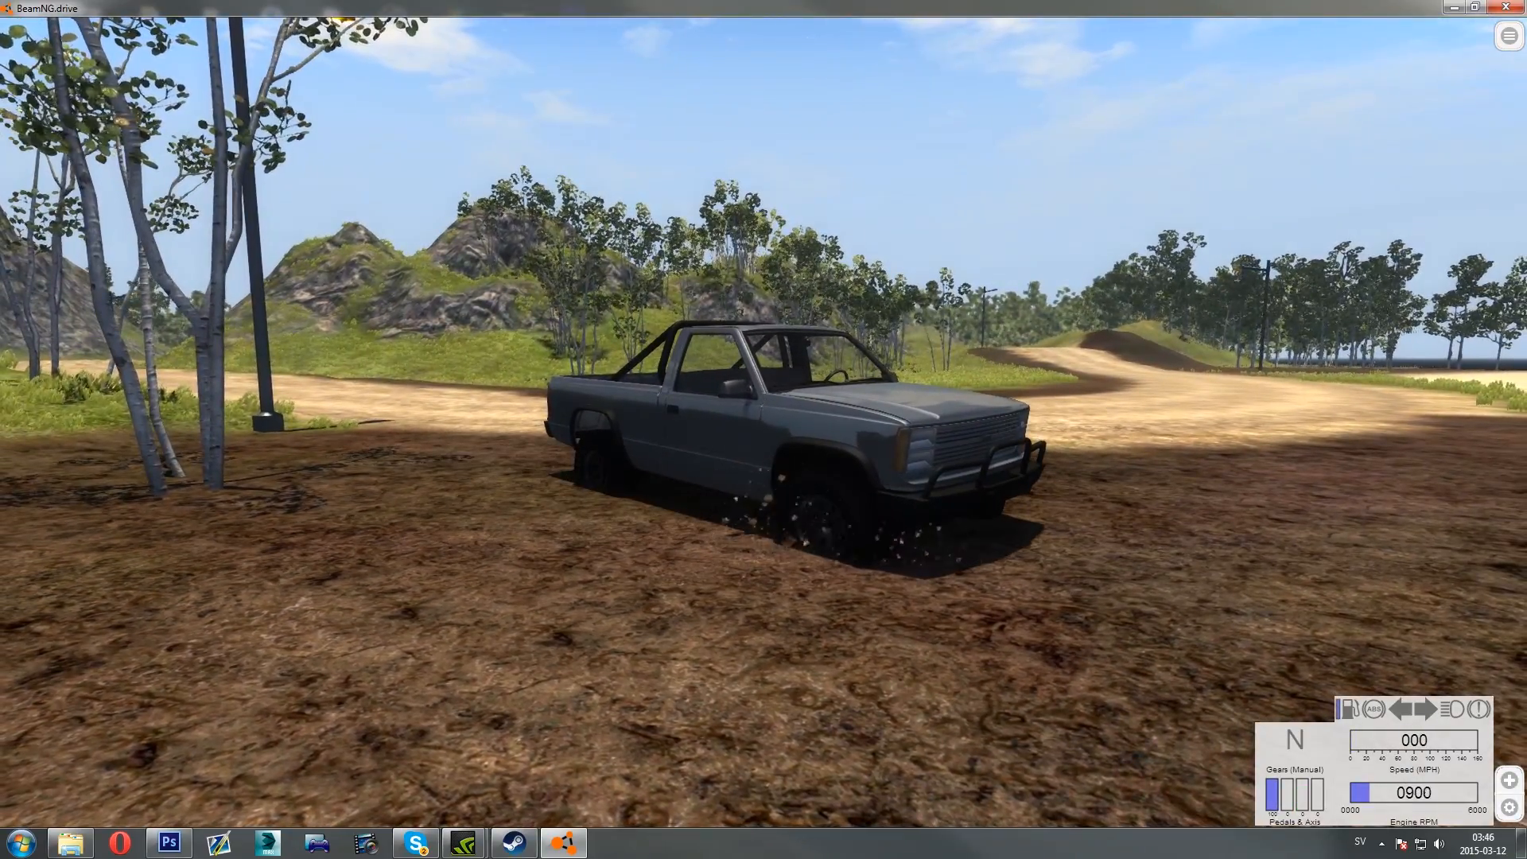
{"action": "key", "text": "Up"}
{"action": "key", "text": "Left"}
{"action": "key", "text": "Up"}
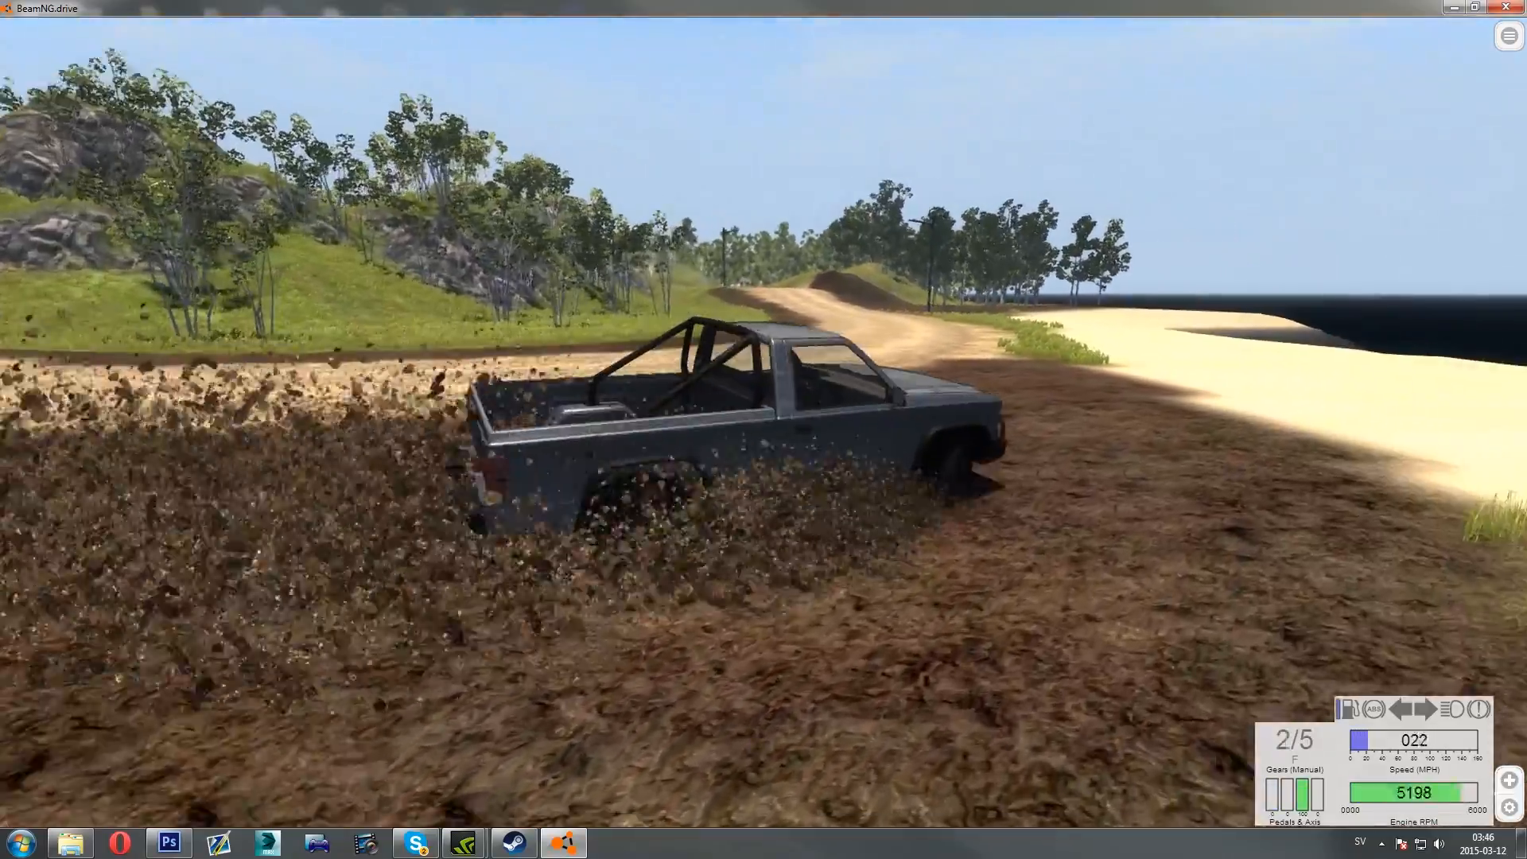
{"action": "key", "text": "Down"}
{"action": "key", "text": "KP_4"}
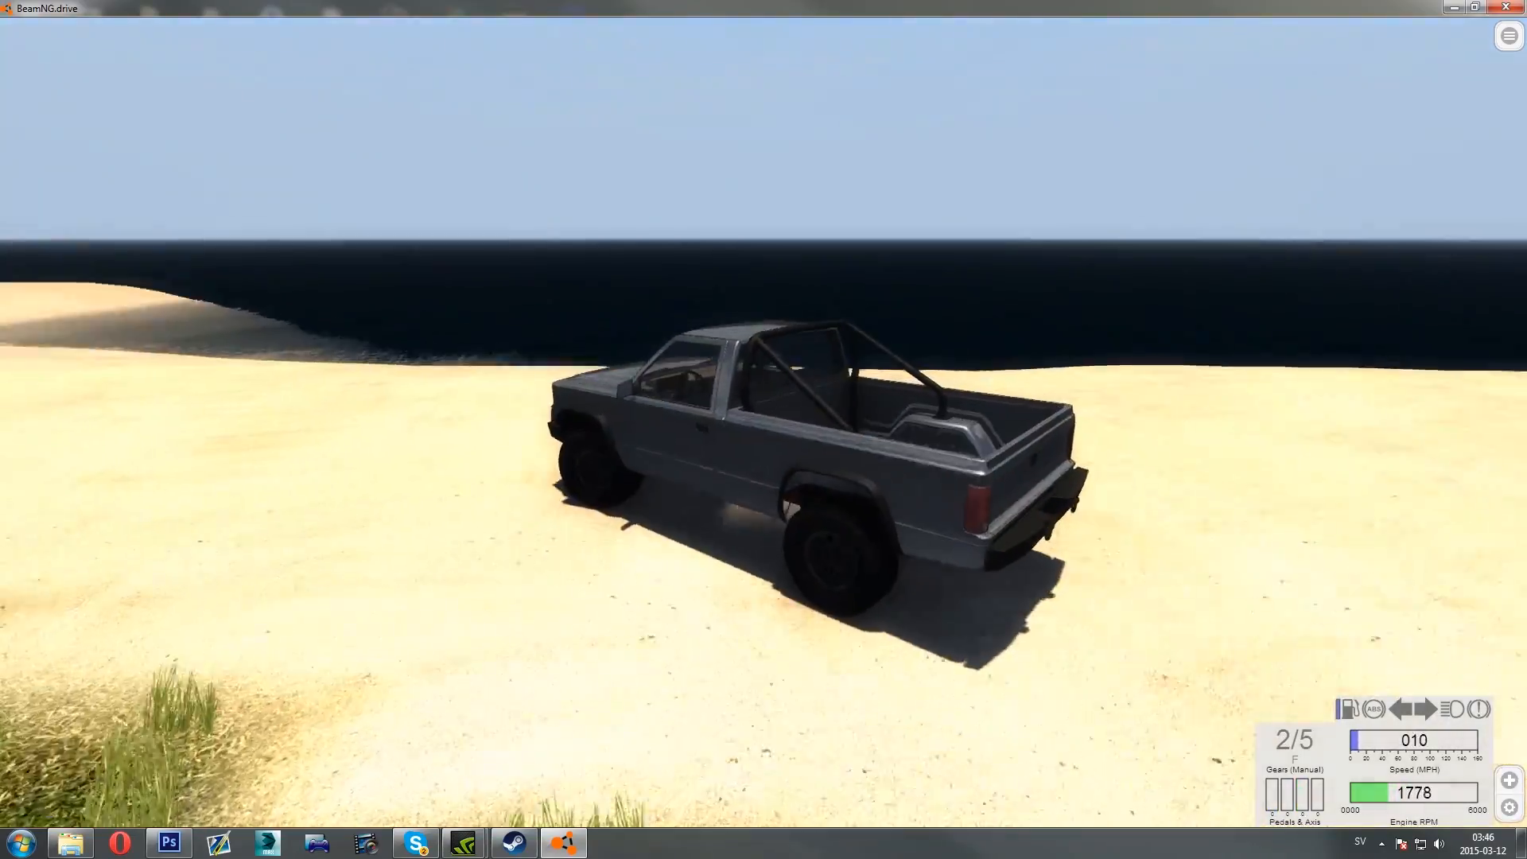
Turn the pickup along the beach sand and slow it nearly to a stop facing the mud patch
{"action": "key", "text": "Up"}
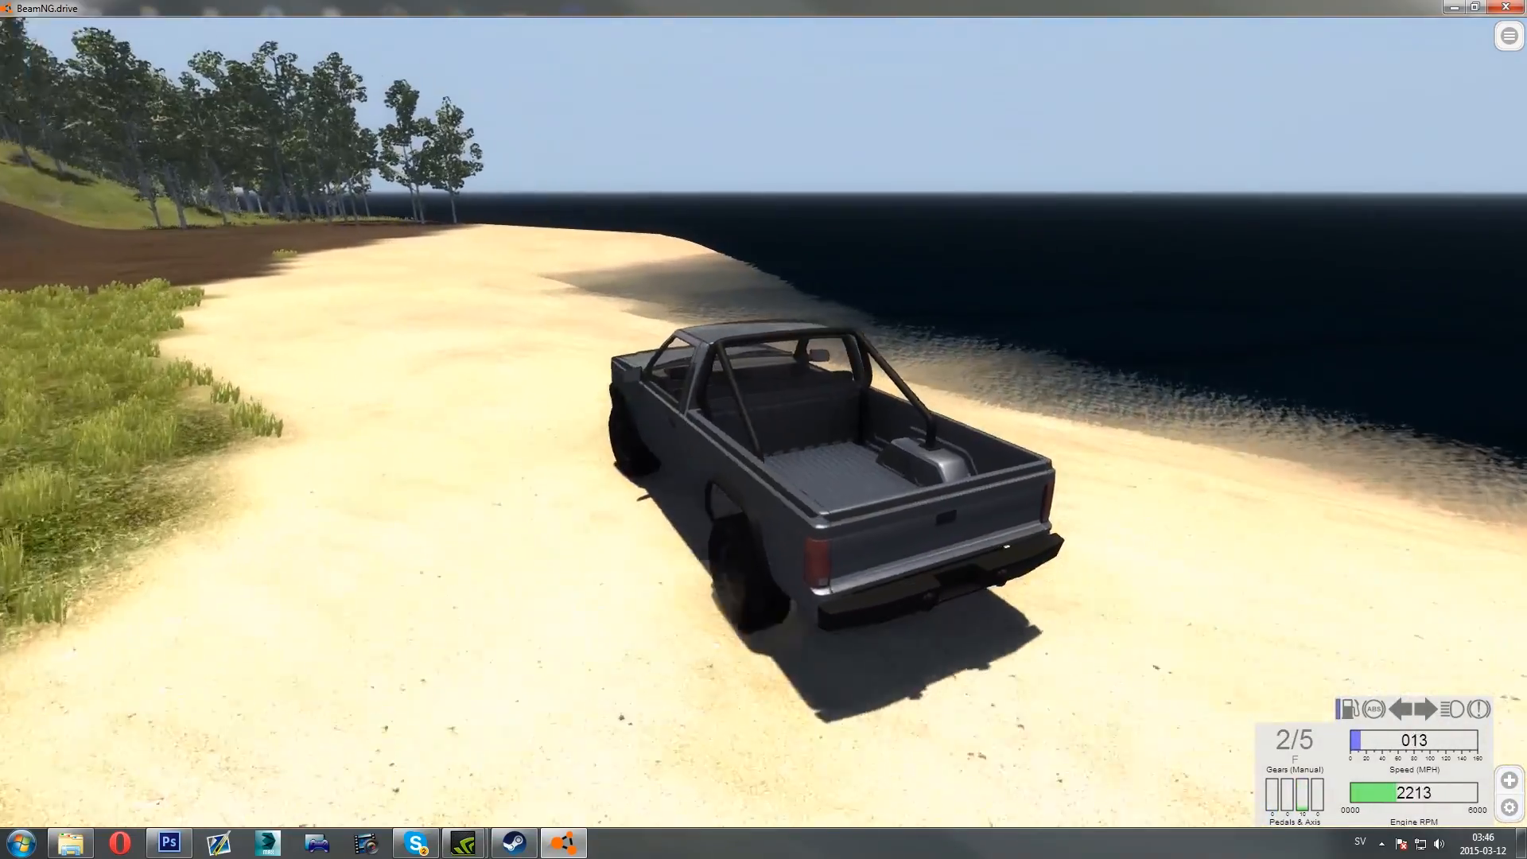
{"action": "key", "text": "z"}
{"action": "key", "text": "z"}
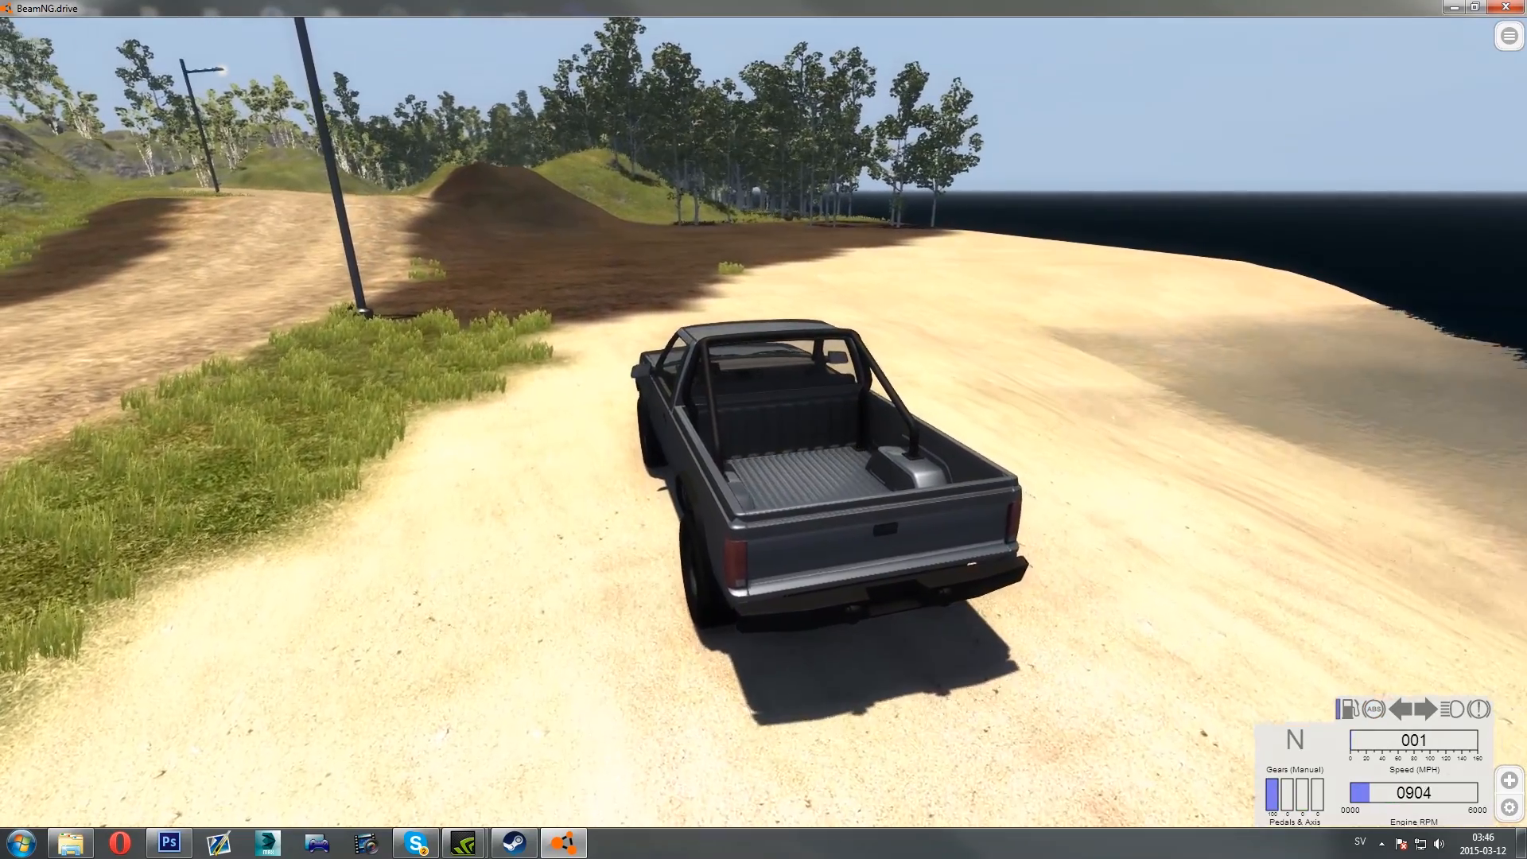
Accelerate across the sand and through the edge of the mud patch, shifting up to third gear, and continue onto the dirt road
{"action": "key", "text": "q"}
{"action": "key", "text": "Up"}
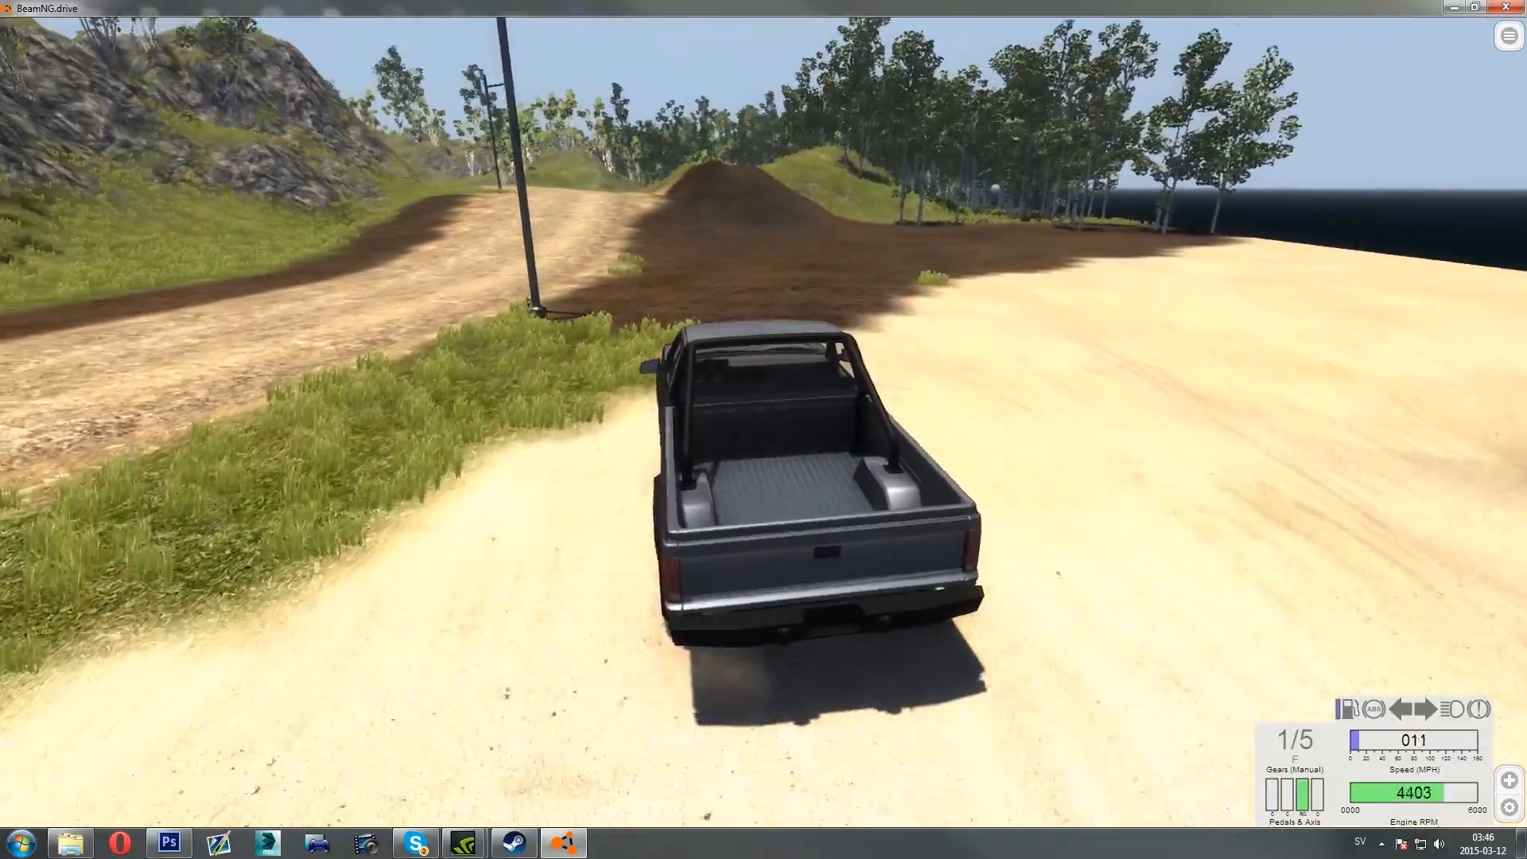
{"action": "key", "text": "e"}
{"action": "key", "text": "Left"}
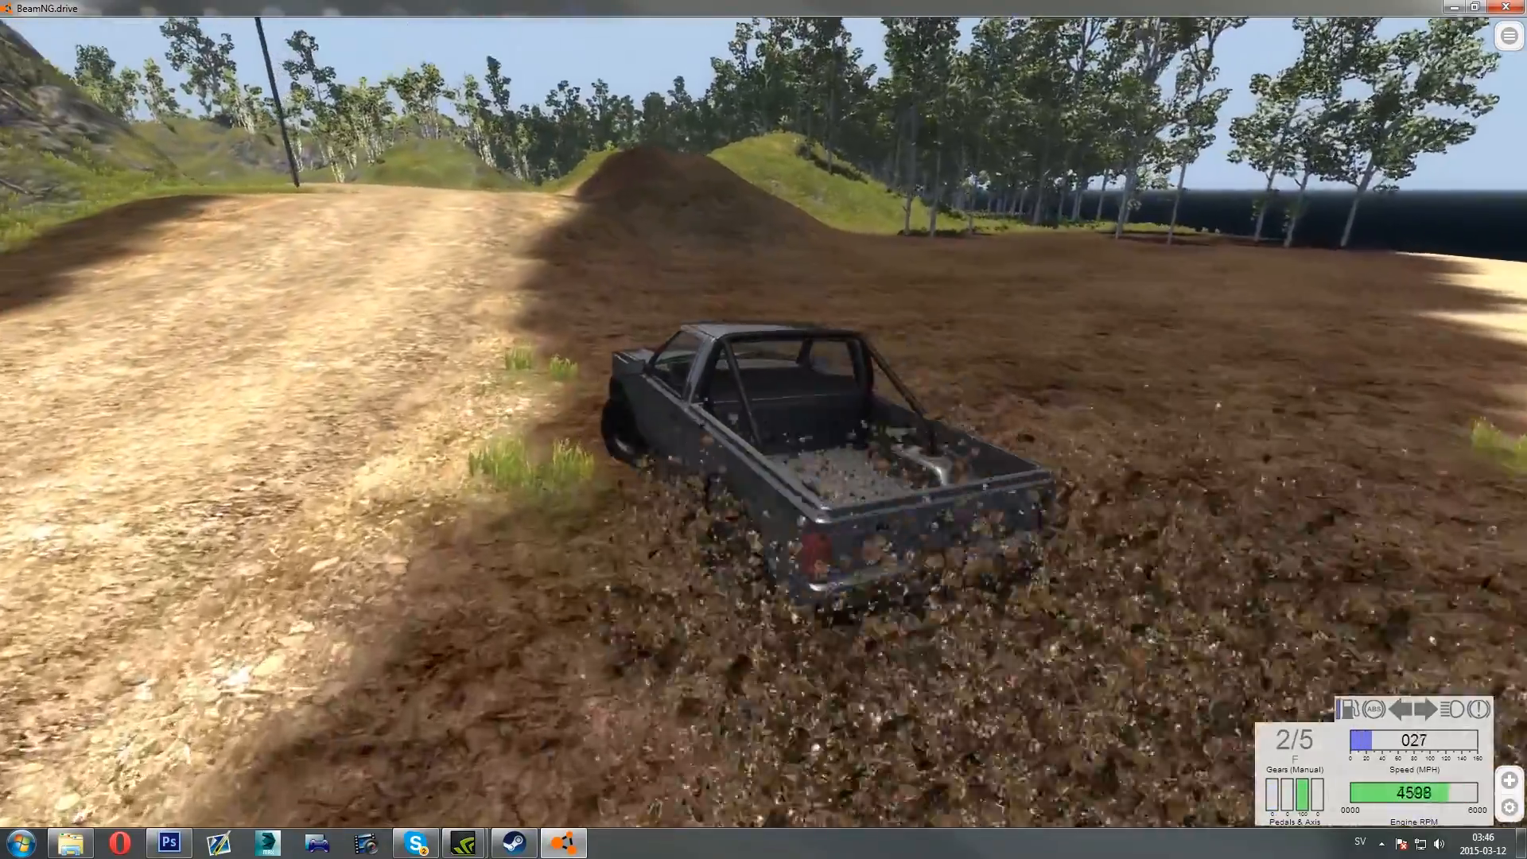
{"action": "key", "text": "x"}
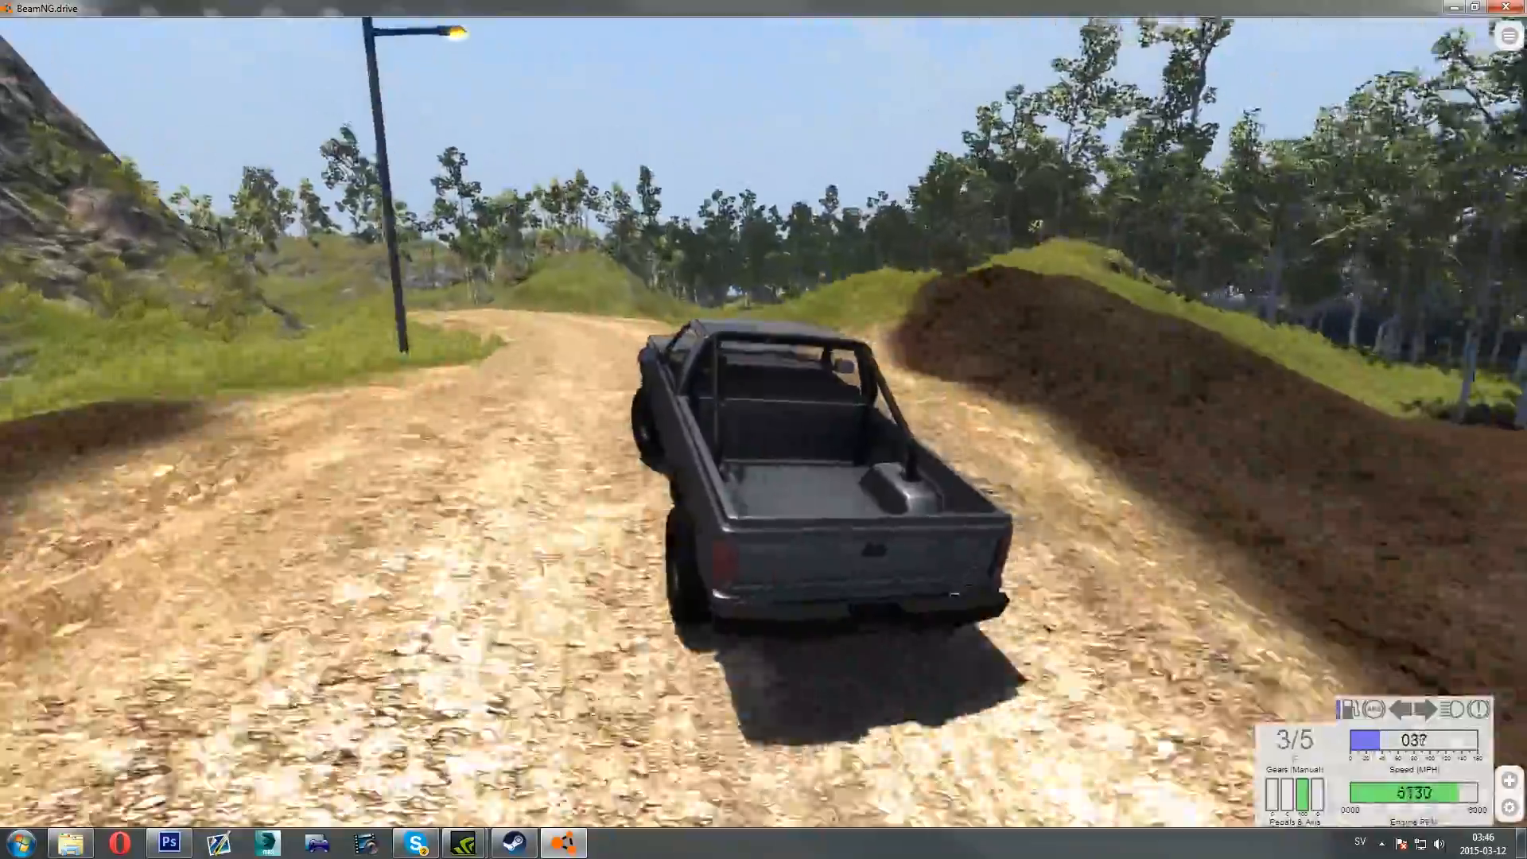
{"action": "key", "text": "x"}
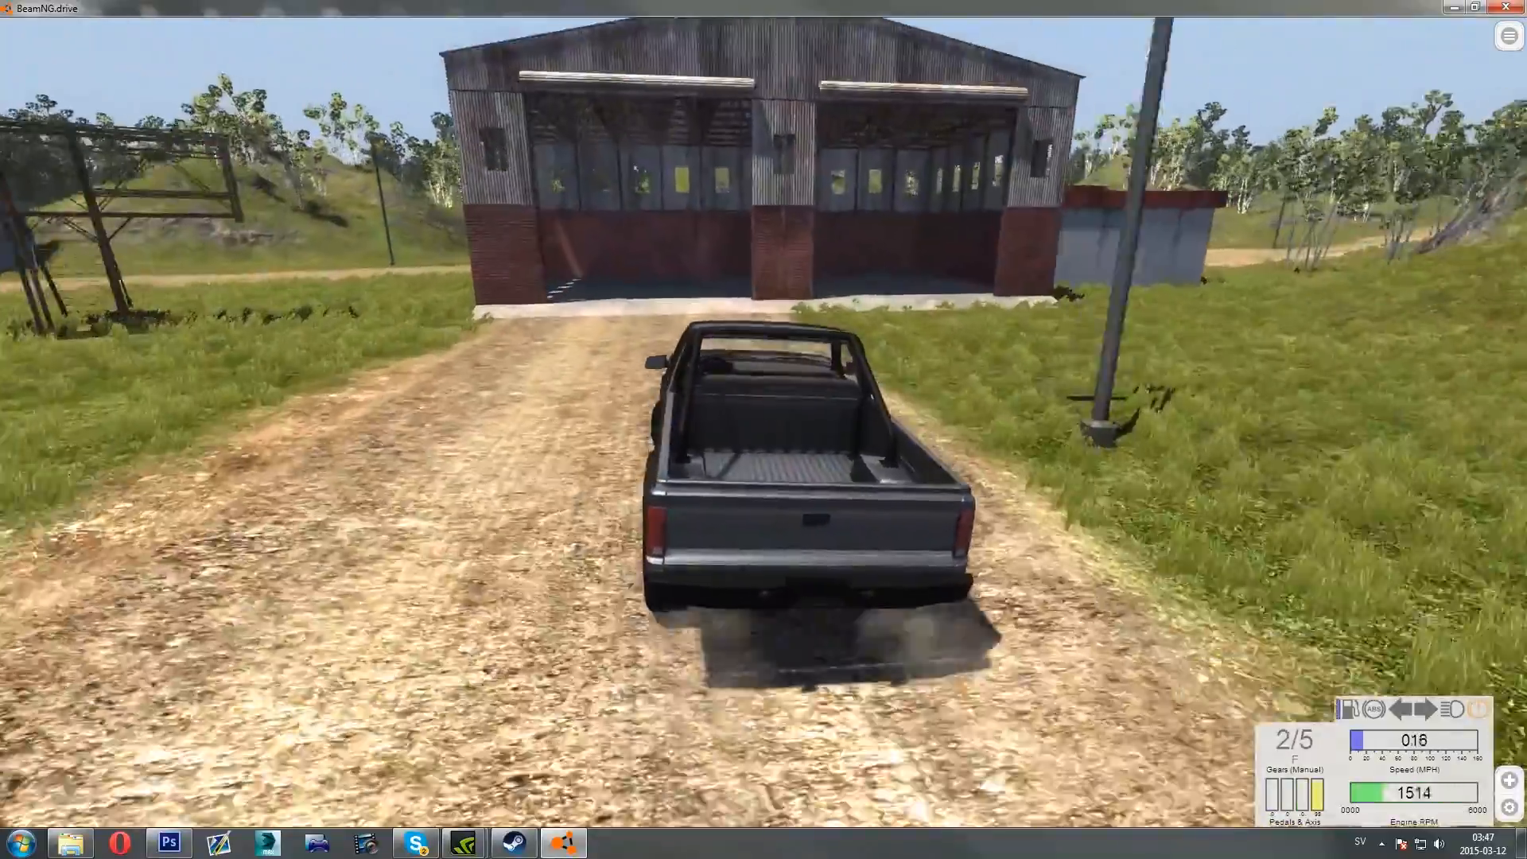
Swing the pickup left in front of the open brick hangar and spin it in tight circles on the grass beside the dirt road
{"action": "key", "text": "Left"}
{"action": "key", "text": "Up"}
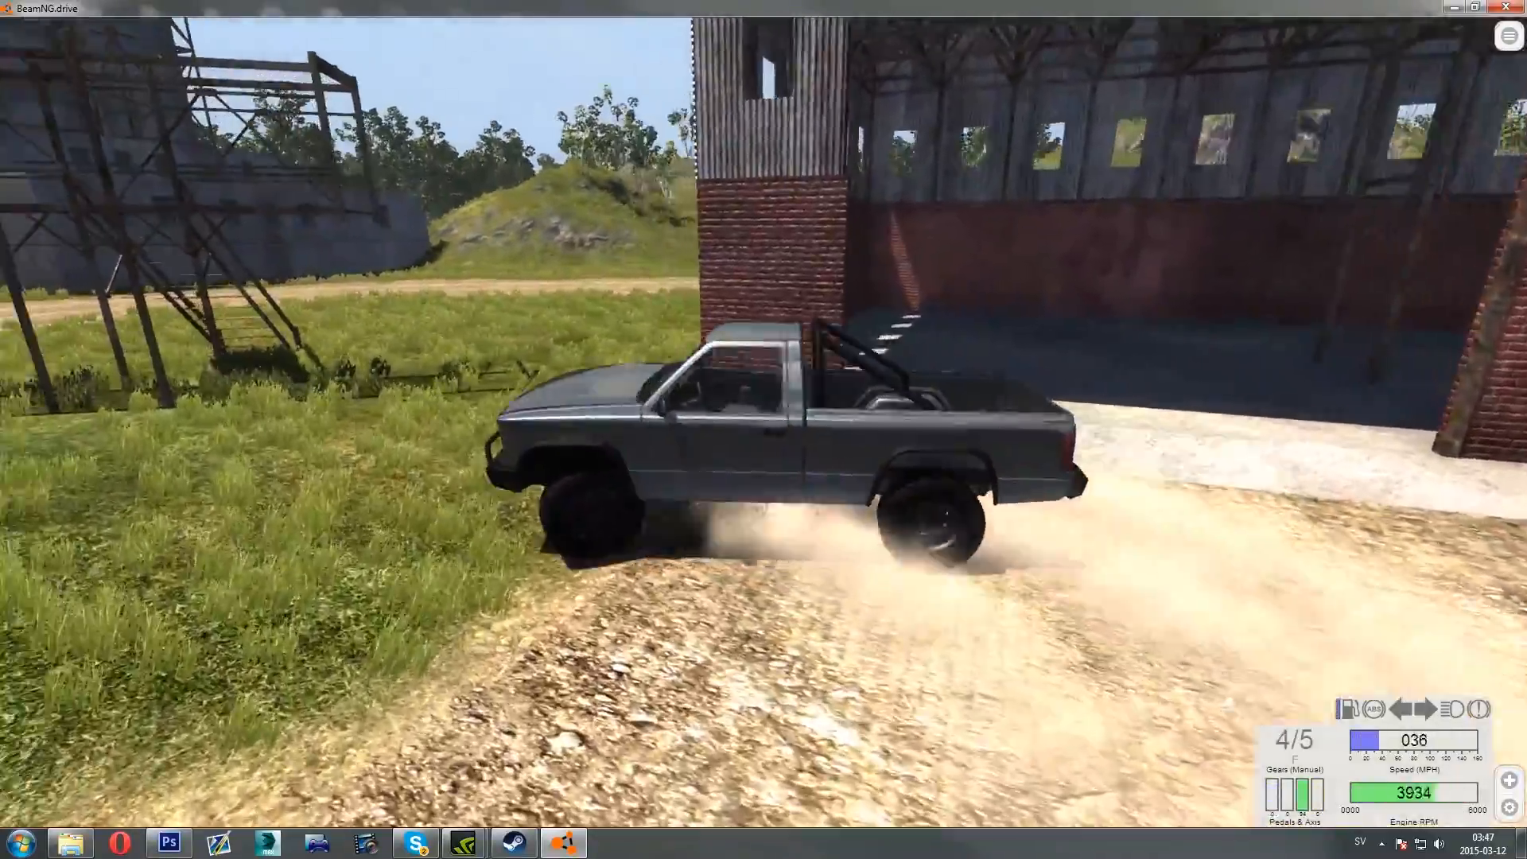
{"action": "key", "text": "Up"}
{"action": "key", "text": "Left"}
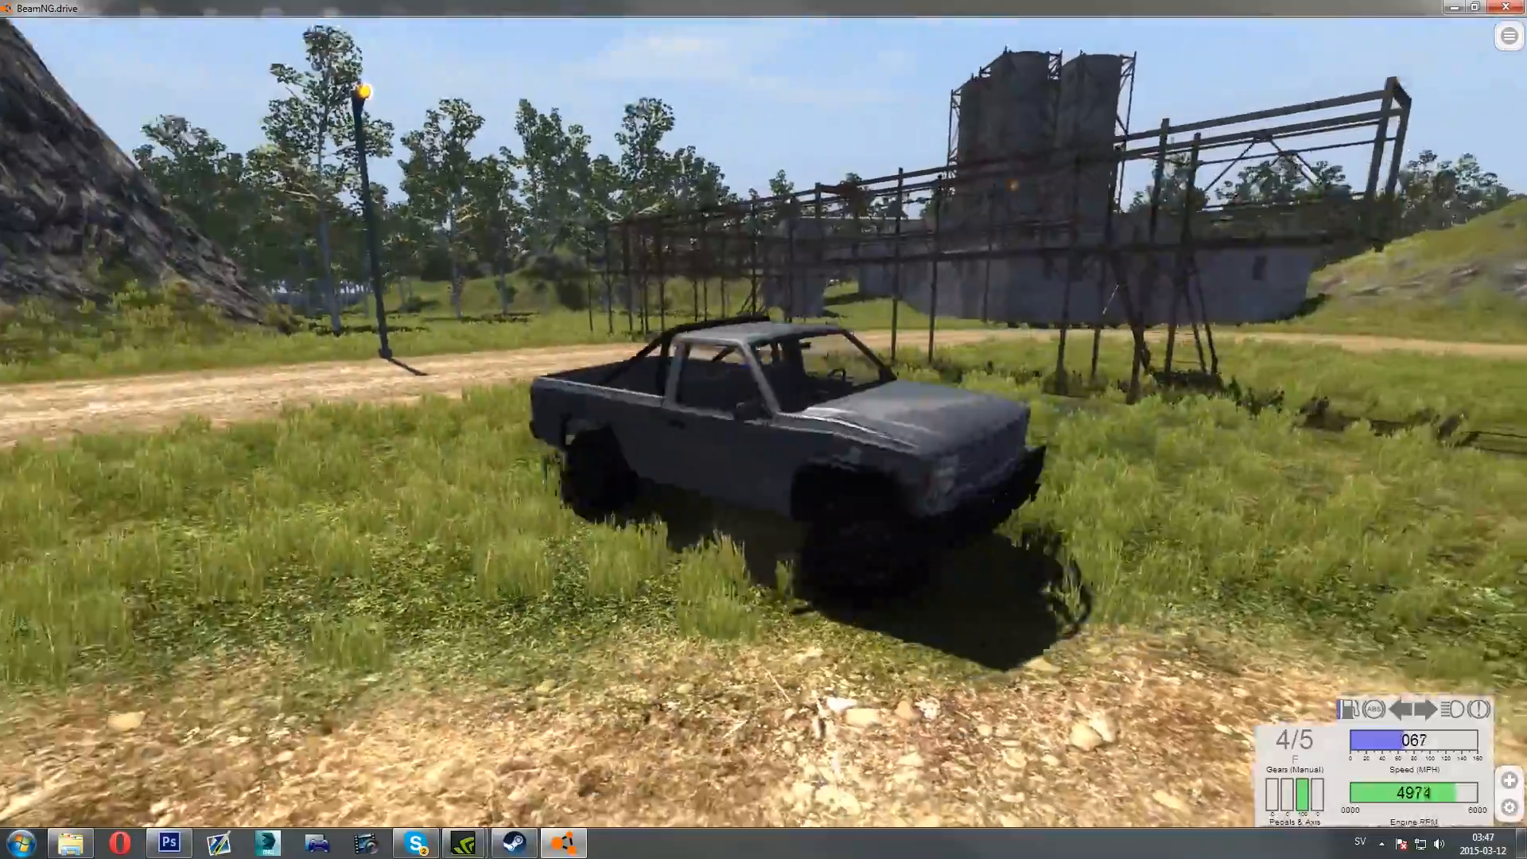
{"action": "key", "text": "Up"}
{"action": "key", "text": "Left"}
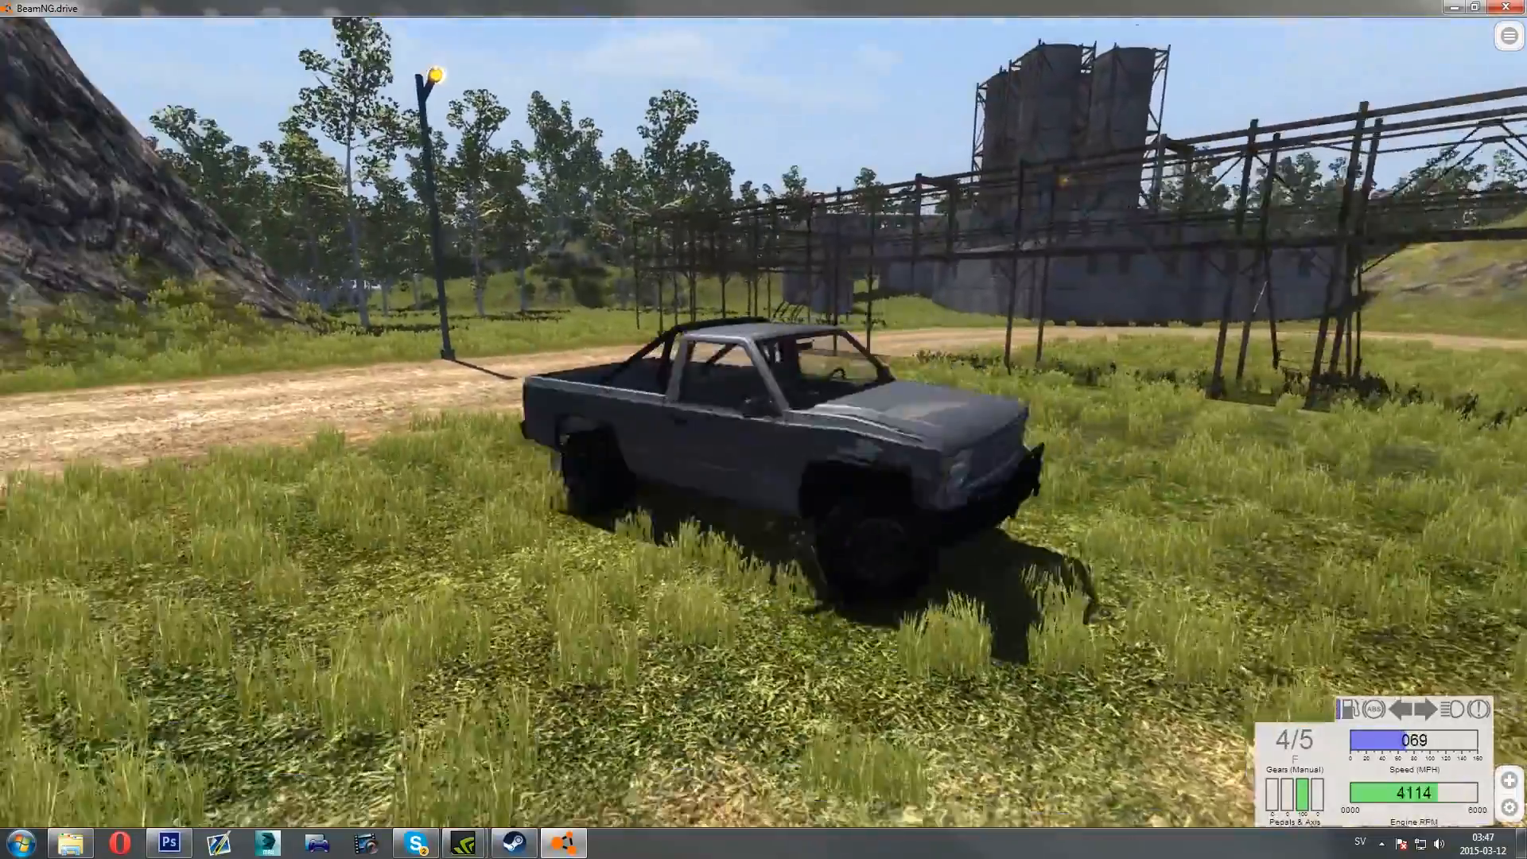
{"action": "key", "text": "Up"}
{"action": "key", "text": "Left"}
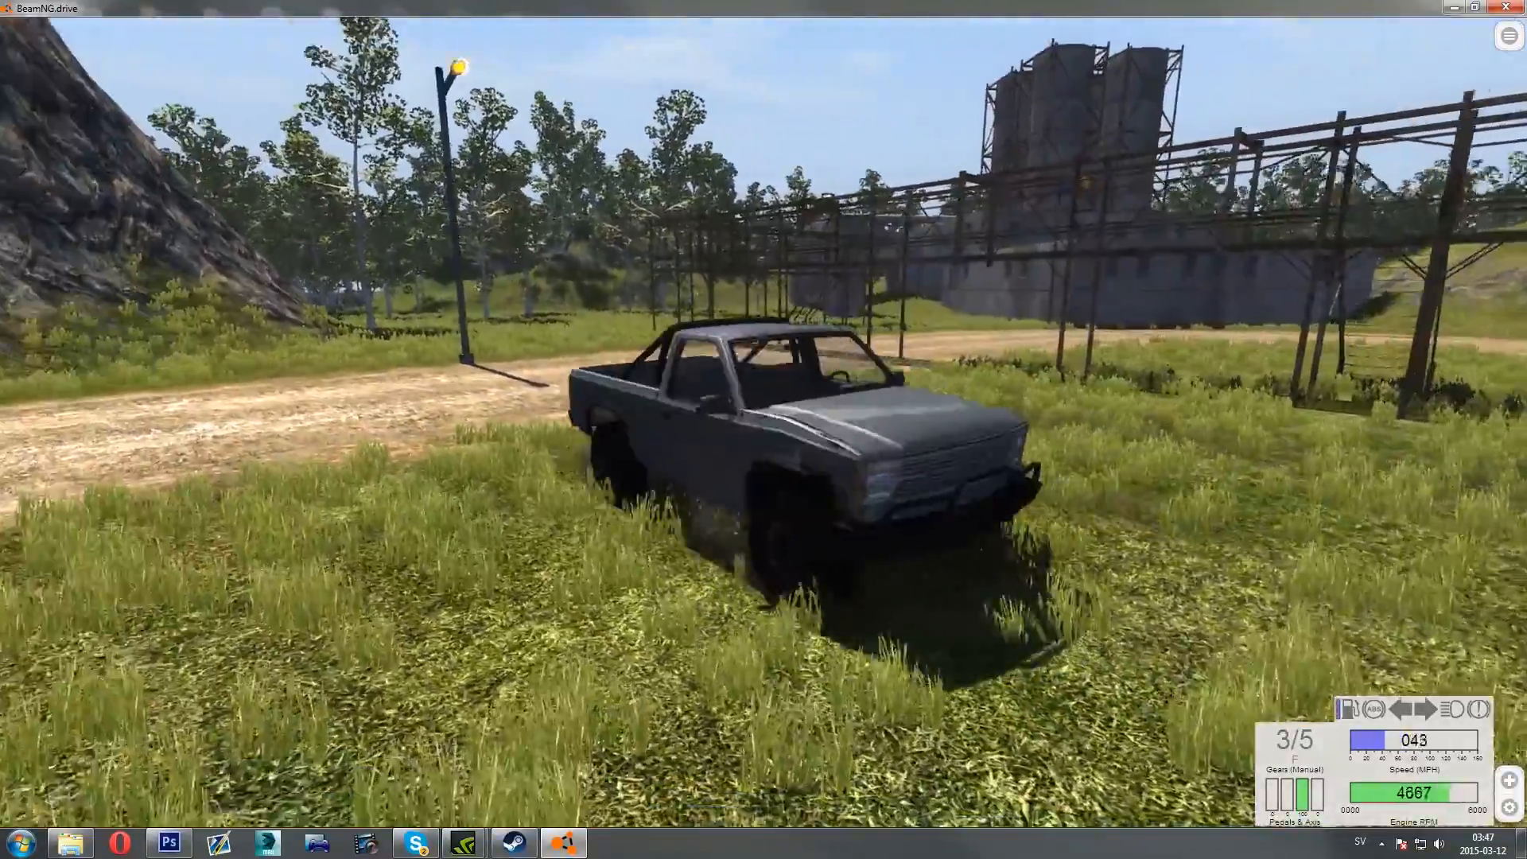
{"action": "key", "text": "Up"}
{"action": "key", "text": "Left"}
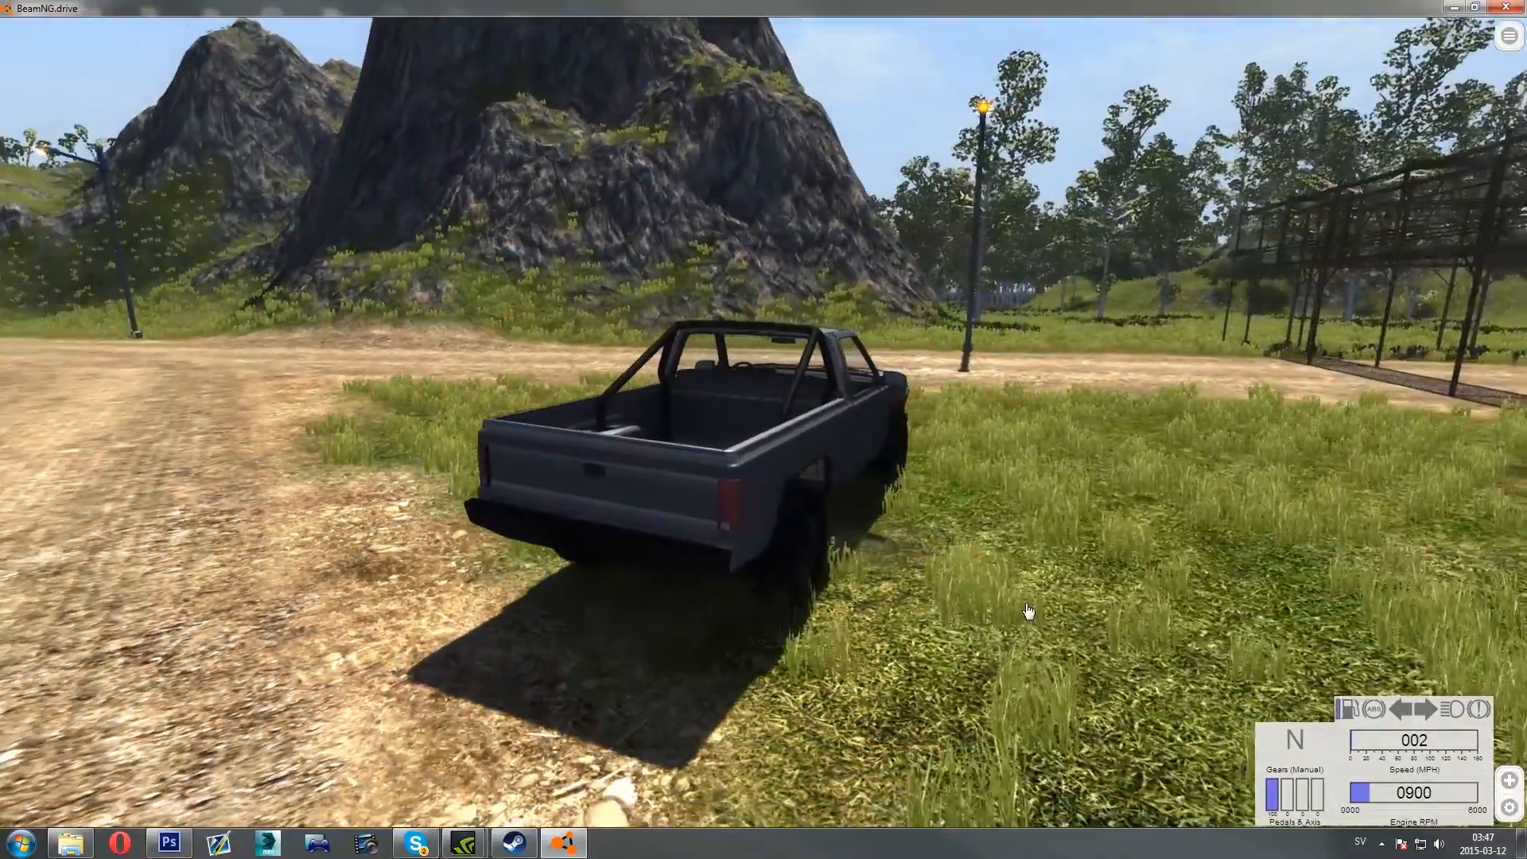